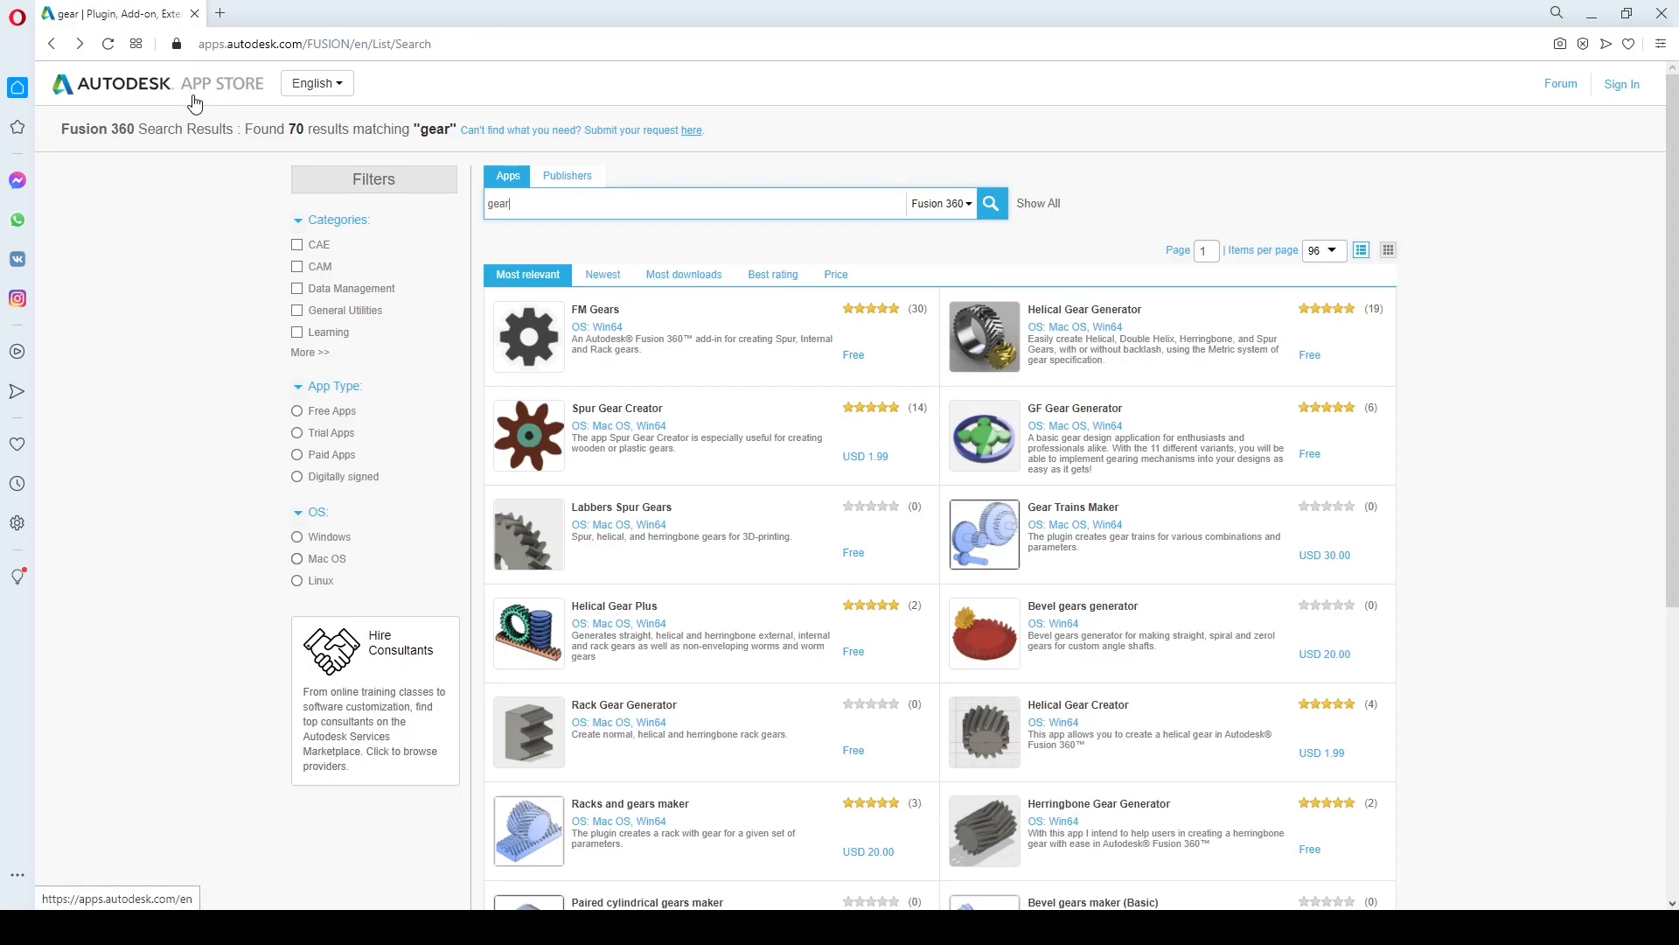
Open the GF Gear Generator page from the gear search results and review its description and screenshots
double_click(508, 205)
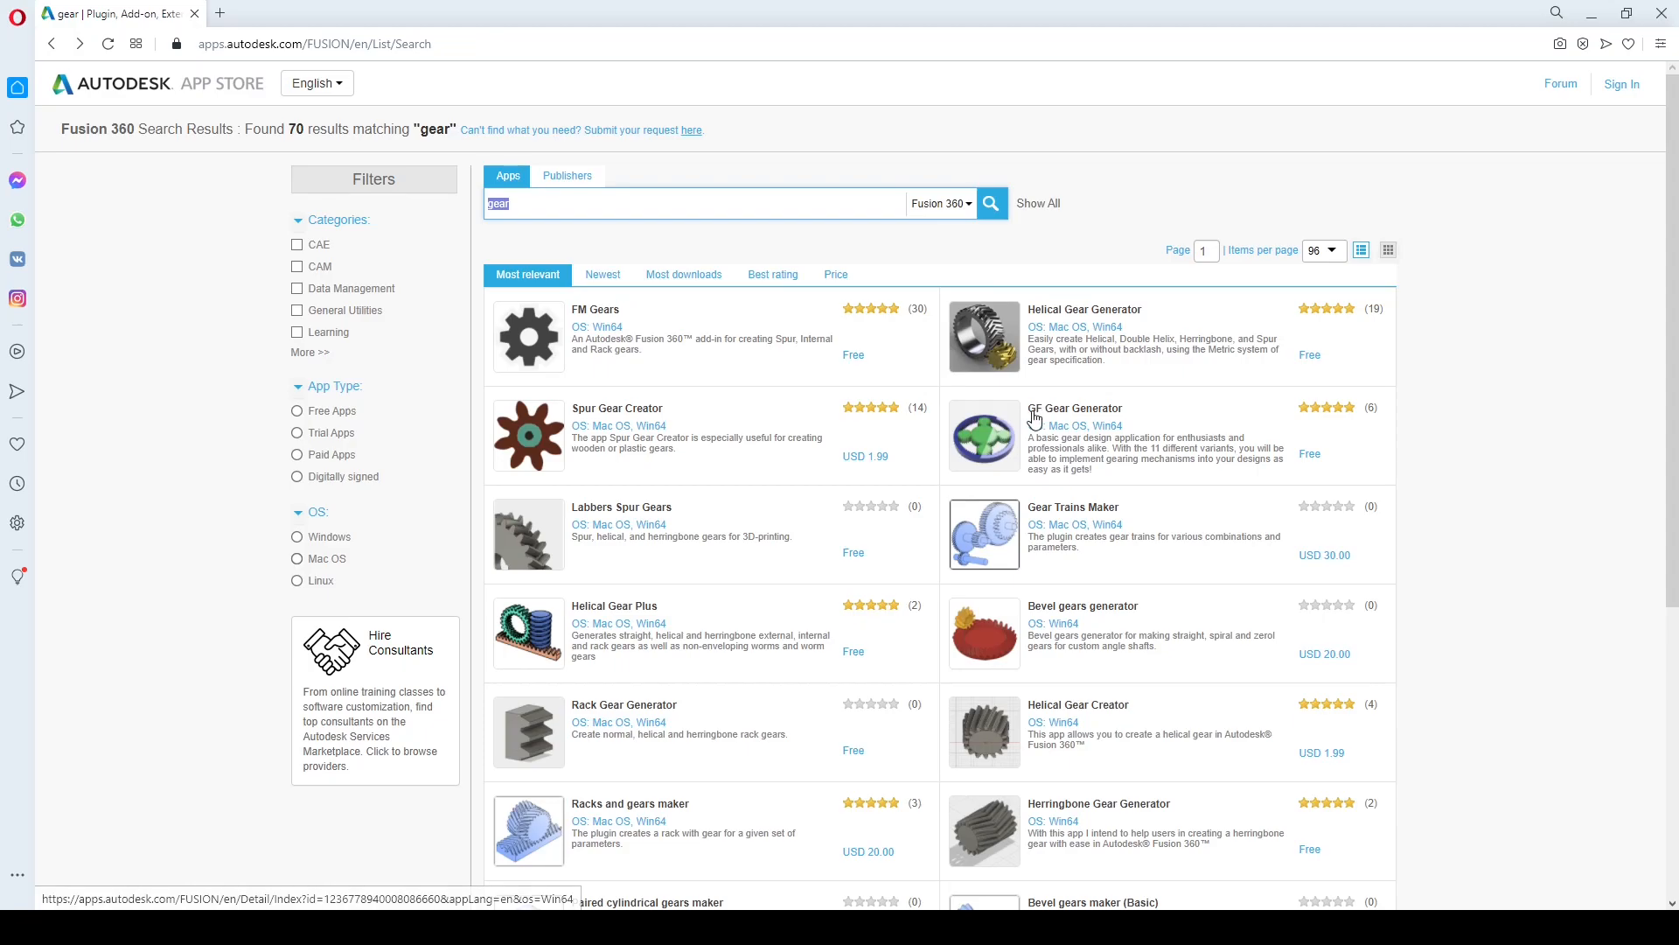
left_click_drag(1127, 414, 1028, 414)
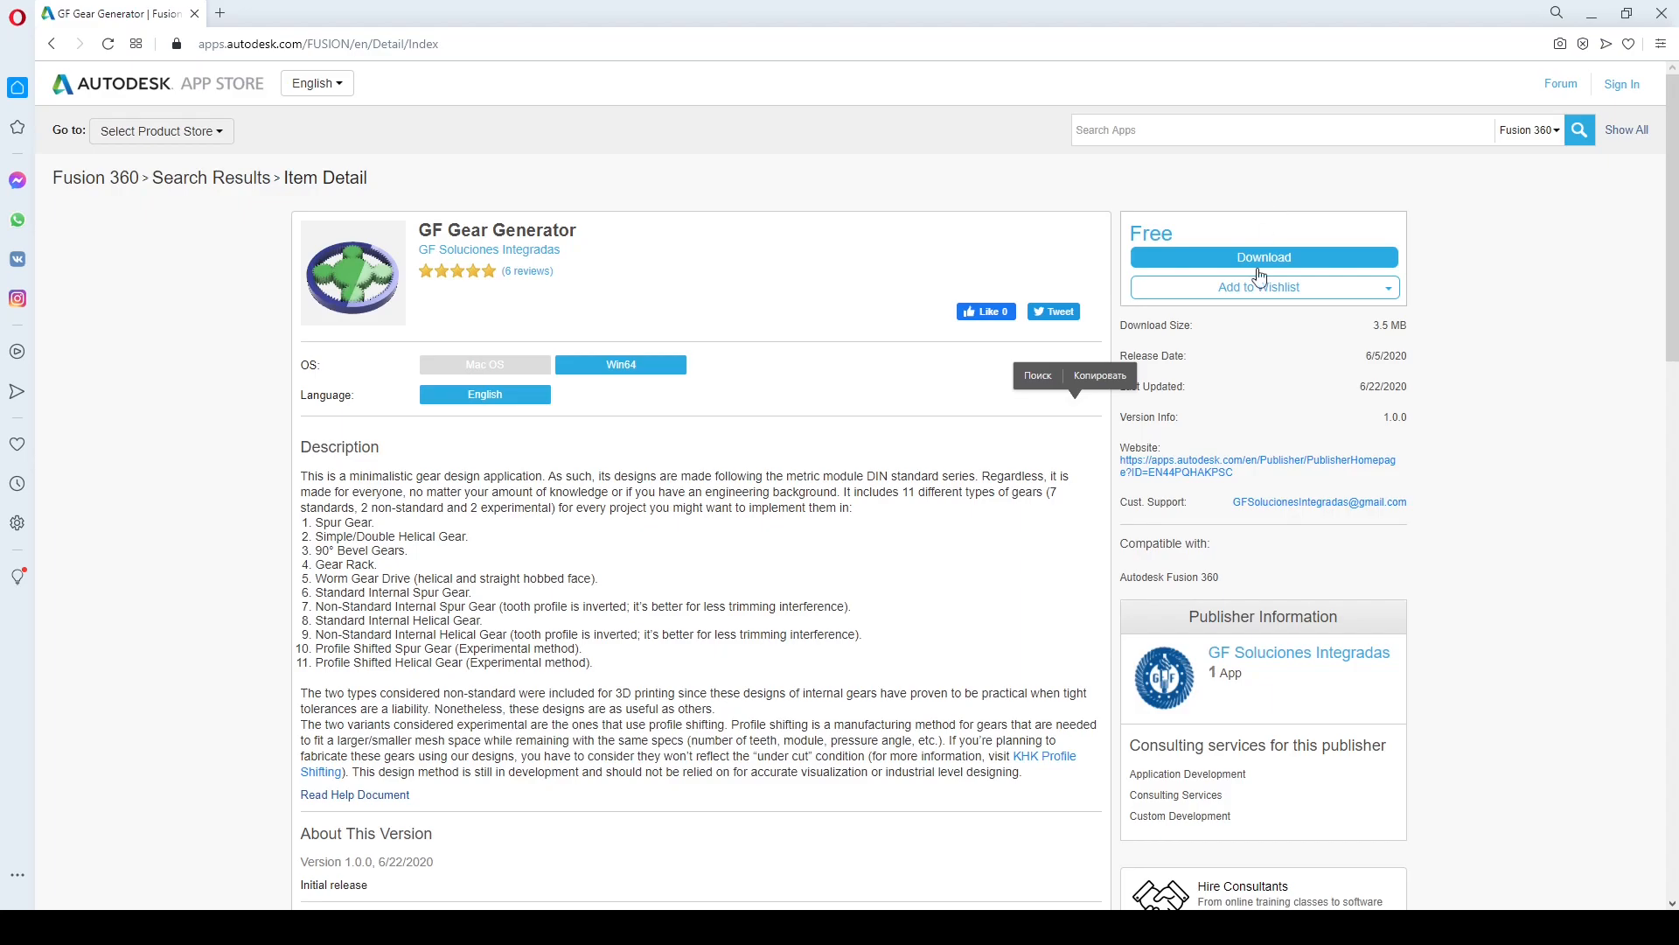
scroll(1236, 431, "down", 10)
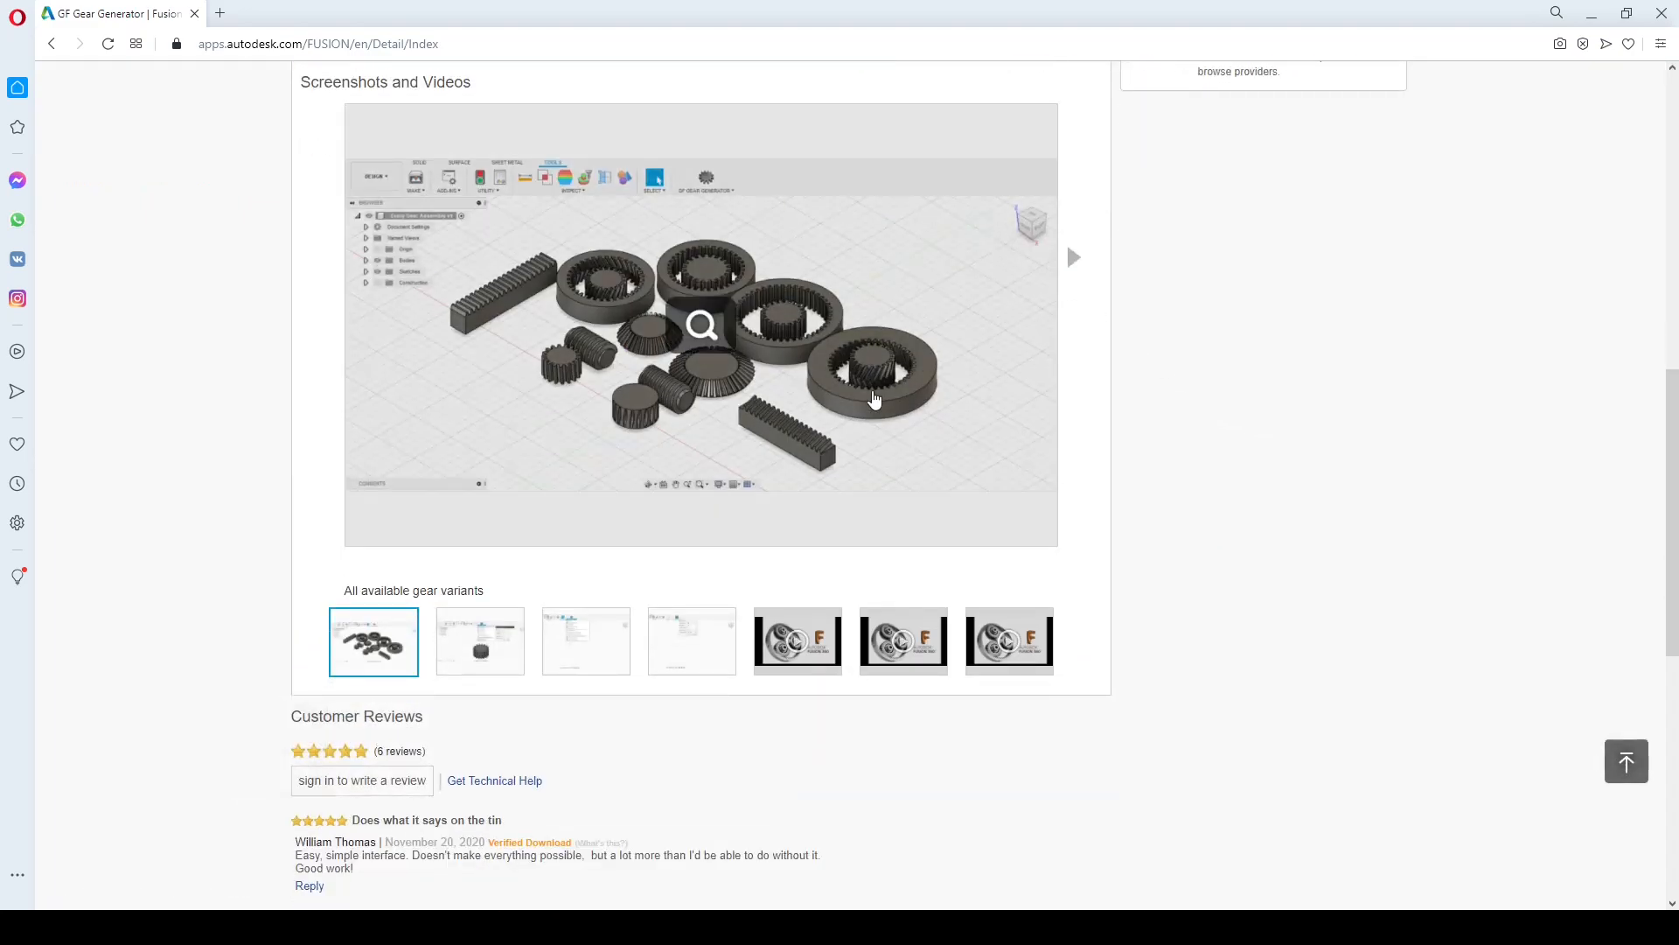
scroll(875, 399, "up", 2)
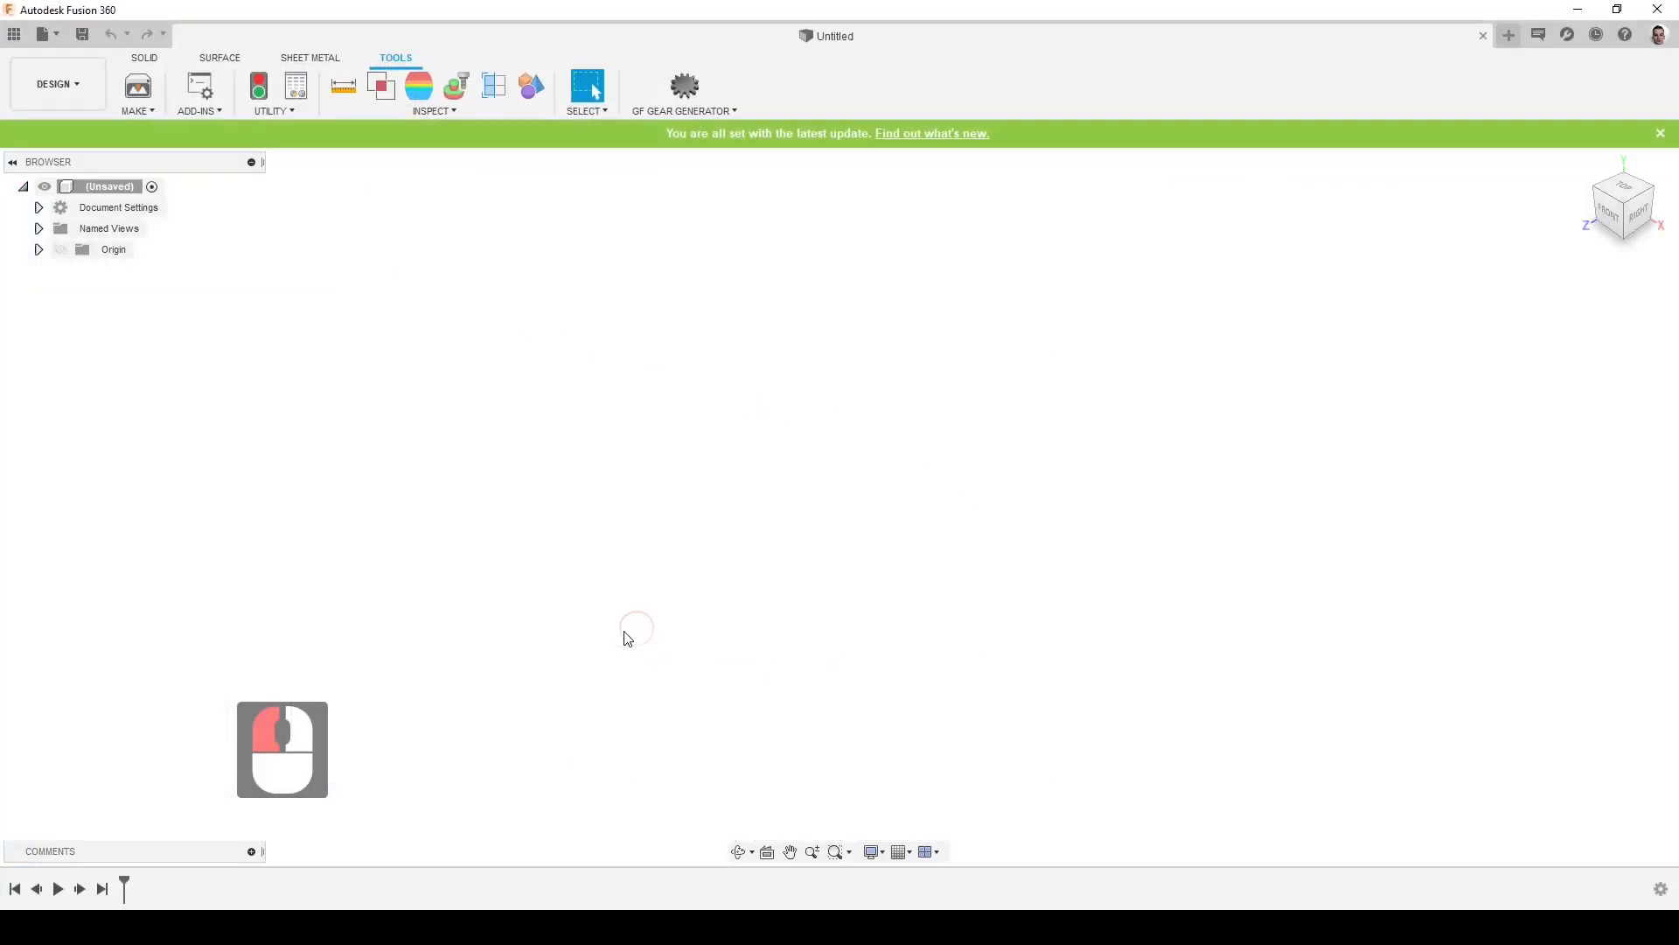
Dismiss the update notification and check which gear add-ins are available among the solid creation commands
left_click(1661, 134)
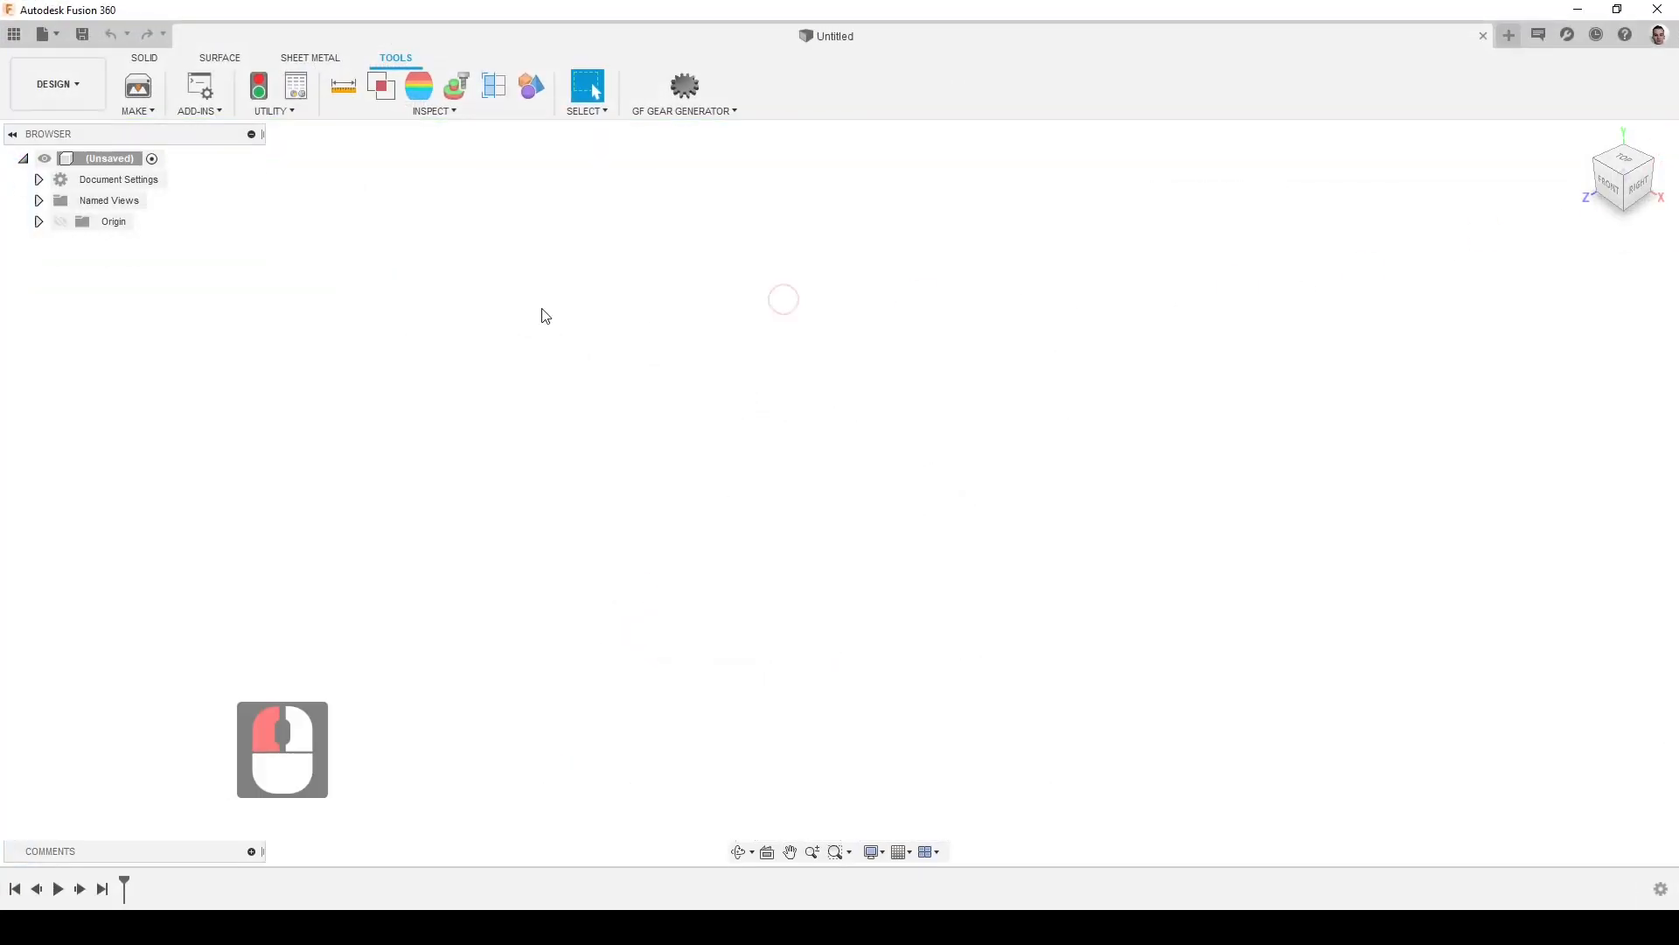
left_click(145, 58)
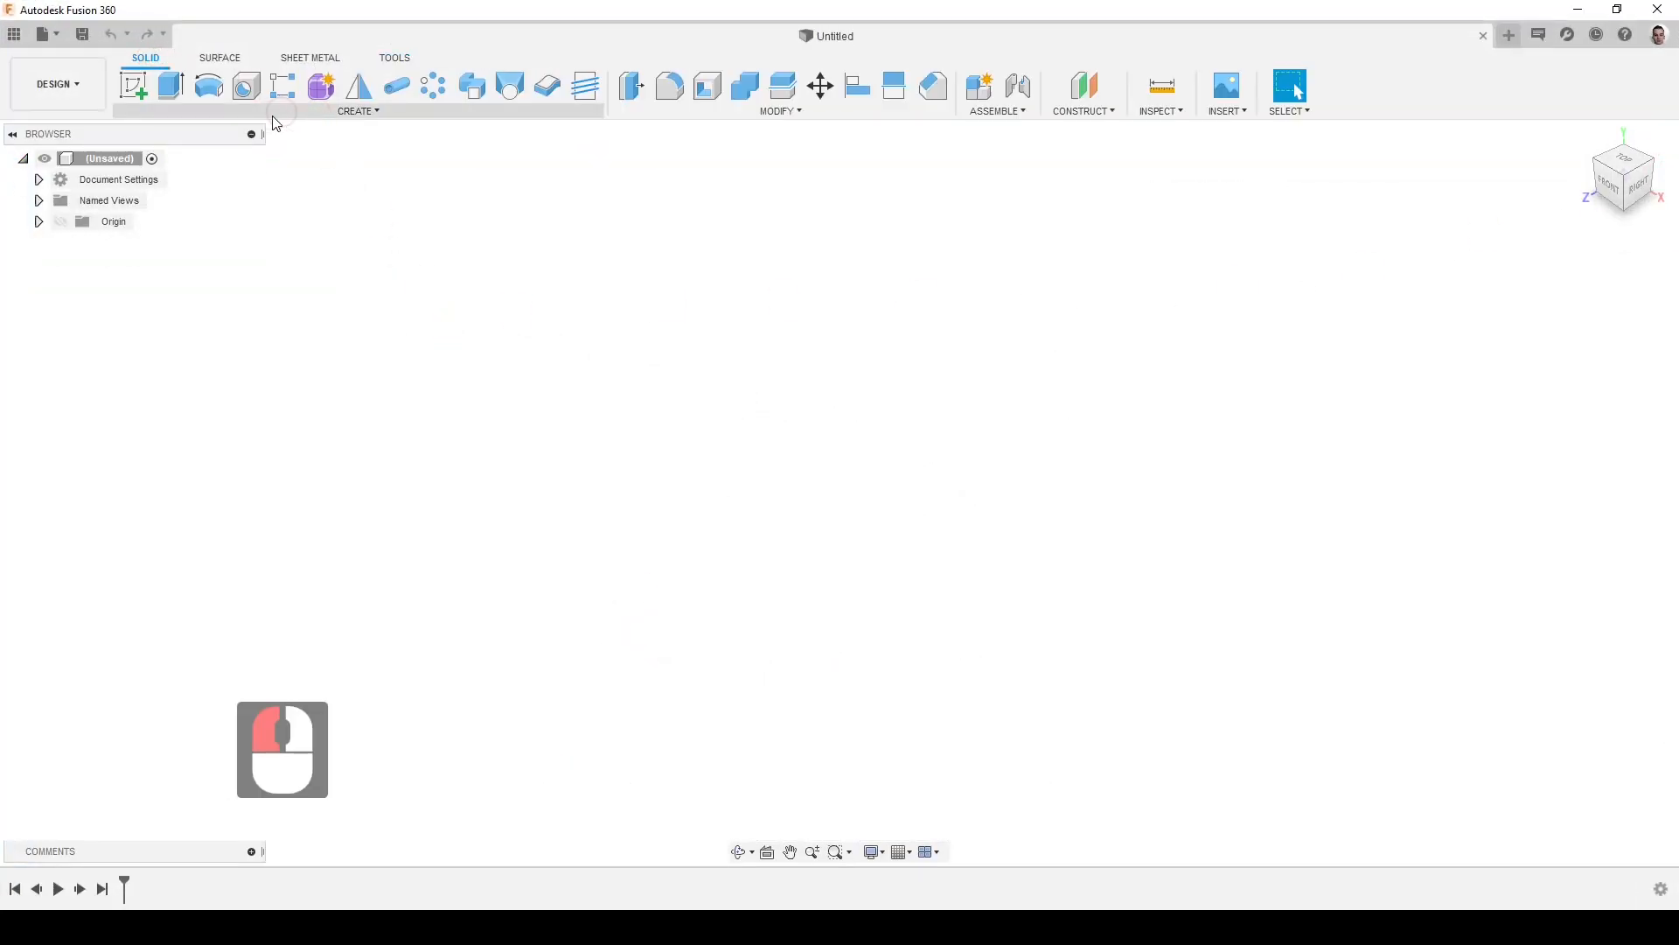
left_click(297, 112)
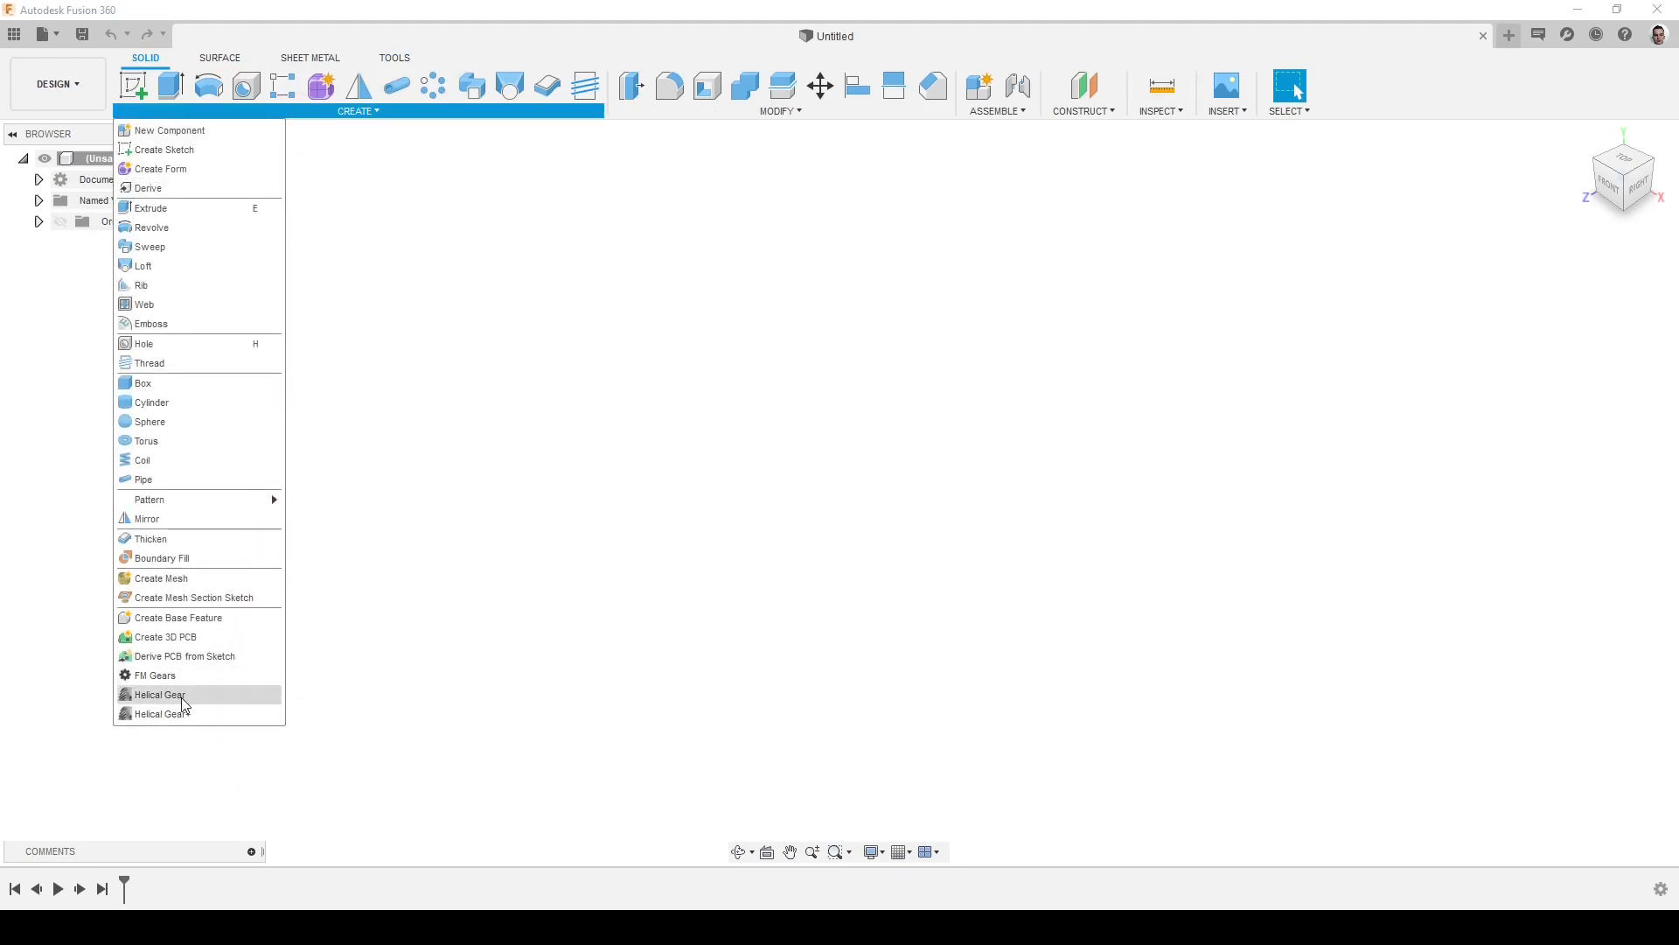
left_click(394, 57)
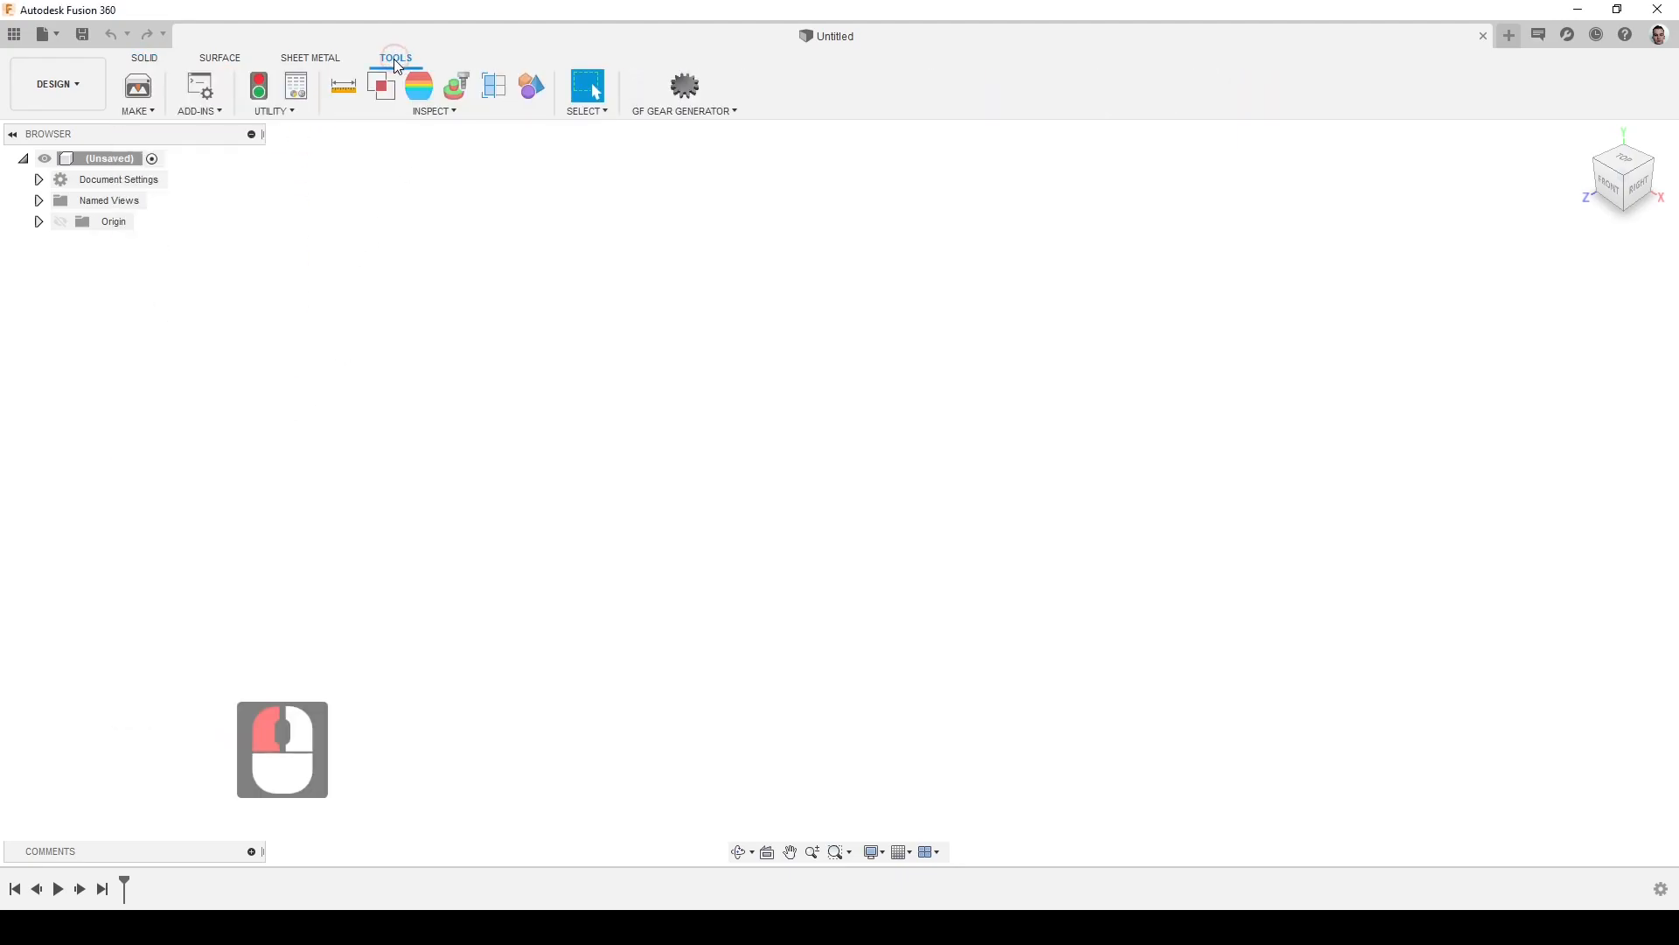
Start a Spur Gear with the GF Gear Generator and set its module to 1 mm
left_click(711, 112)
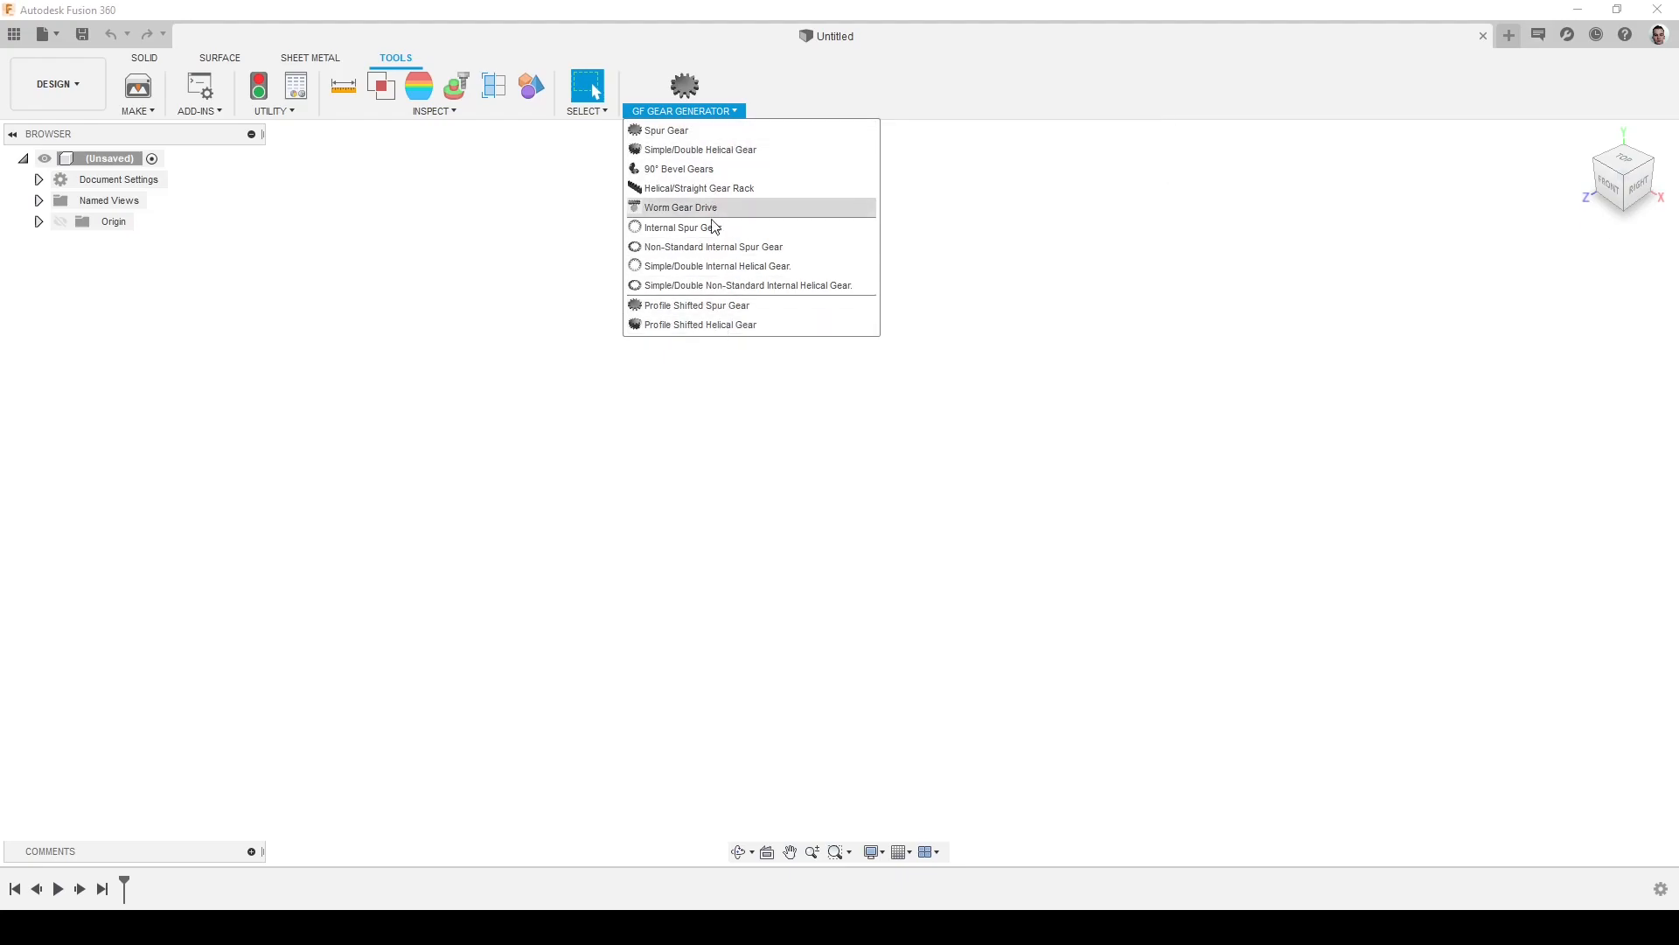
left_click(693, 129)
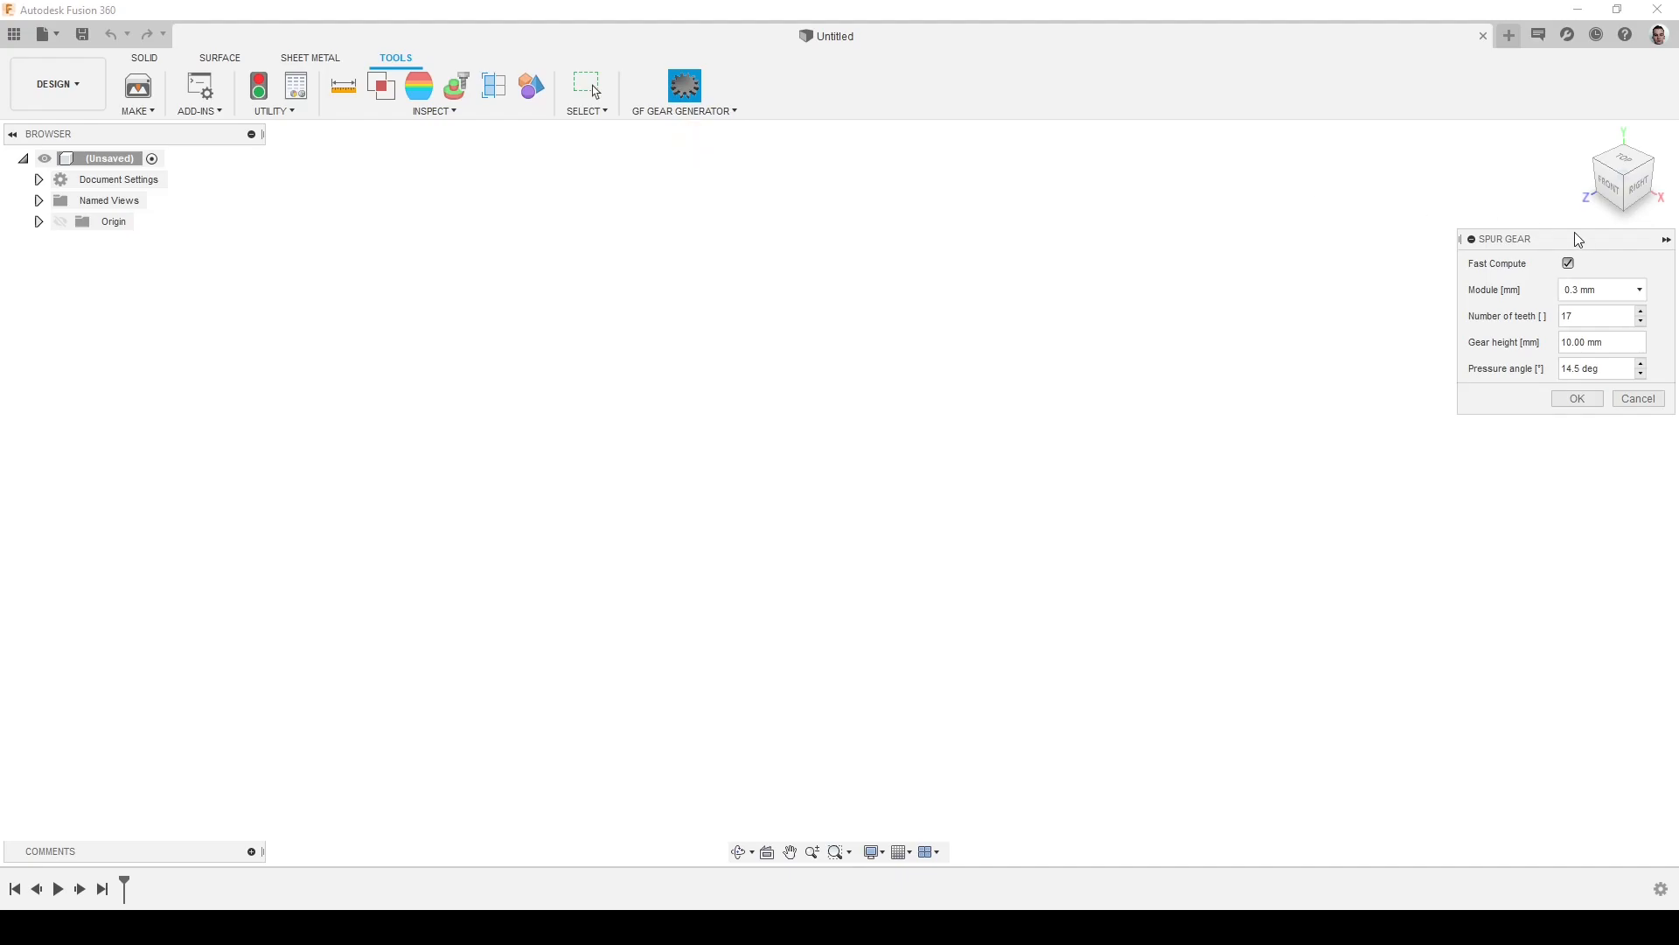
left_click(1625, 294)
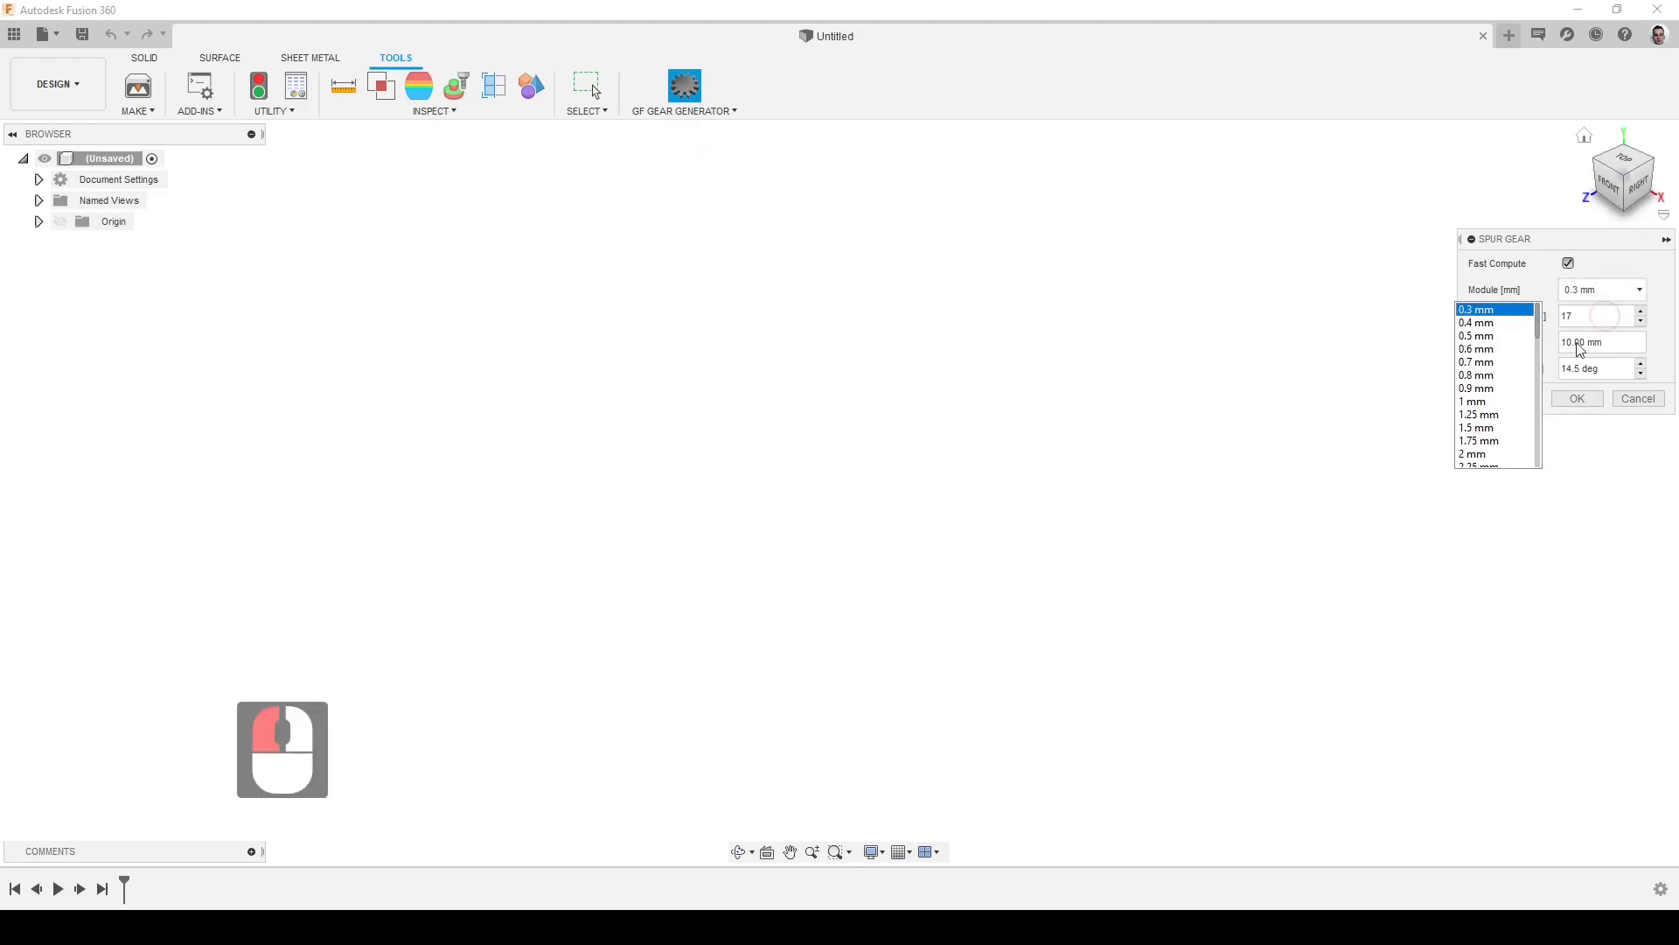
scroll(1500, 394, "down", 20)
scroll(1506, 400, "up", 11)
scroll(1506, 400, "up", 12)
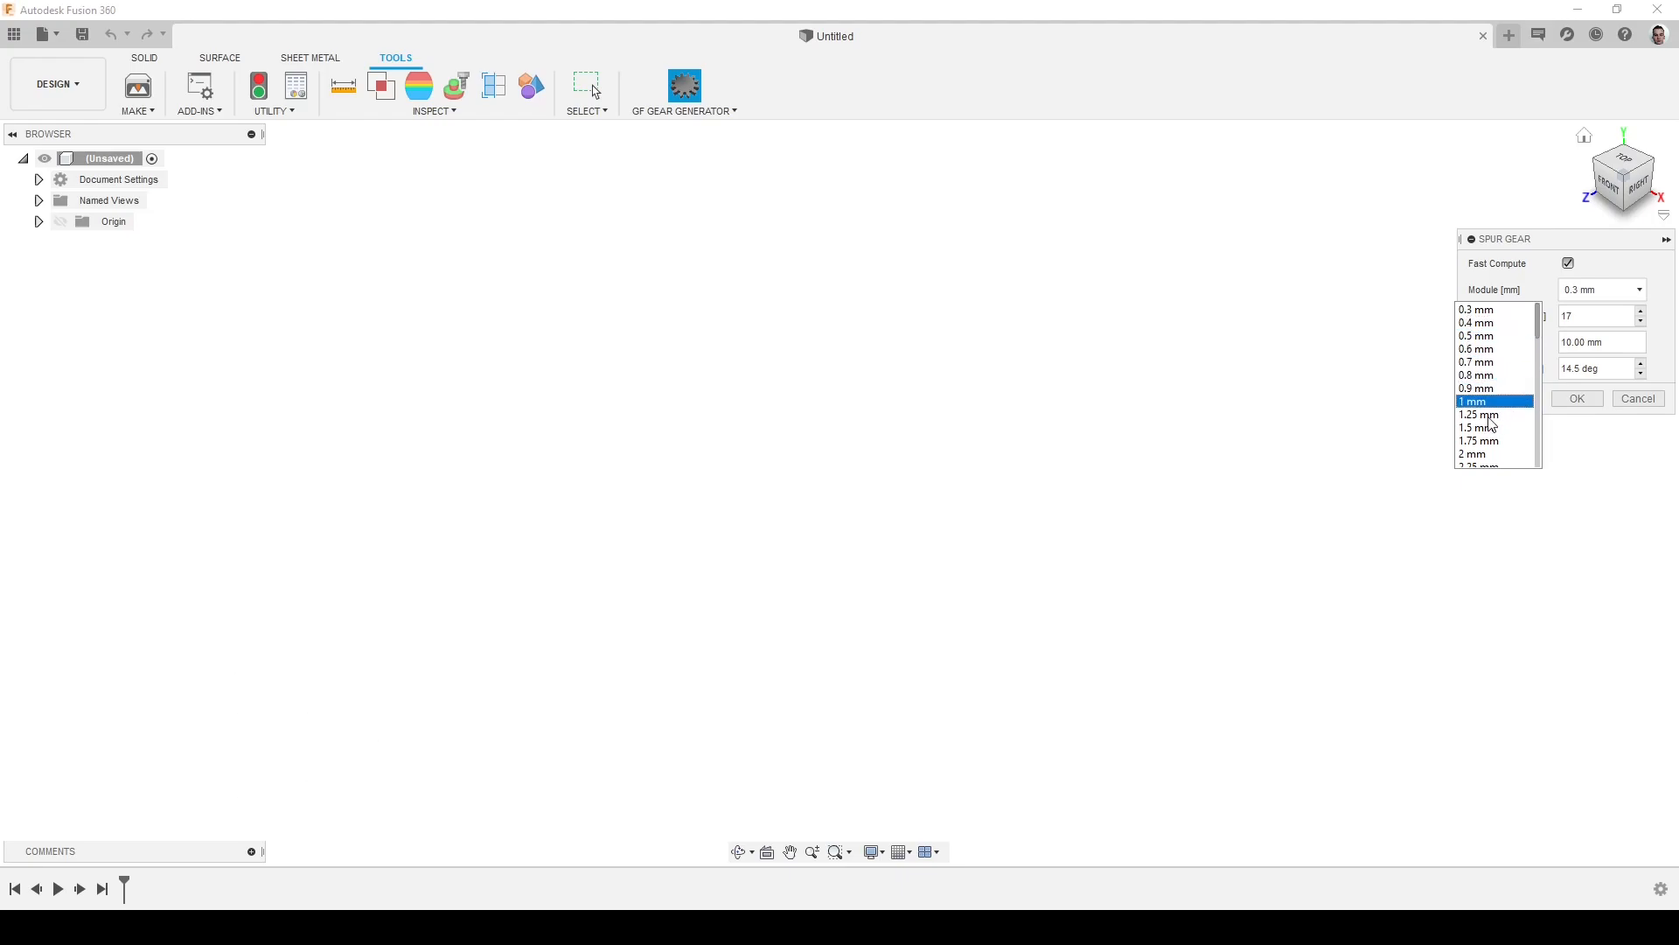
left_click(1492, 411)
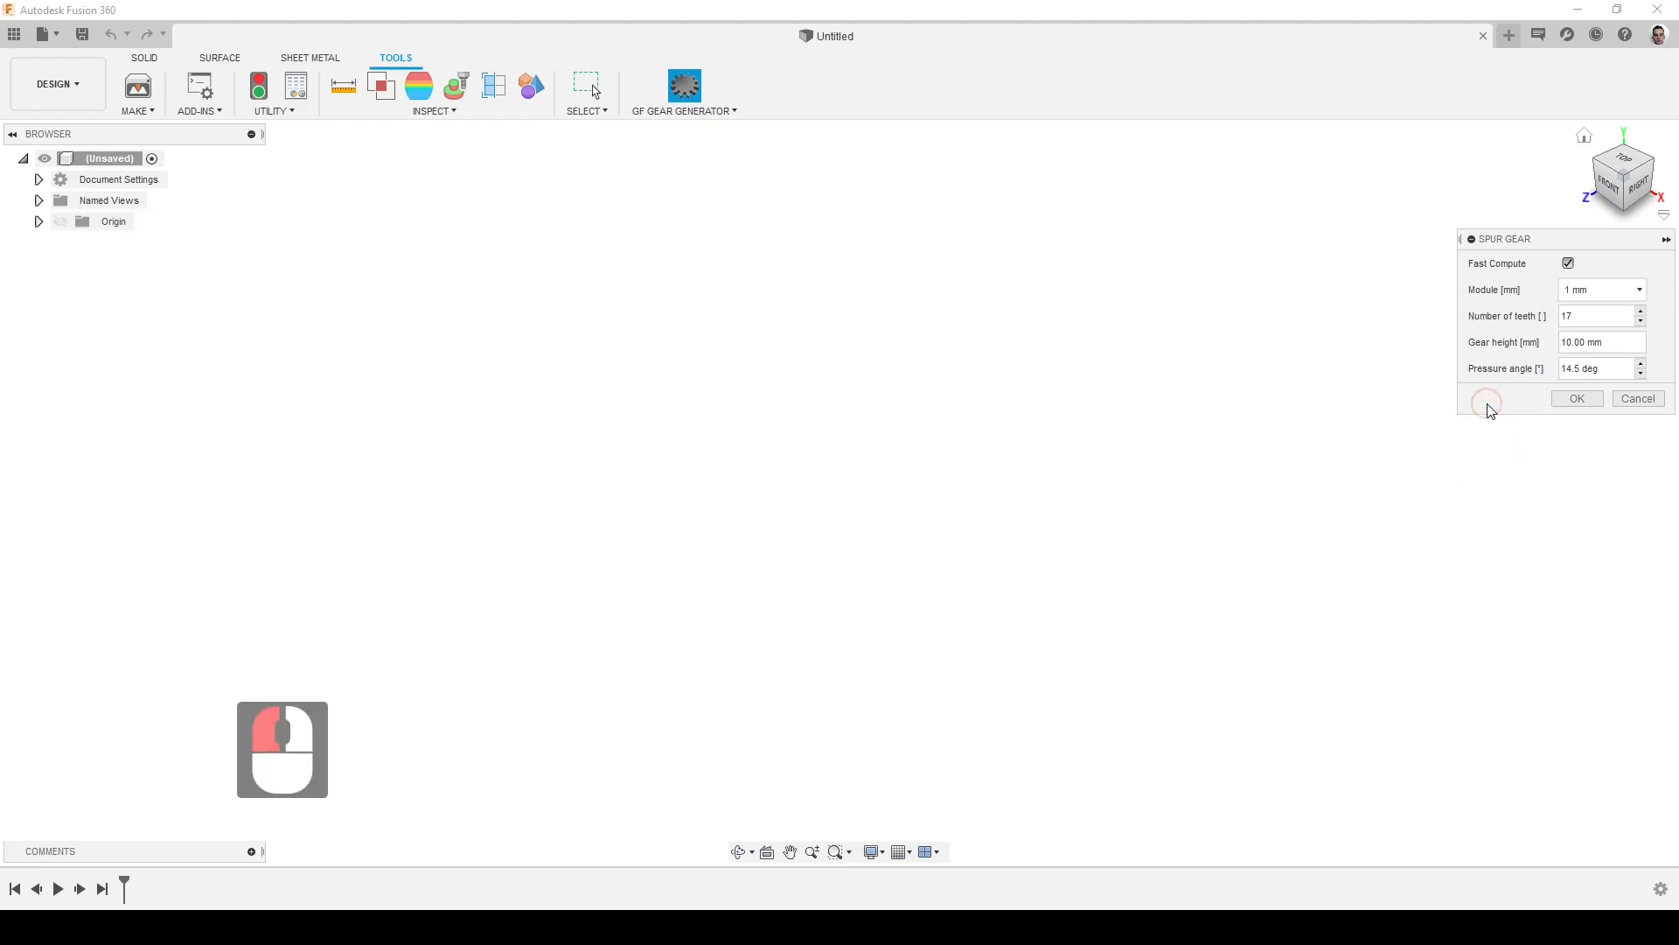
Set the spur gear's number of teeth to 15 and its pressure angle to 20 degrees
left_click_drag(1581, 316, 1530, 313)
type("15")
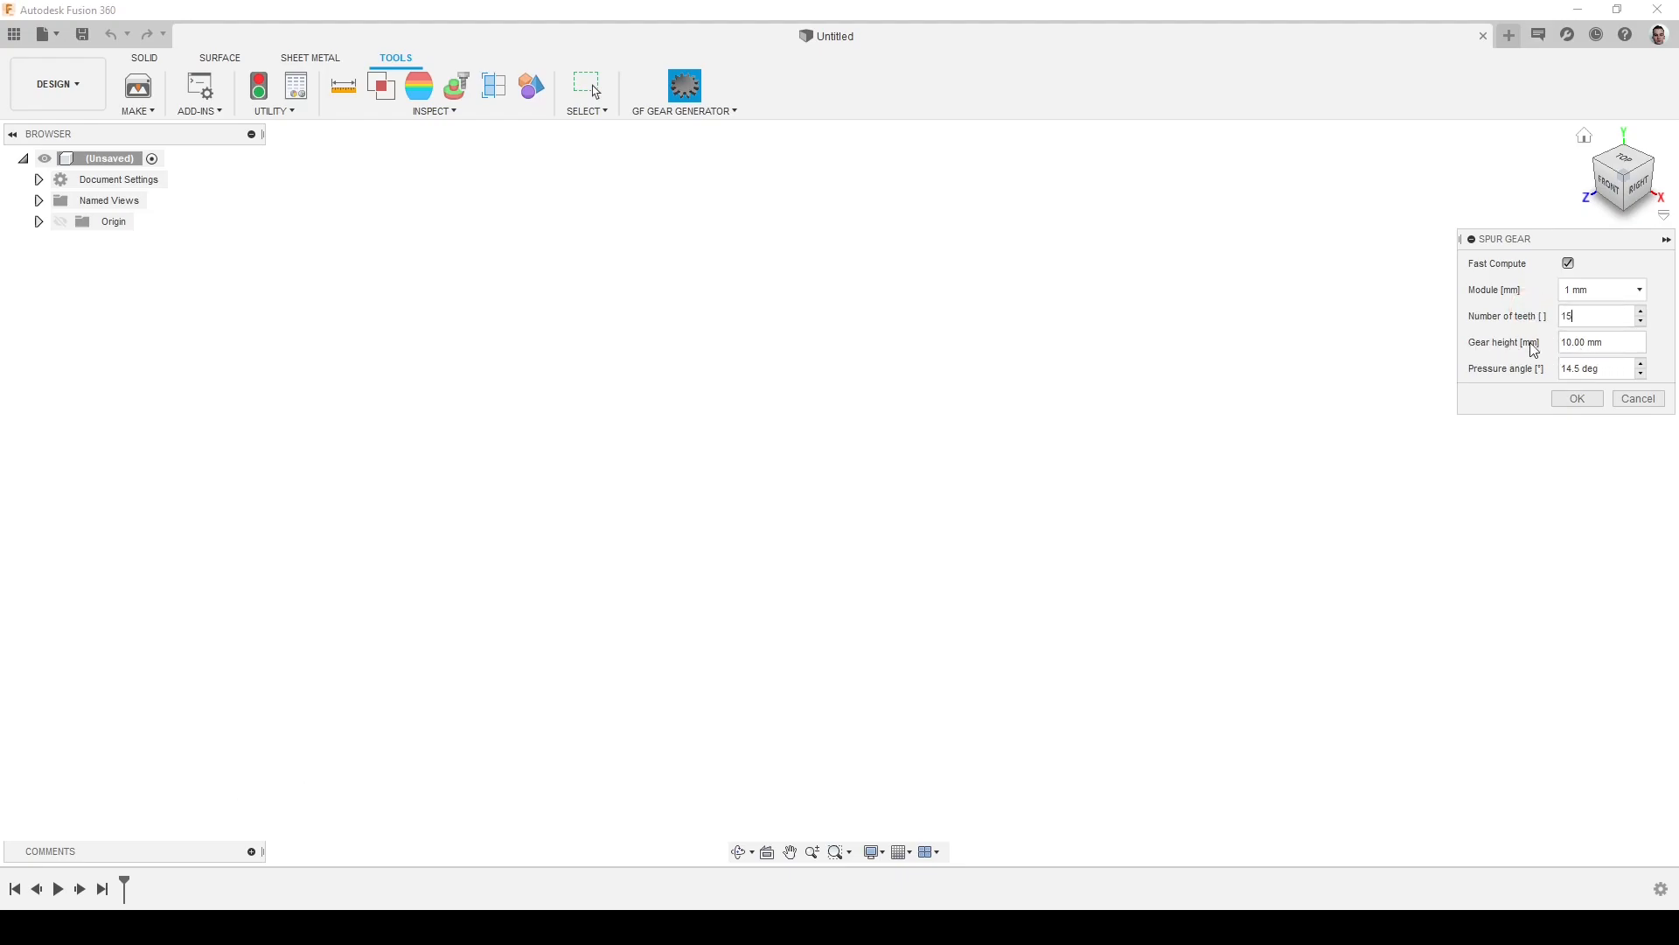
left_click_drag(1604, 376, 1529, 361)
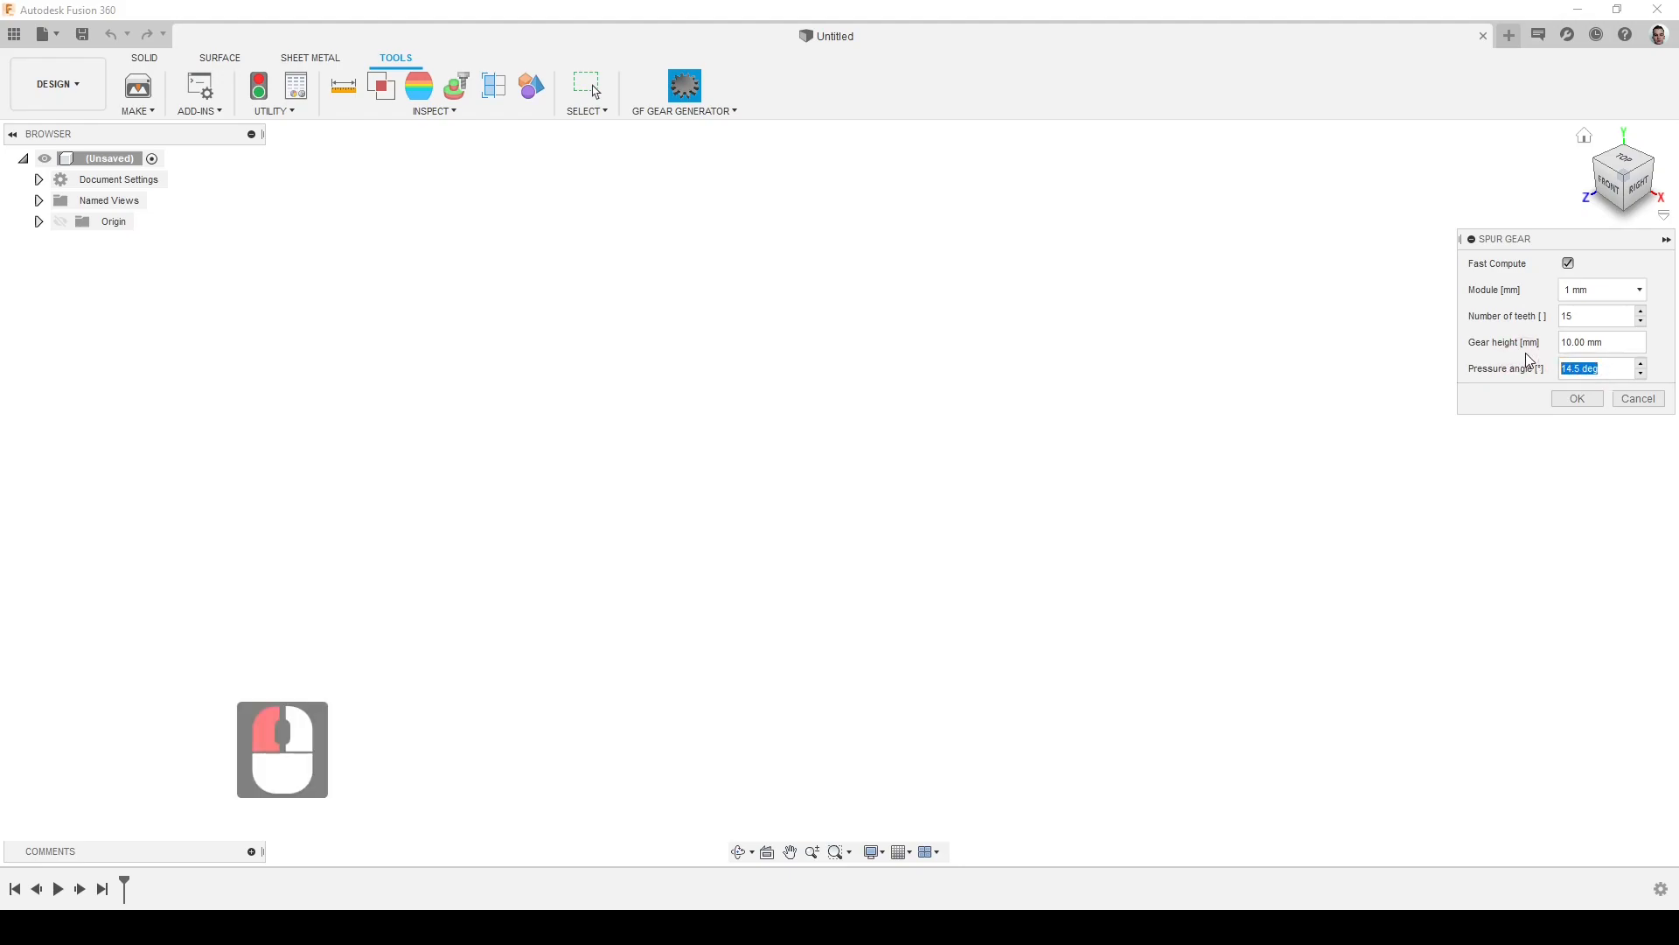
type("20")
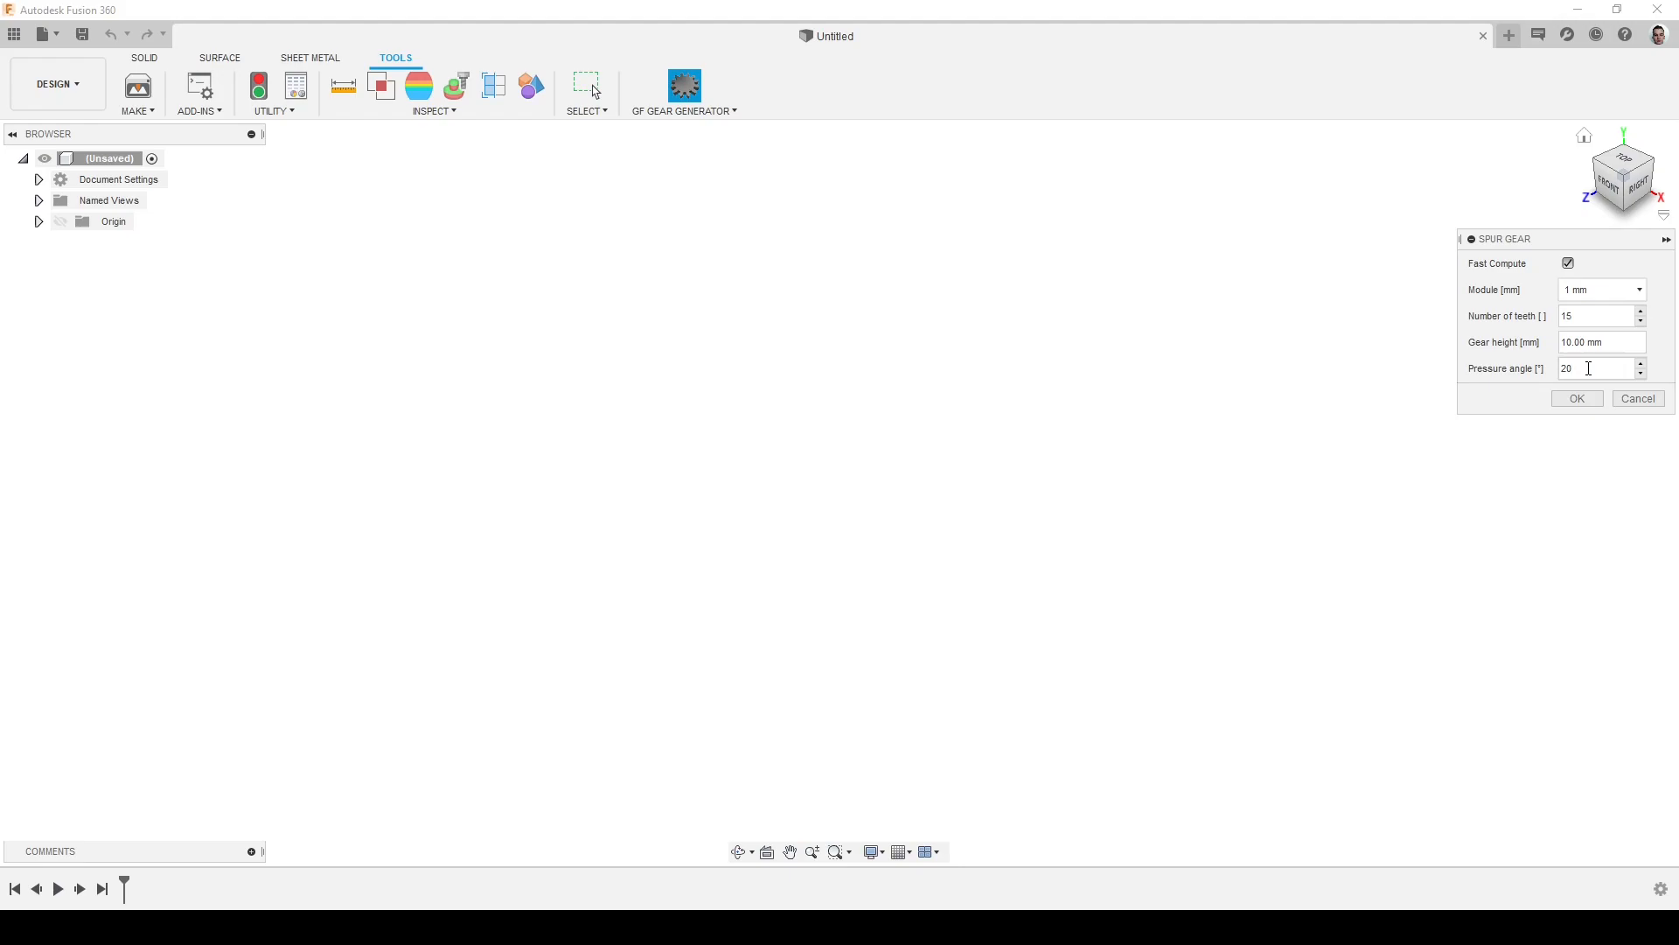
left_click(1642, 374)
Widen the docked Spur Gear dialog and generate the gear from the entered parameters
left_click_drag(1608, 240, 1600, 254)
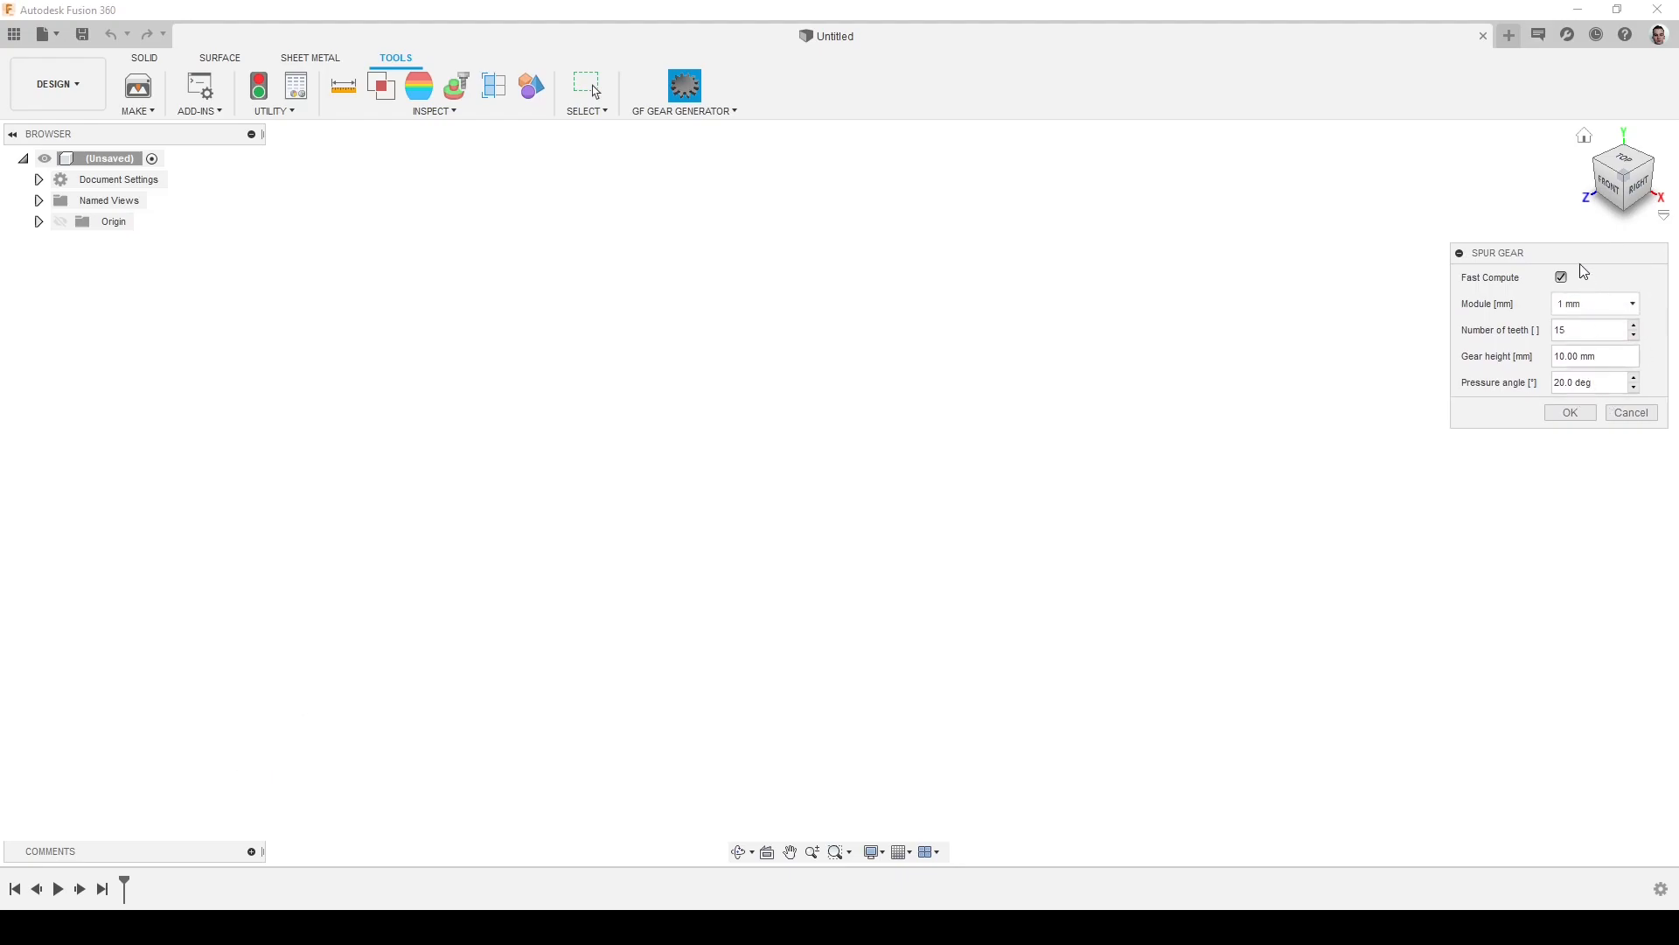
left_click_drag(1569, 259, 1677, 296)
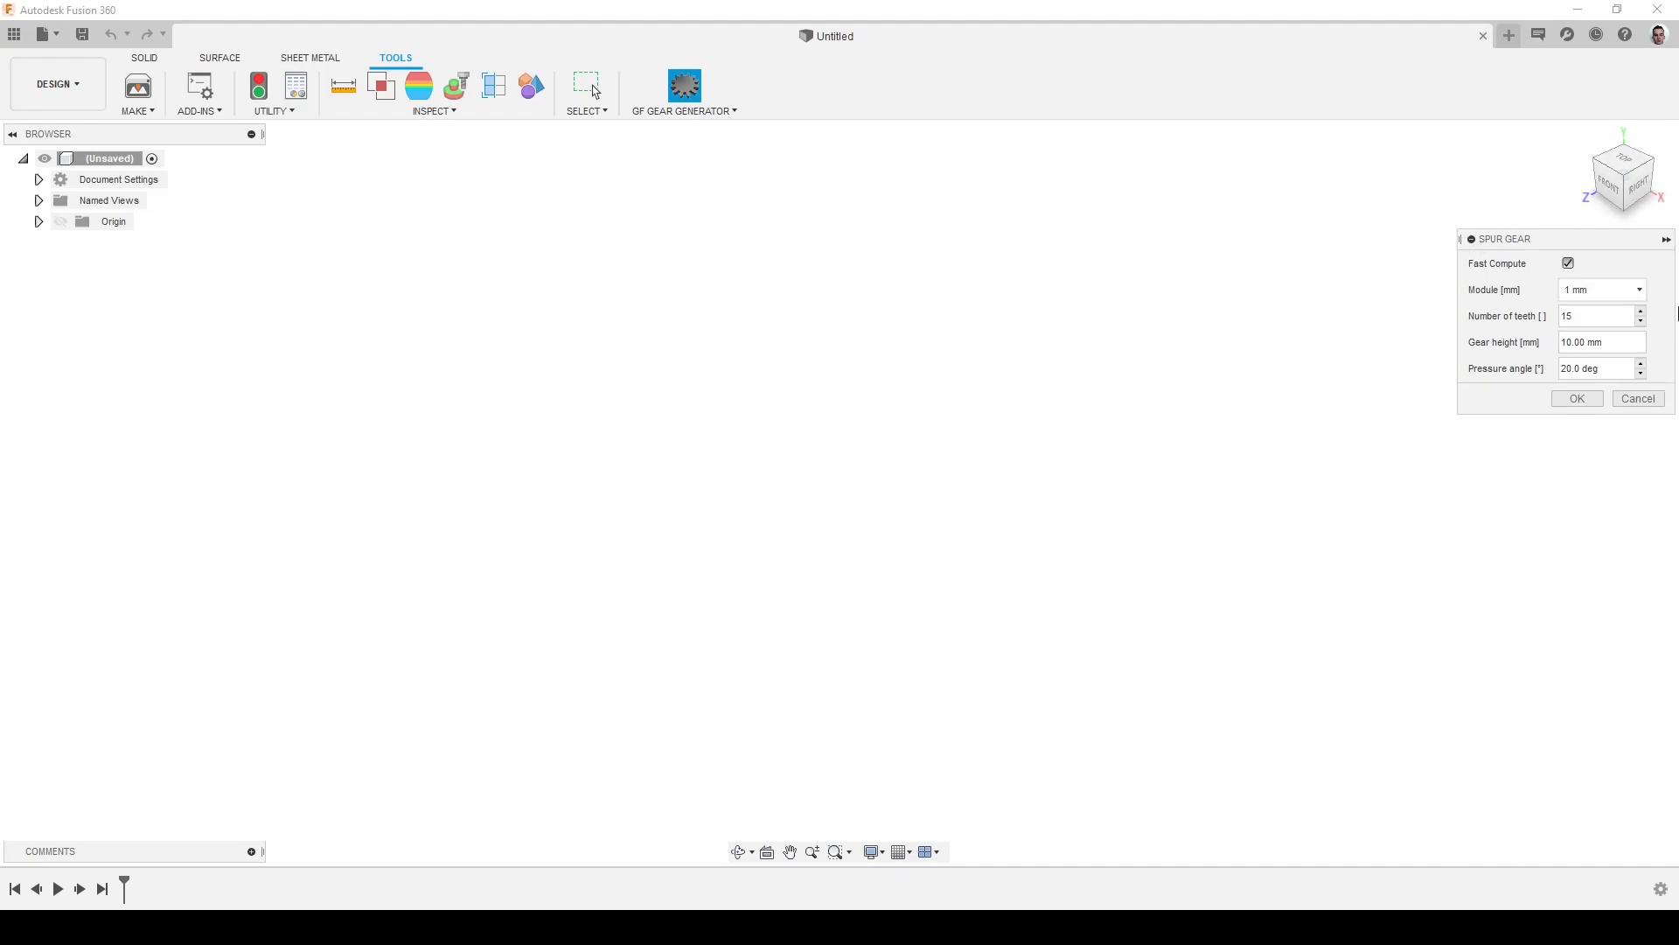
mouse_move(1459, 239)
left_mouse_down()
mouse_move(1042, 222)
mouse_move(1435, 239)
mouse_move(1435, 260)
left_mouse_up()
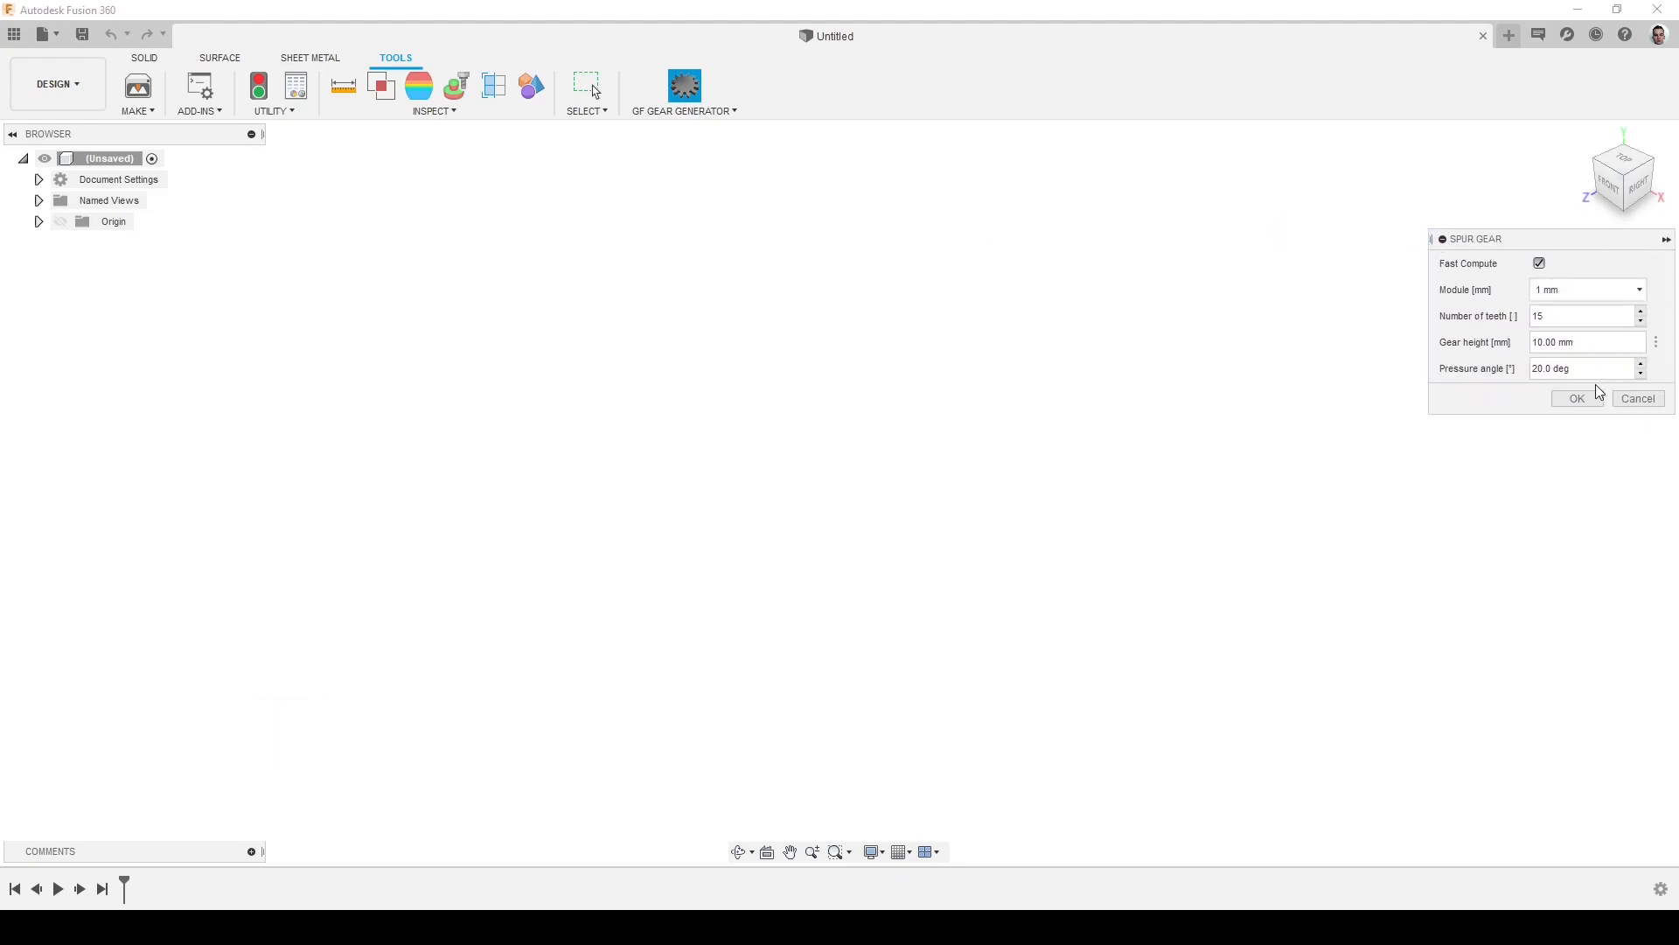
left_click(1579, 399)
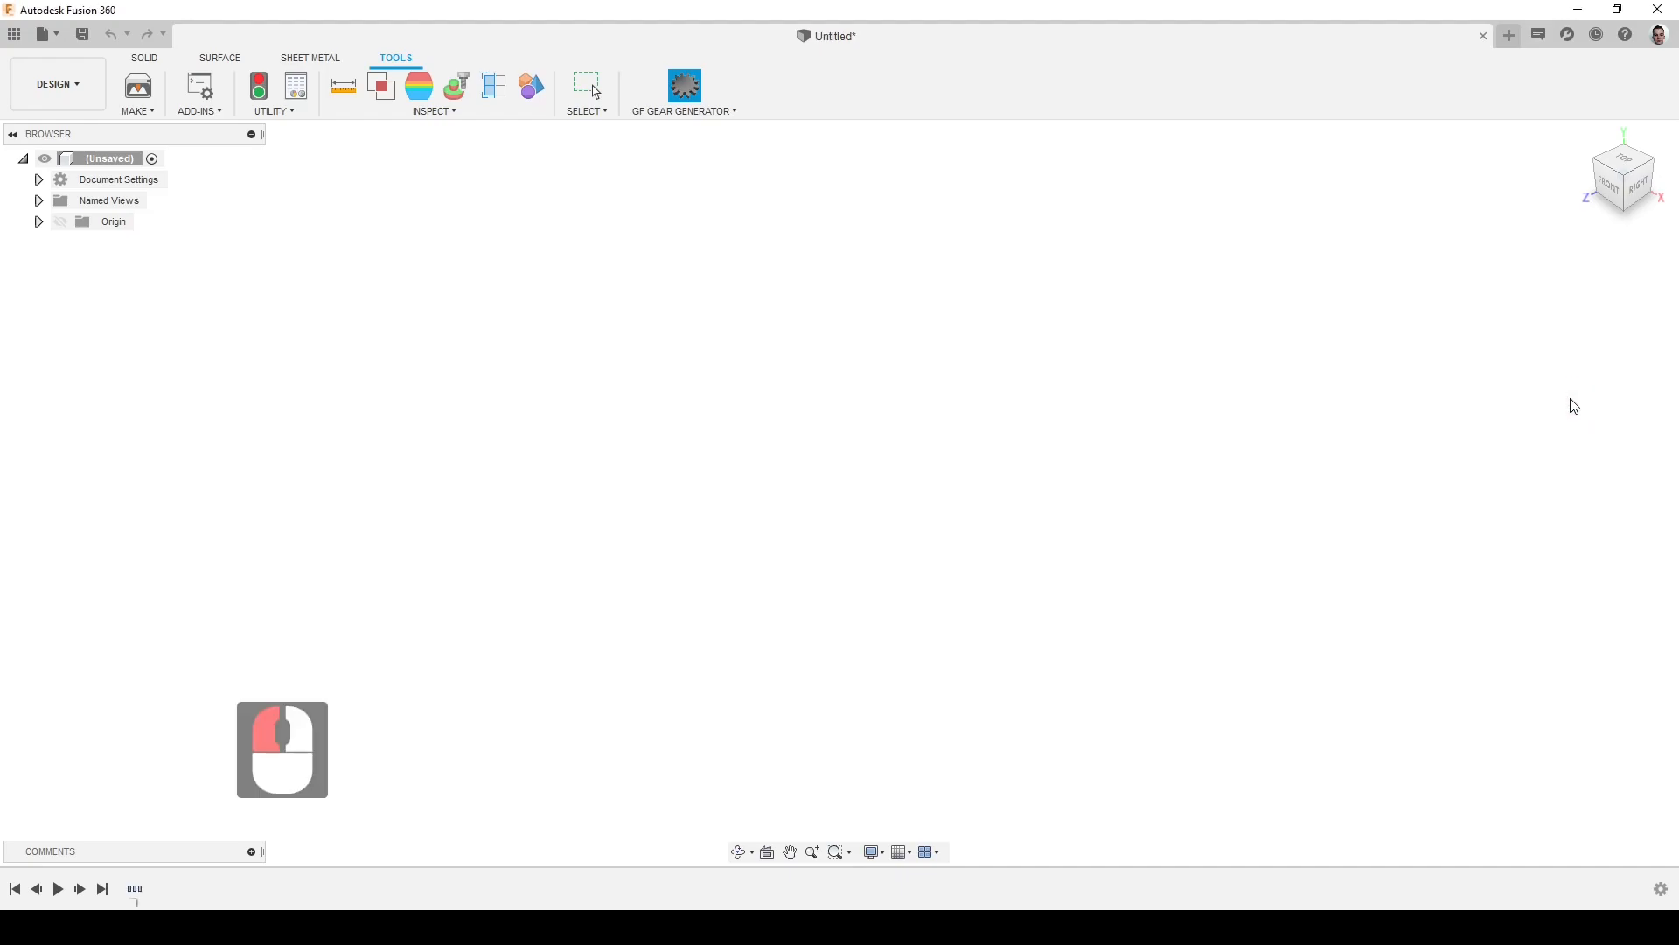
scroll(831, 538, "up", 9)
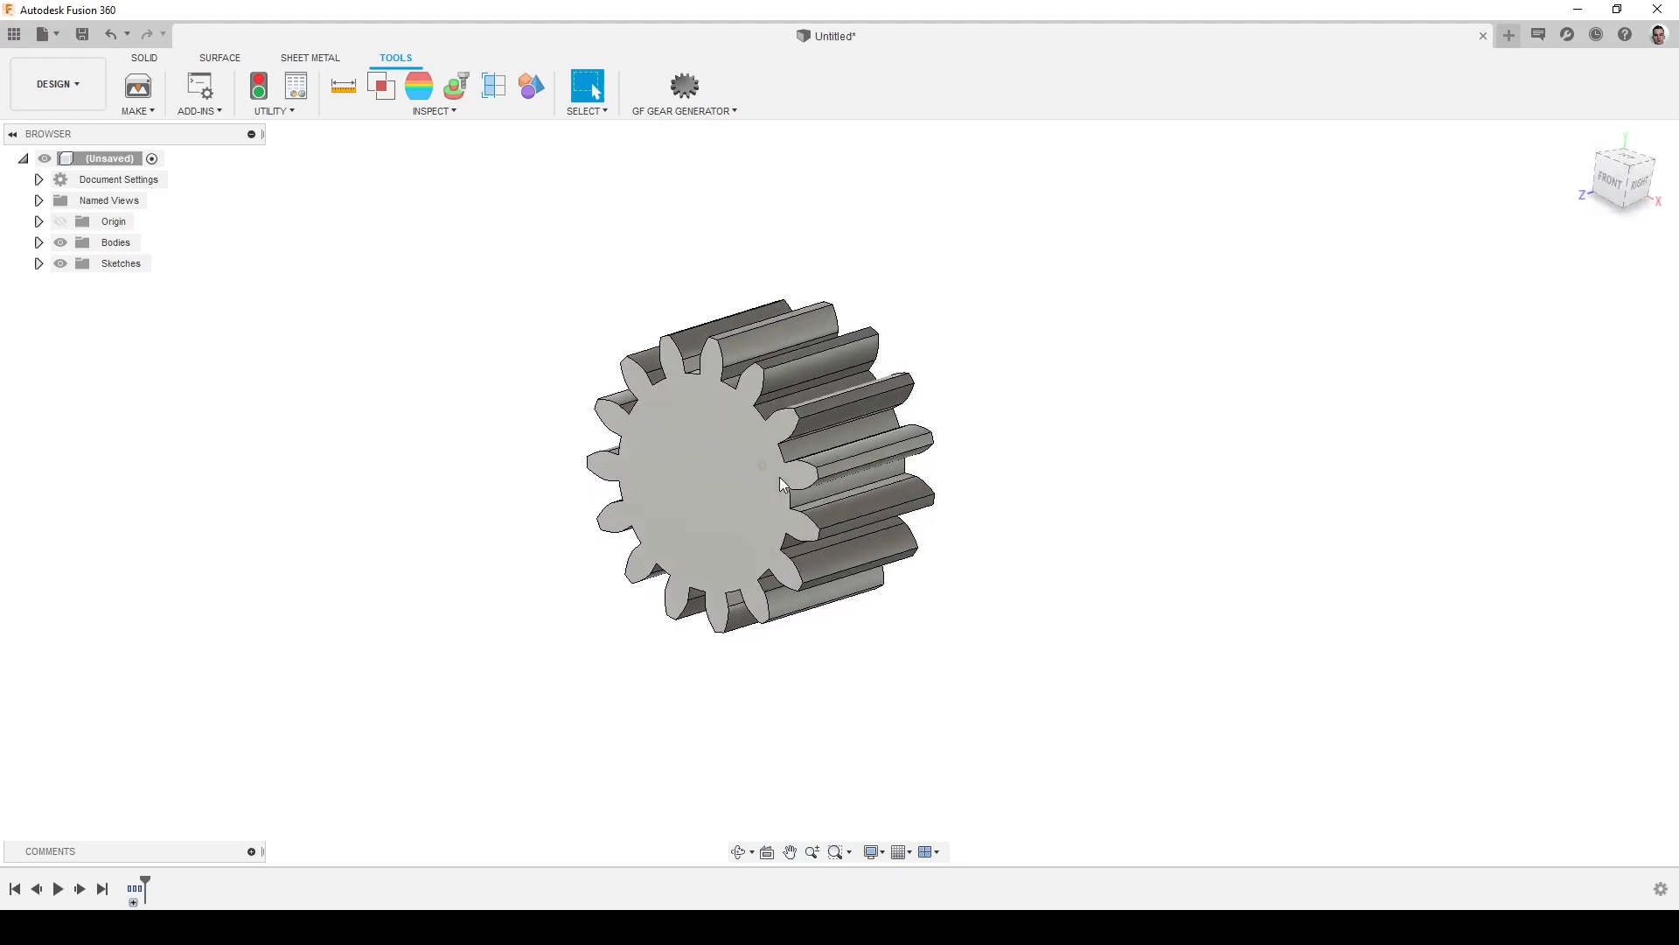
Expand the gear's bodies and sketches, and show Sketch1, Sketch2 and Sketch3 in the model
left_click(39, 242)
double_click(118, 263)
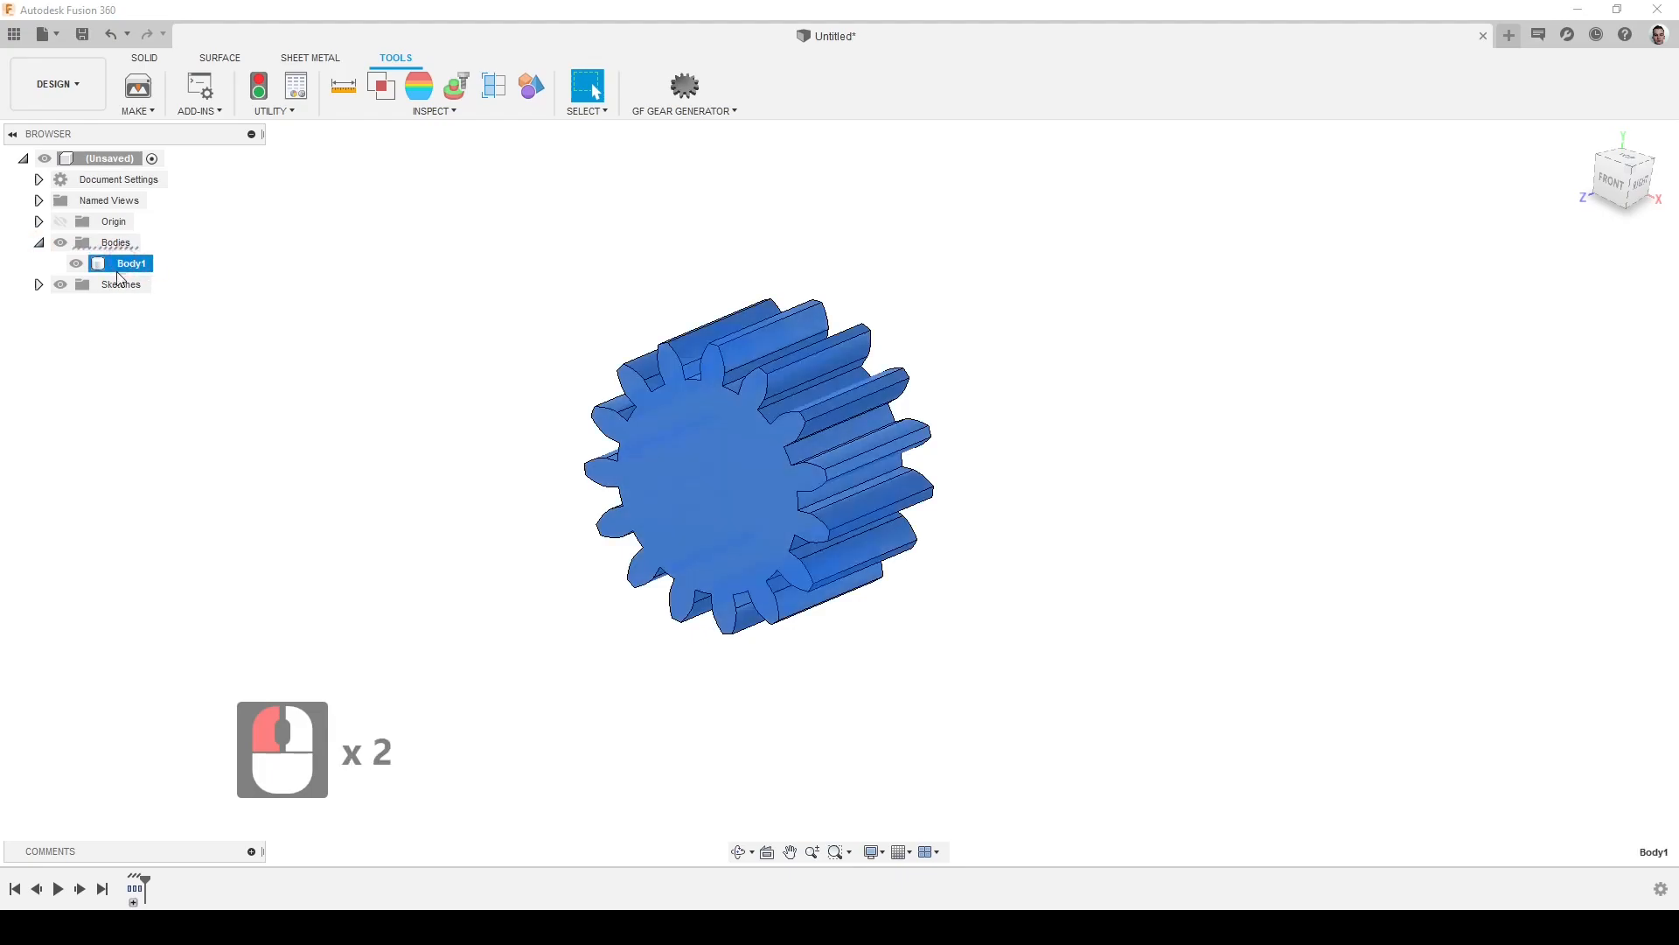
left_click(38, 285)
left_click(76, 347)
left_click(76, 327)
left_click(76, 306)
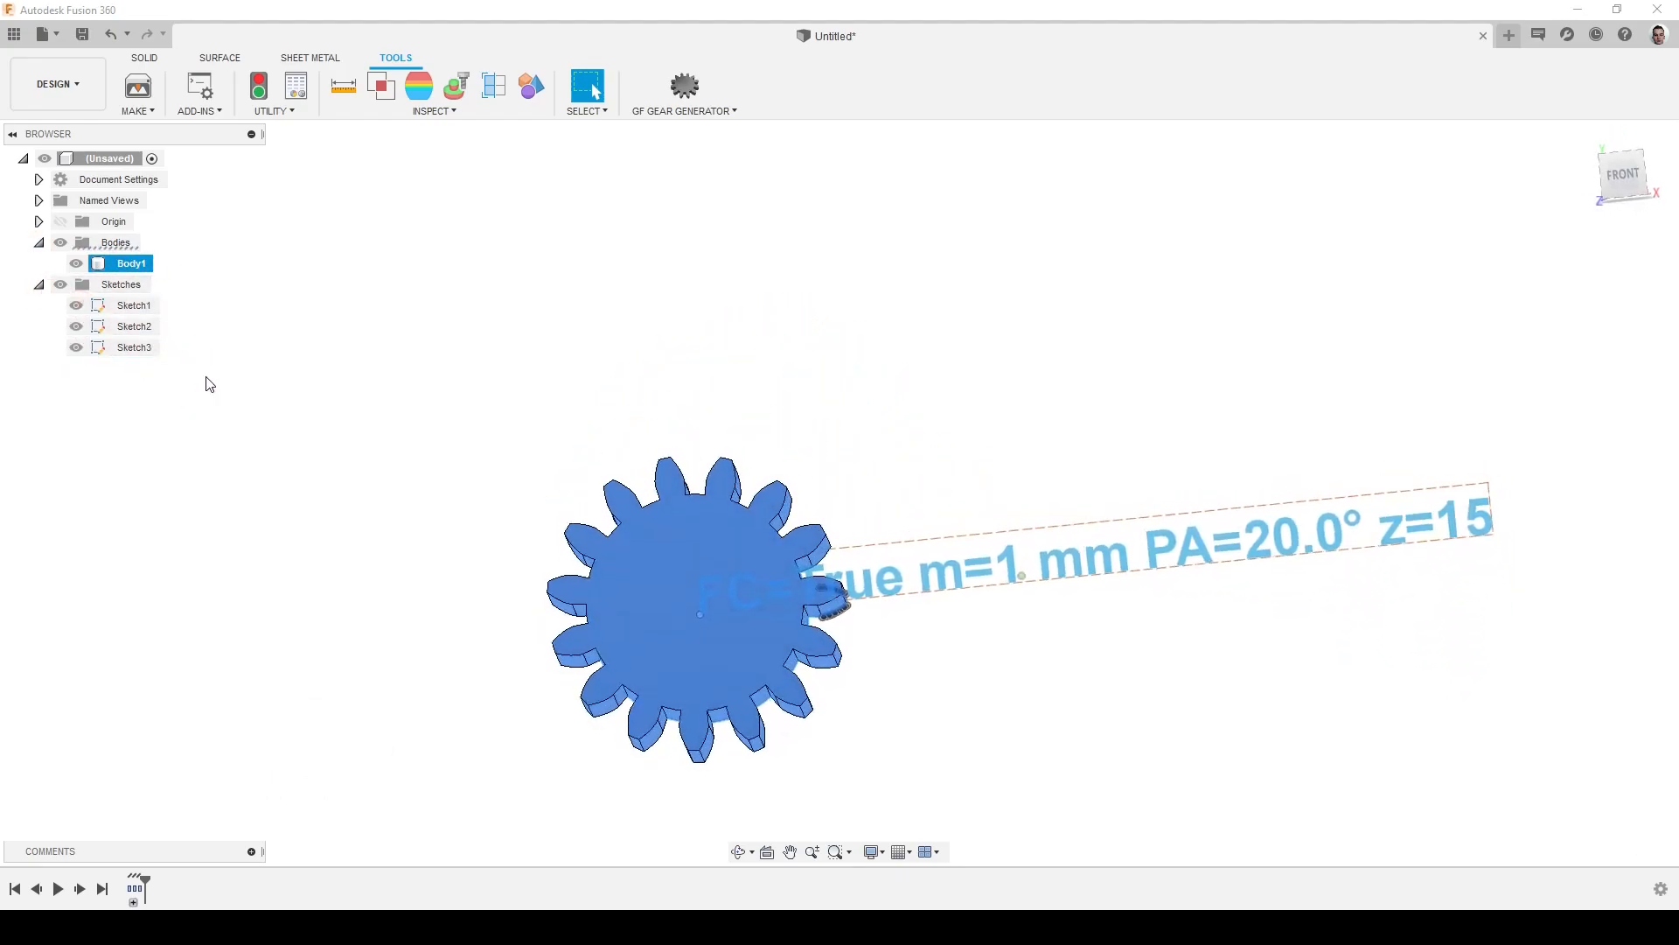
Examine the gear's tooth profile sketch and parameter text from the front view
left_click(1623, 177)
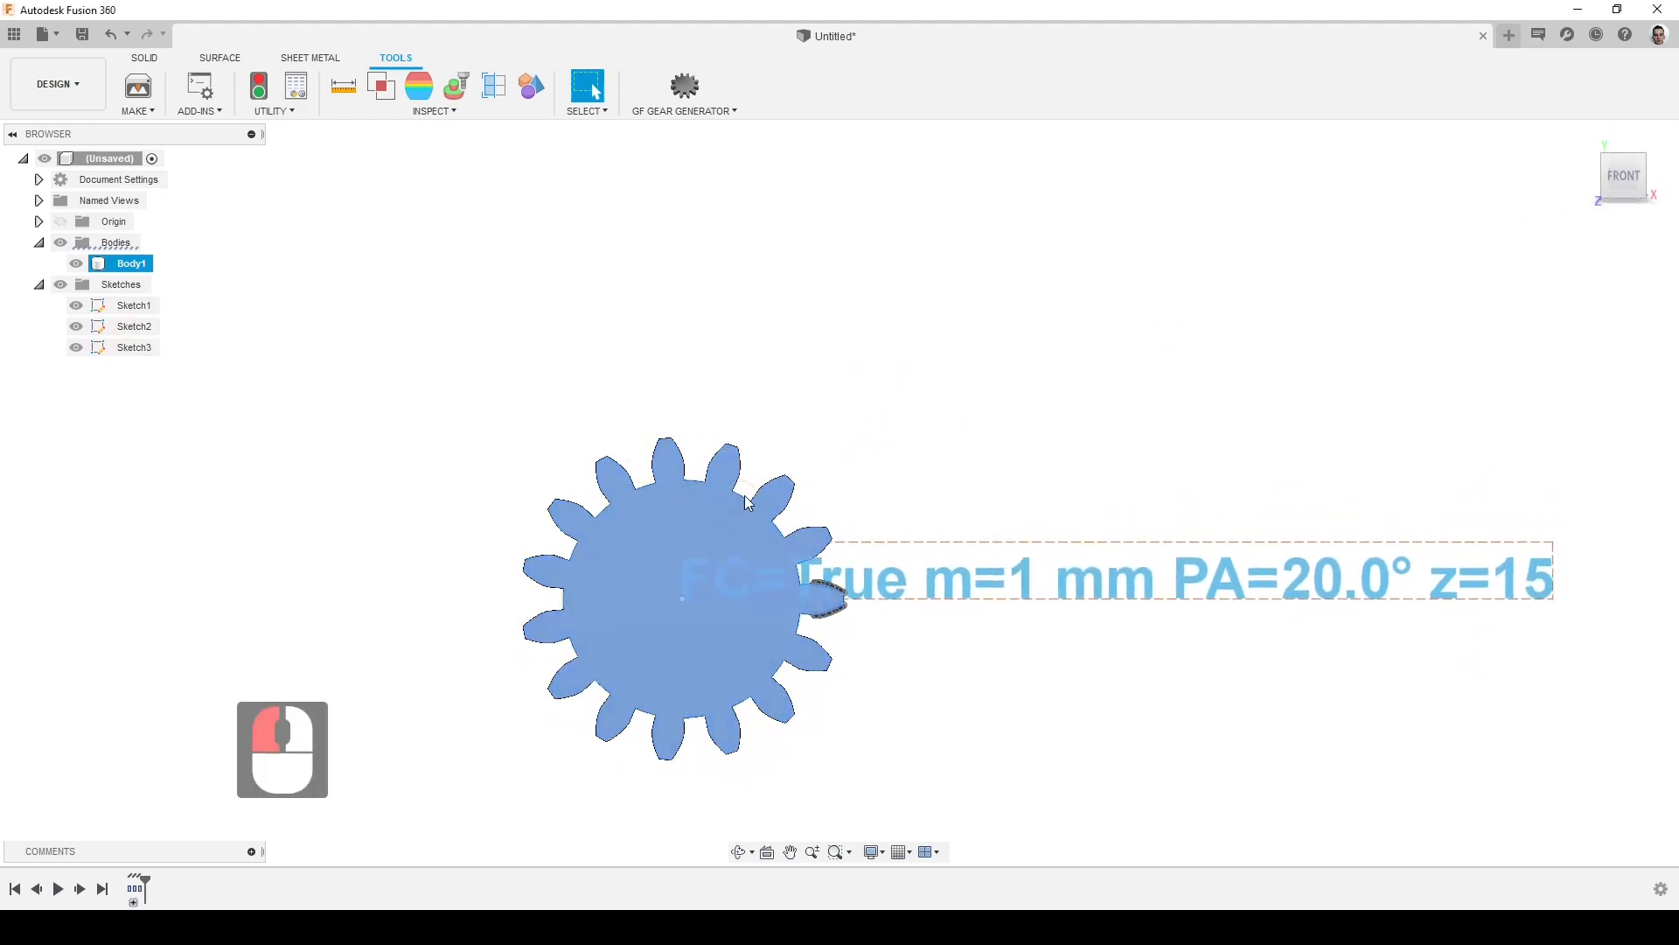
scroll(757, 570, "up", 11)
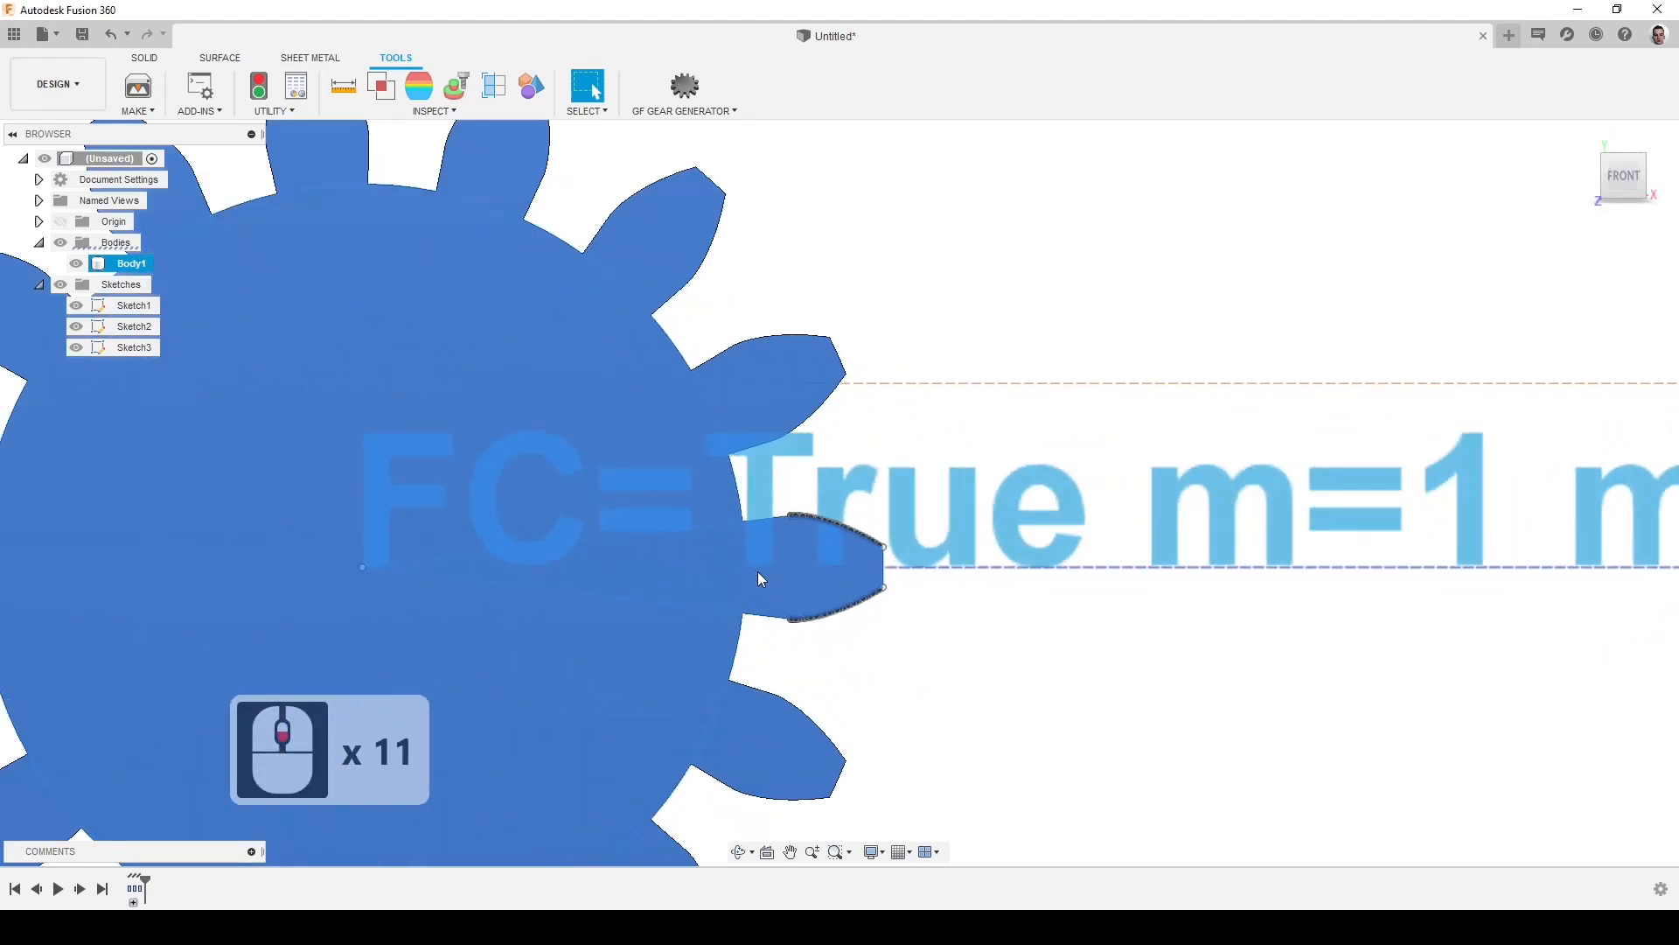
scroll(590, 507, "down", 9)
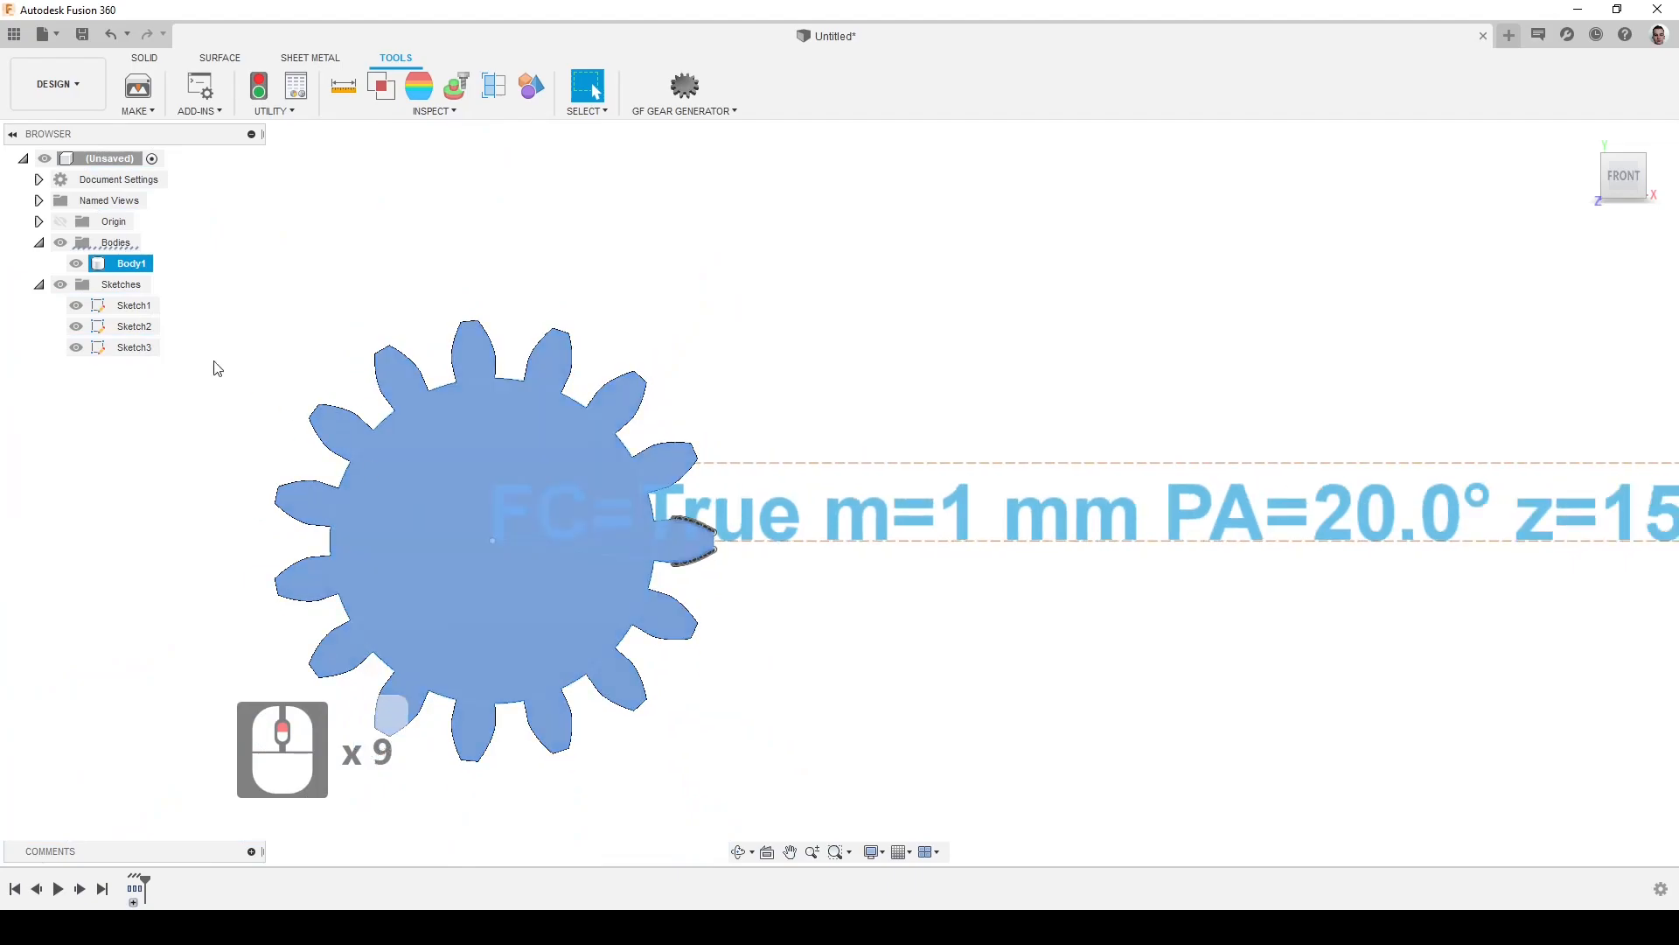
scroll(485, 469, "down", 2)
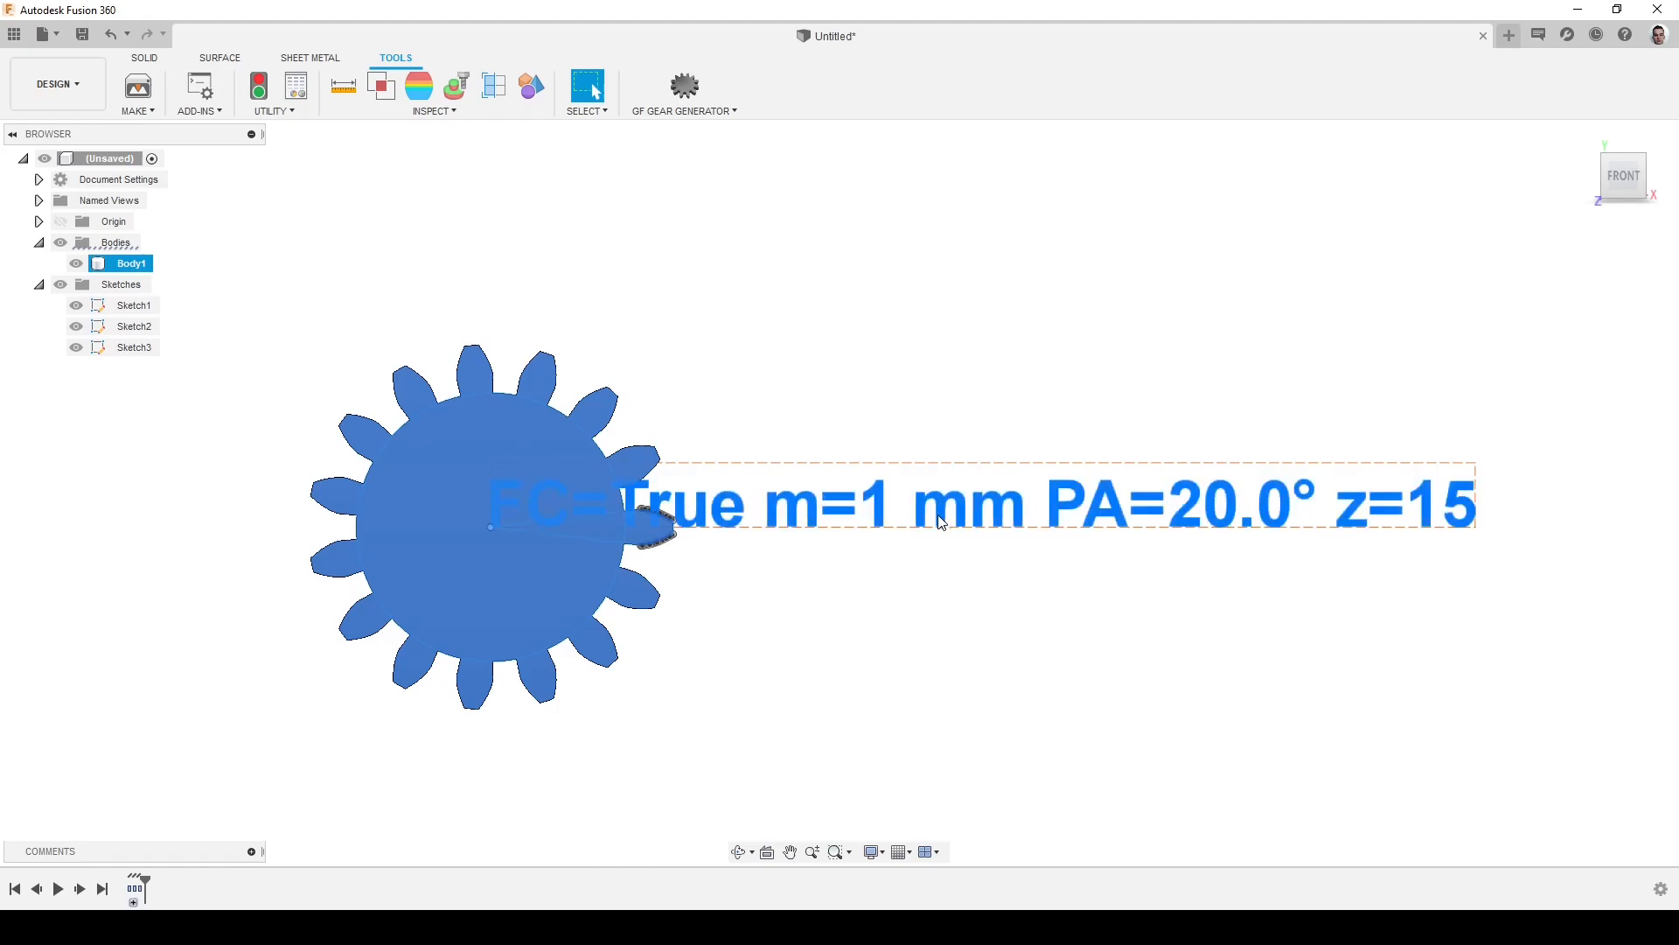
middle_click_drag(697, 558, 725, 551, "shift")
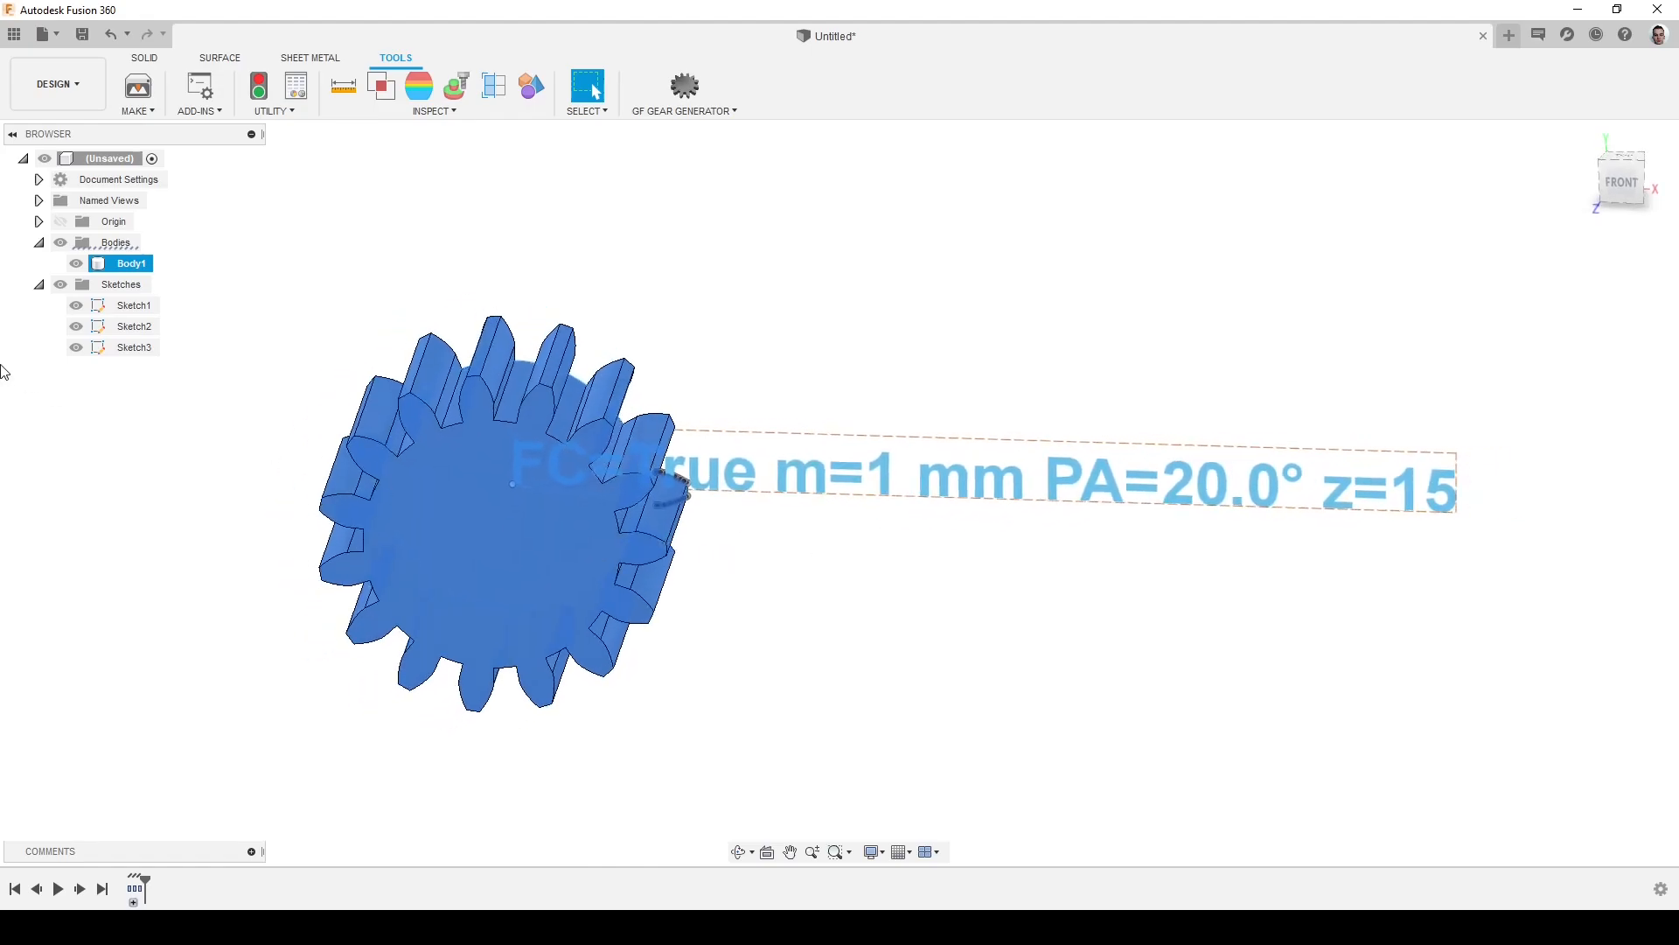
Hide all three sketches of the spur gear
left_click(76, 347)
left_click(77, 326)
left_click(76, 306)
Start a Simple/Double Helical Gear, enable Double Helical and set the module to 1 mm
left_click(708, 150)
left_click(700, 111)
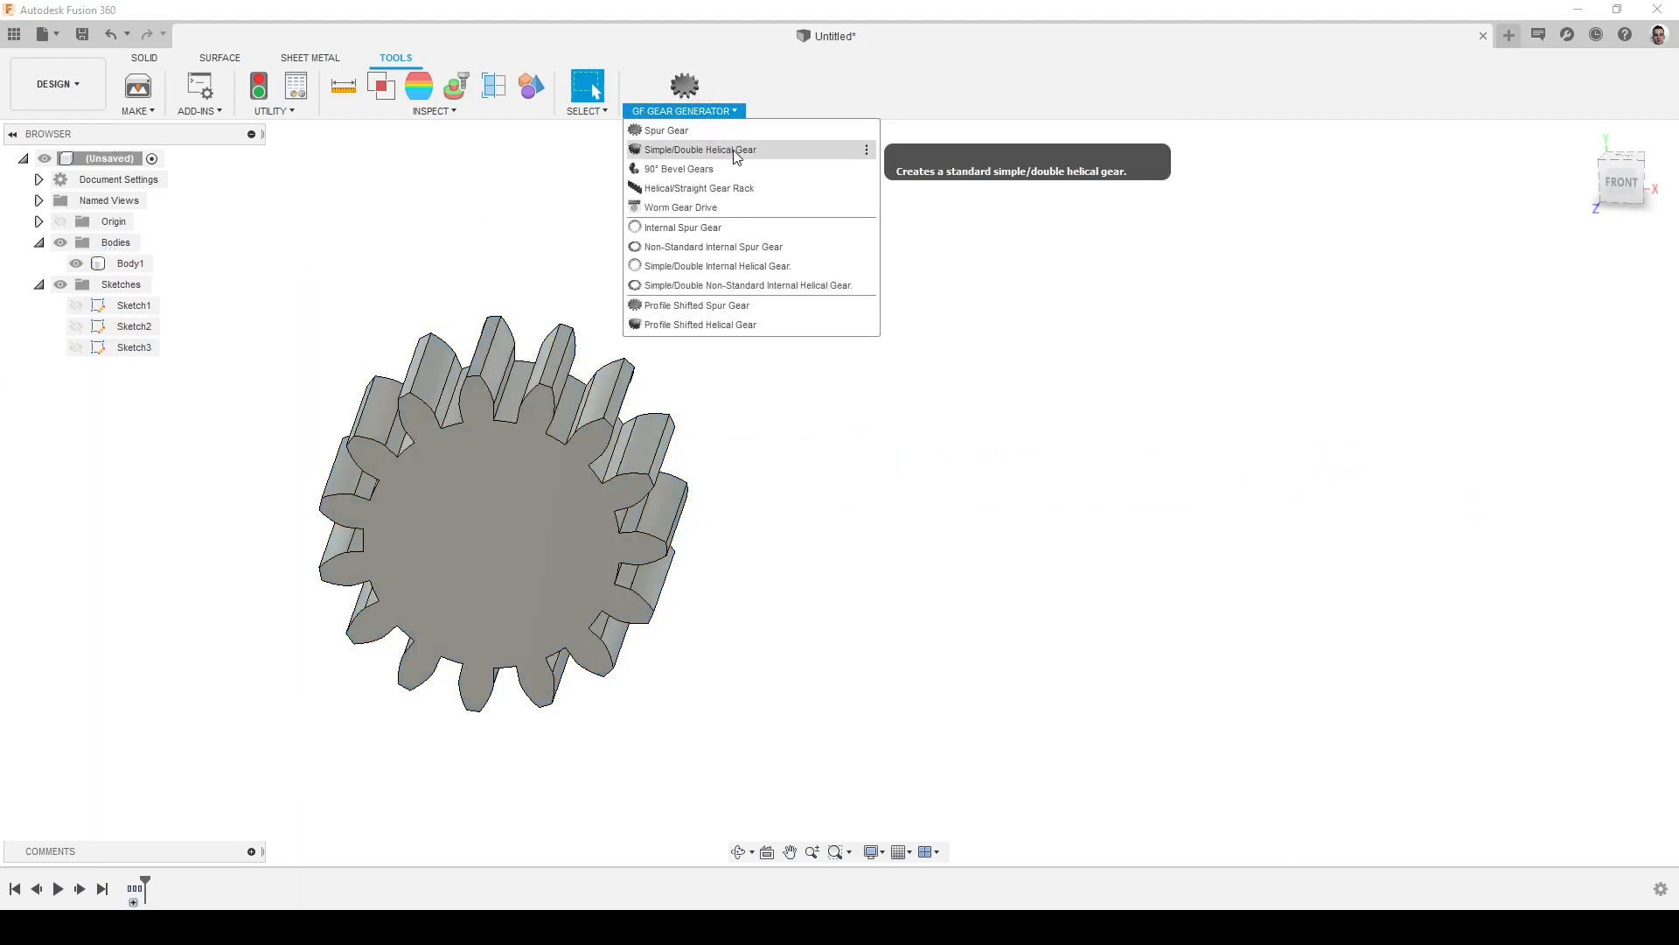
left_click(722, 150)
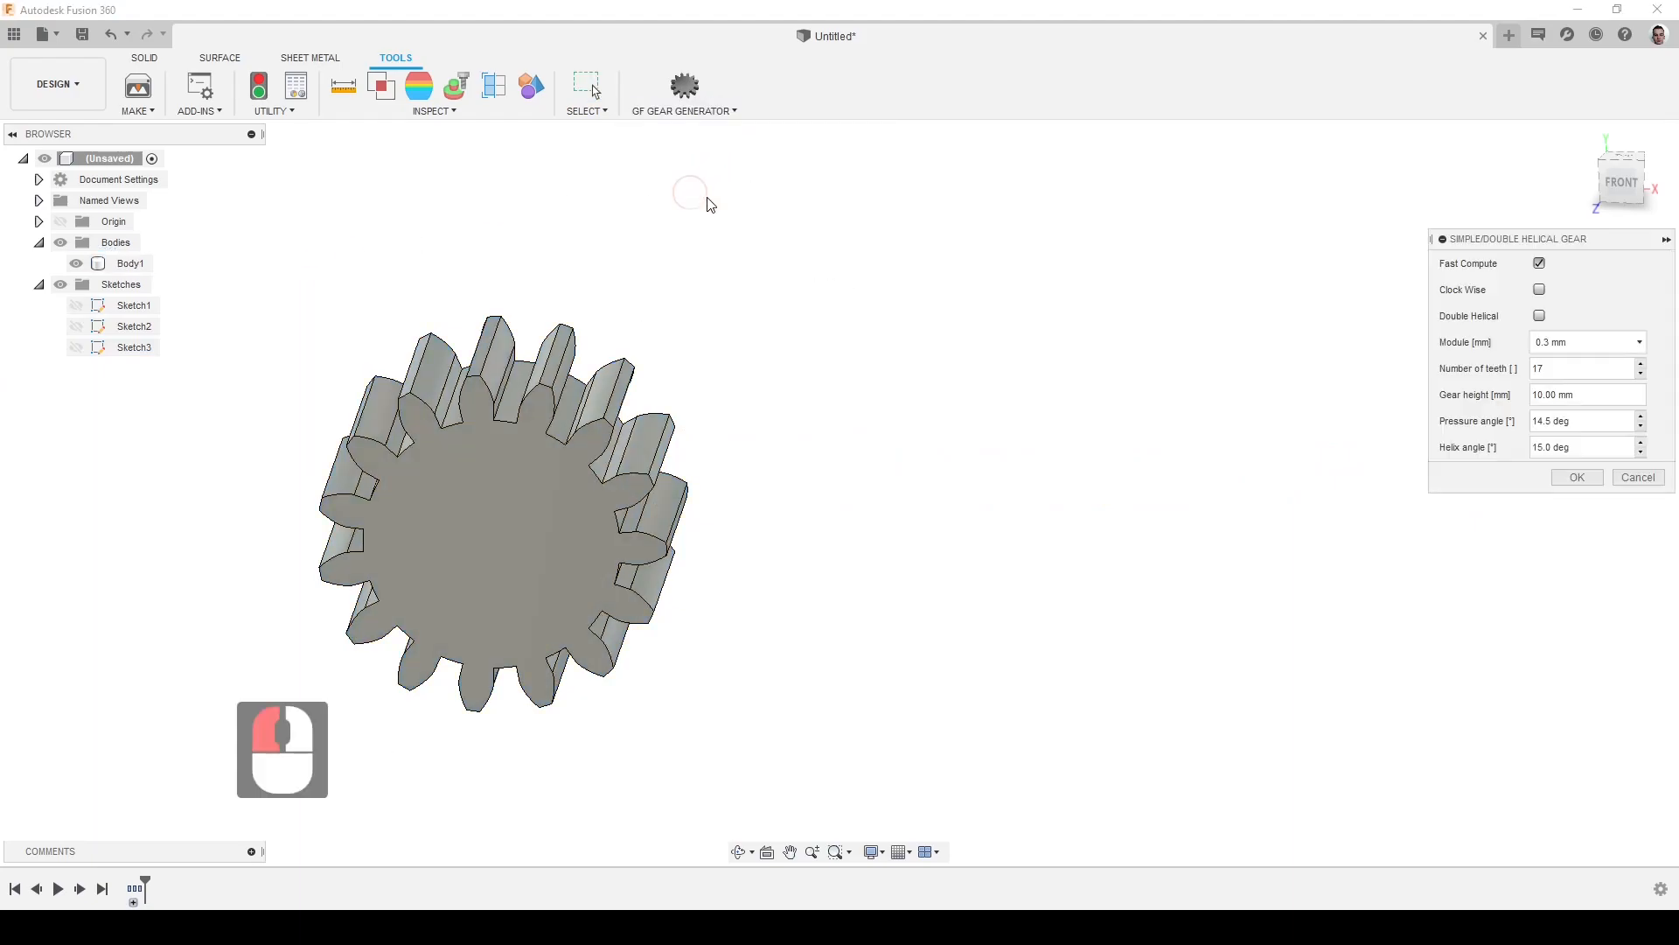
left_click(1541, 316)
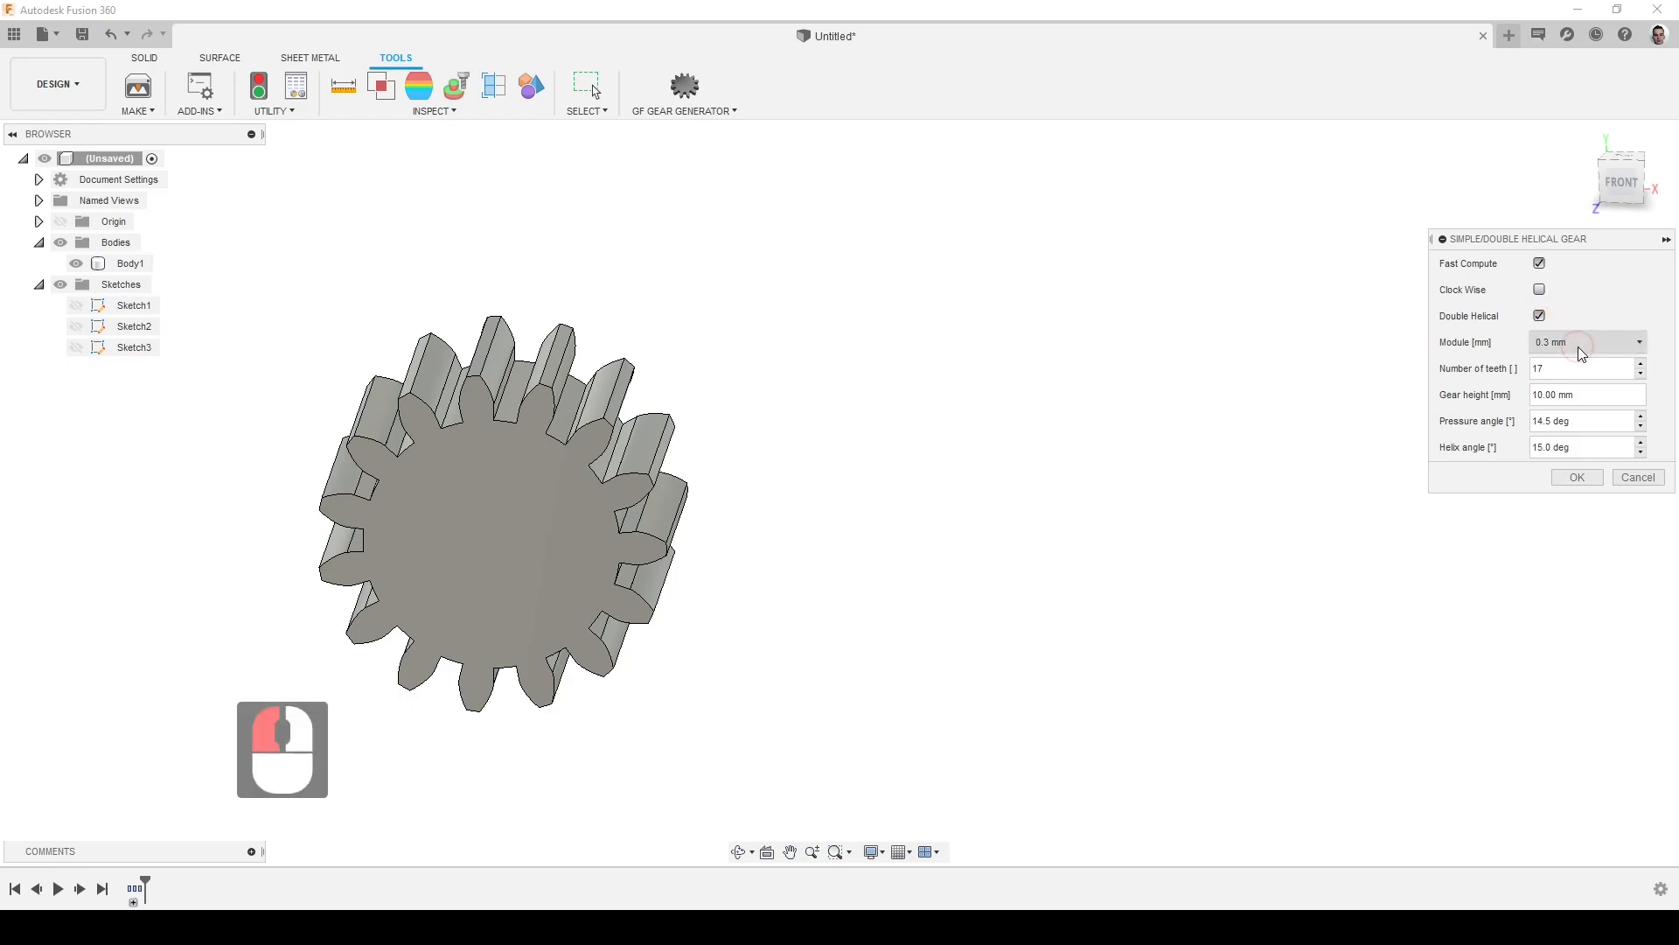
left_click(1583, 354)
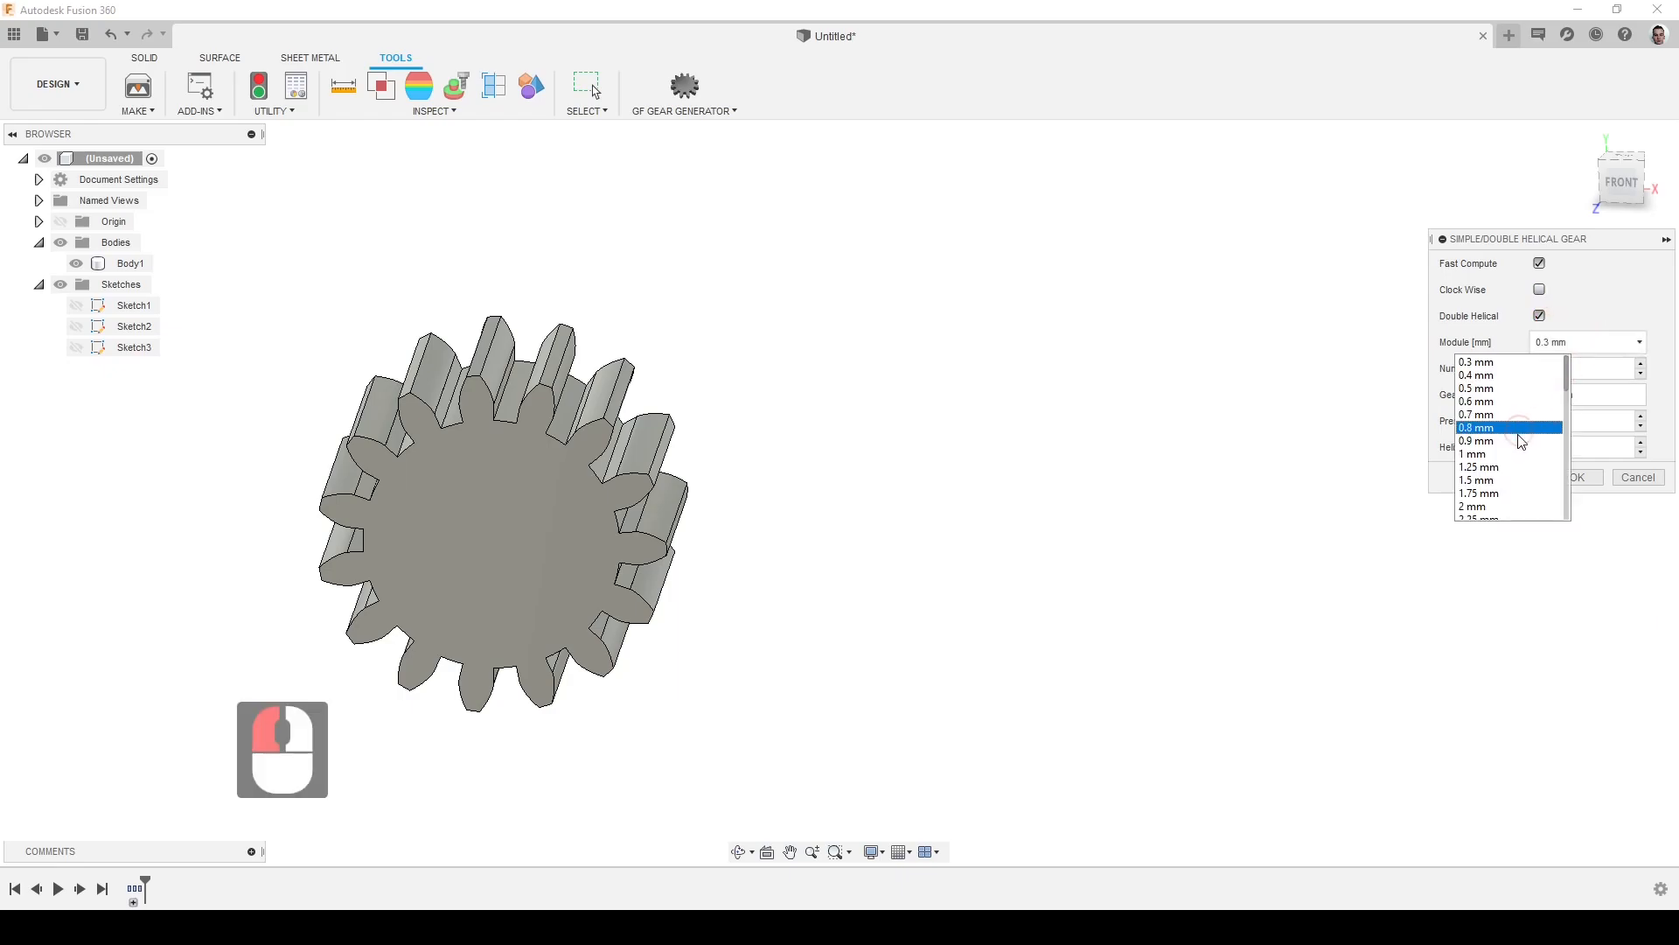
left_click(1506, 461)
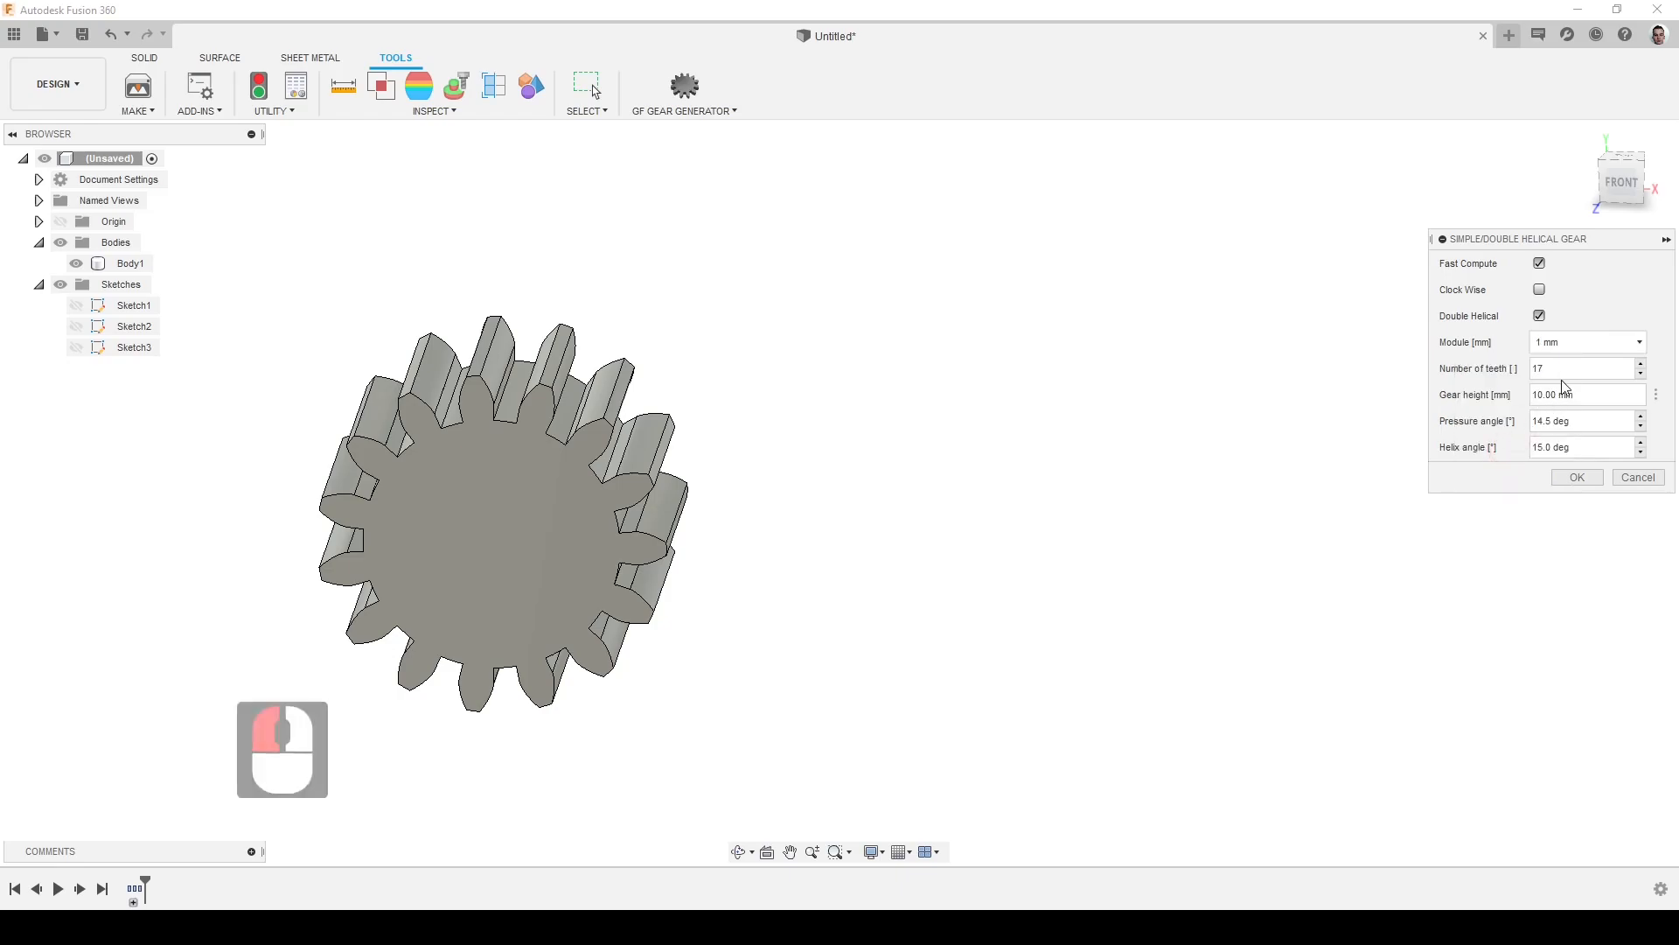
Set the double helical gear's number of teeth to 20, pressure angle to 20° and helix angle to 20°
left_click(1497, 368)
type("20")
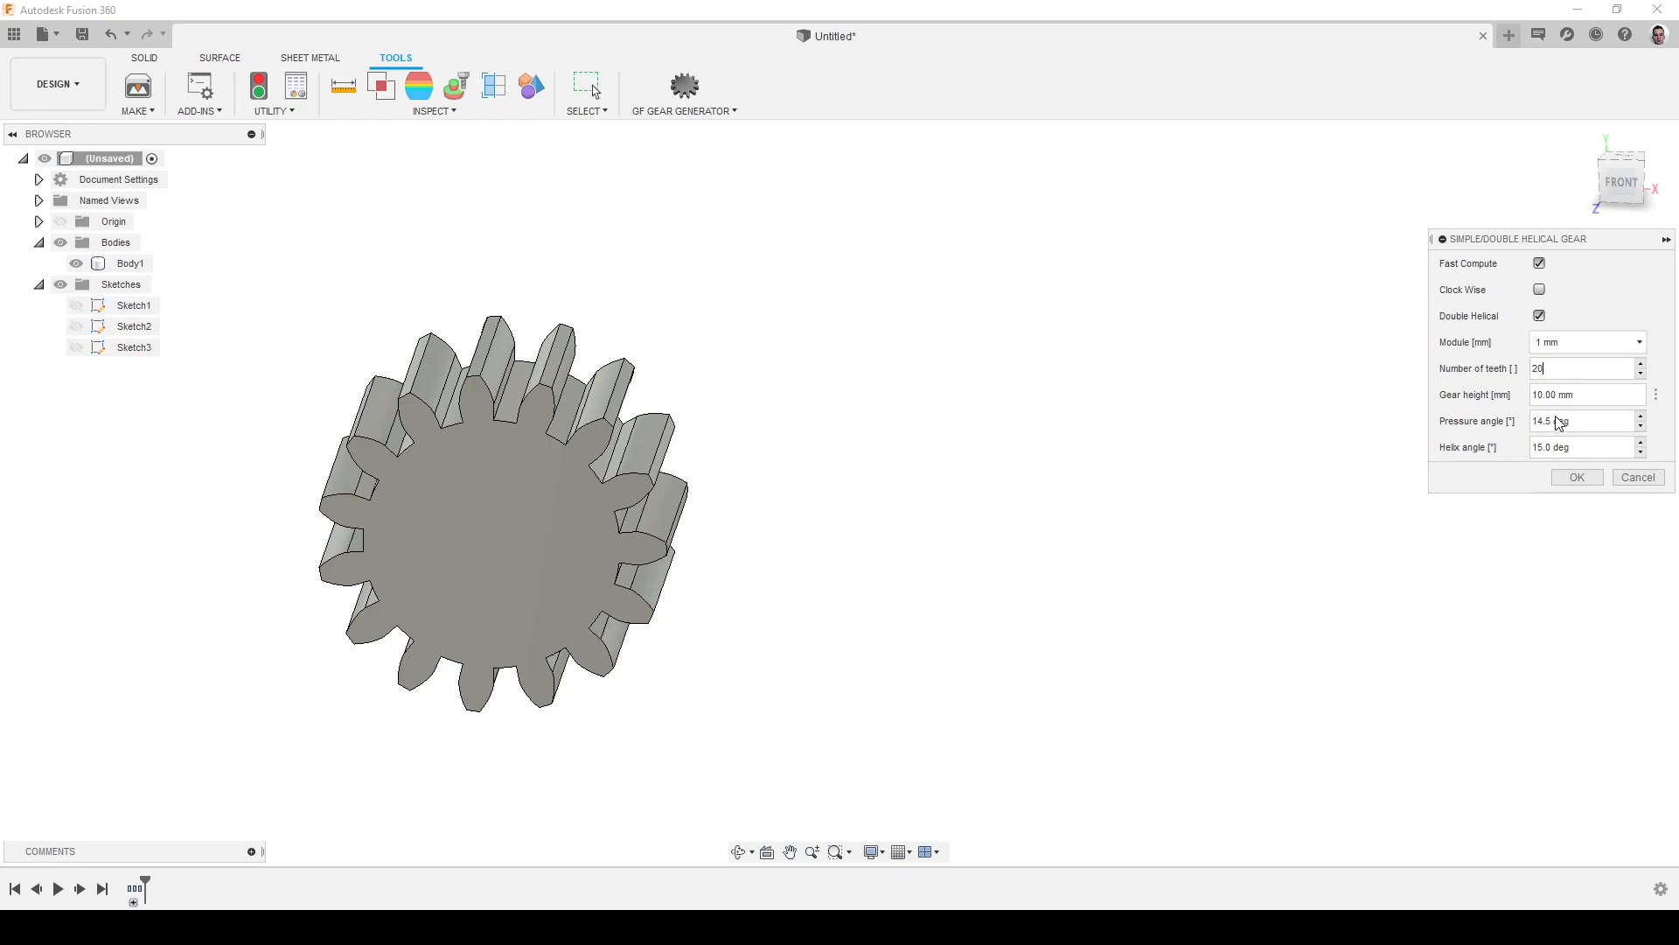
left_click(1586, 421)
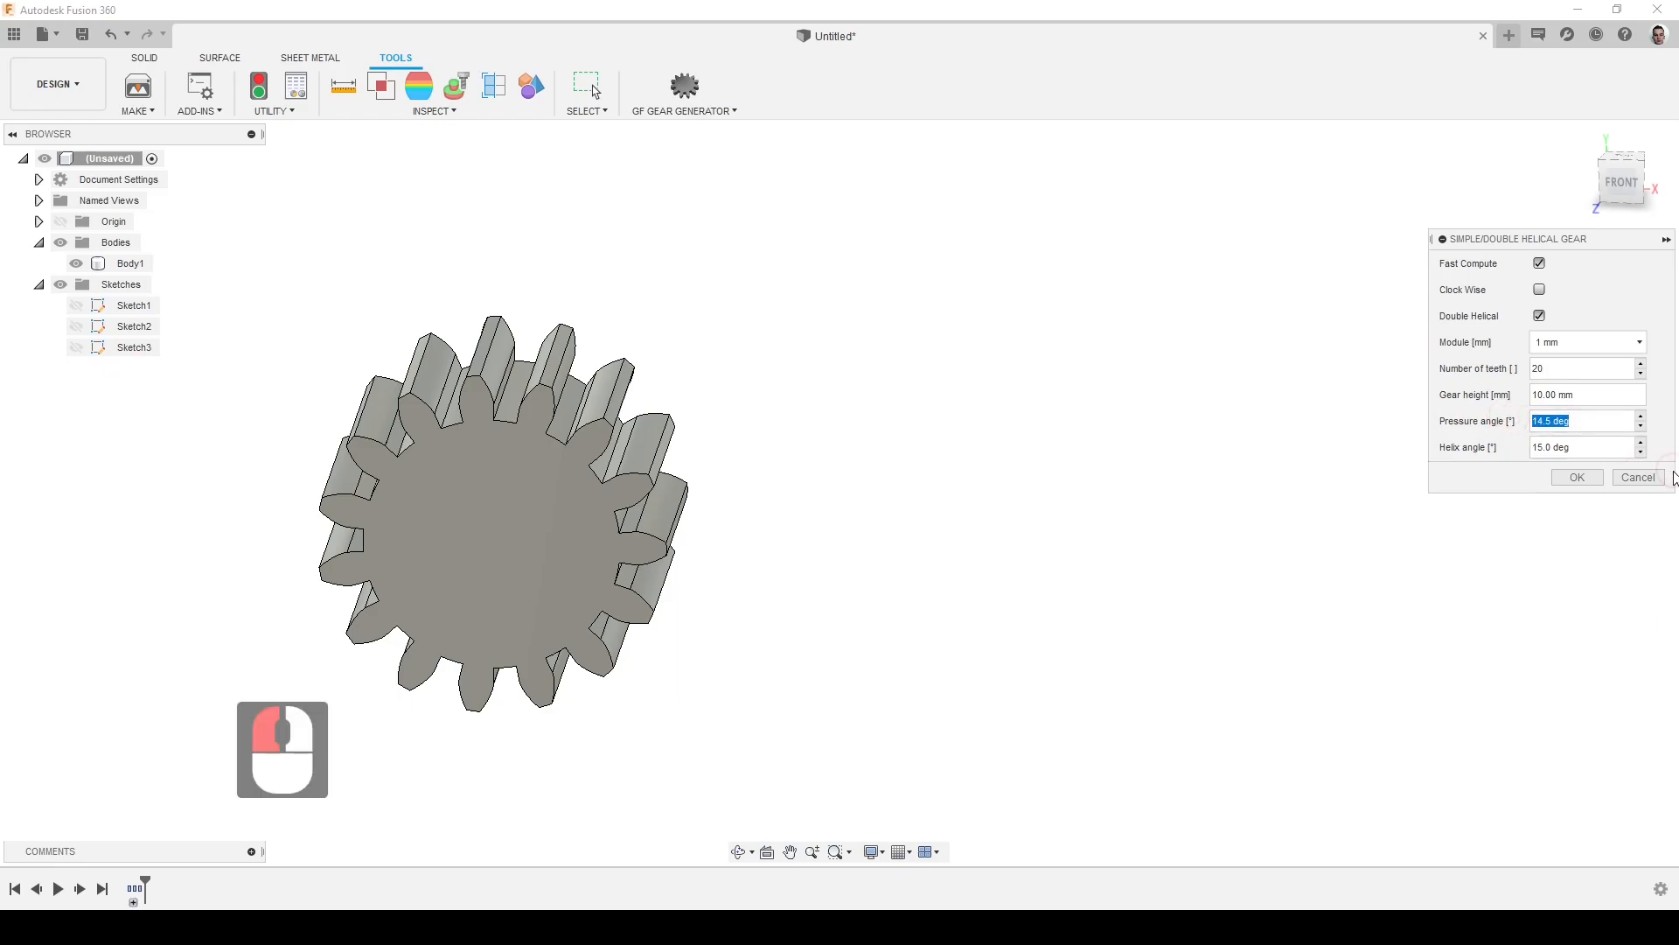
type("20")
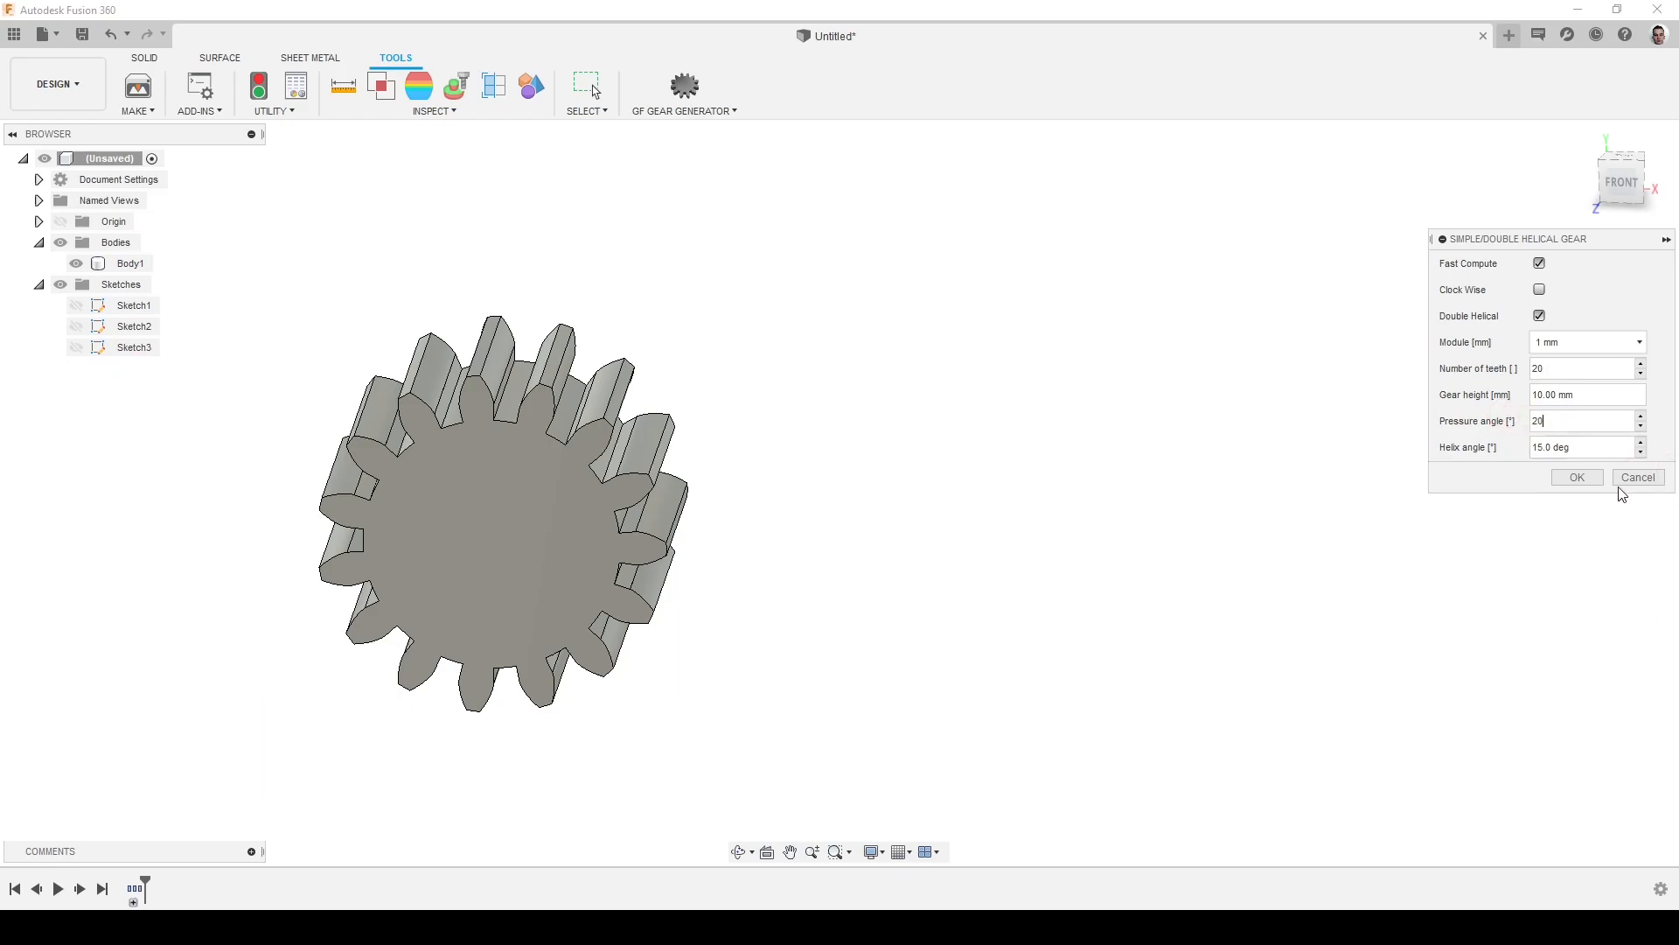
left_click(1501, 472)
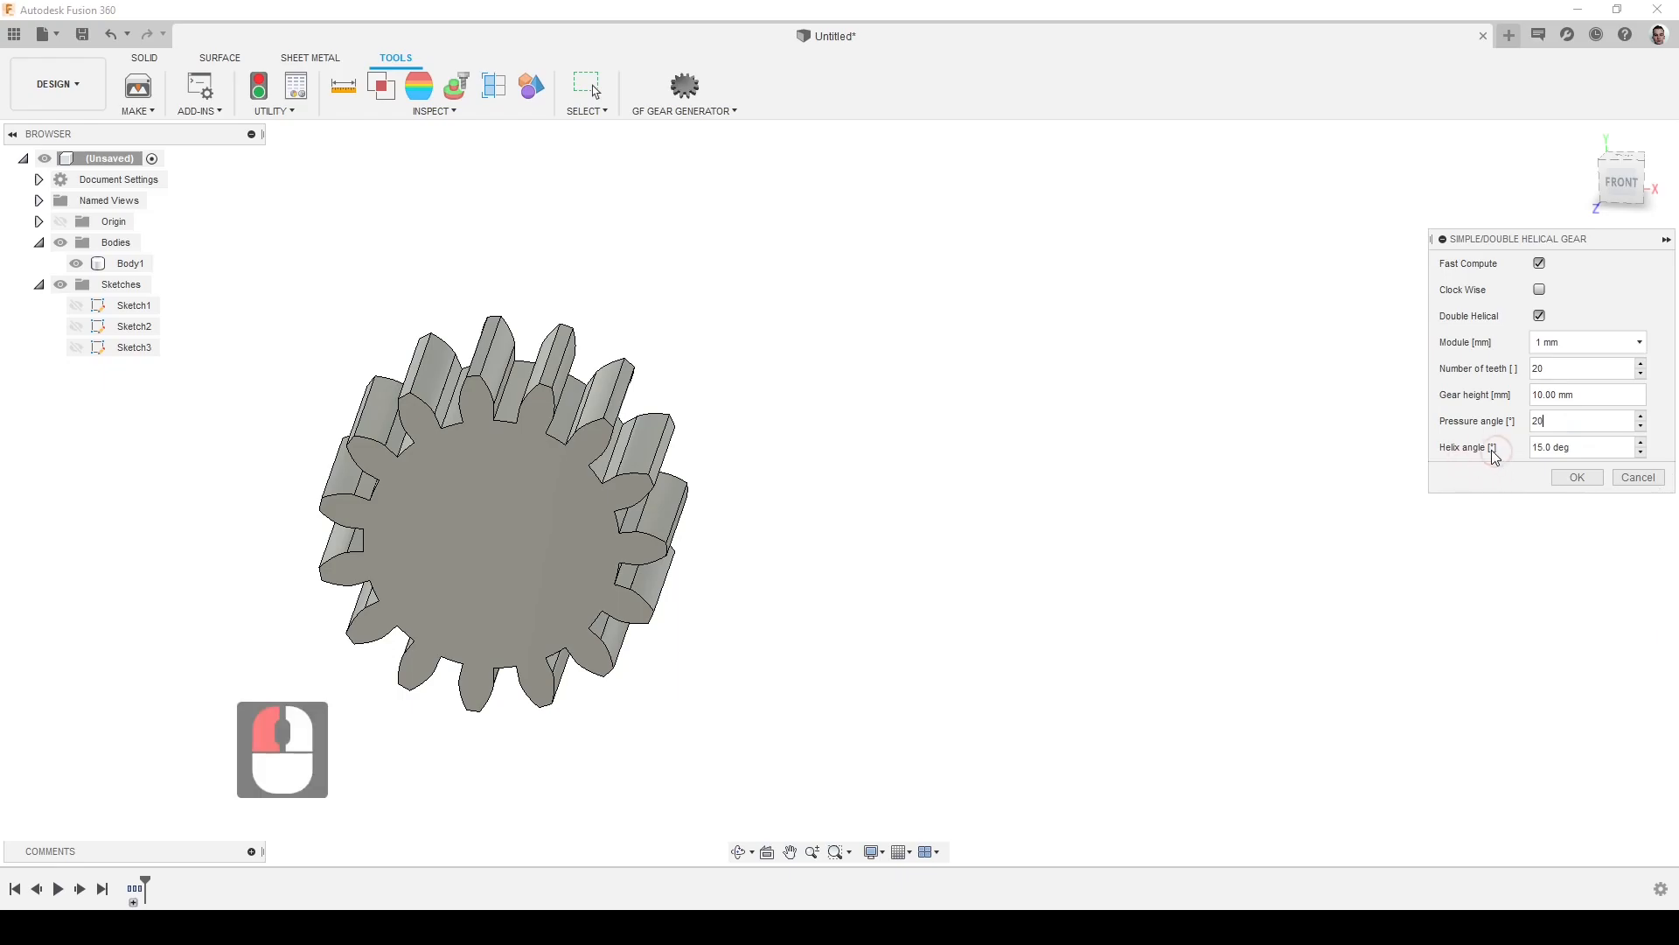
left_click_drag(1607, 450, 1529, 445)
type("20")
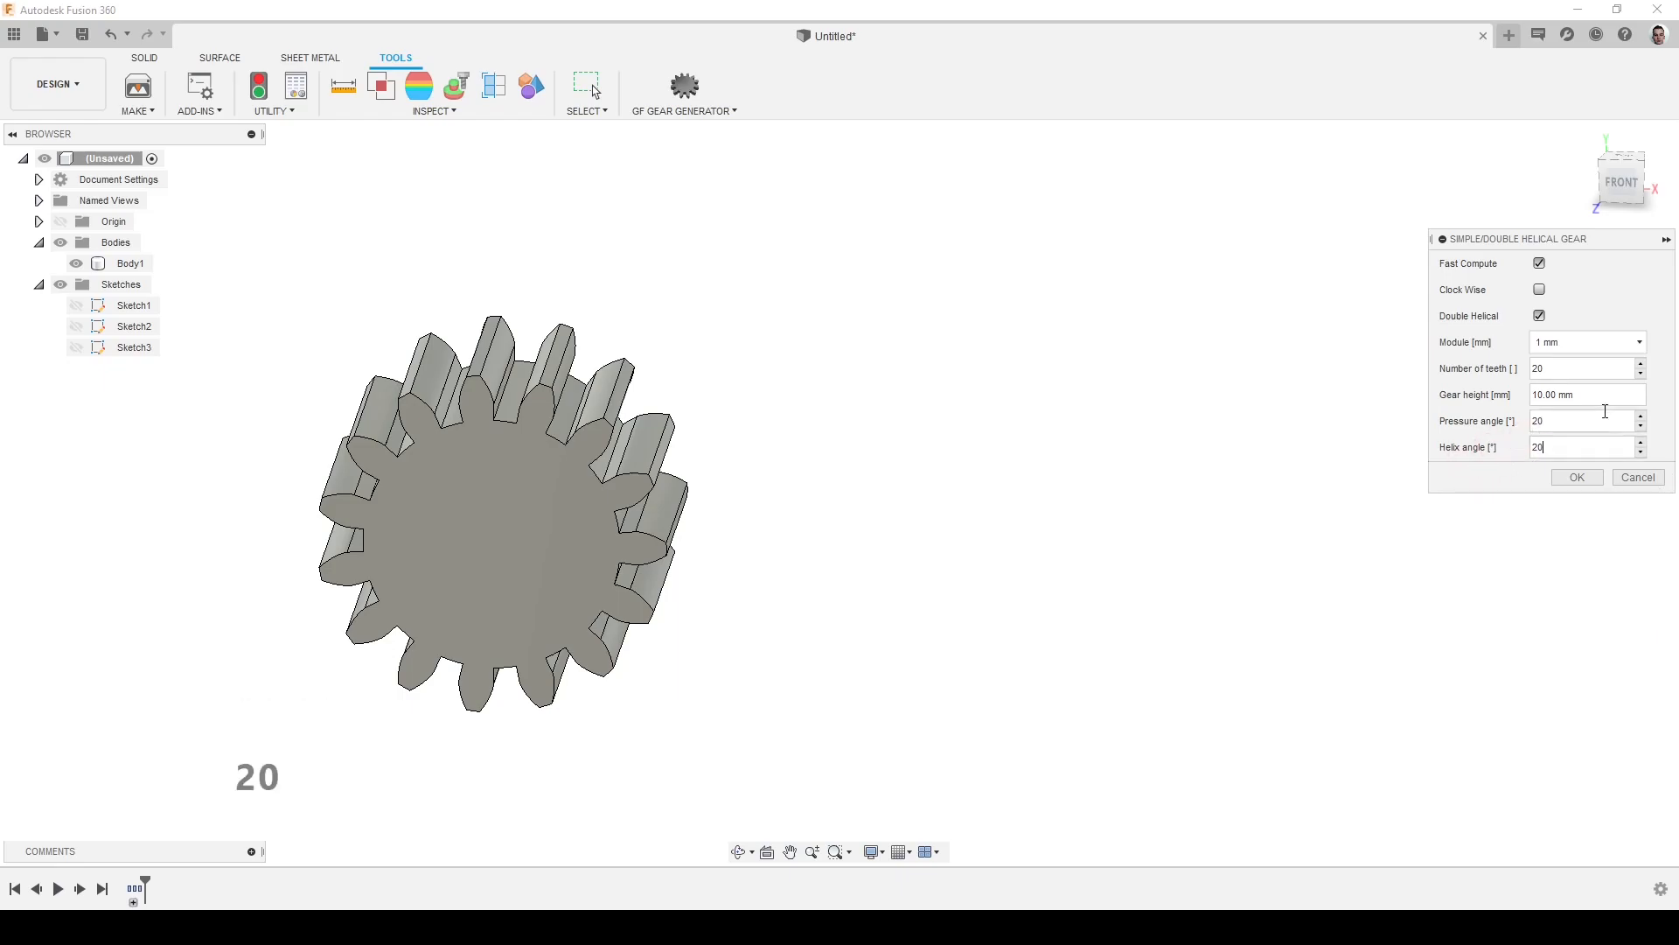
Set the gear height to 30 mm, generate the double helical gear and dismiss the error message
left_click_drag(1601, 391, 1518, 396)
type("30")
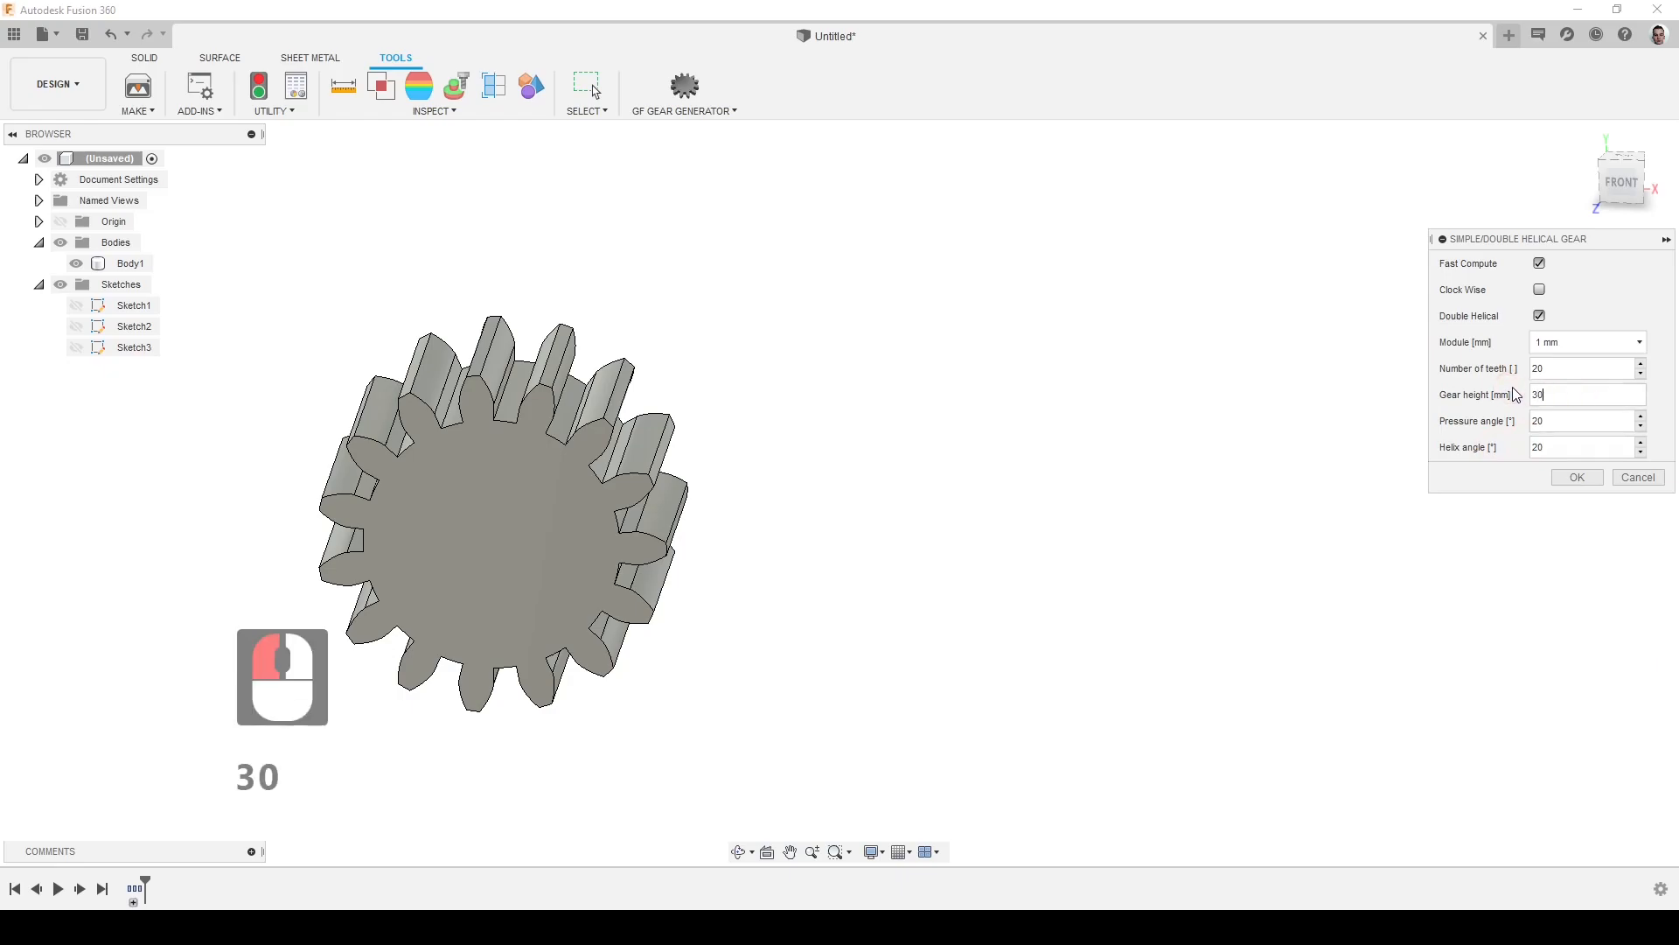
left_click(1578, 477)
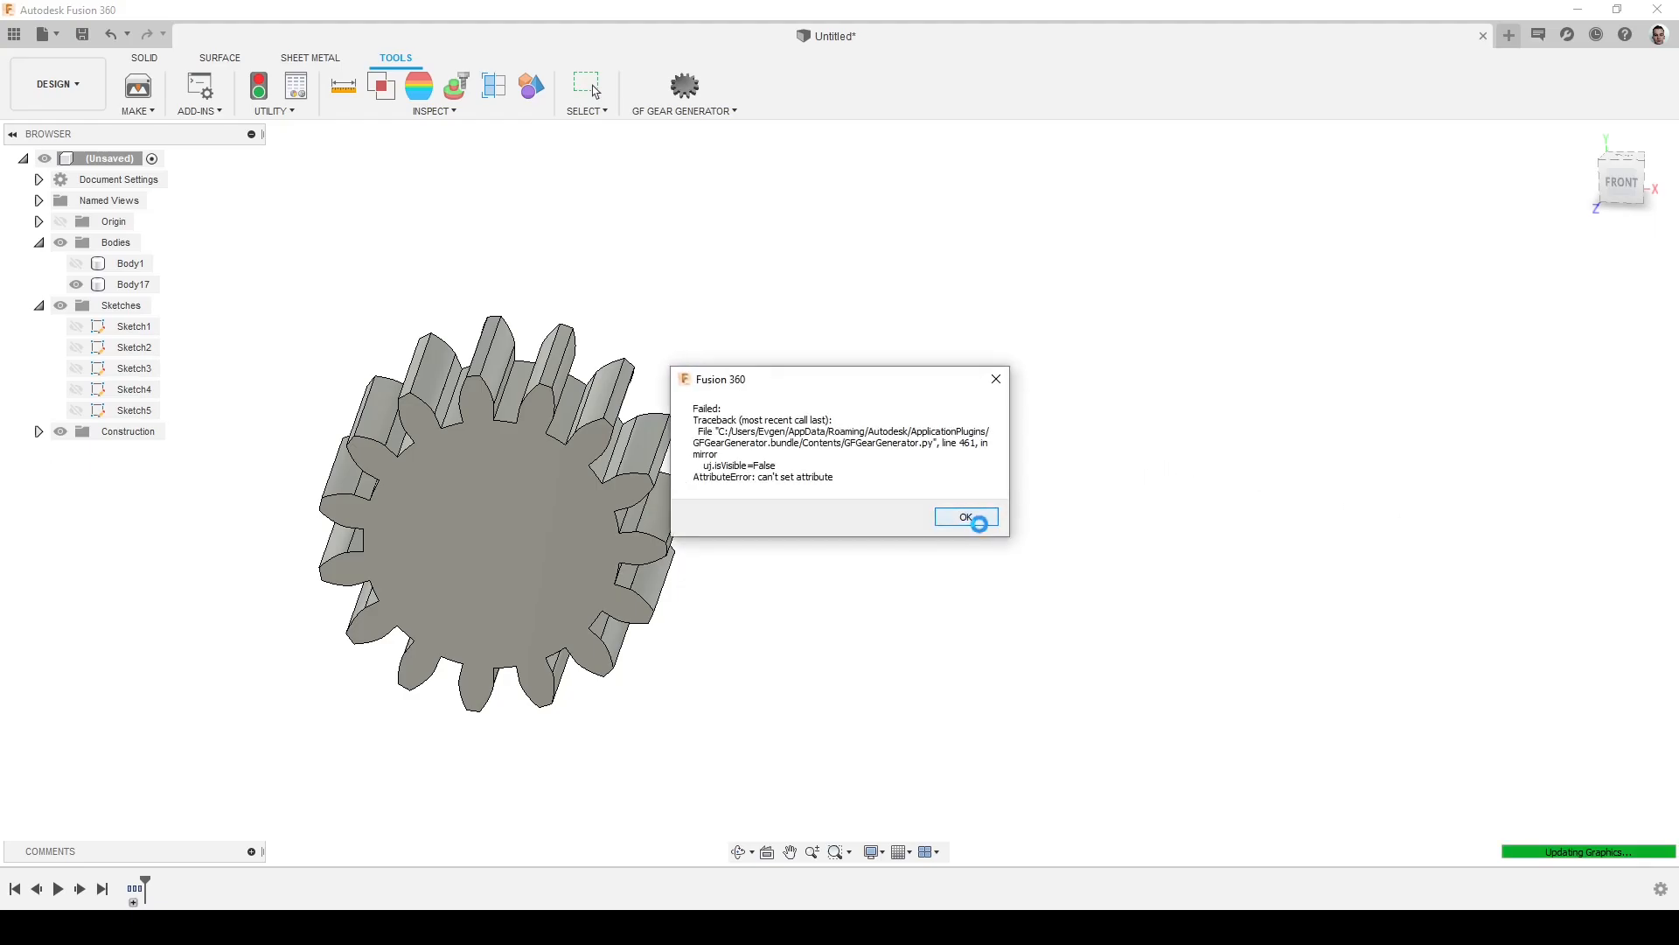
left_click(965, 517)
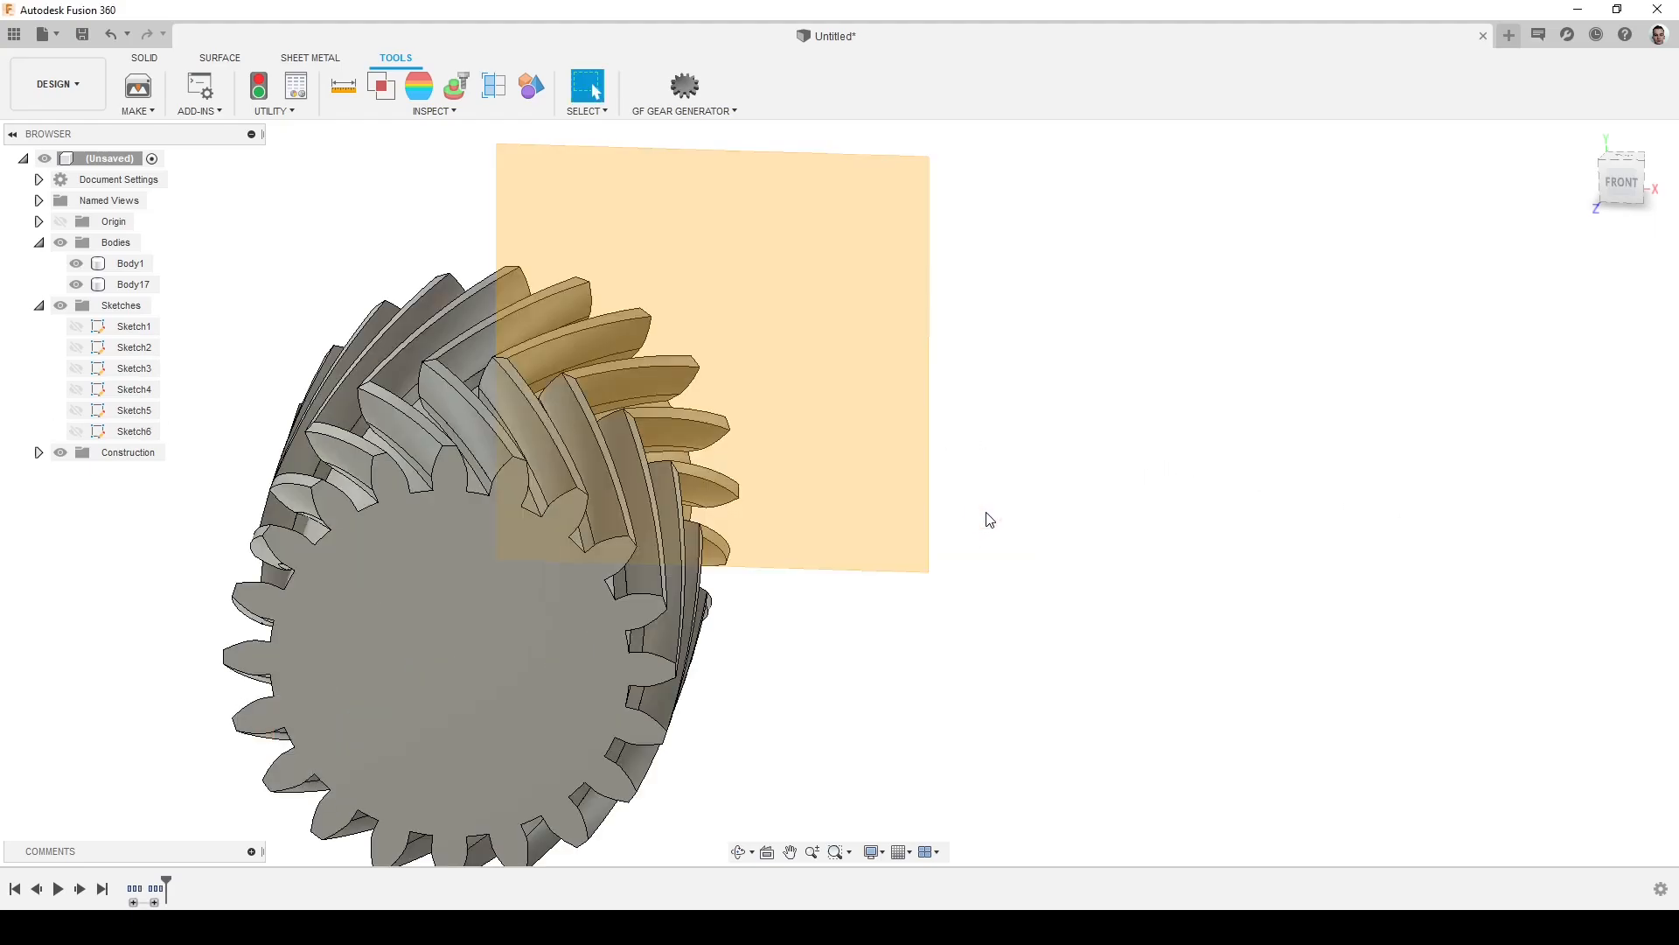
middle_click_drag(990, 521, 1041, 499, "shift")
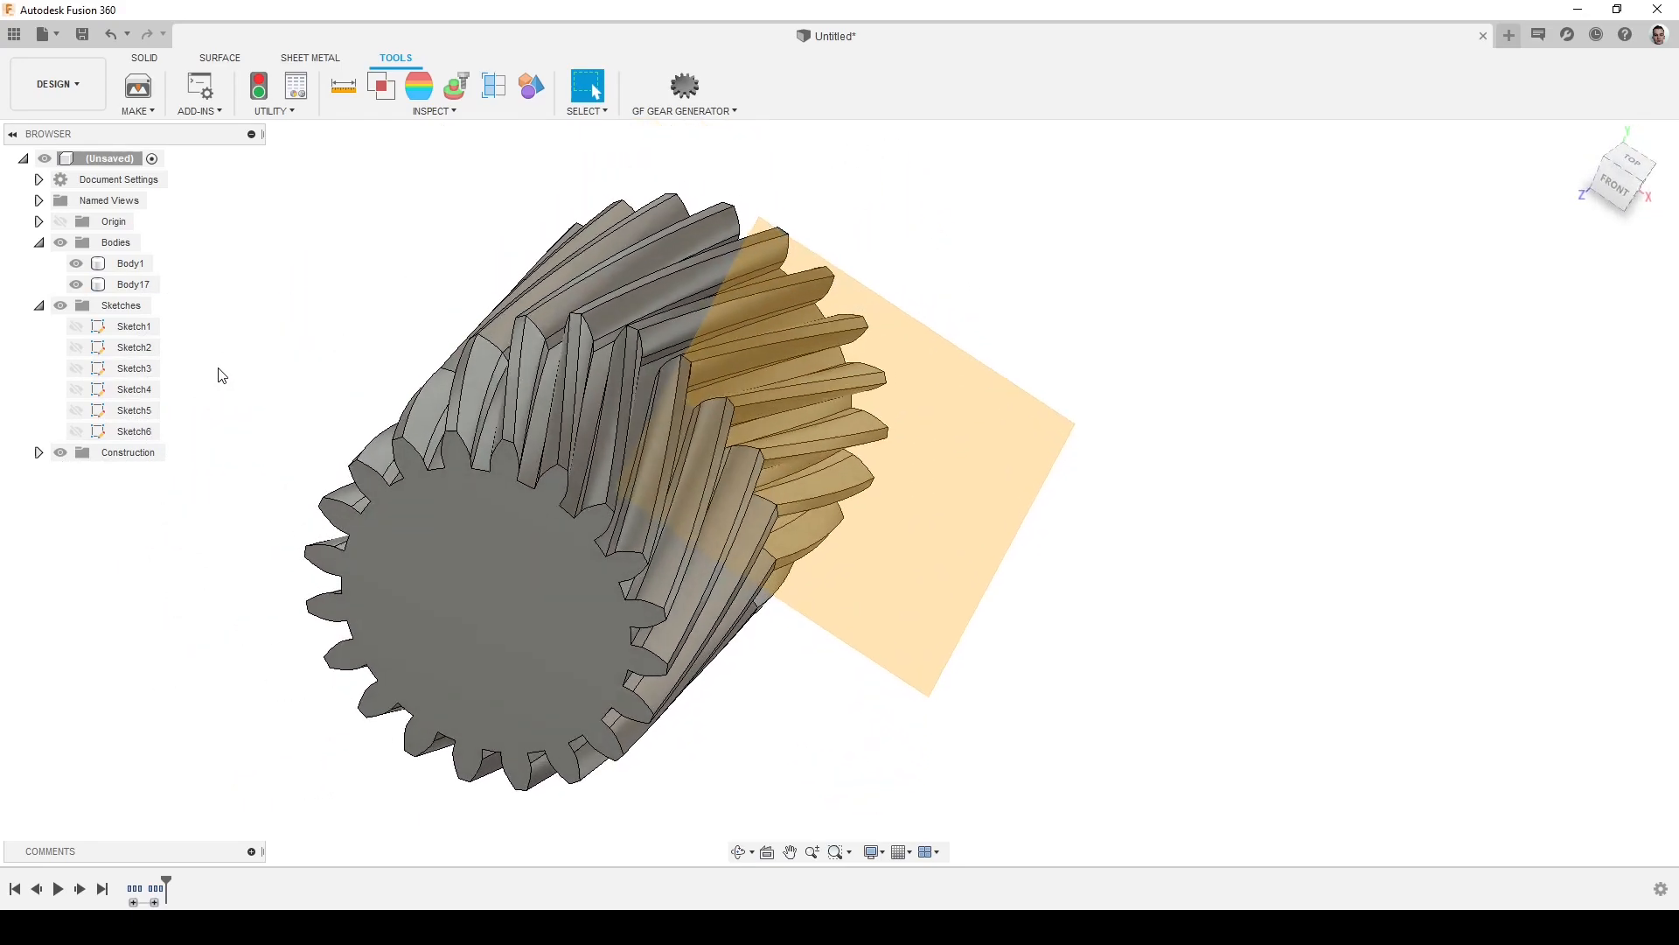
left_click(684, 112)
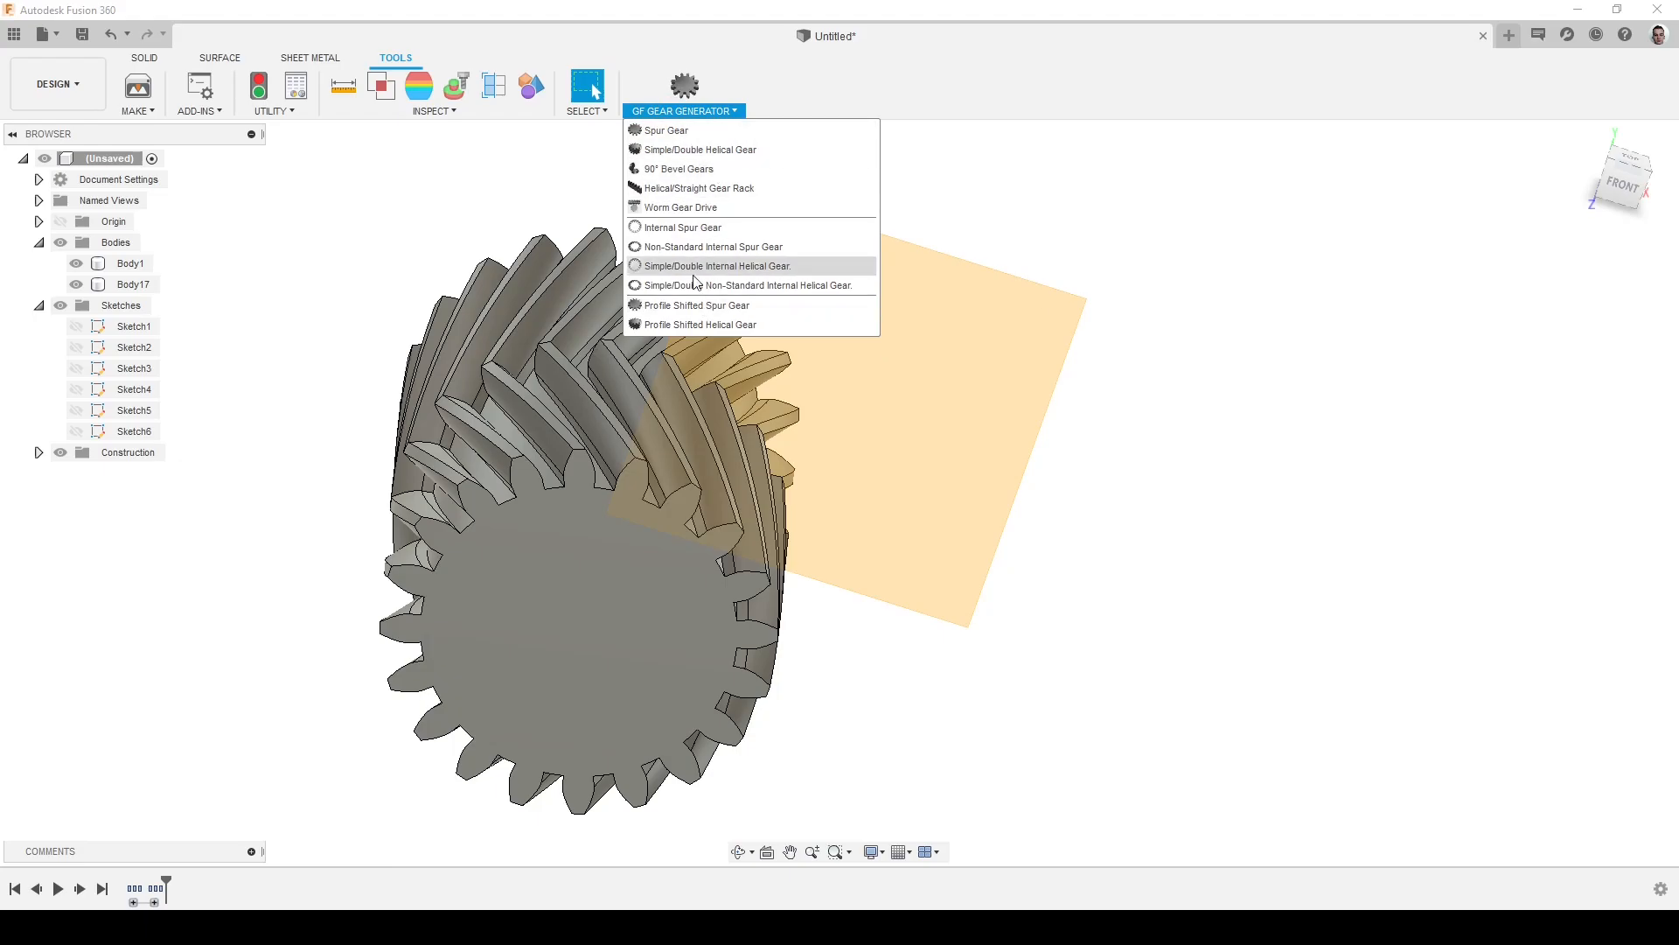
middle_click_drag(1283, 332, 96, 300, "shift")
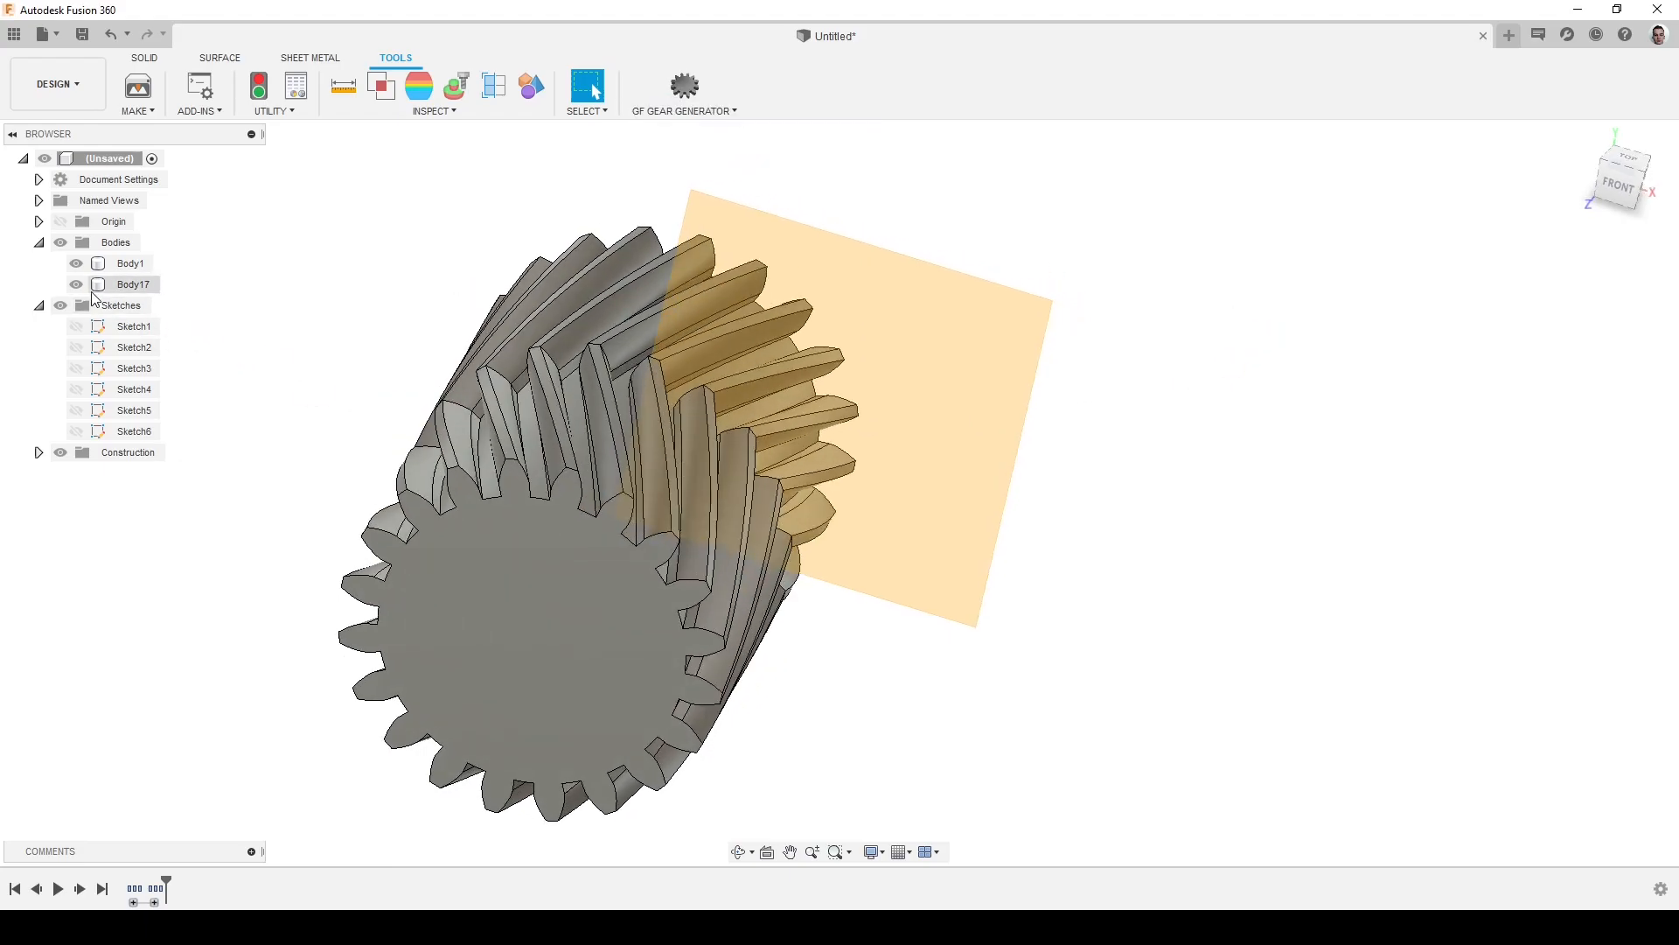
Hide the spur gear Body1 and the double helical gear Body17
left_click(87, 285)
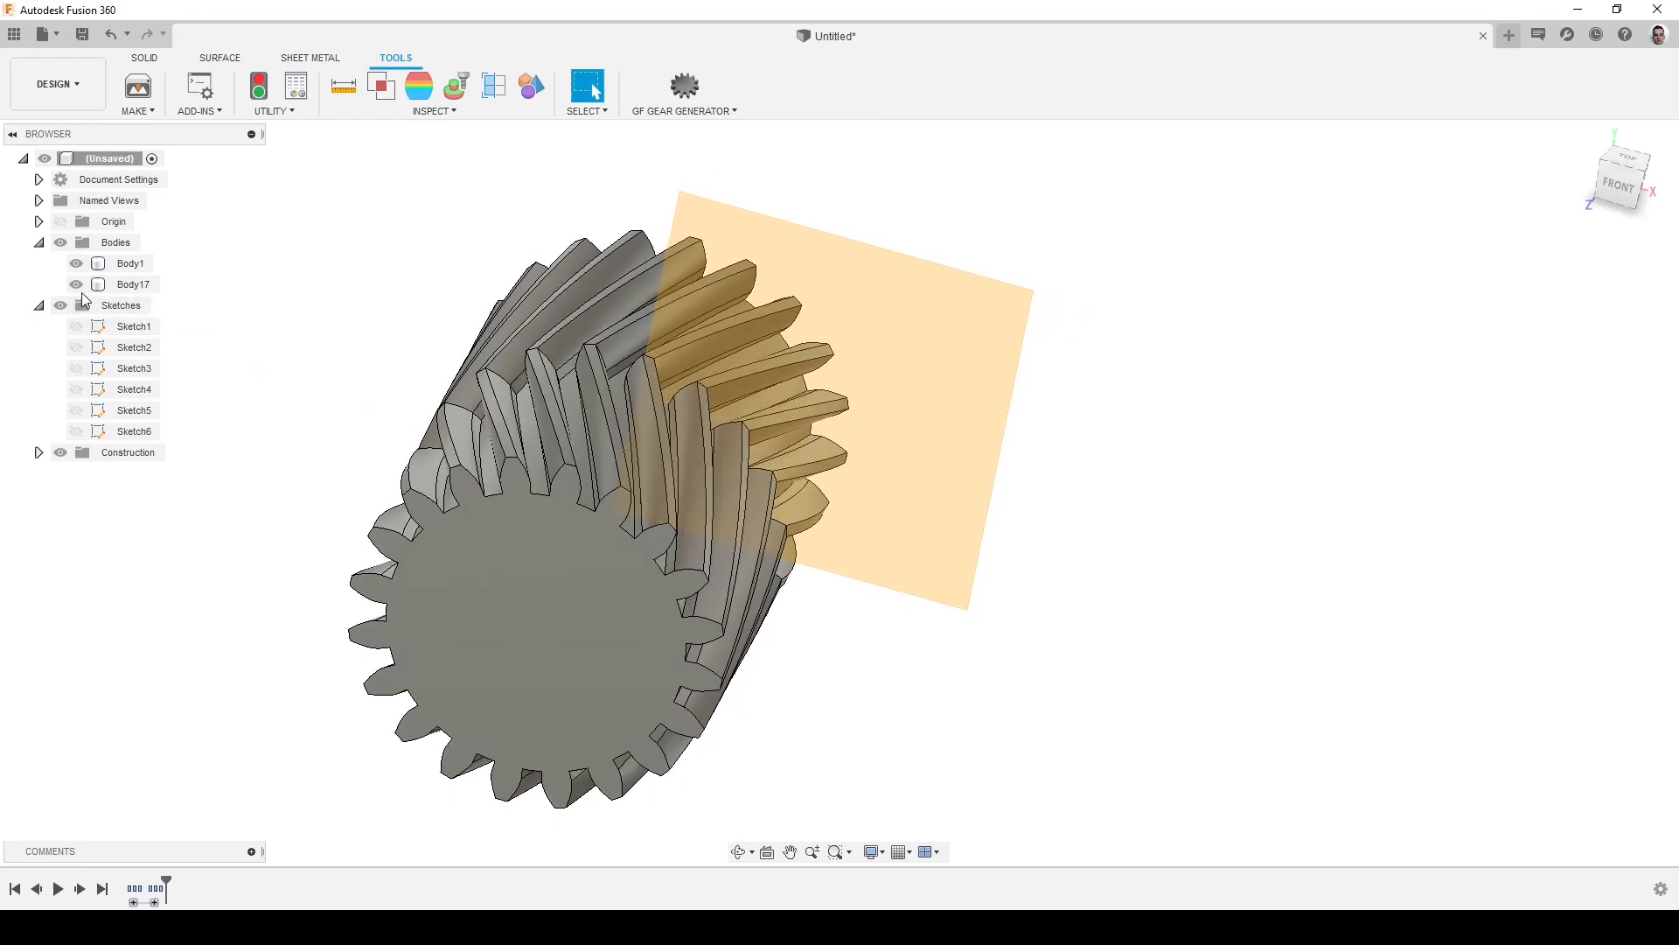
left_click(77, 284)
left_click(77, 285)
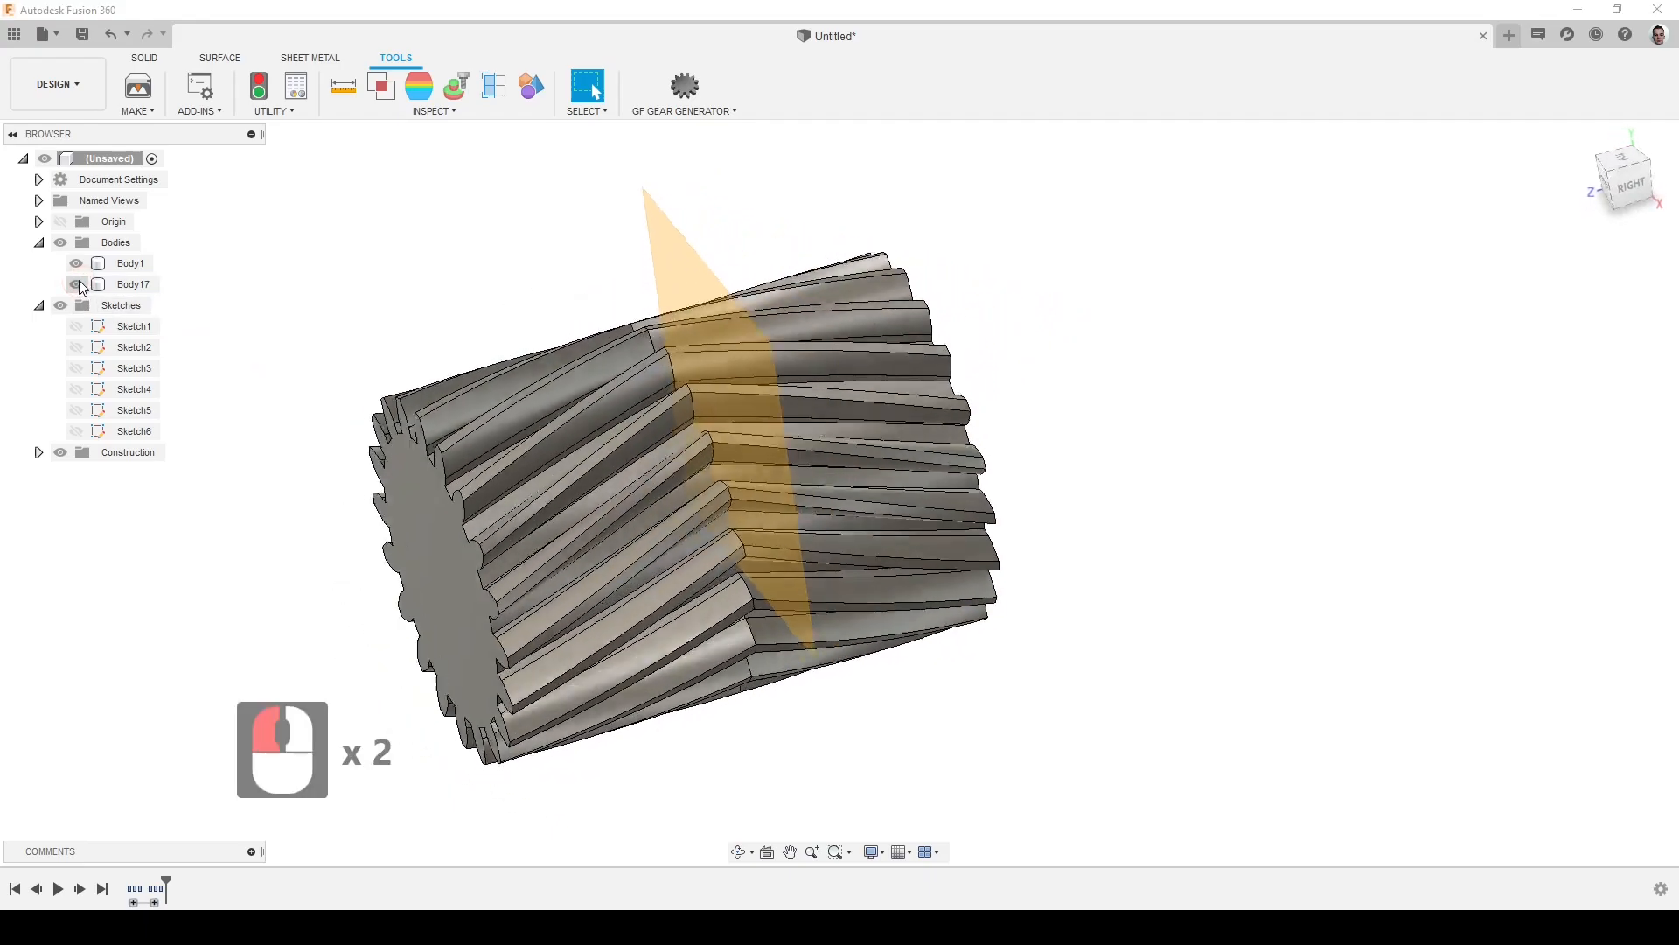
left_click(75, 266)
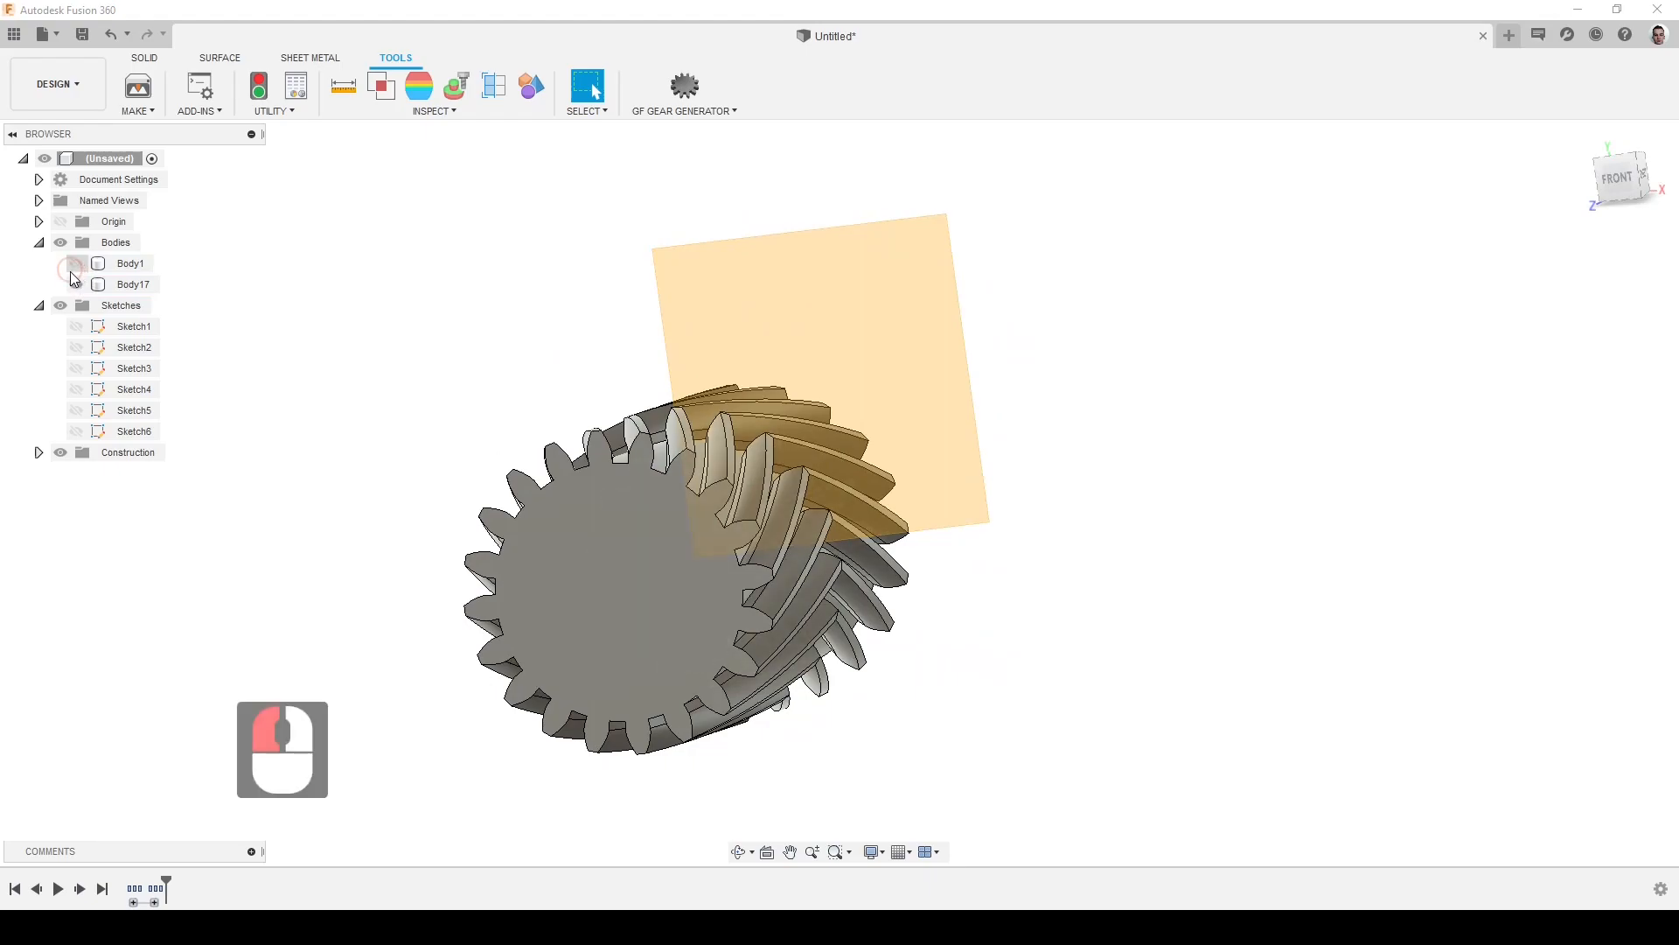
left_click(77, 284)
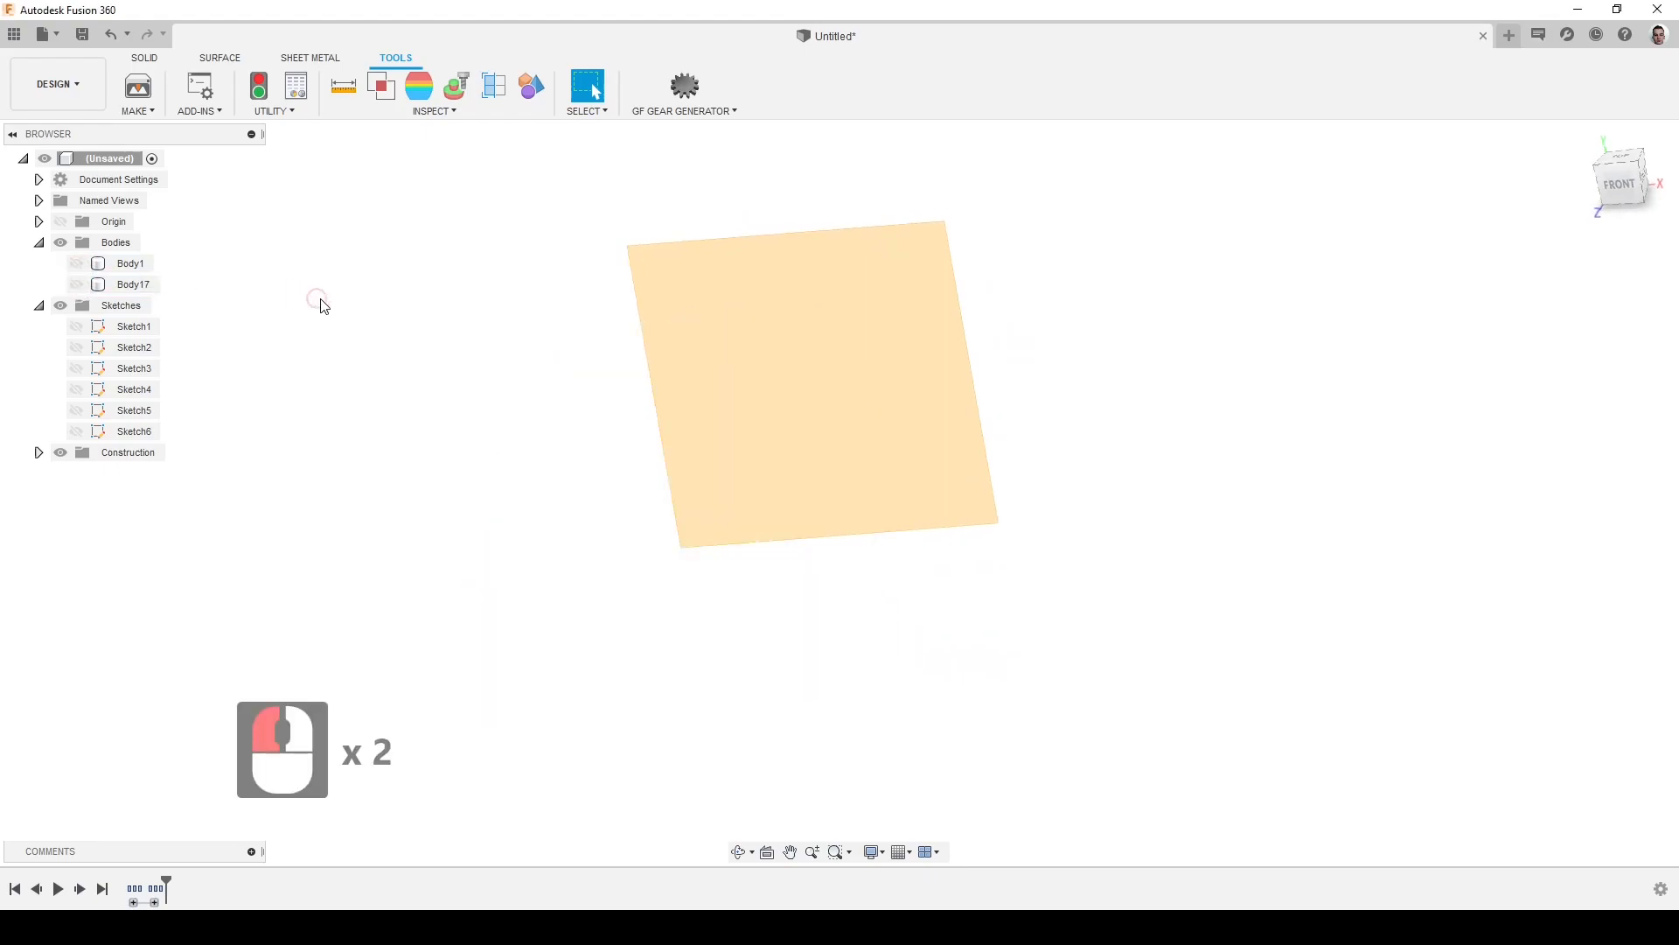
Generate 90° bevel gears with a 1 mm module, 17 wheel teeth, 20 pinion teeth and a 20° pressure angle
left_click(707, 123)
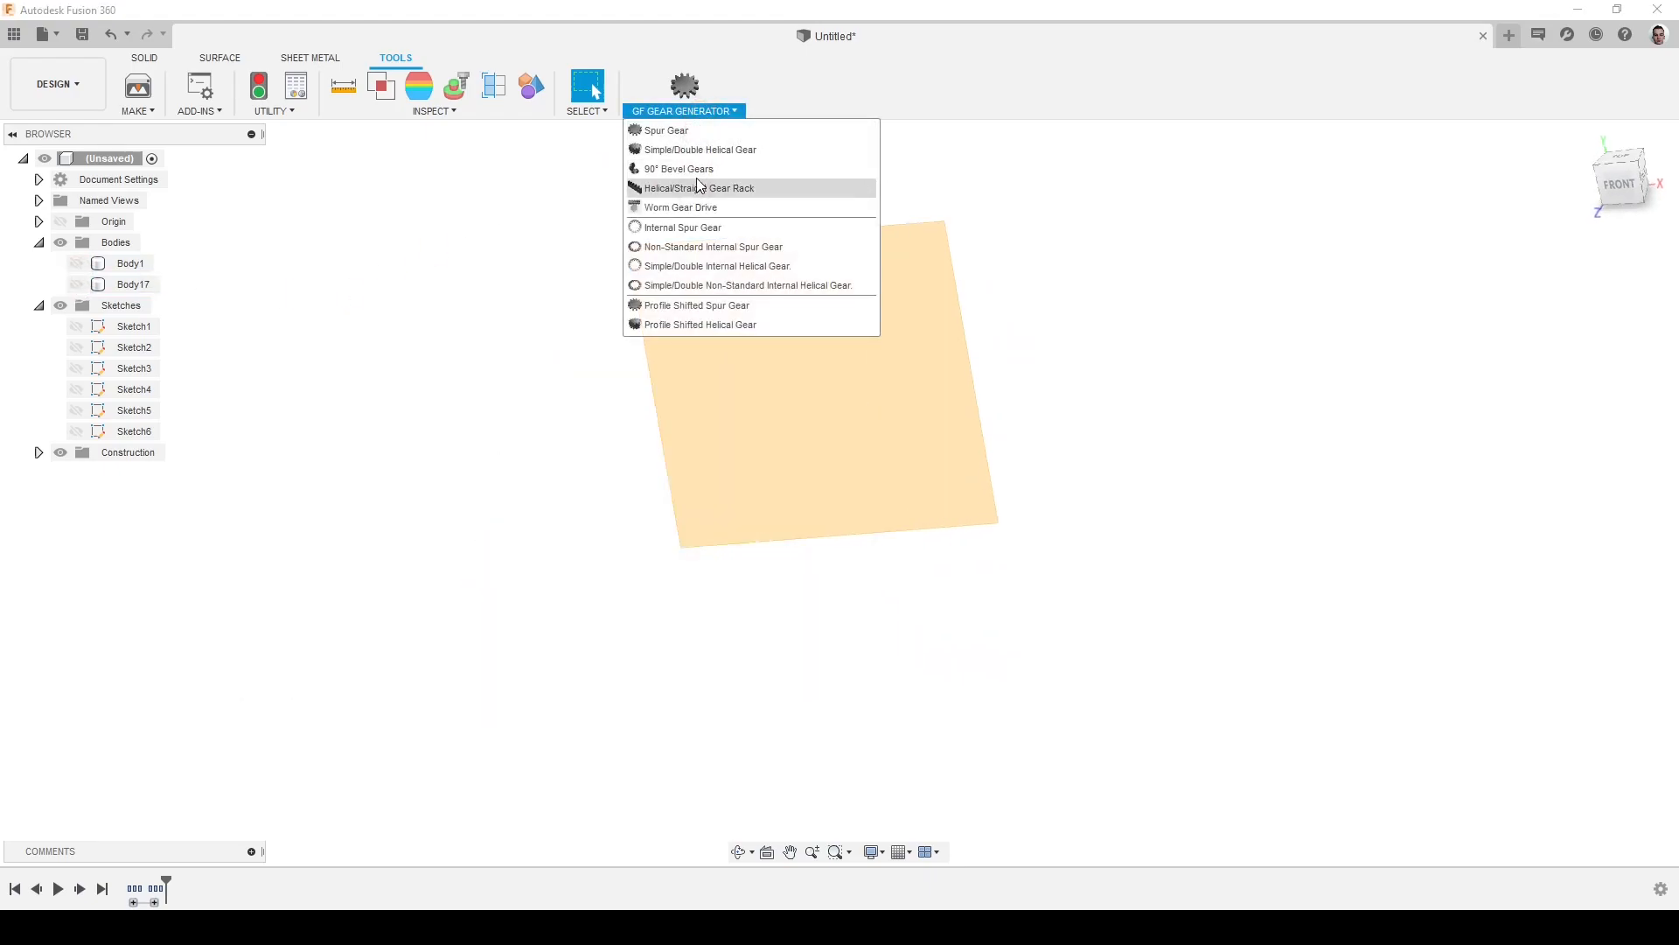
left_click(677, 173)
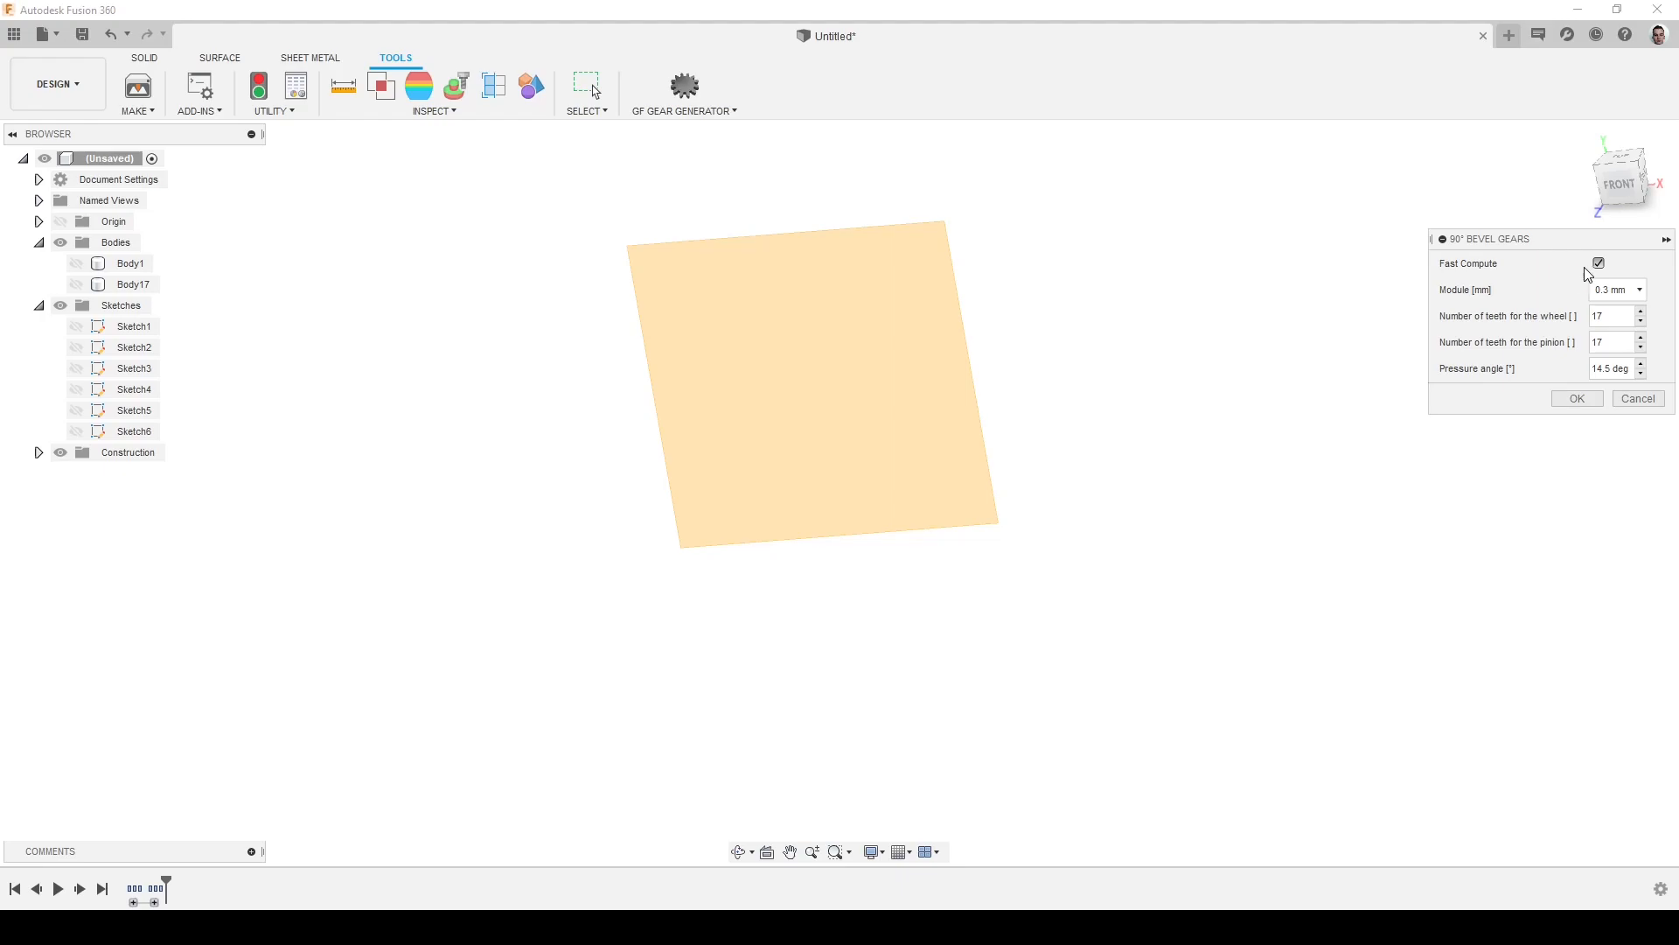
left_click(1638, 296)
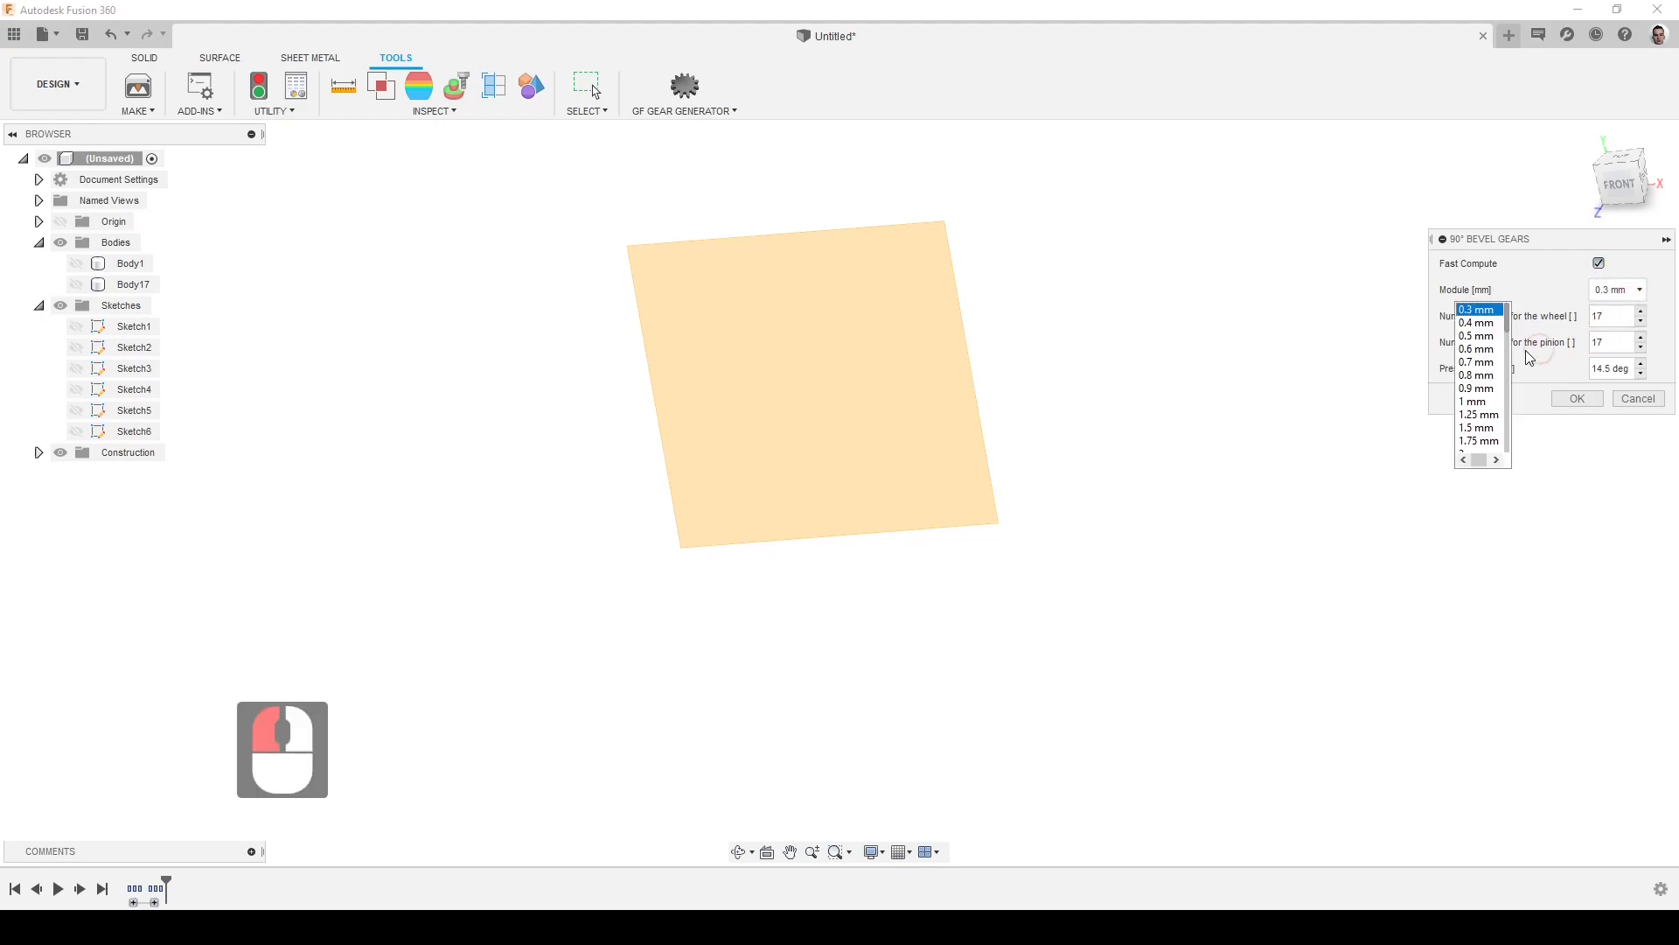
left_click(1463, 402)
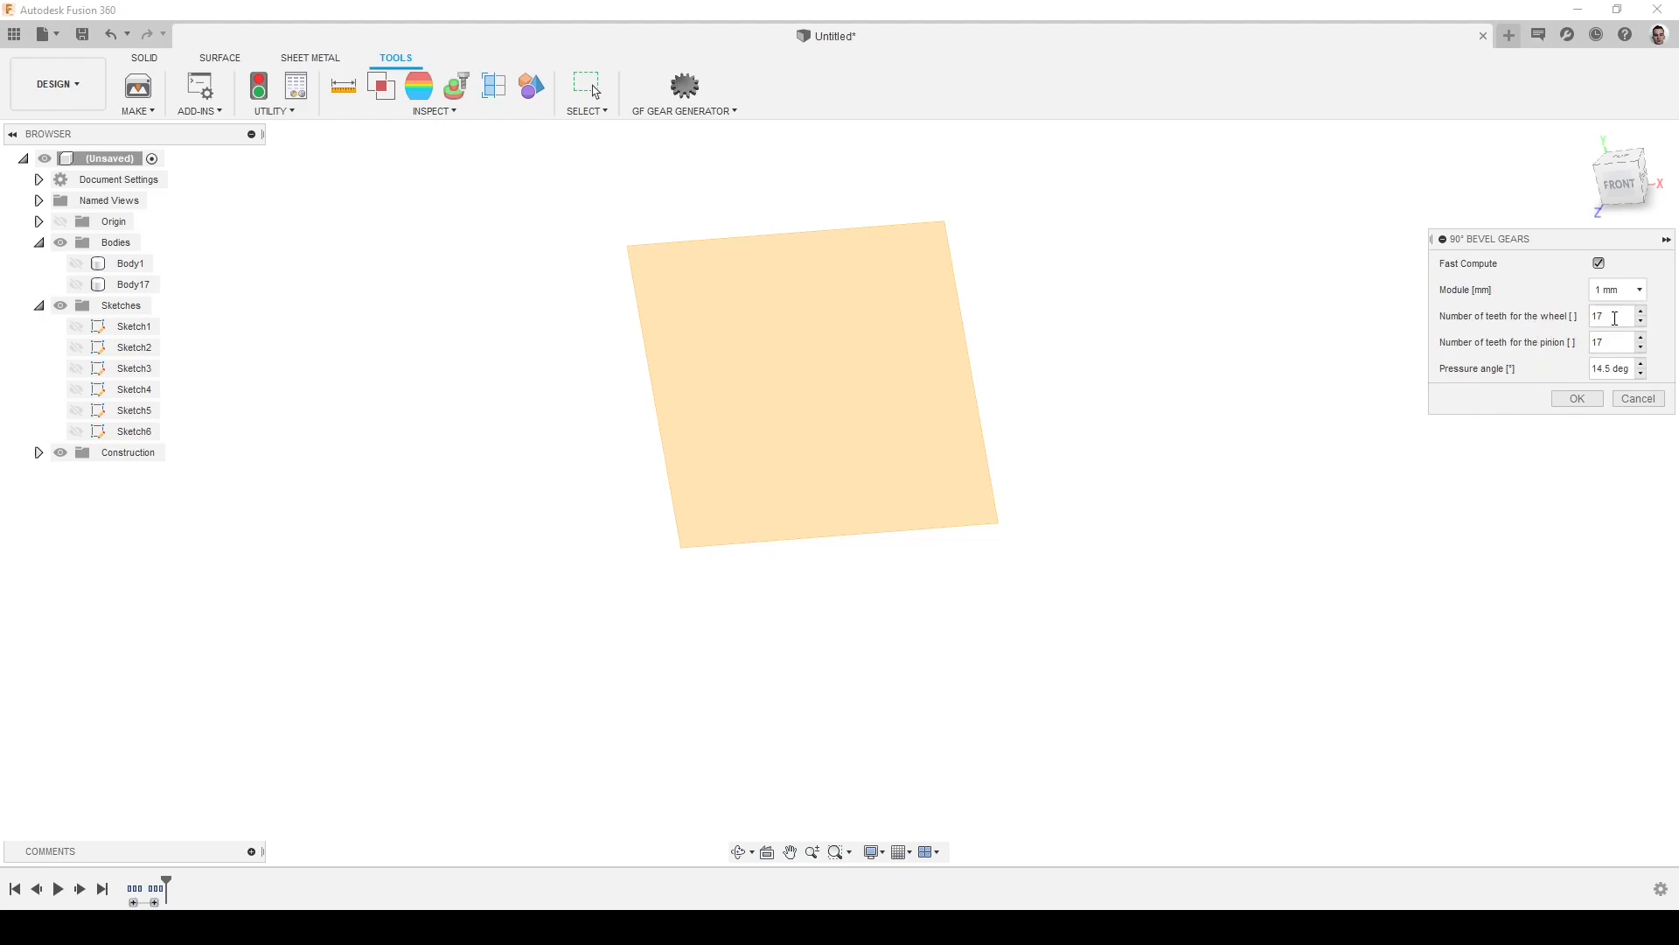
double_click(1601, 317)
left_click(1550, 363)
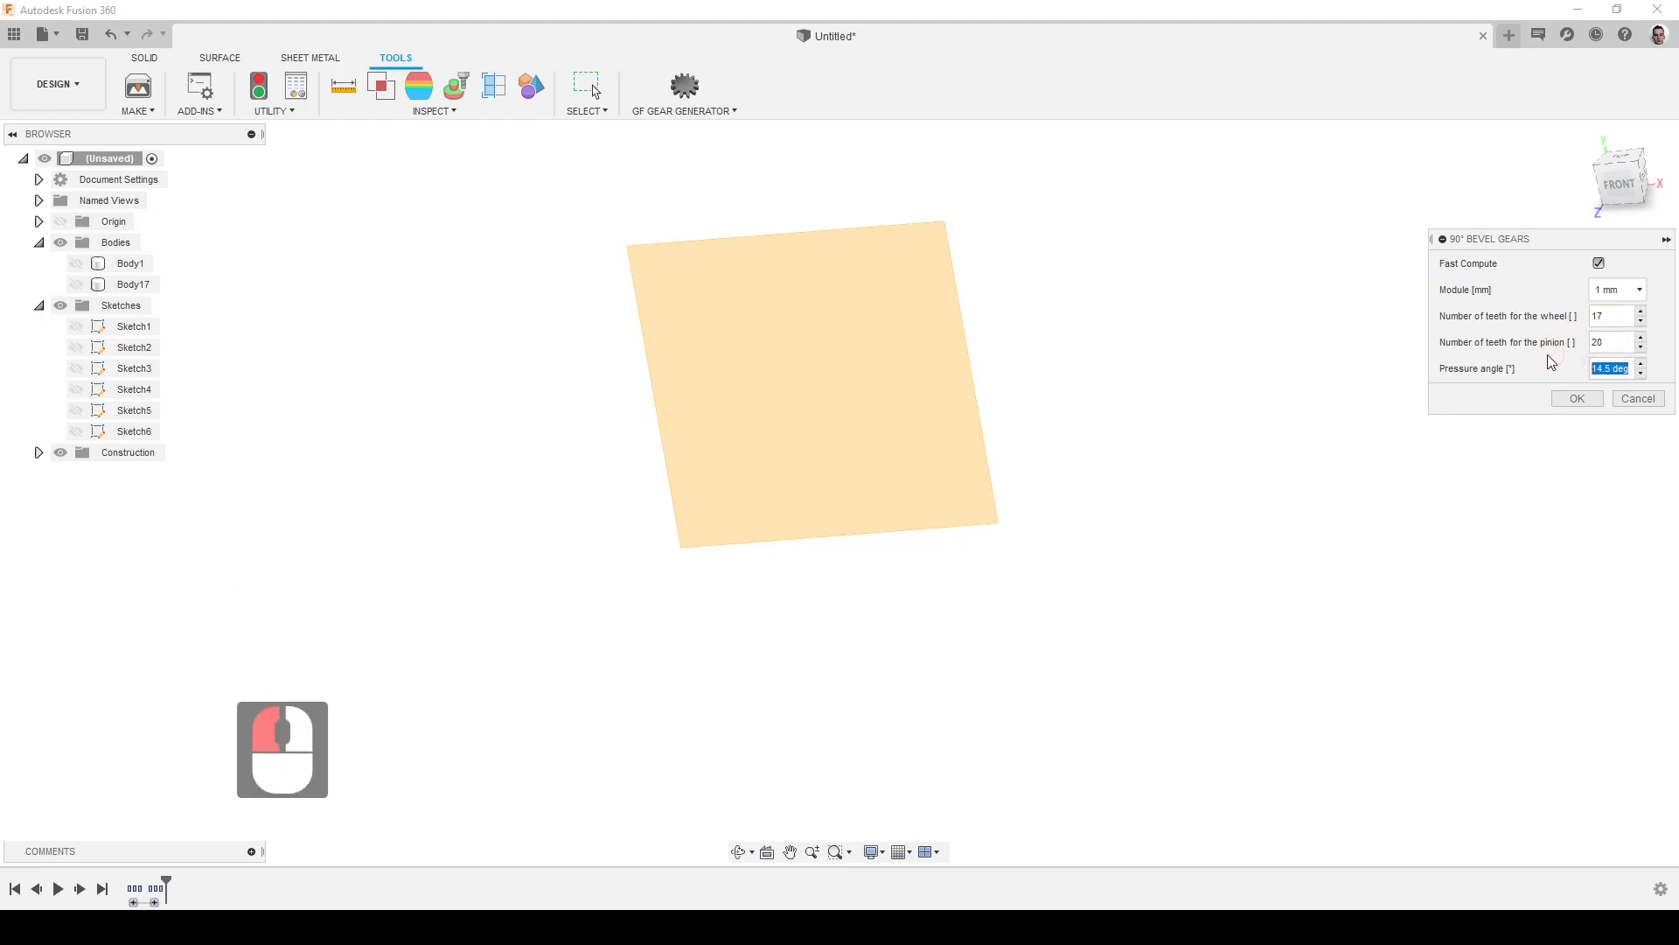
type("20")
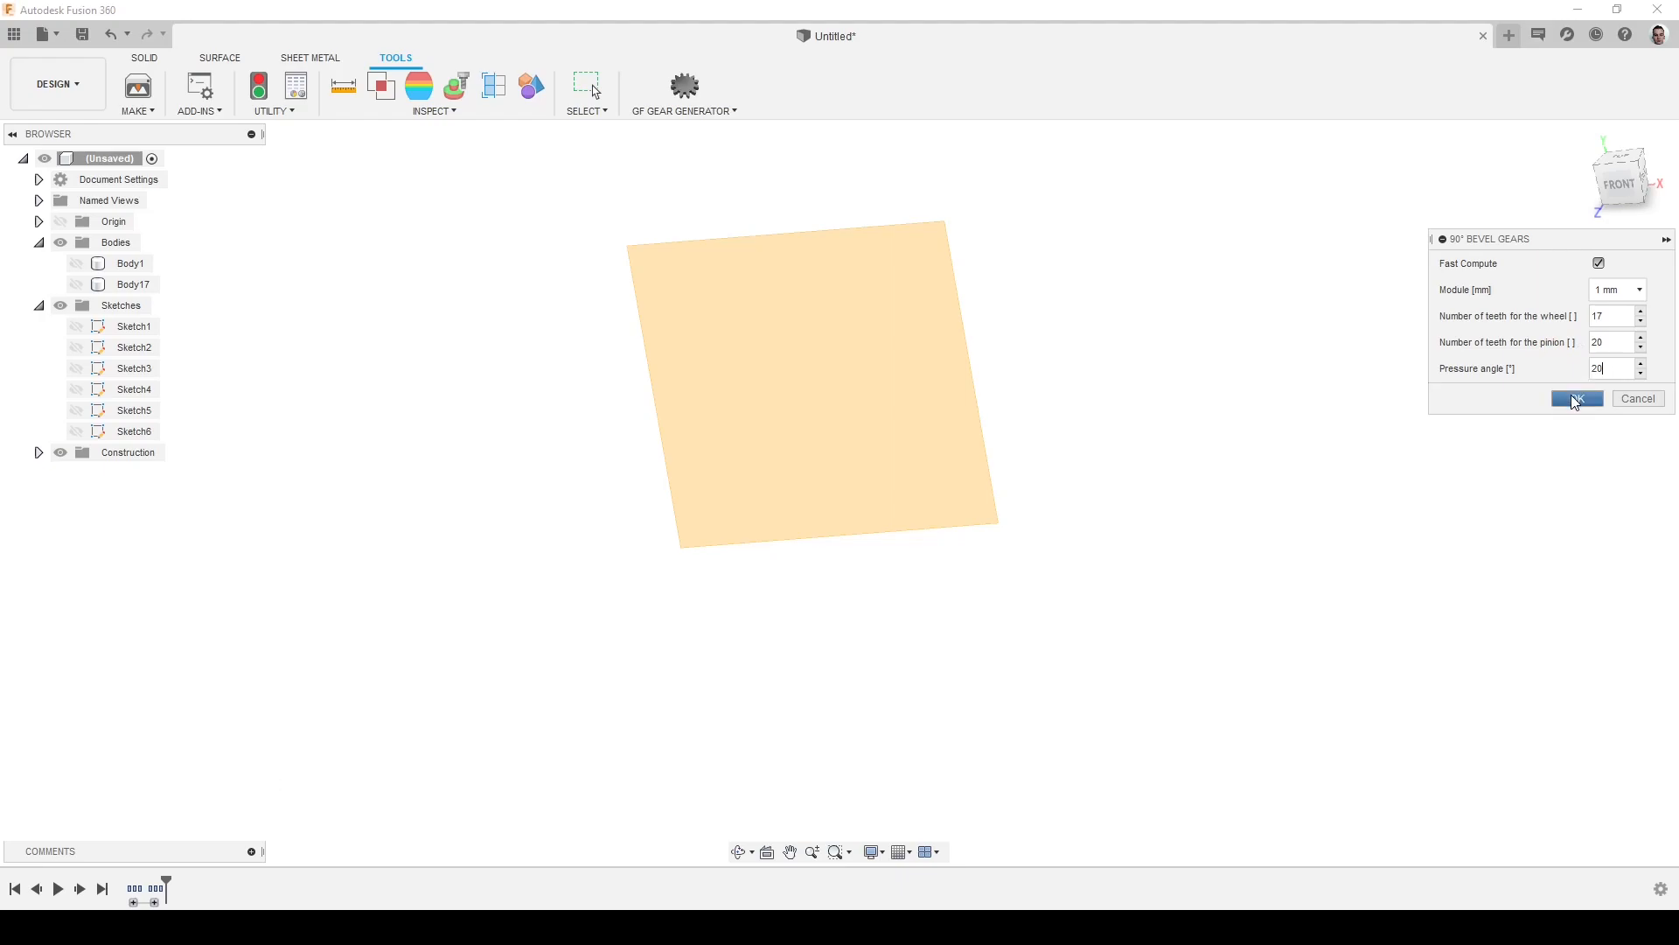
left_click(1577, 399)
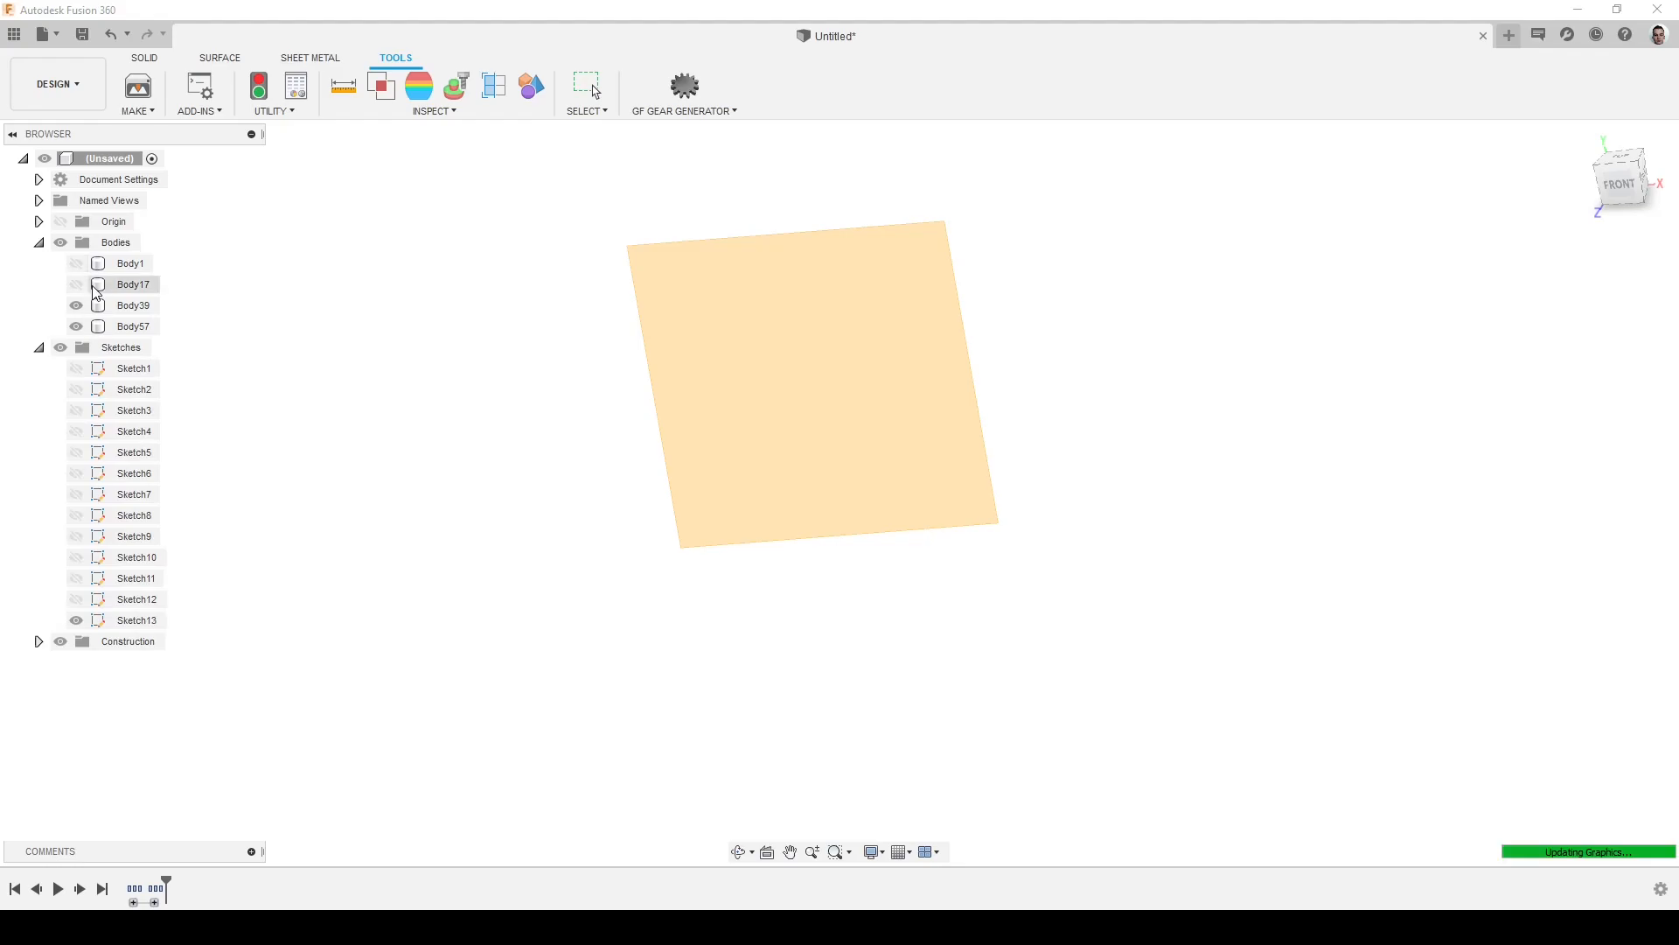
Hide Body1 and Body17 so that only the two bevel gears are shown
middle_click_drag(222, 285, 462, 425, "shift")
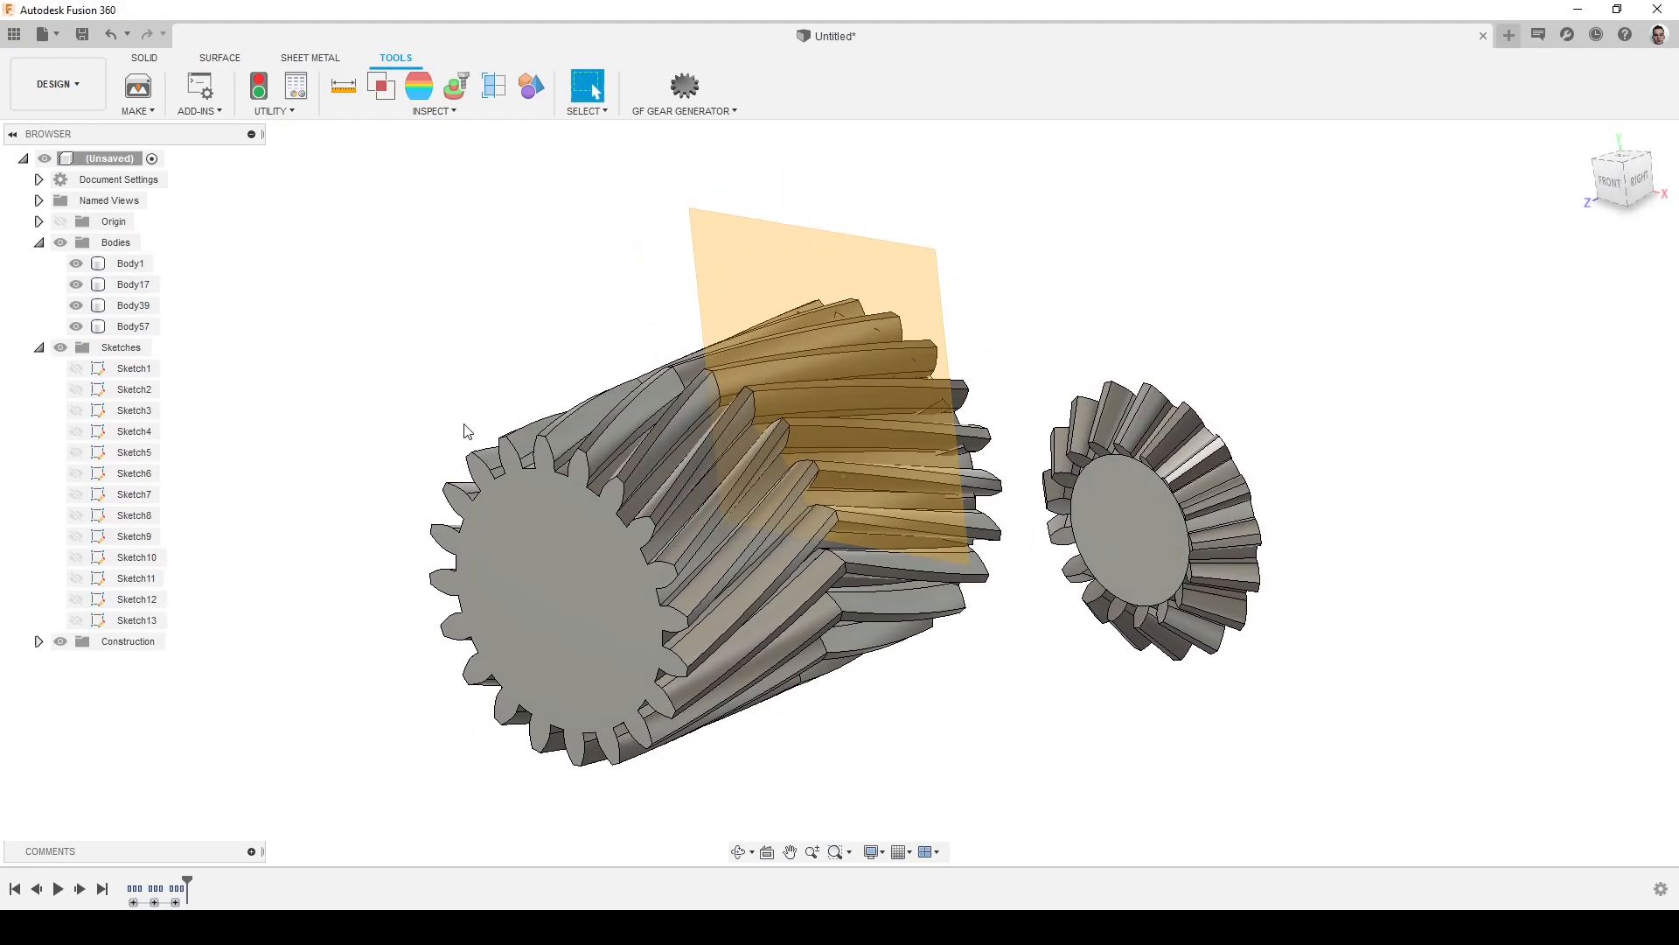
left_click(76, 263)
left_click(76, 285)
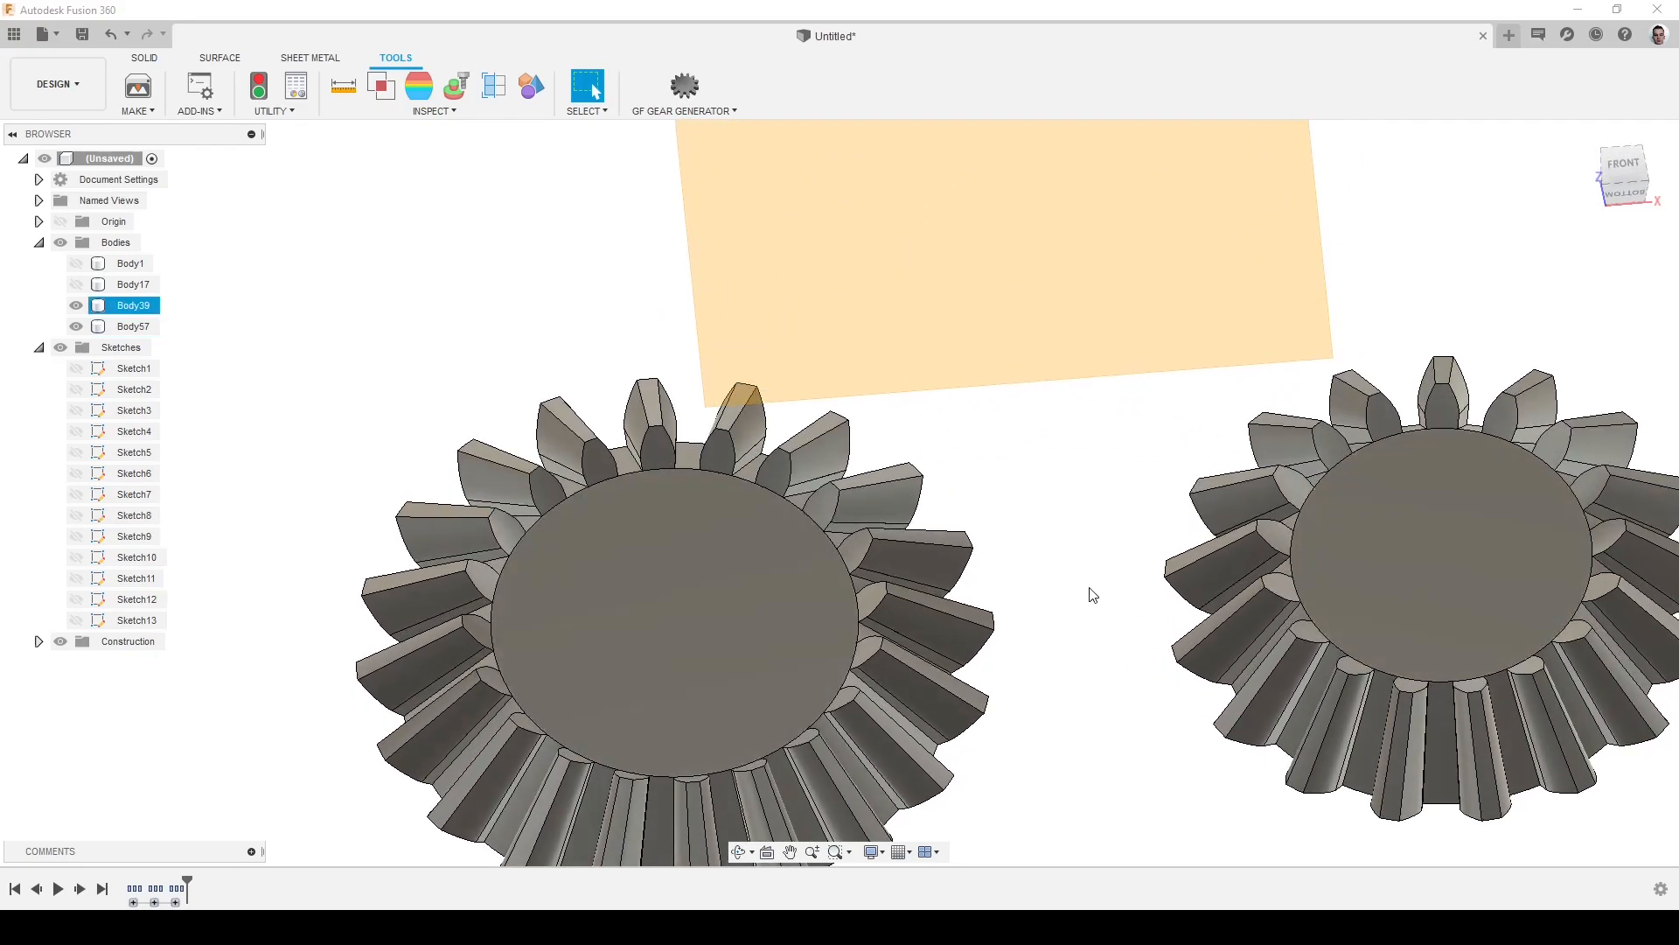
left_click(145, 58)
left_click(357, 111)
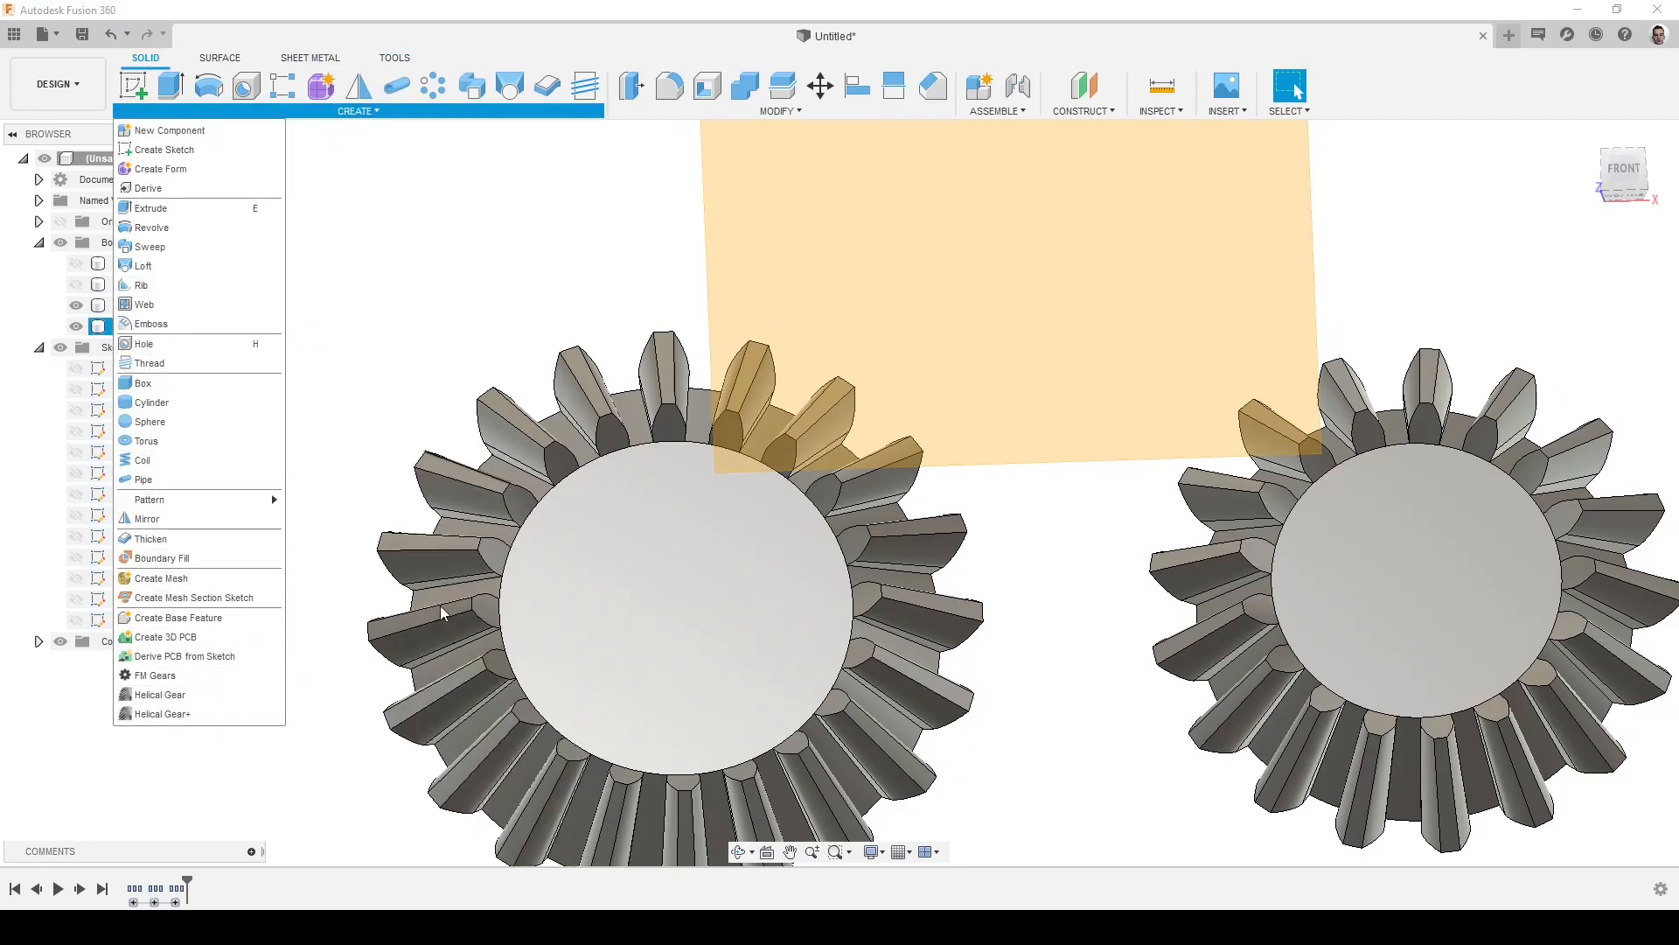
middle_click_drag(975, 603, 858, 404, "shift")
middle_click_drag(934, 573, 1077, 697, "shift")
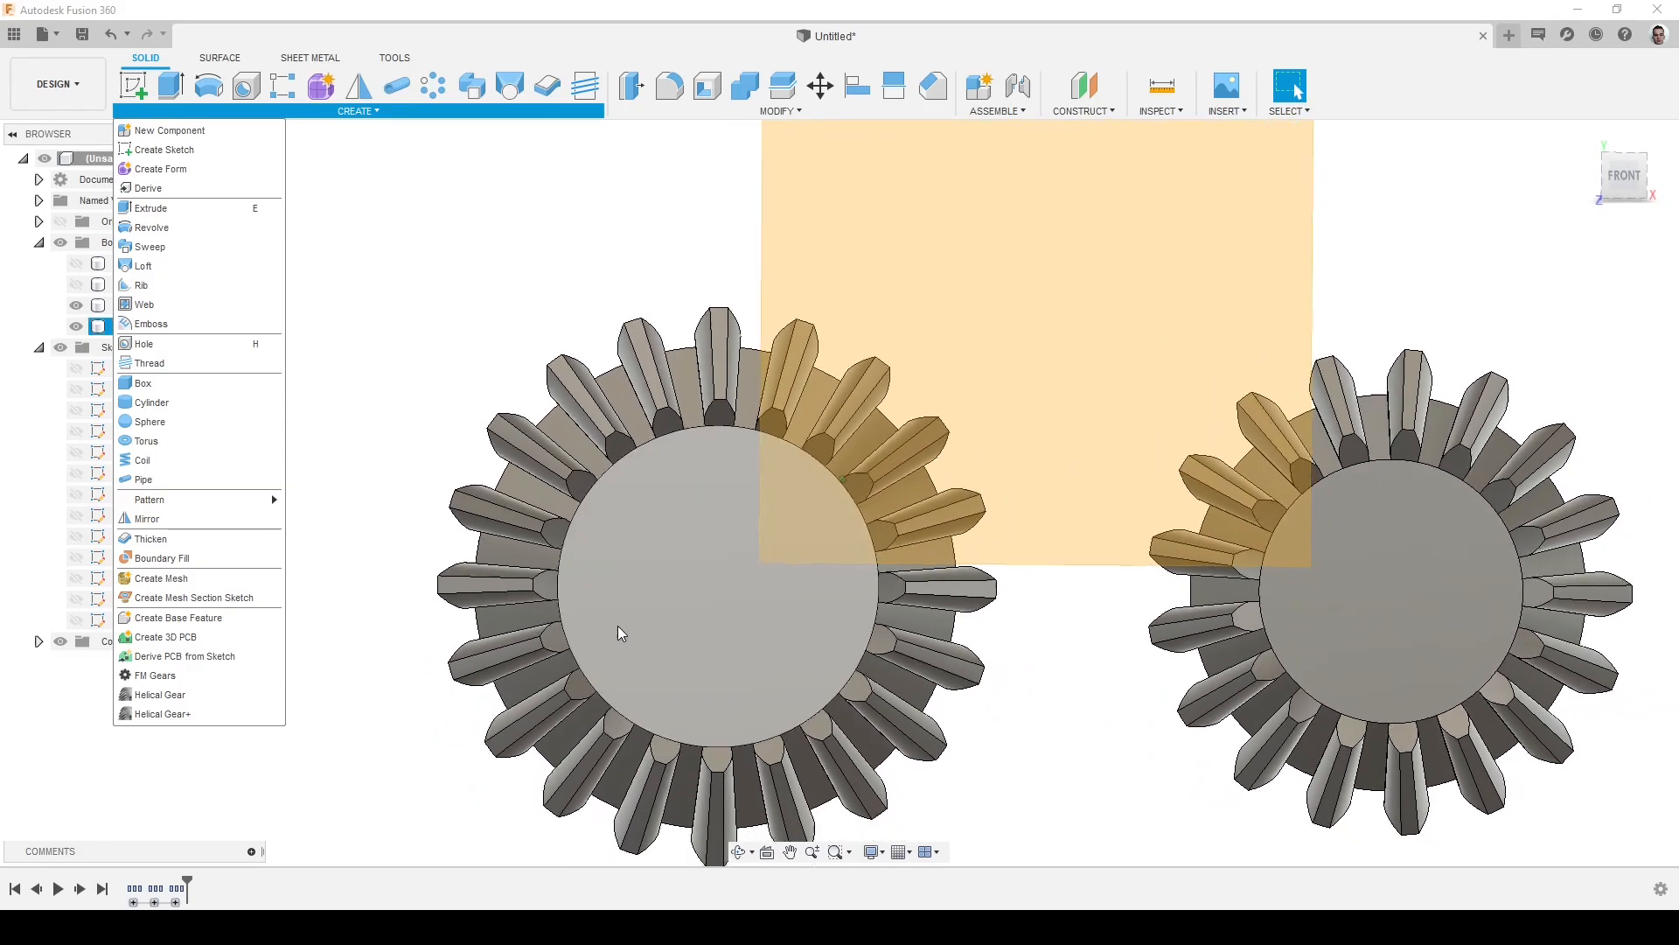
middle_click_drag(1218, 521, 1221, 528, "shift")
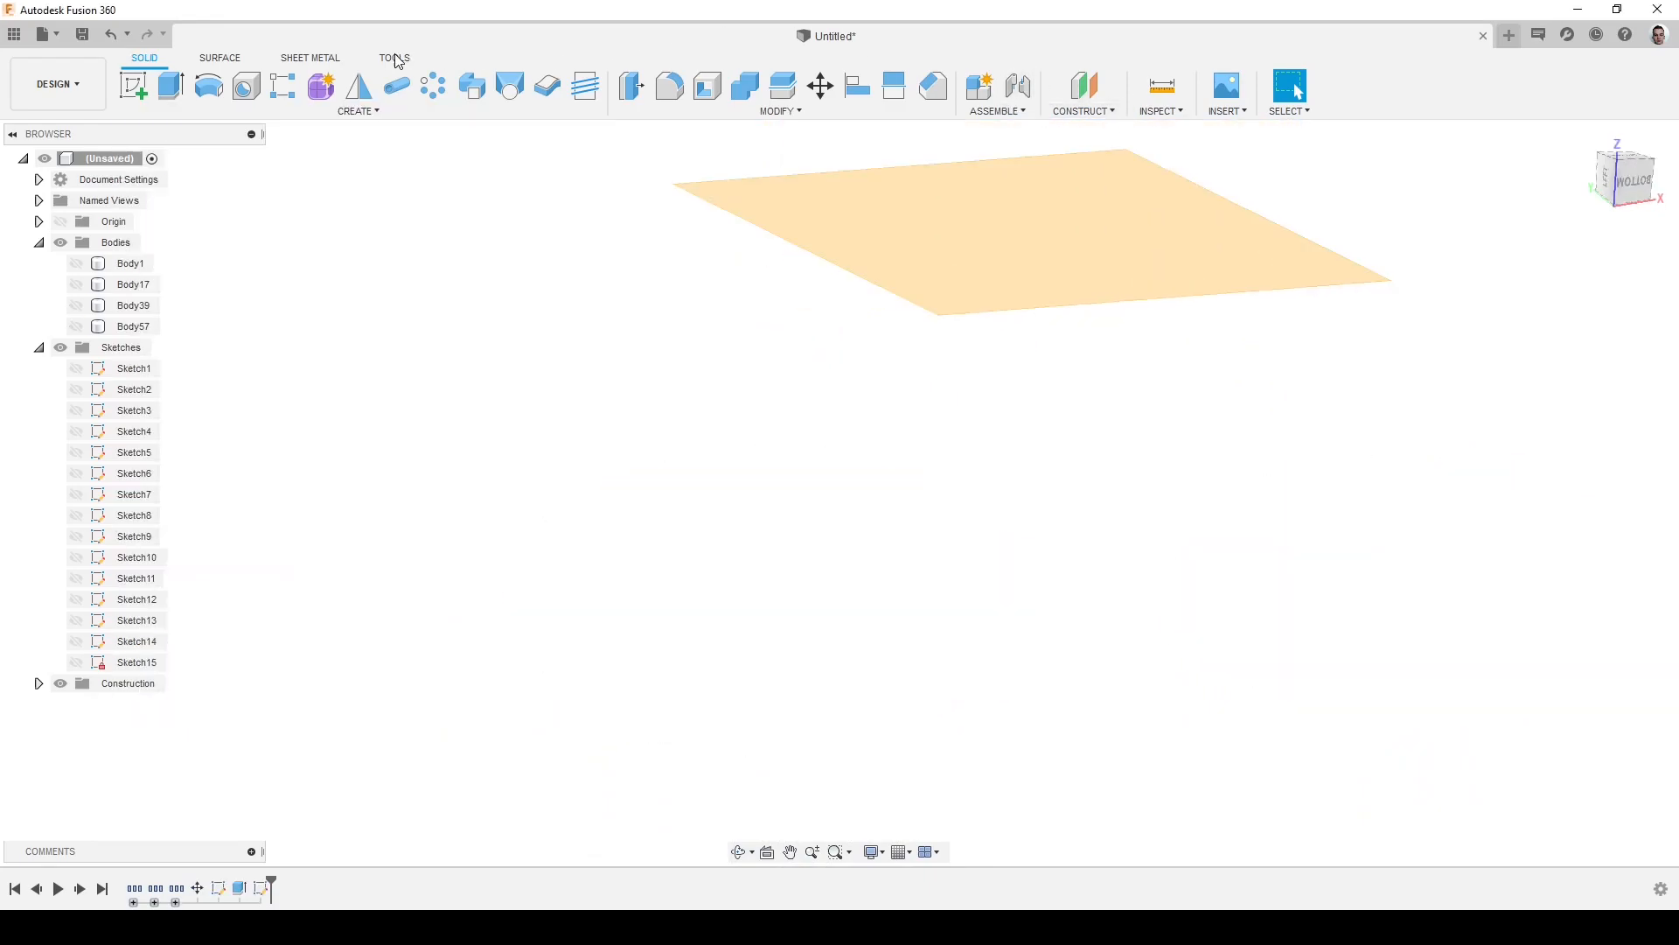
Start a Helical/Straight Gear Rack and set its module to 1 mm
left_click(395, 57)
left_click(688, 103)
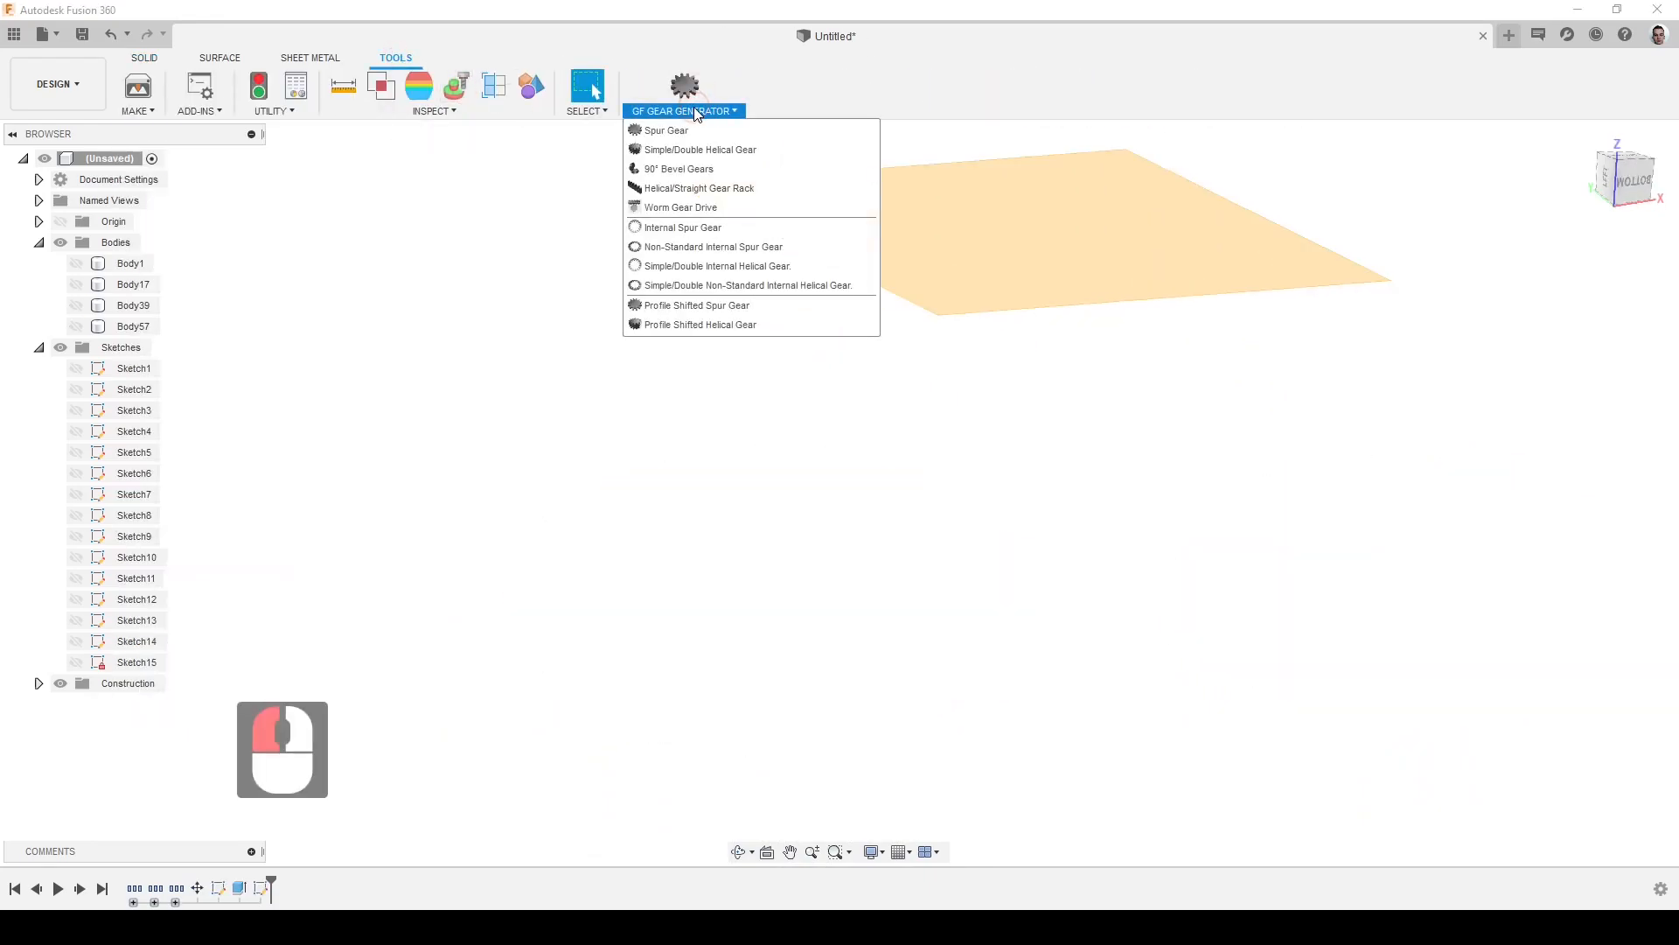
left_click(748, 189)
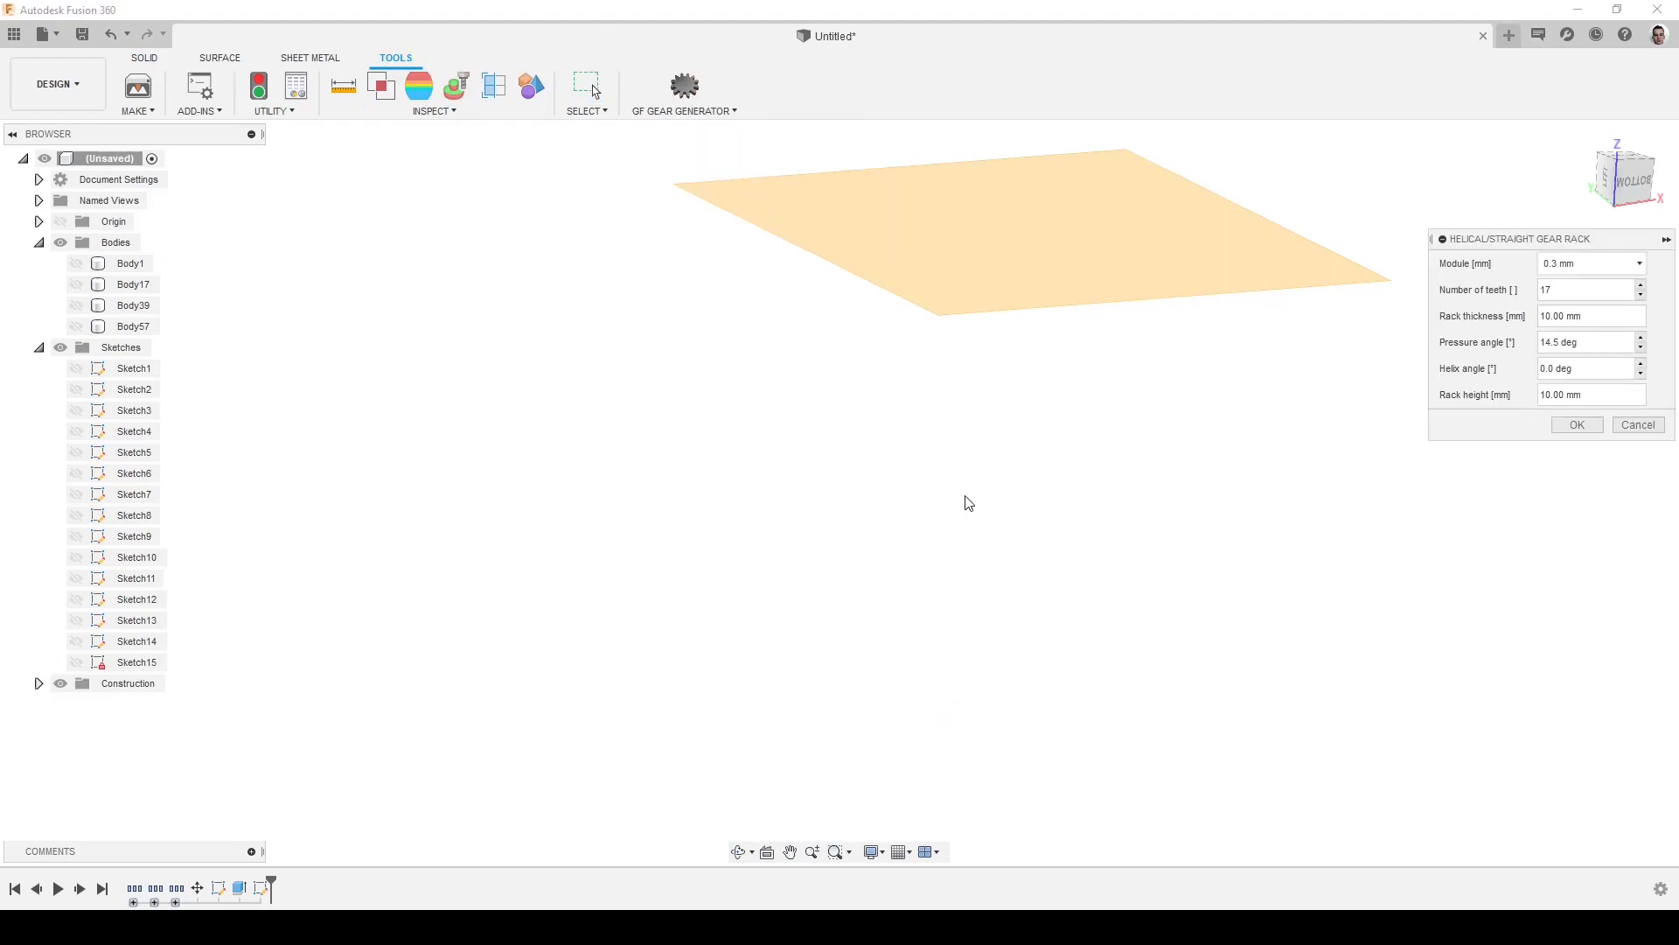
left_click(1599, 263)
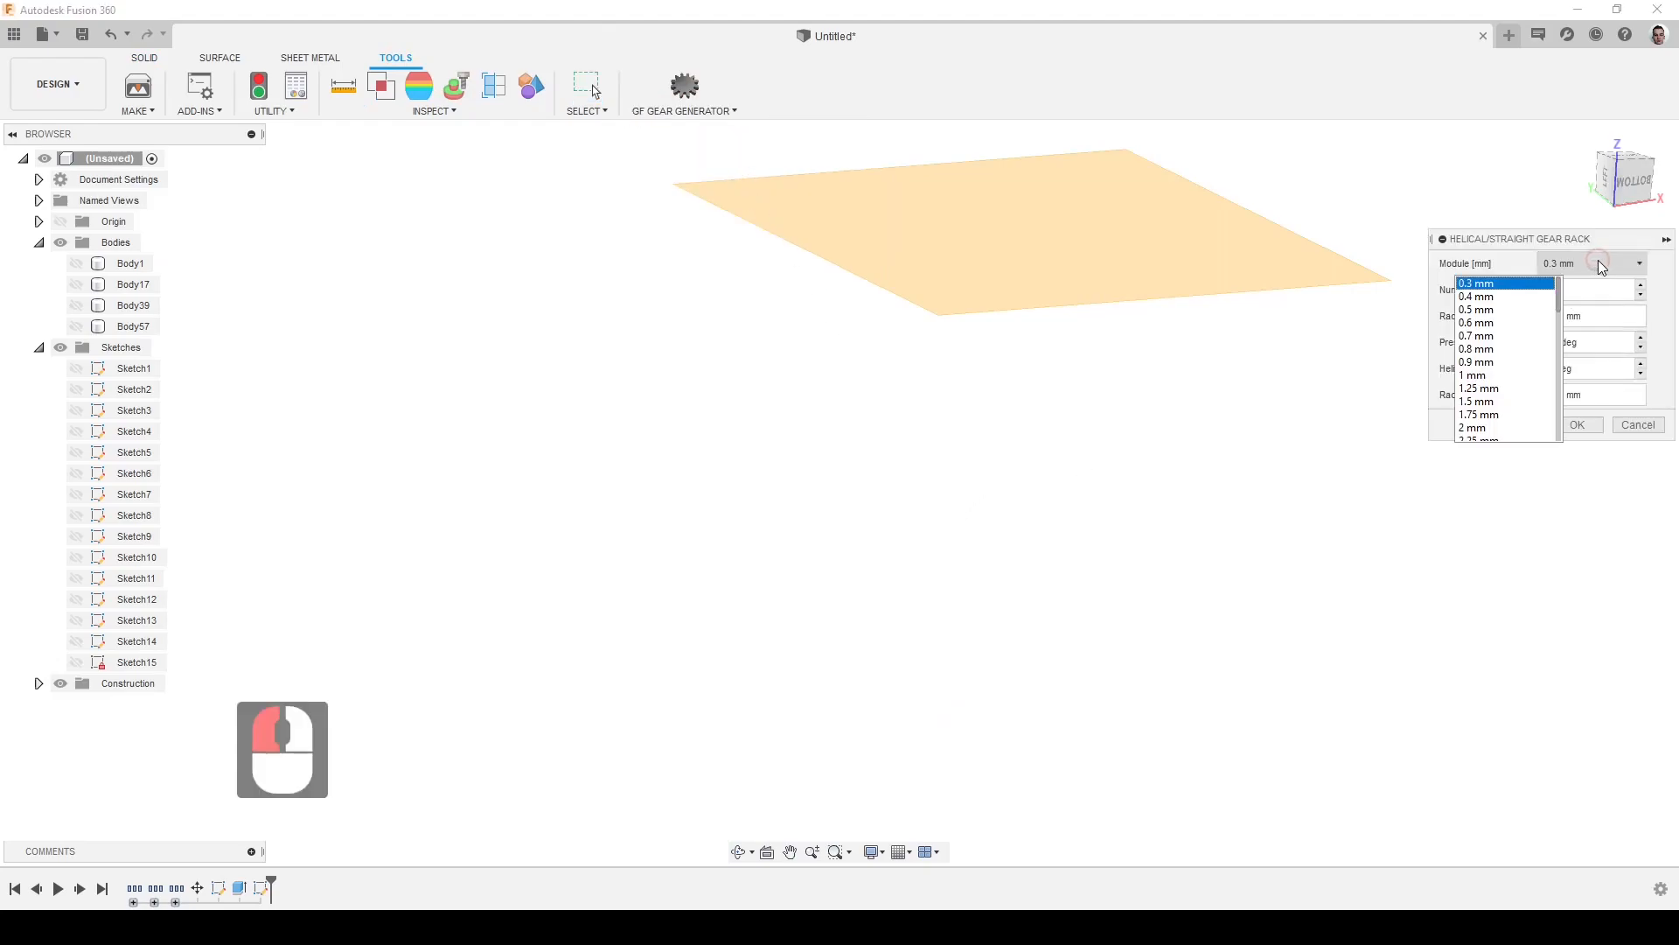
left_click(1483, 376)
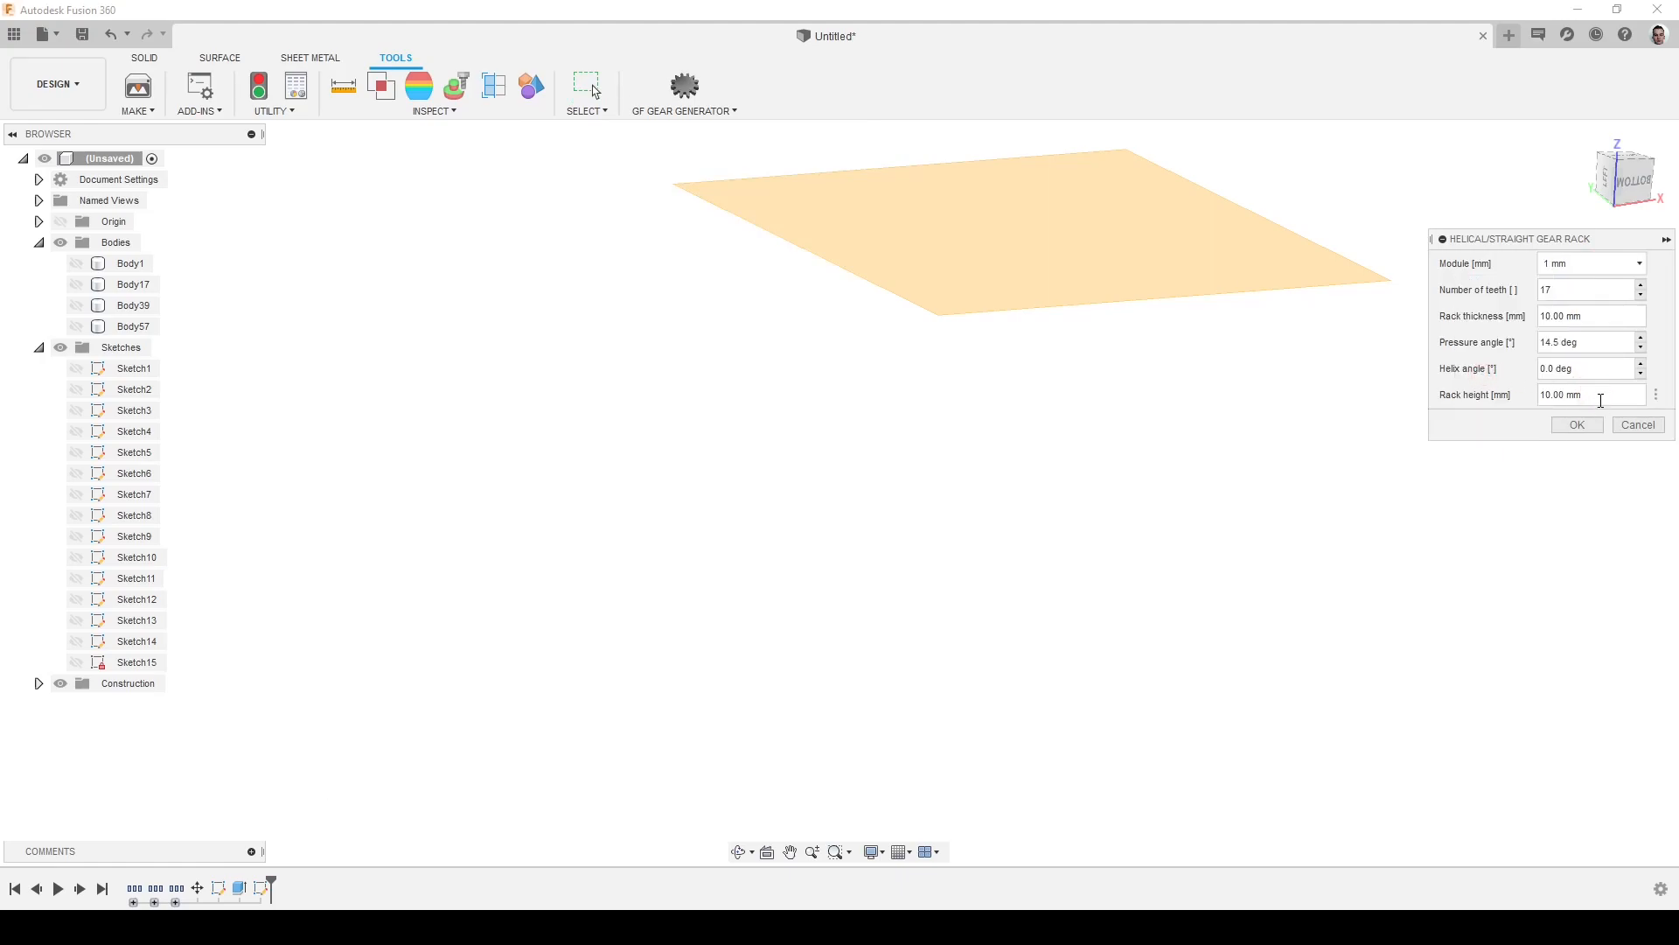
Generate the gear rack with a 20 mm rack height, 20° pressure angle and 20 mm rack thickness
left_click(1485, 393)
type("20")
left_click_drag(1558, 338, 1543, 341)
type("20")
left_click(1580, 316)
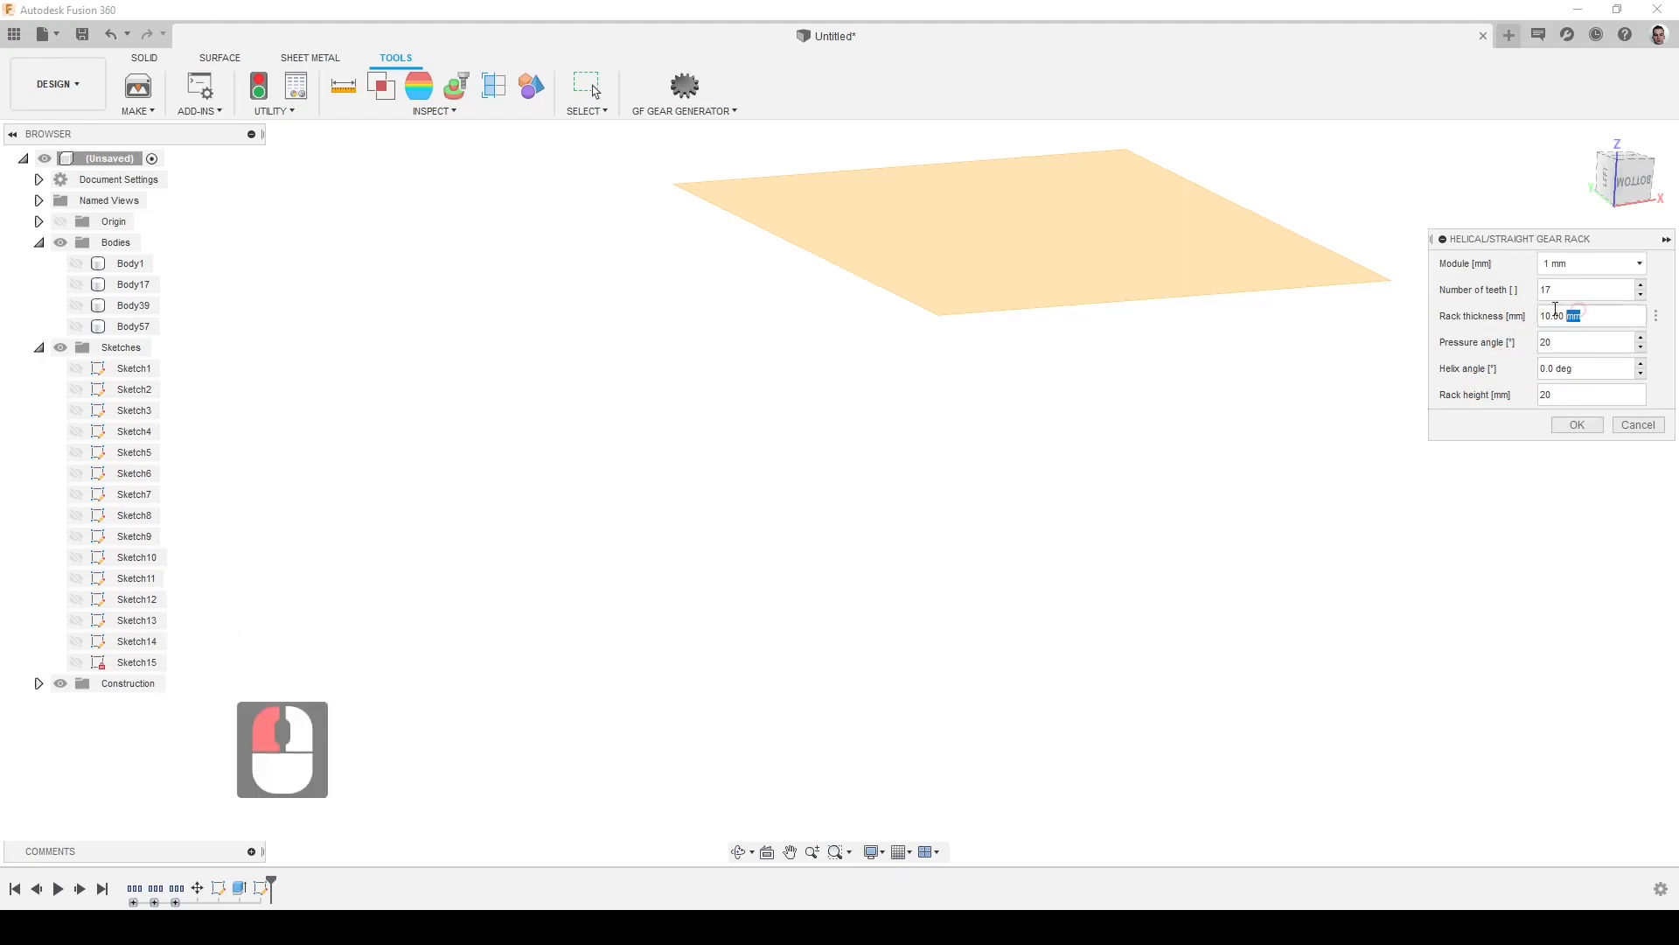
left_click_drag(1566, 311, 1529, 316)
type("20")
left_click(1581, 426)
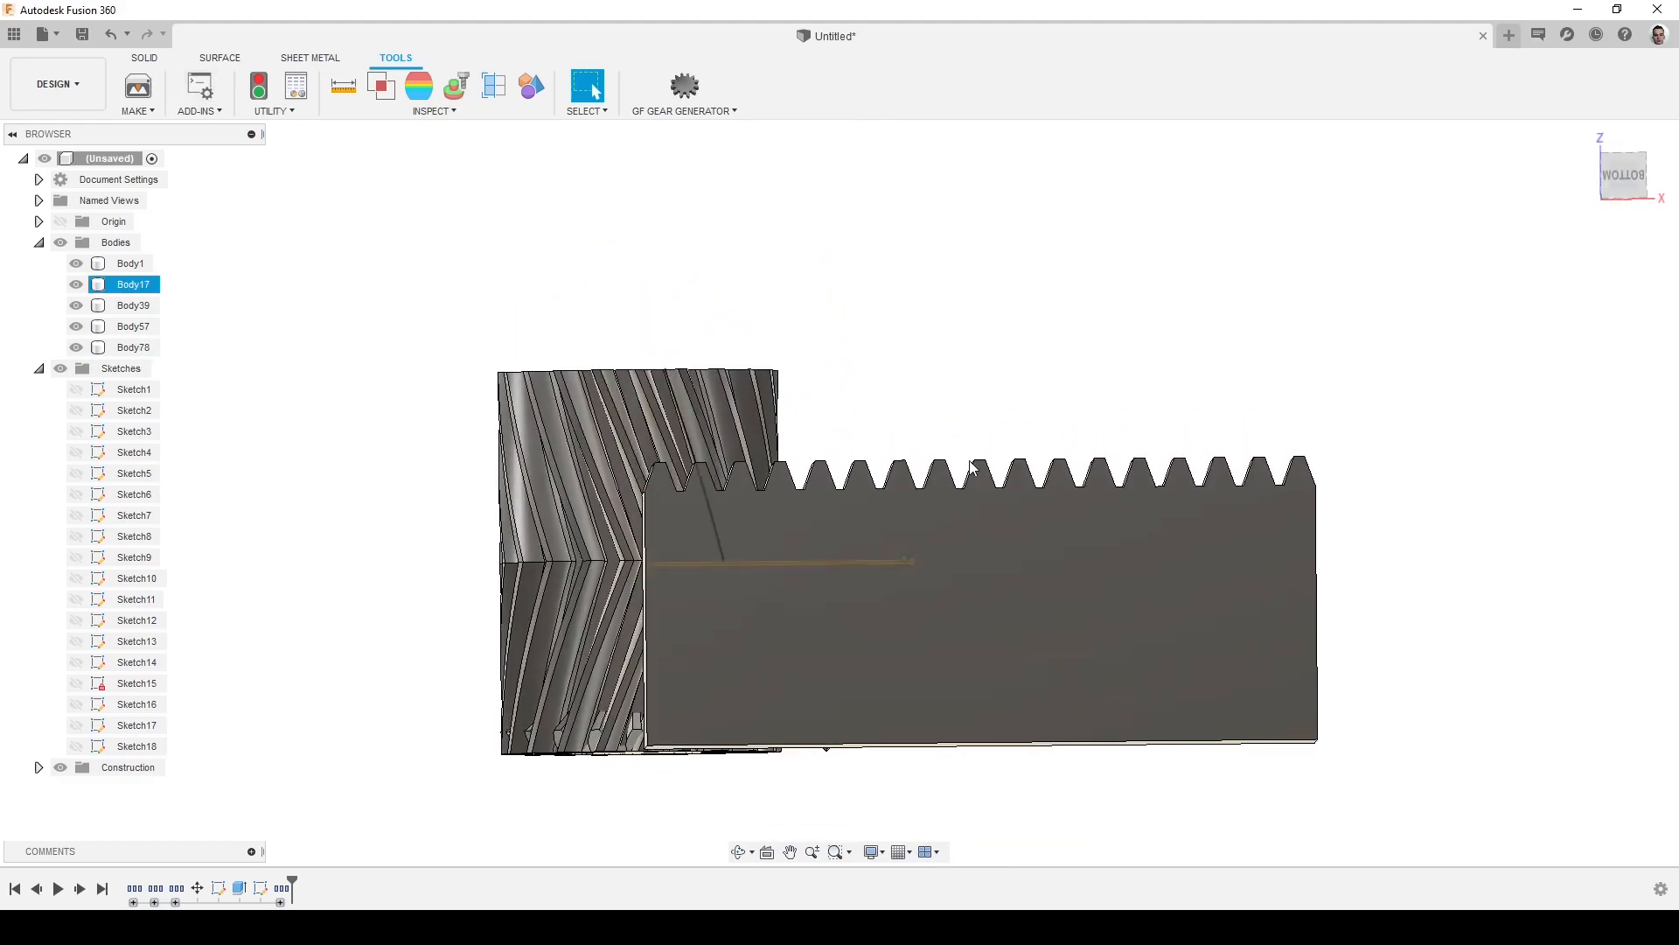
Hide Body1, Body17, Body39, Body57 and Body78 to clear the canvas of the existing gears and rack
scroll(665, 488, "up", 4)
scroll(667, 494, "up", 3)
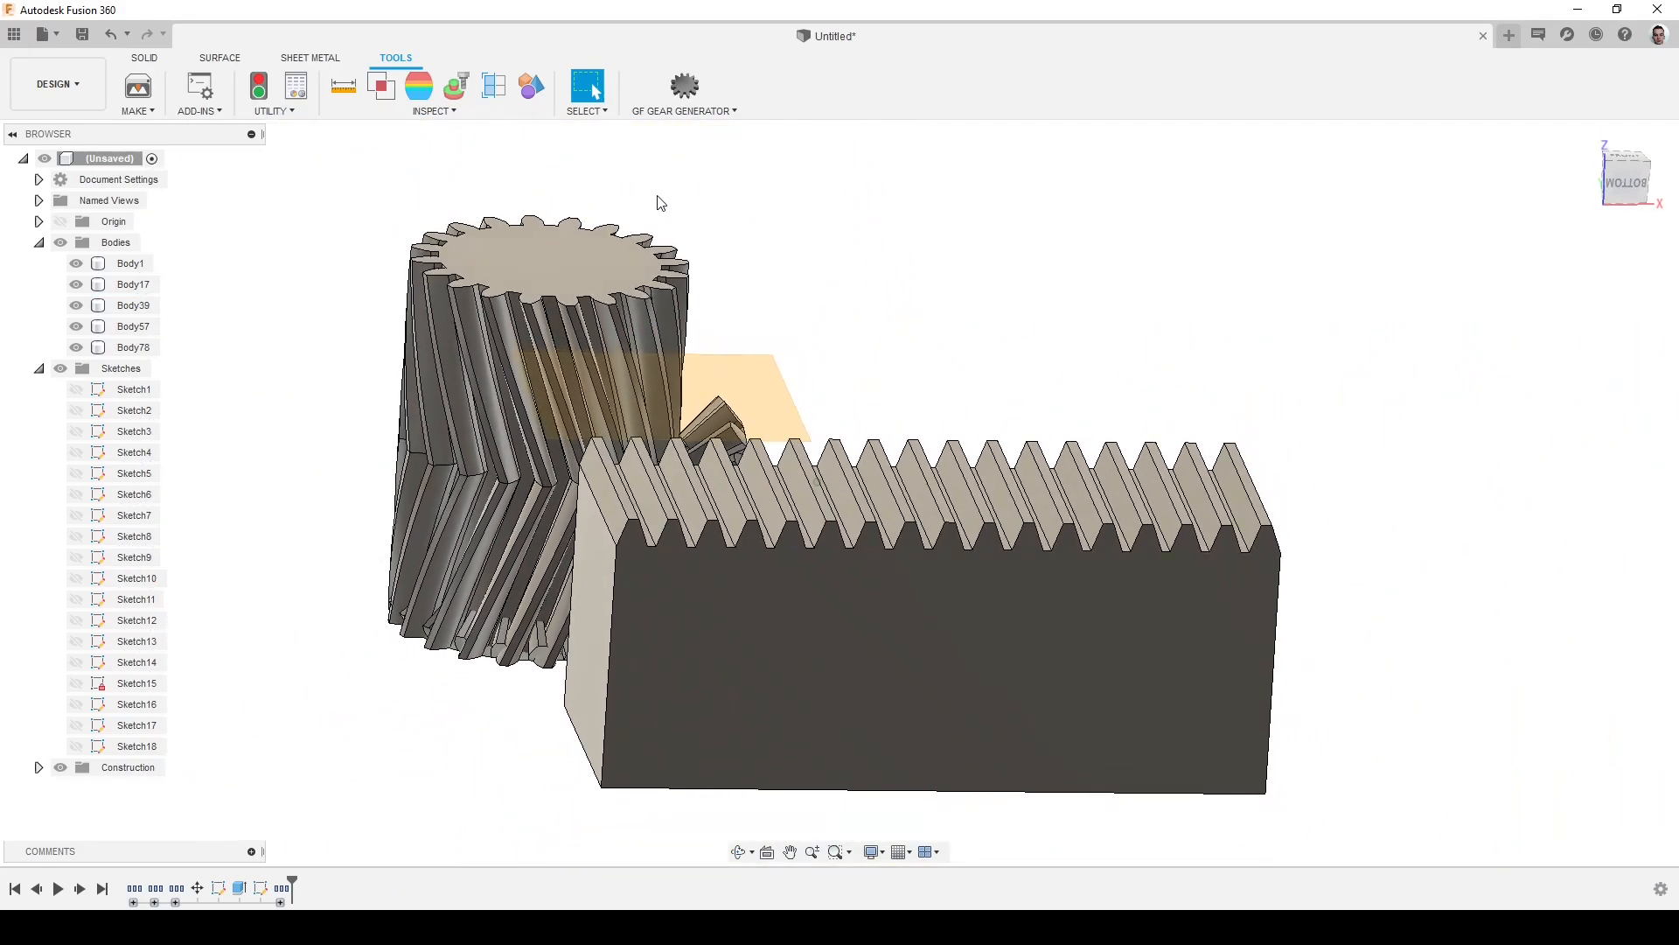
left_click(76, 347)
left_click(77, 326)
left_click(76, 306)
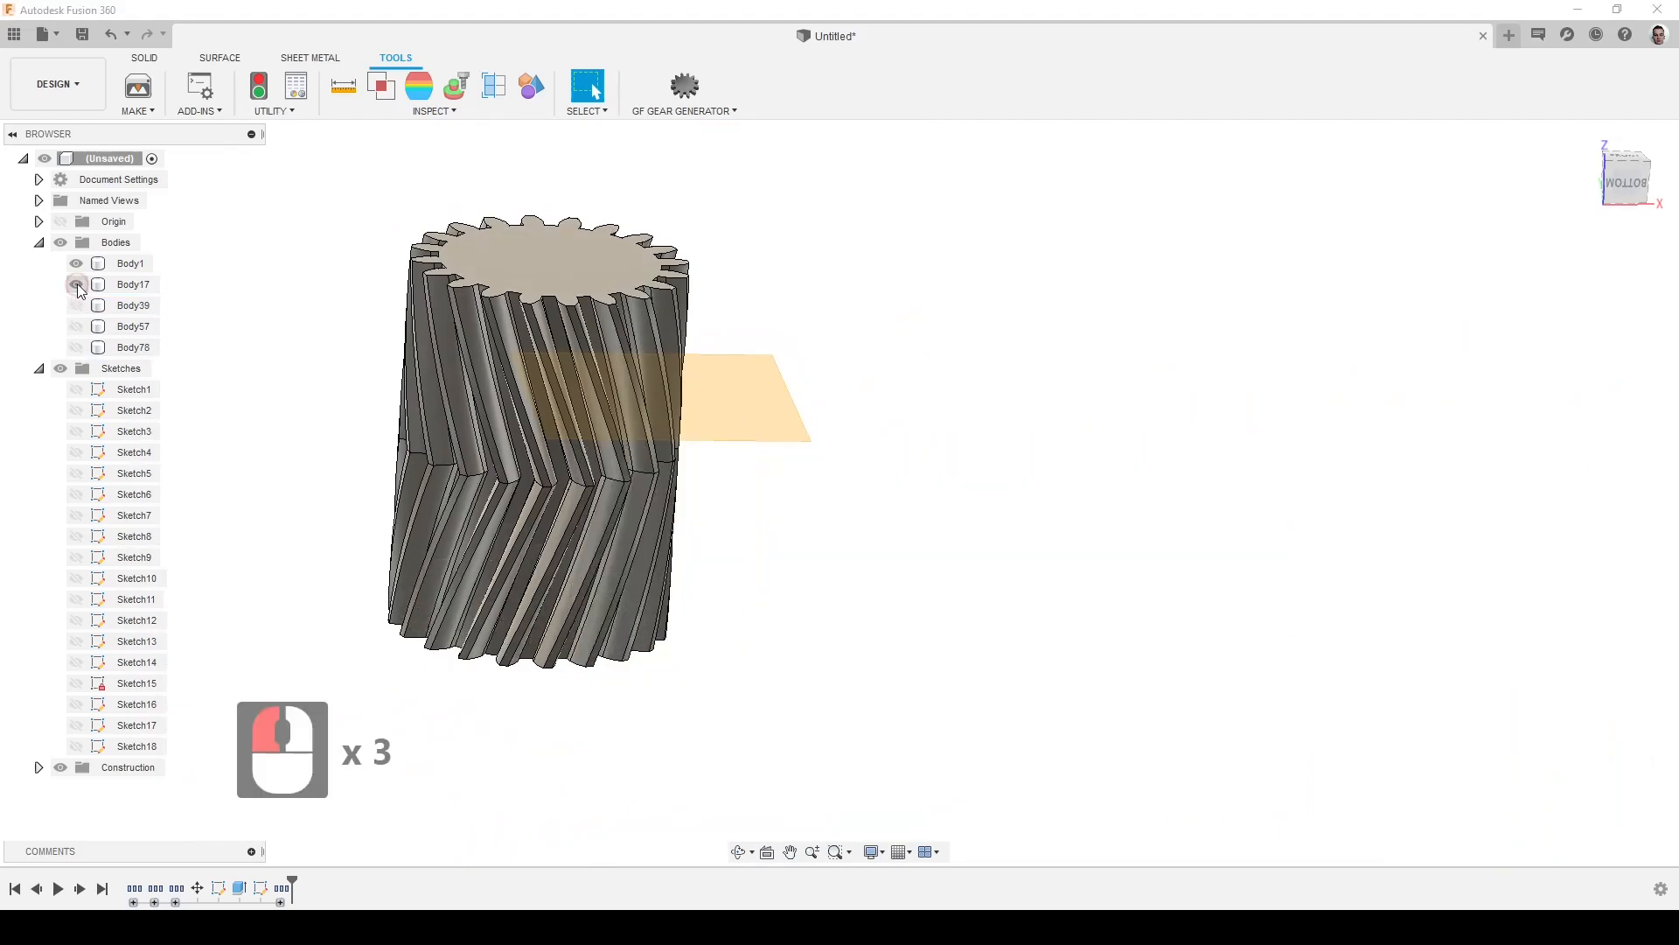
left_click(76, 284)
left_click(75, 263)
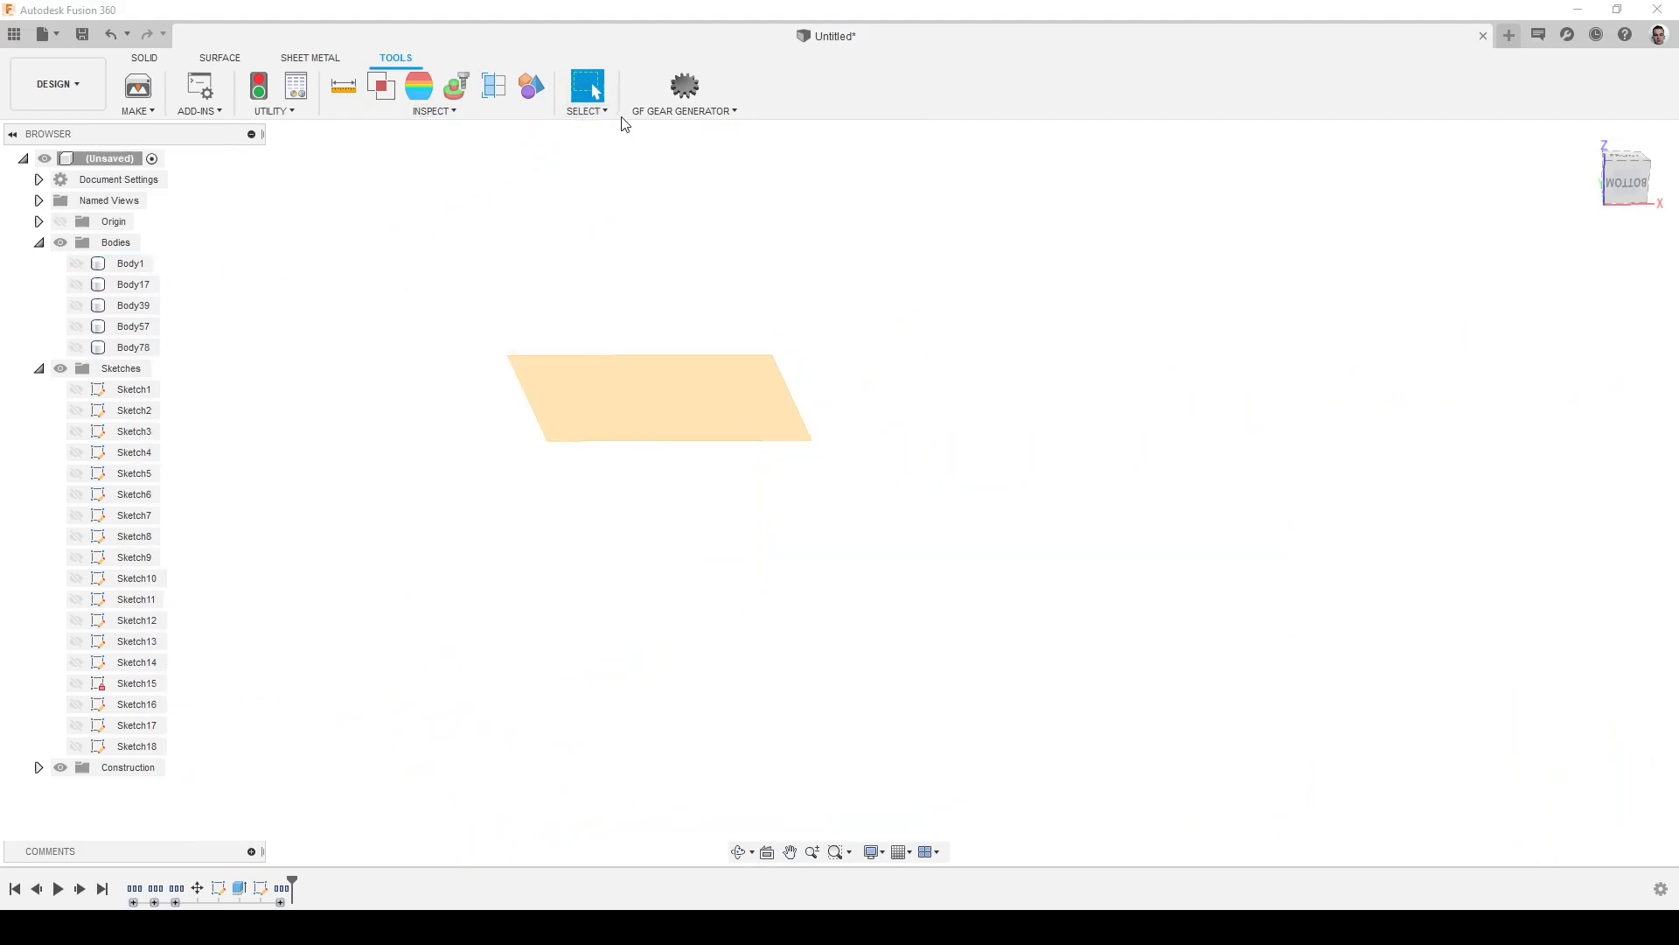
Generate a helical-type Worm Gear Drive with a 1 mm module, 17 teeth, 10 mm worm length and gear height, and 20° pressure angle
left_click(683, 111)
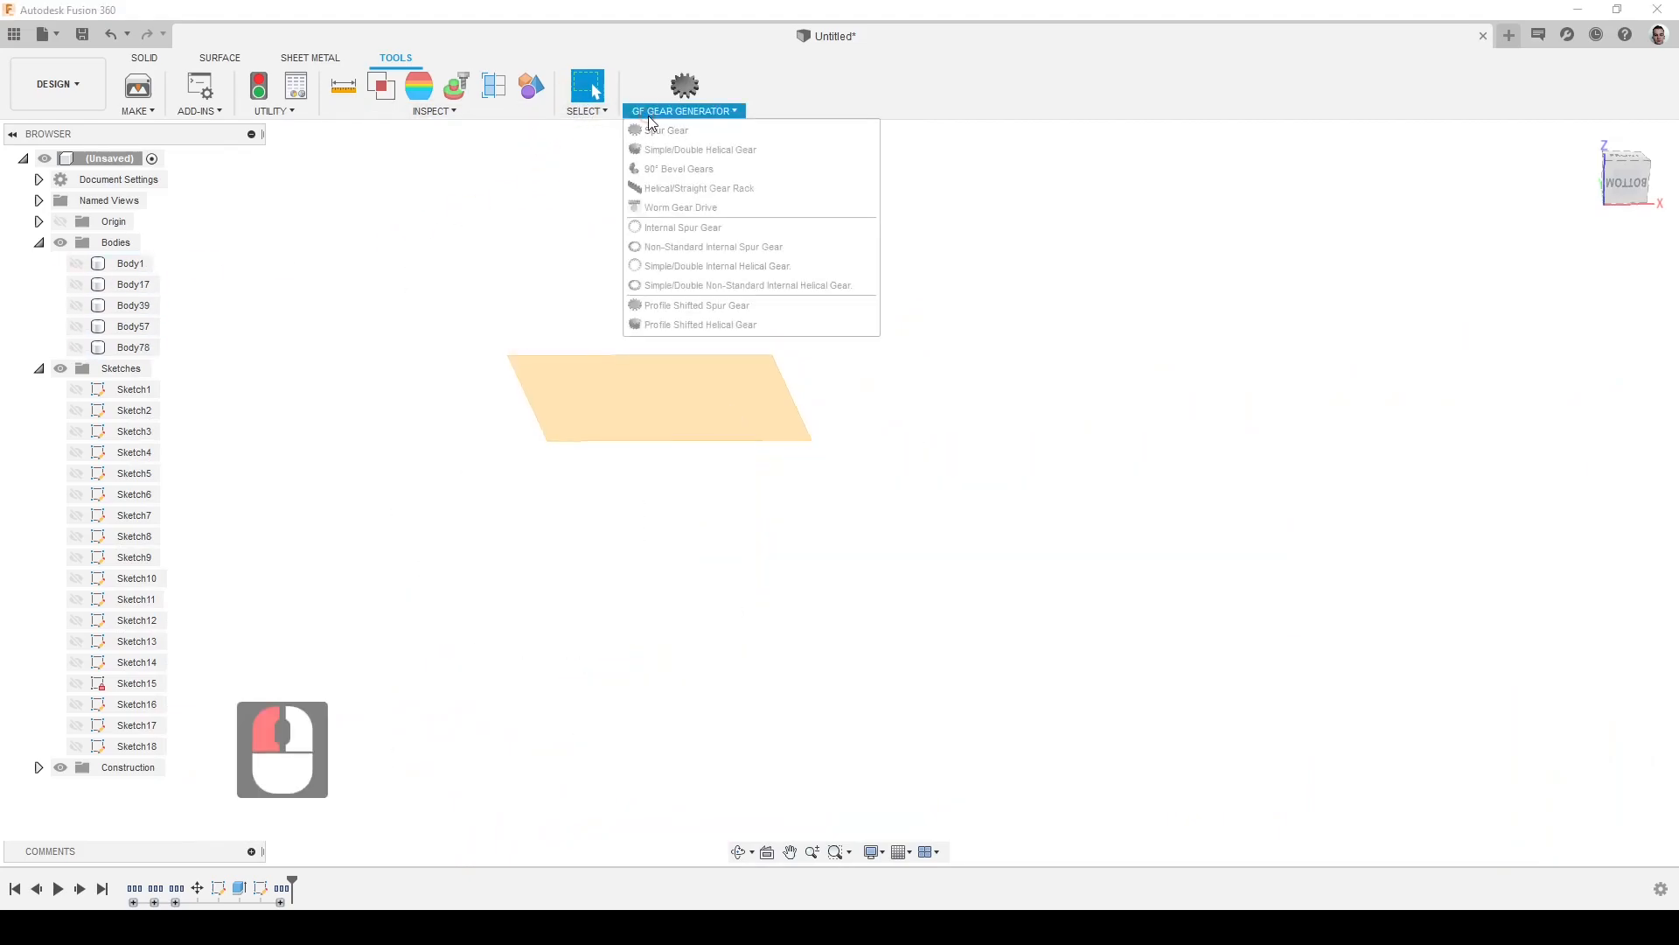
left_click(742, 206)
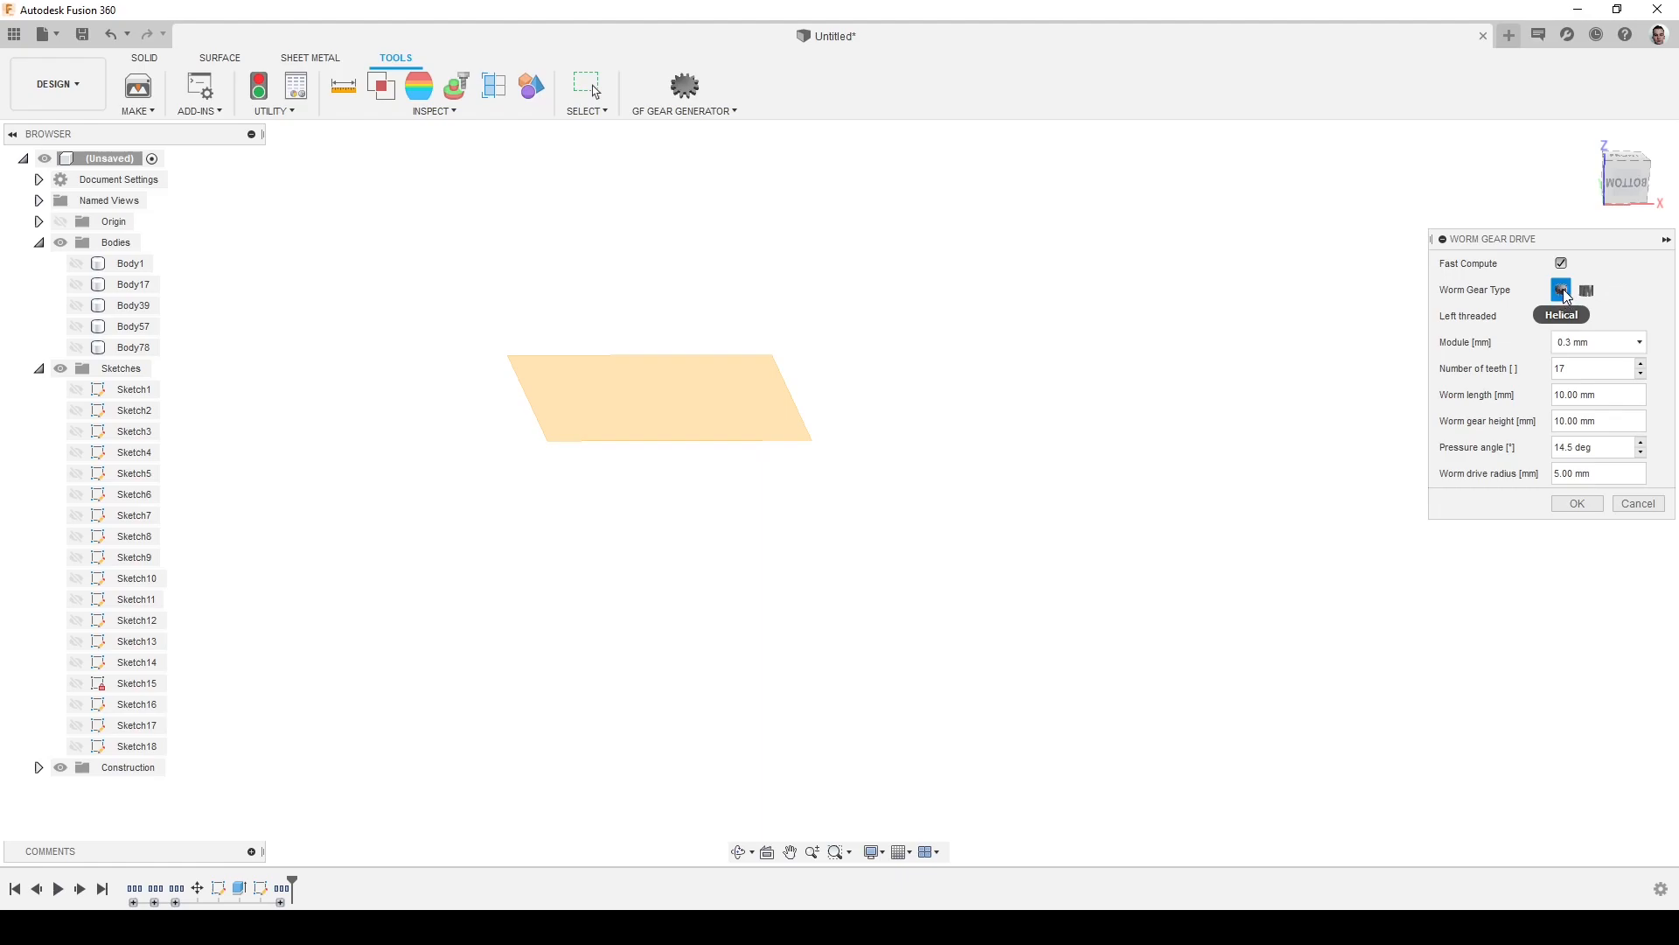
left_click(1616, 345)
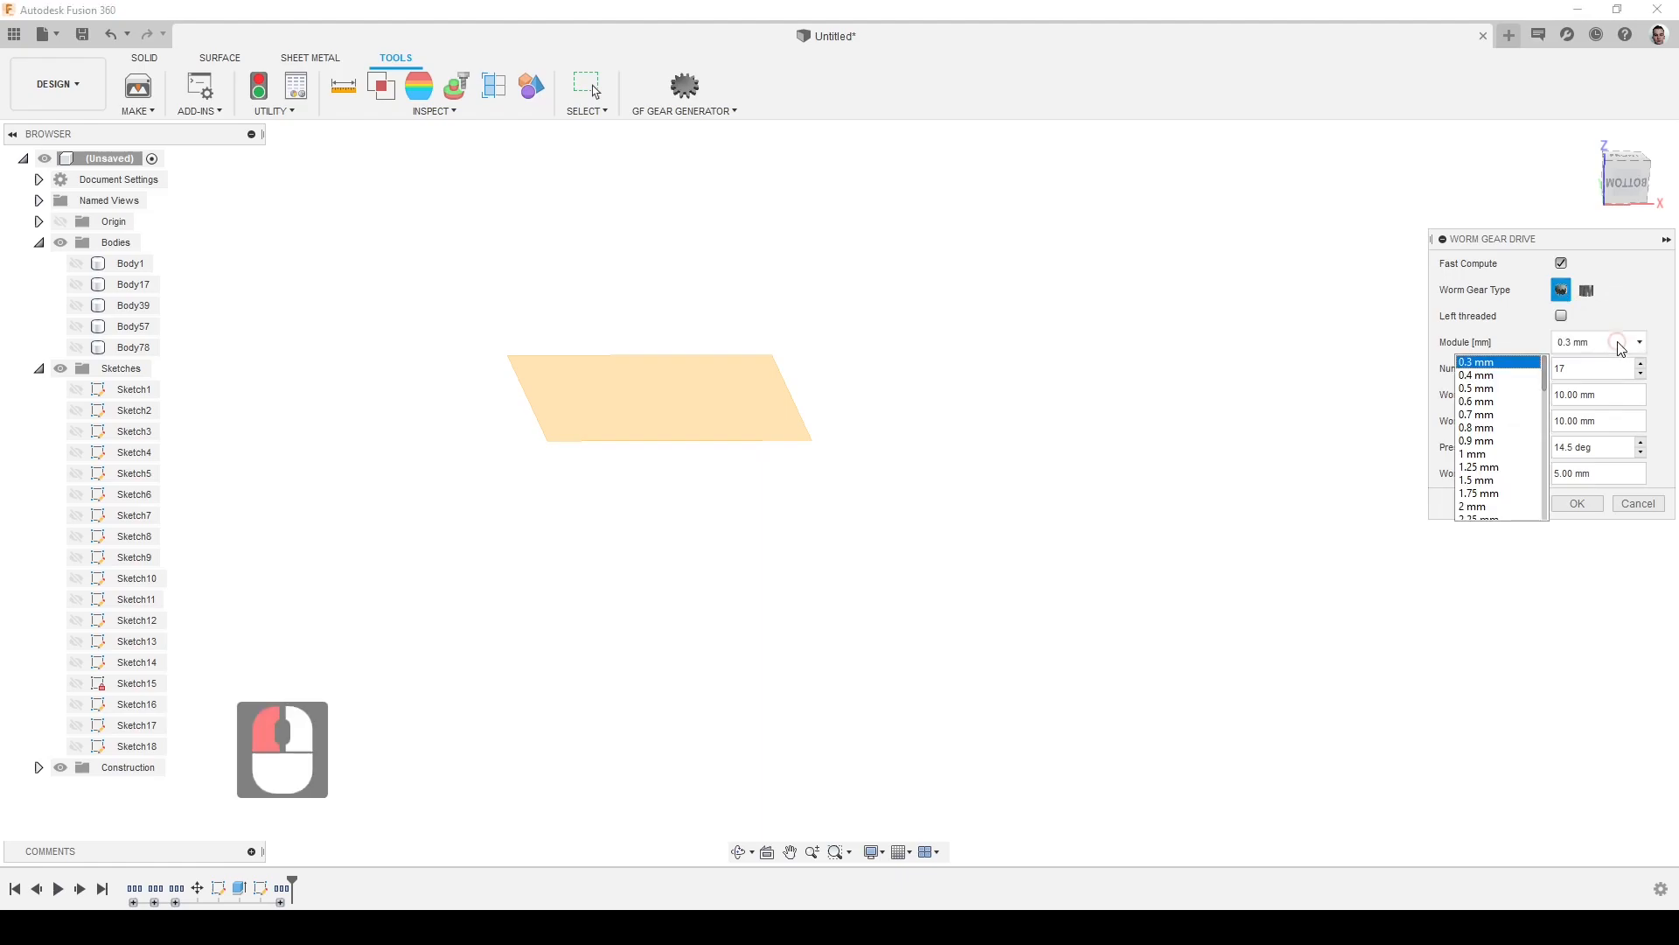
left_click(1497, 454)
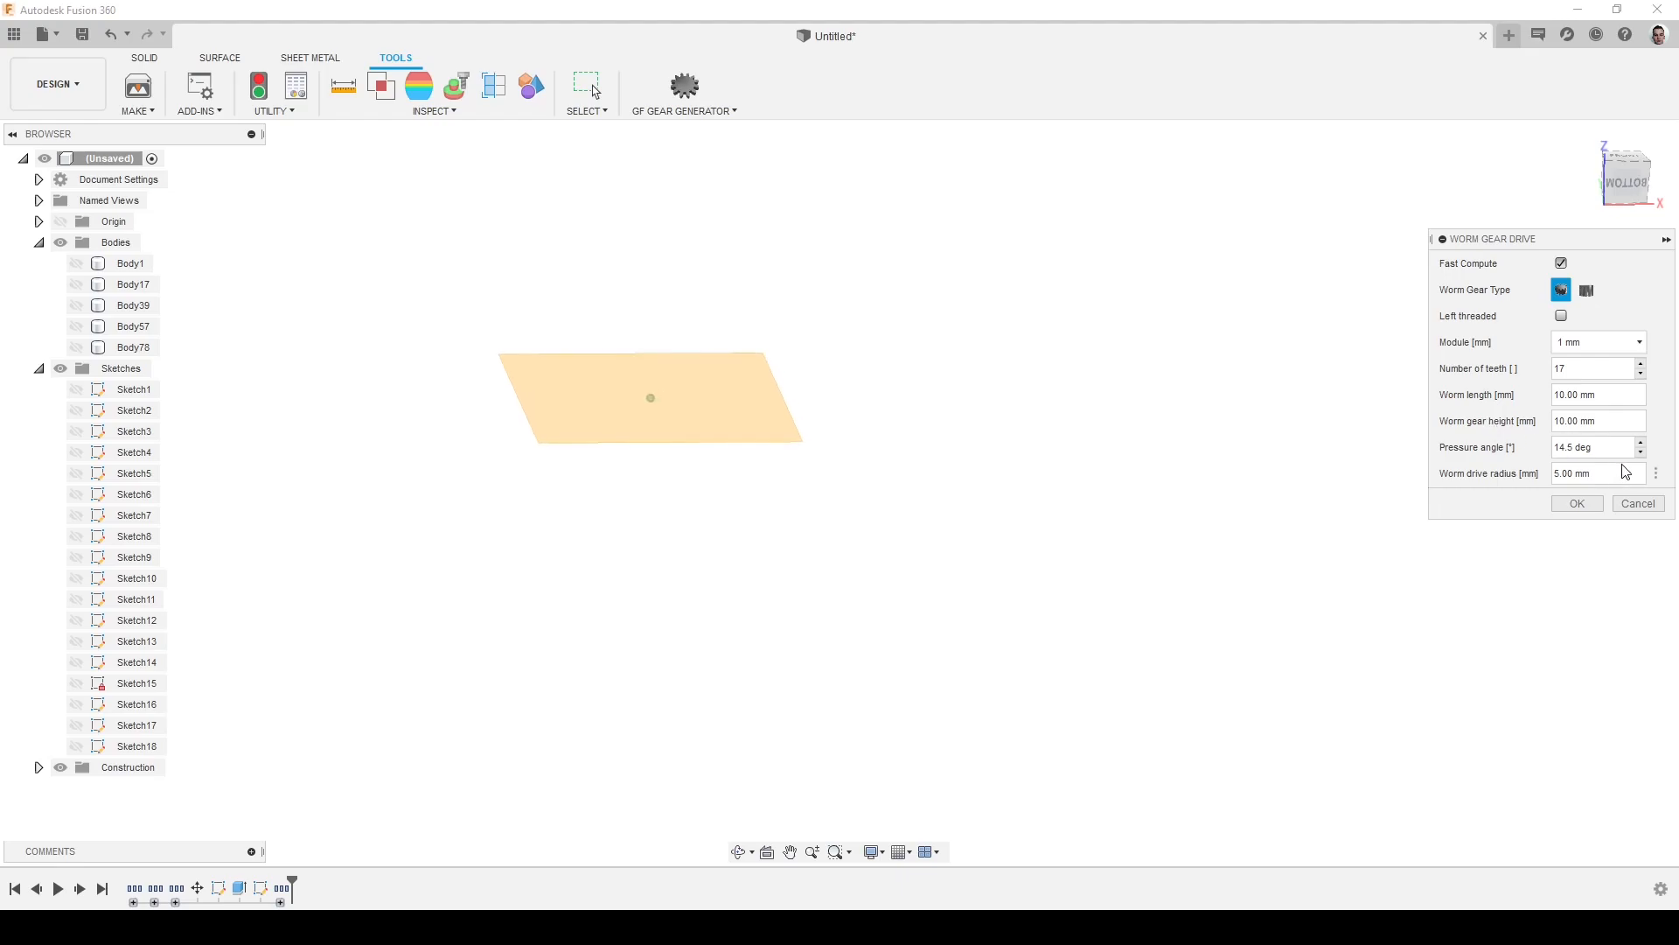
type("20")
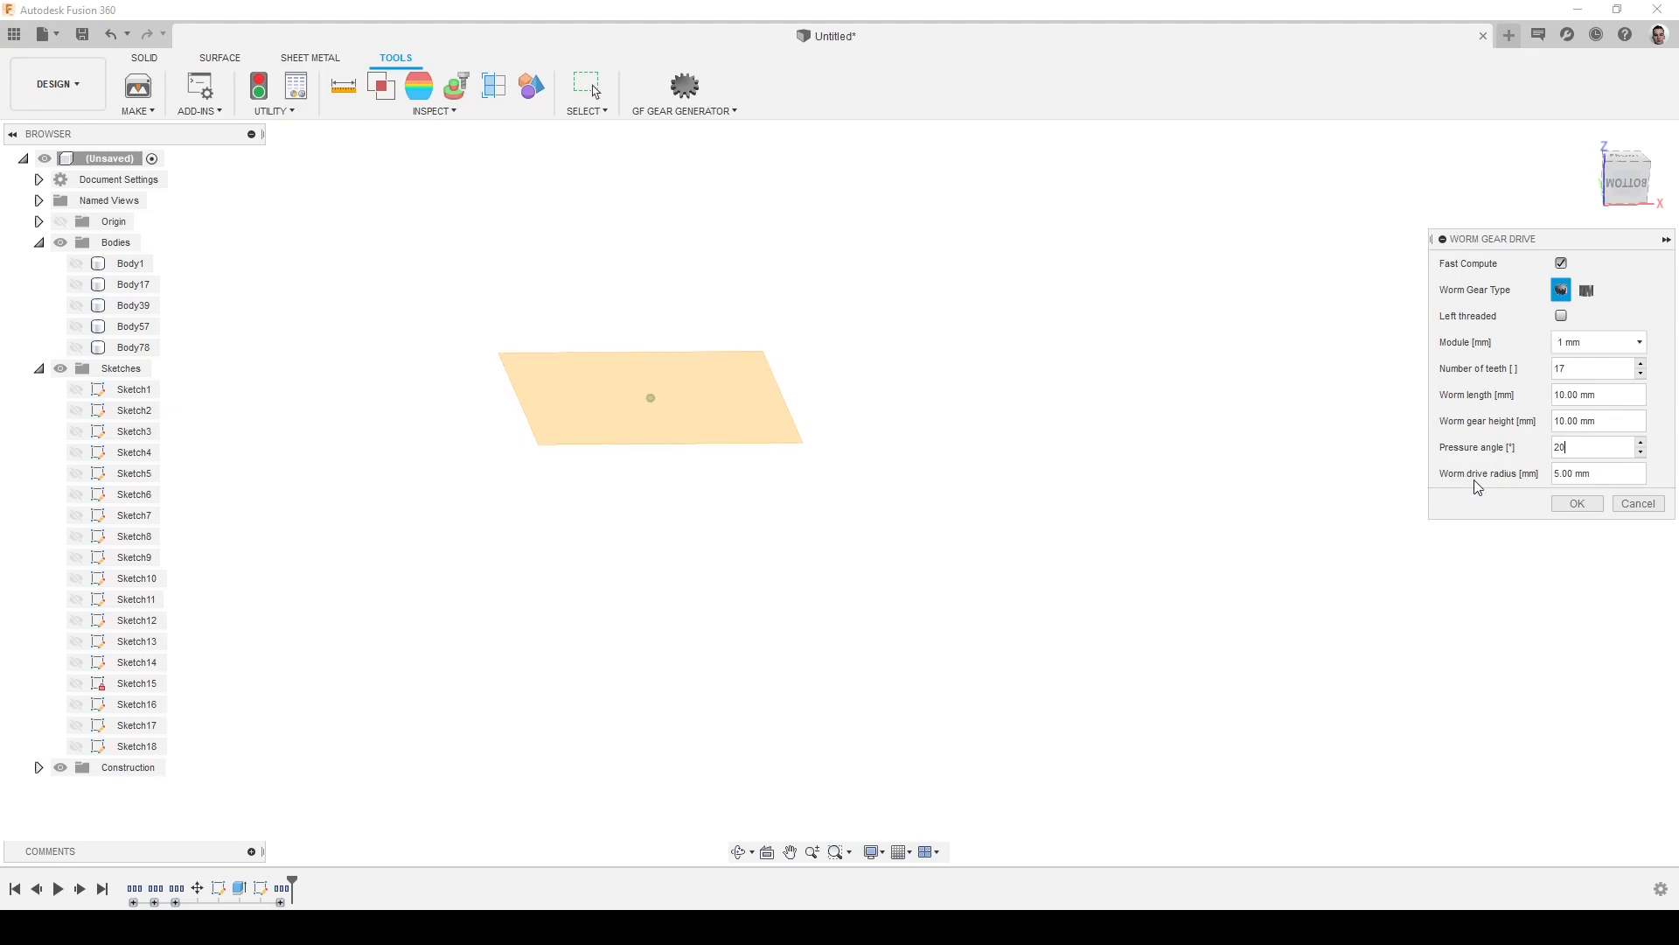
left_click(1557, 482)
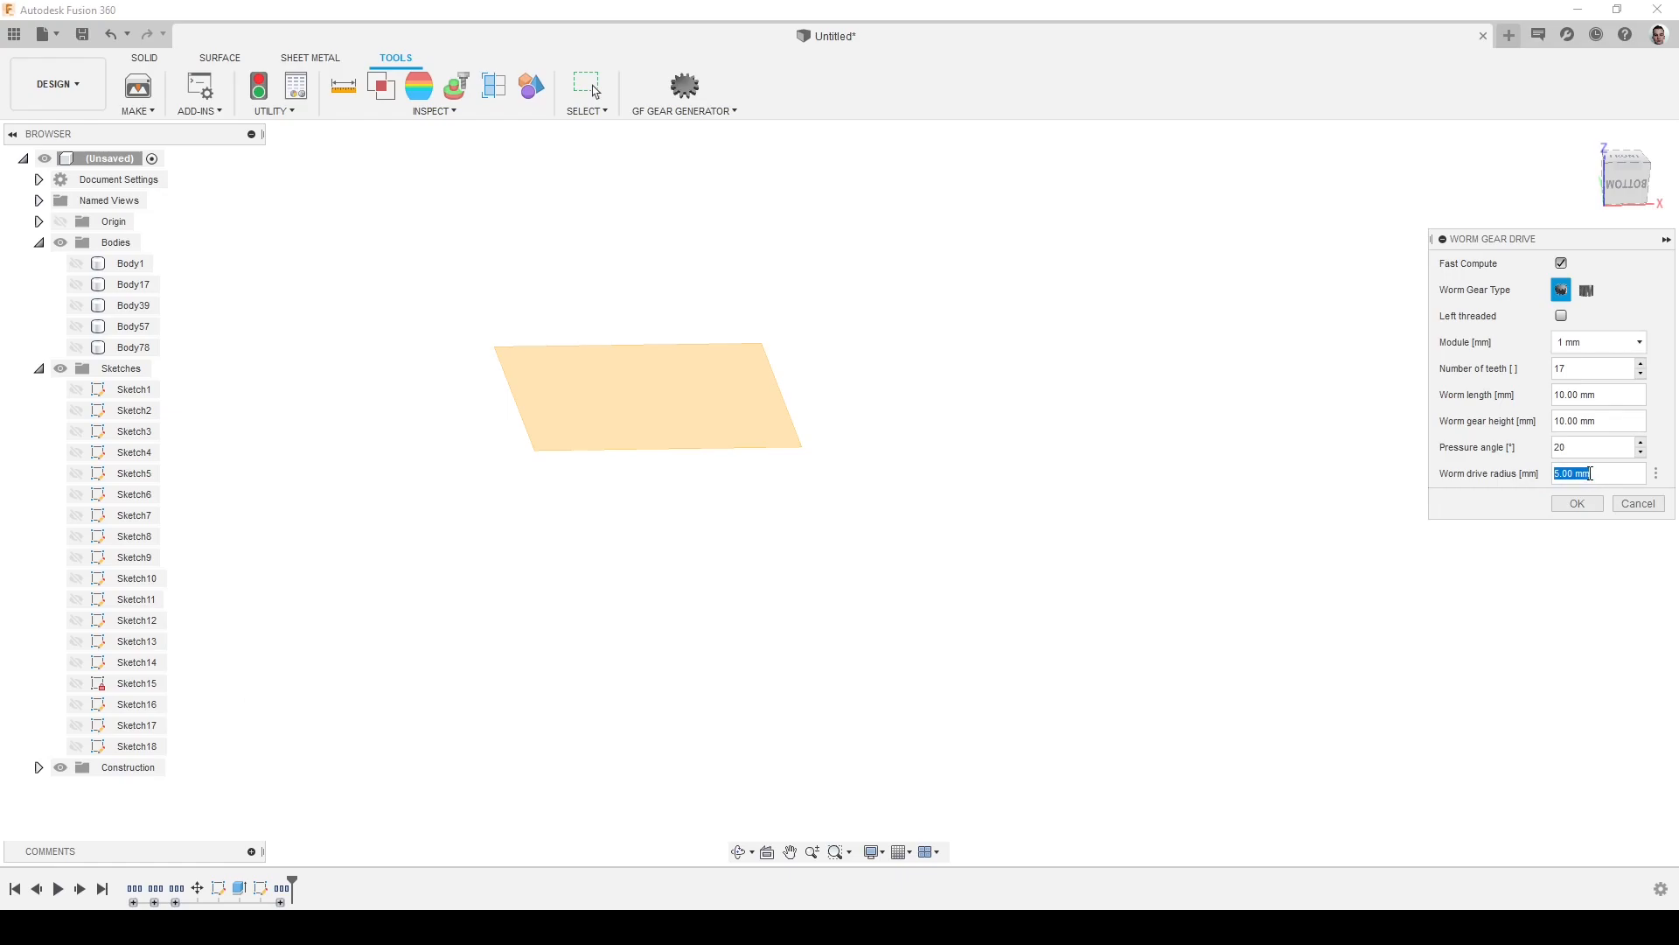
left_click(1579, 504)
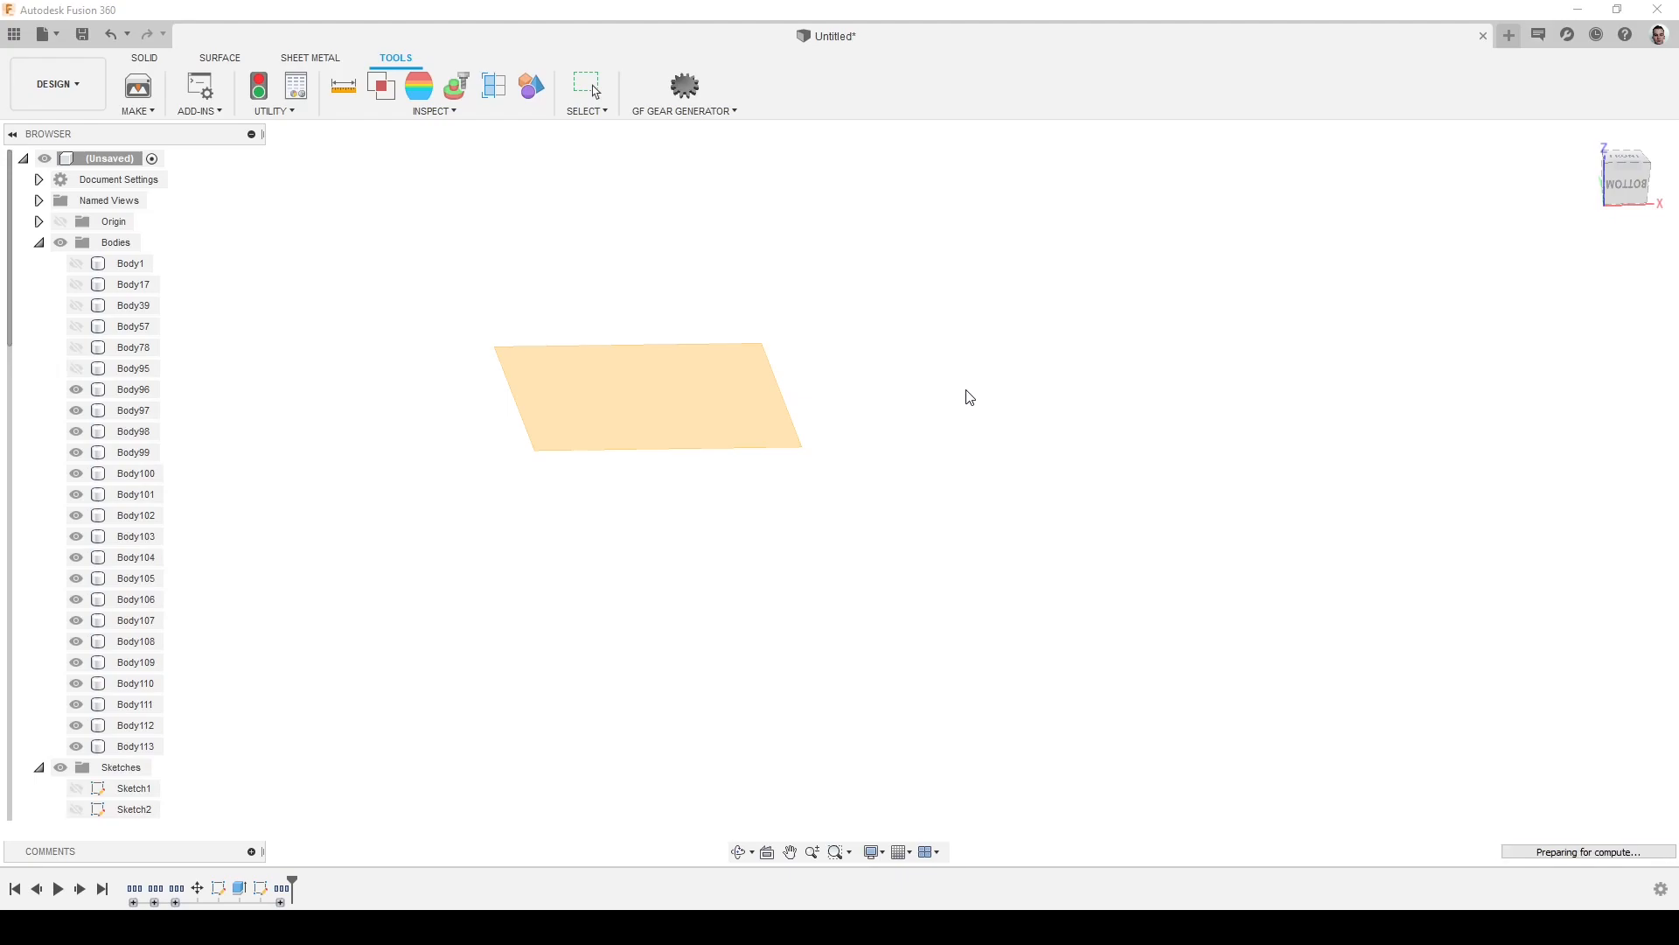
Hide Body1, Body17, Body39, Body57 and Body78 so that only the worm Body95 and gear Body96 are shown
left_click(76, 369)
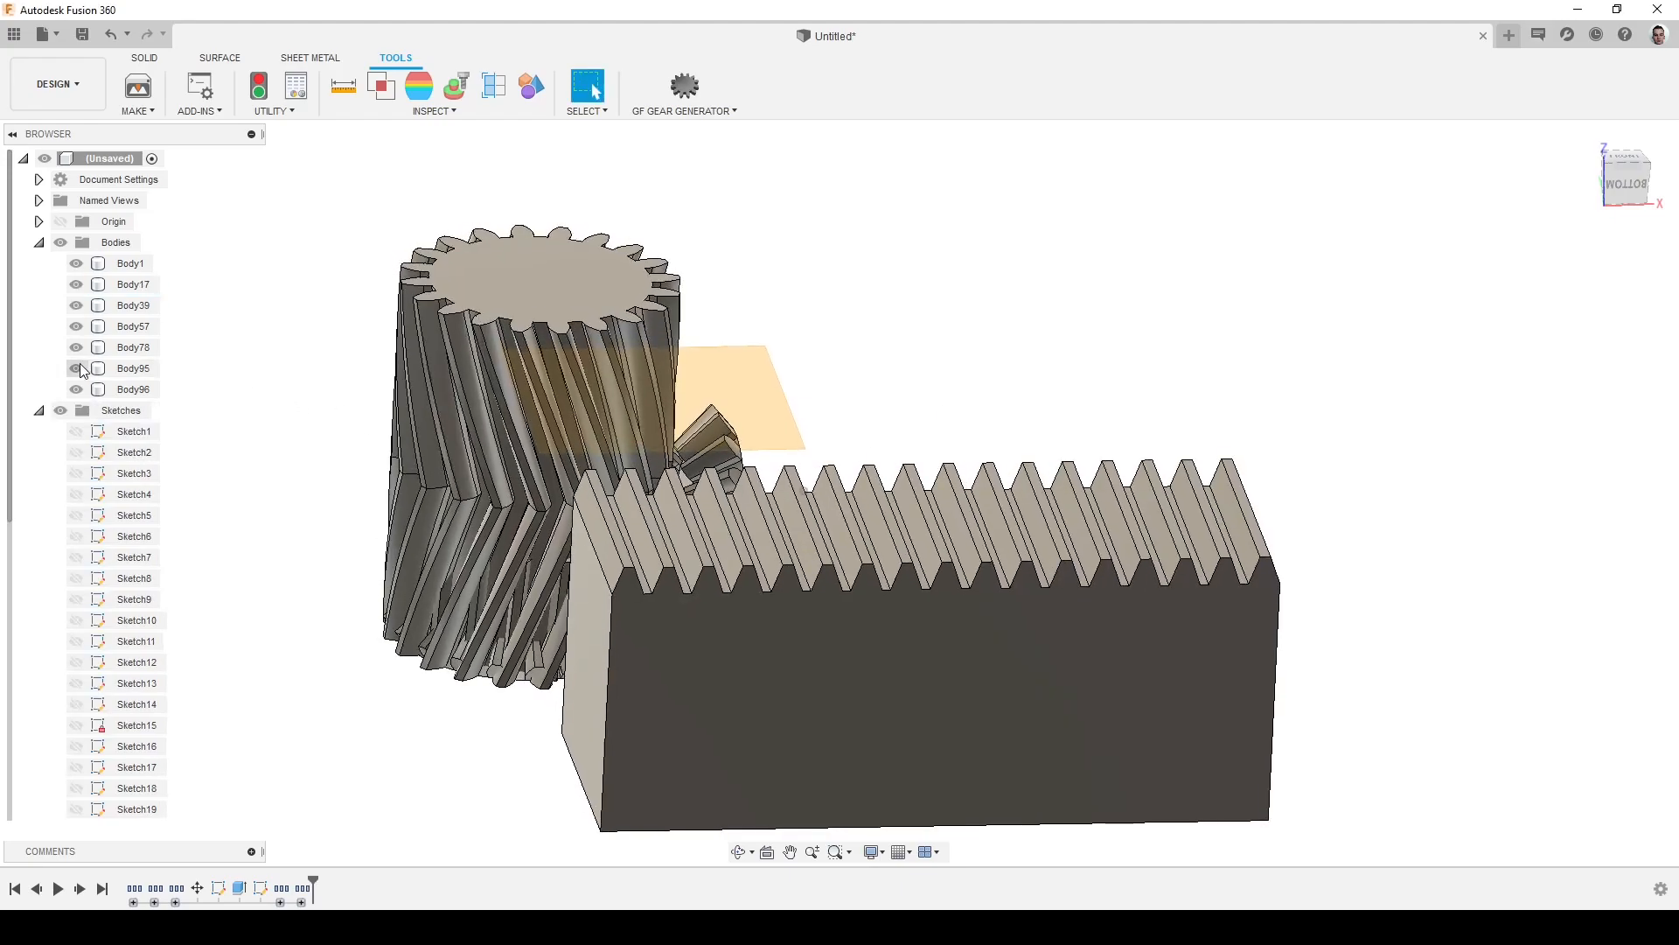
left_click(76, 347)
left_click(76, 305)
left_click(76, 284)
left_click(76, 263)
left_click(75, 329)
left_click(76, 347)
left_click(229, 330)
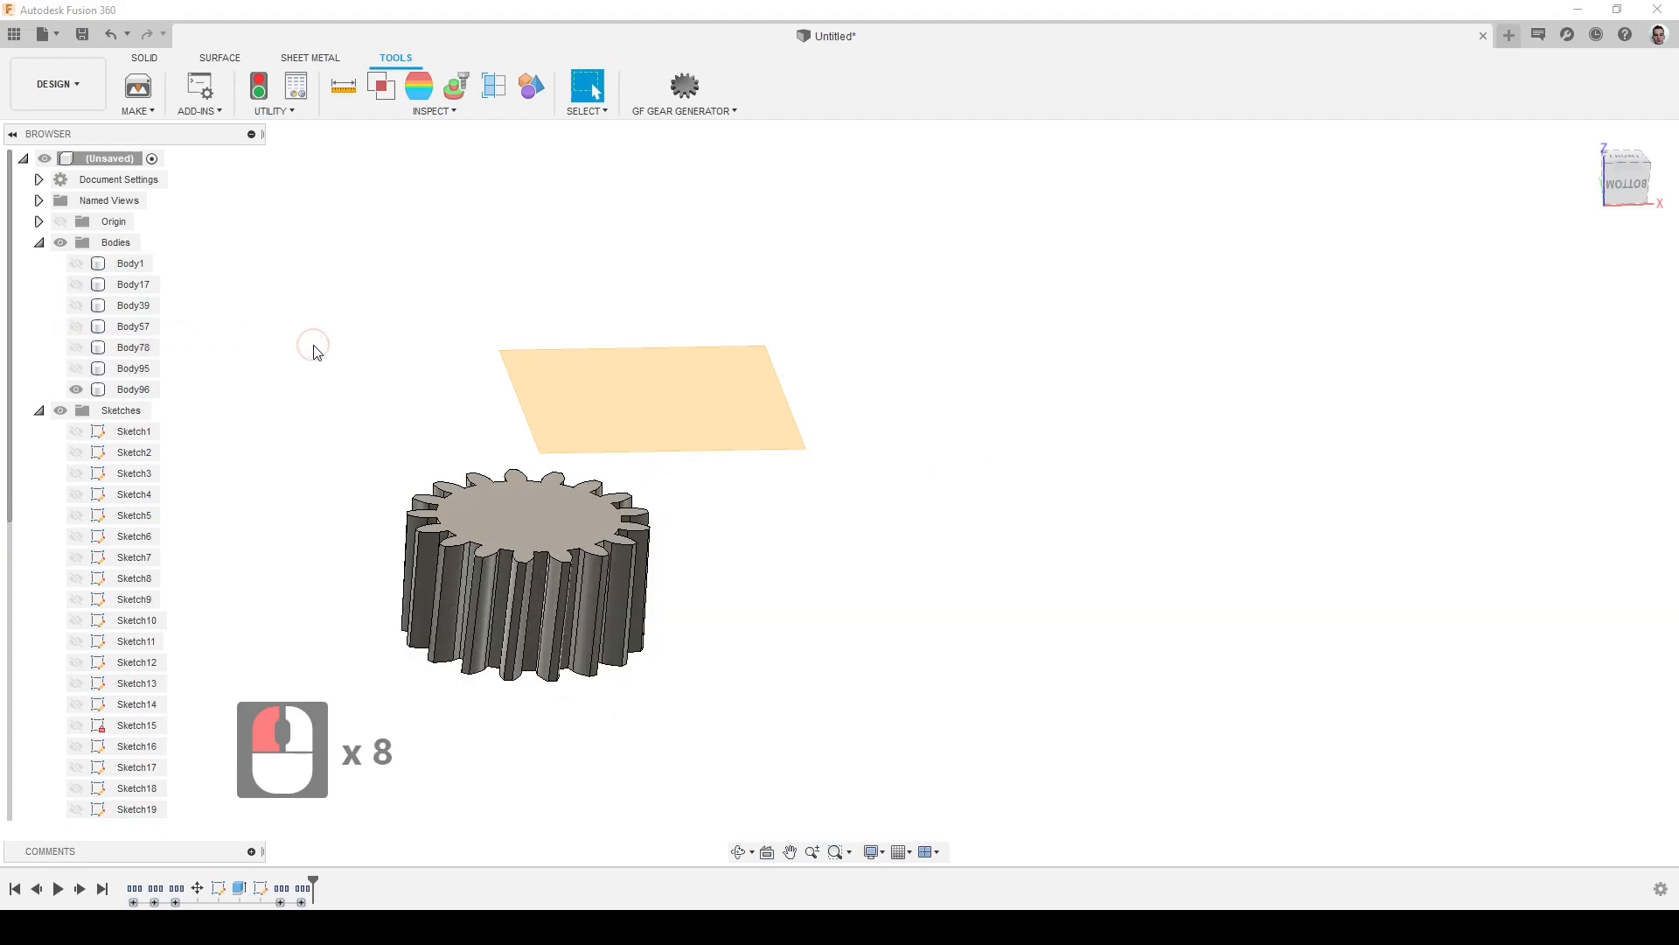
middle_click_drag(314, 348, 312, 371, "shift")
left_click(76, 366)
middle_click_drag(411, 353, 412, 353, "shift")
left_click(1084, 394)
middle_click_drag(1084, 393, 1025, 387, "shift")
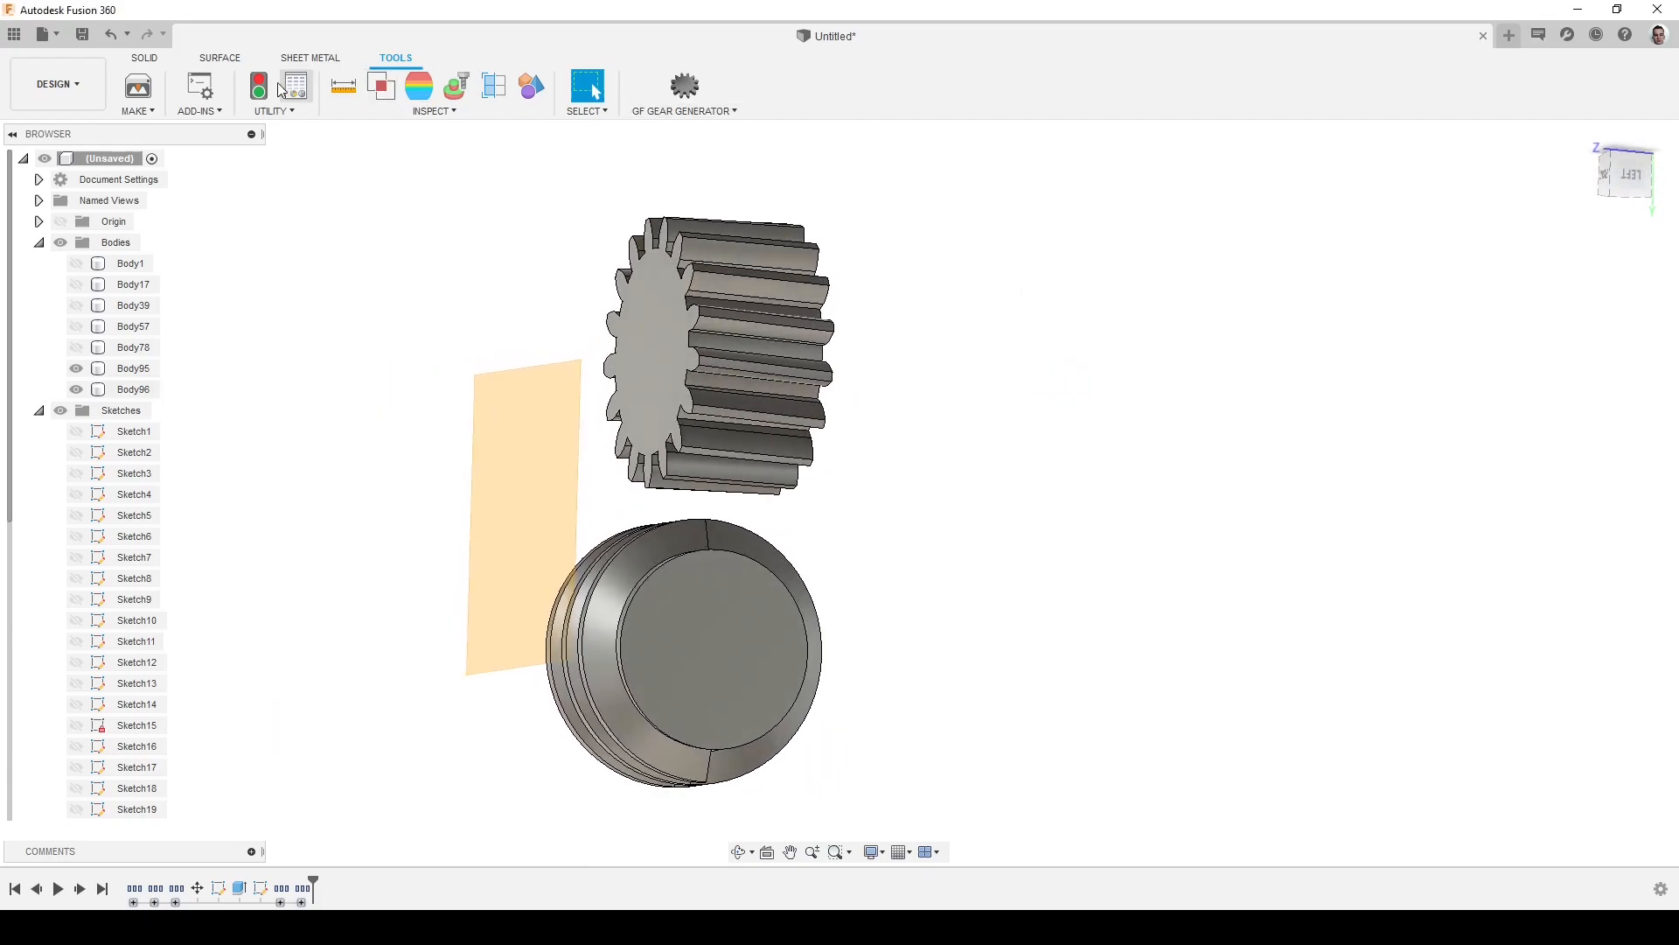
Measure the tip arc edge of one tooth on the worm gear
left_click(344, 87)
left_click(780, 386)
scroll(721, 369, "up", 9)
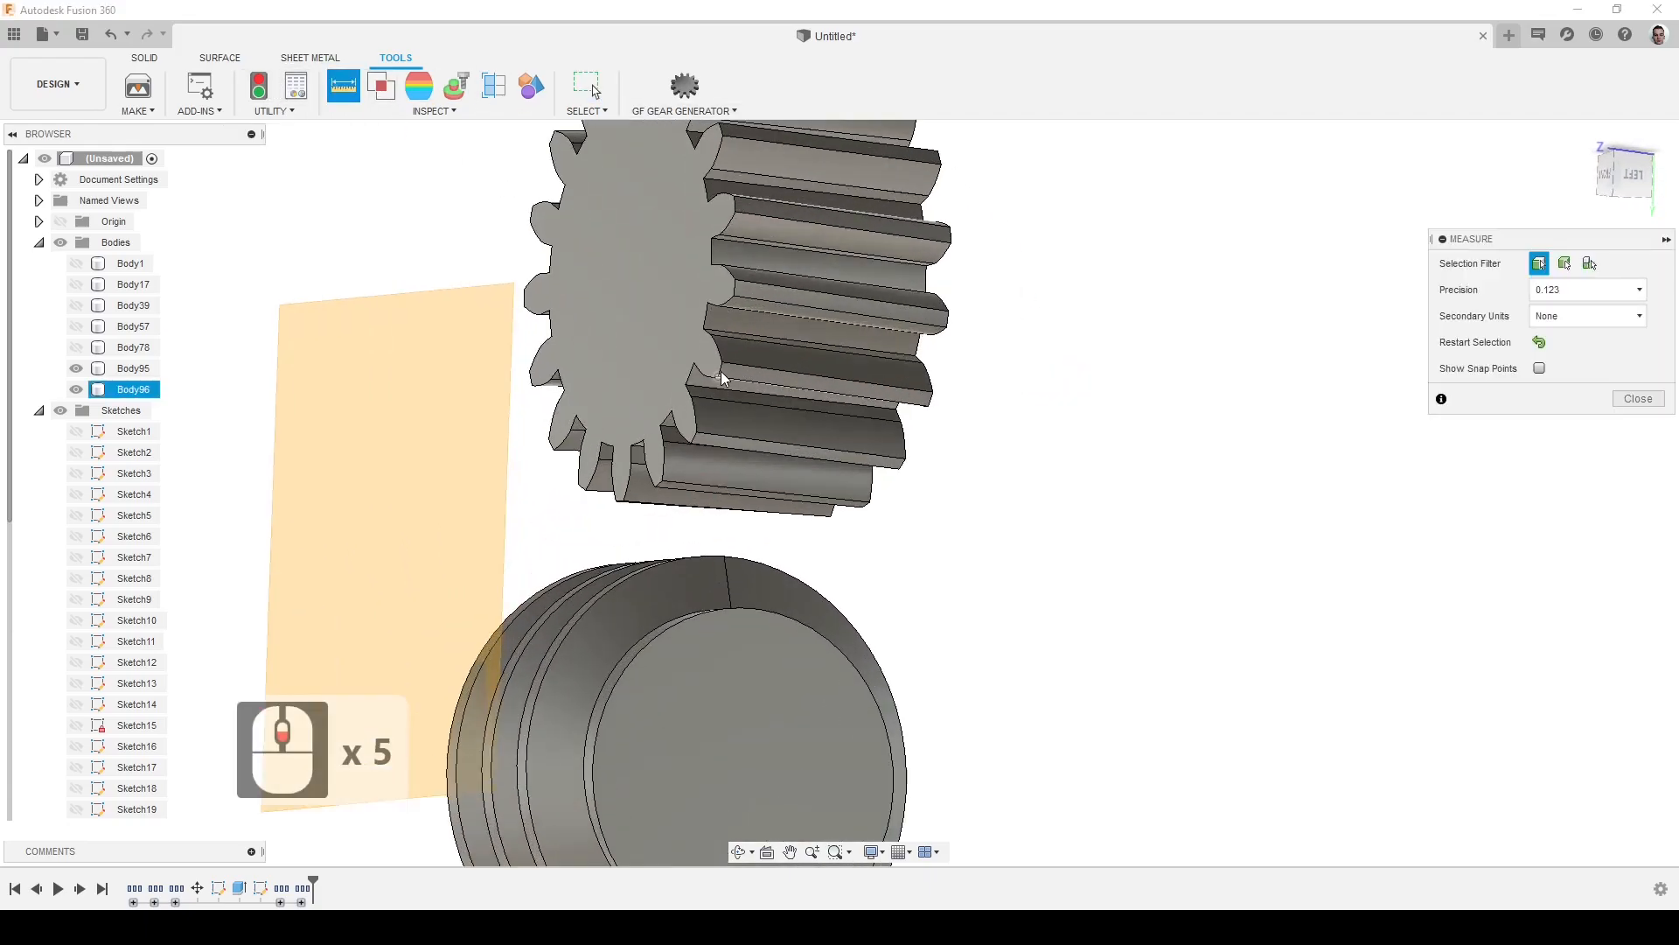
scroll(721, 369, "up", 5)
left_click(719, 369)
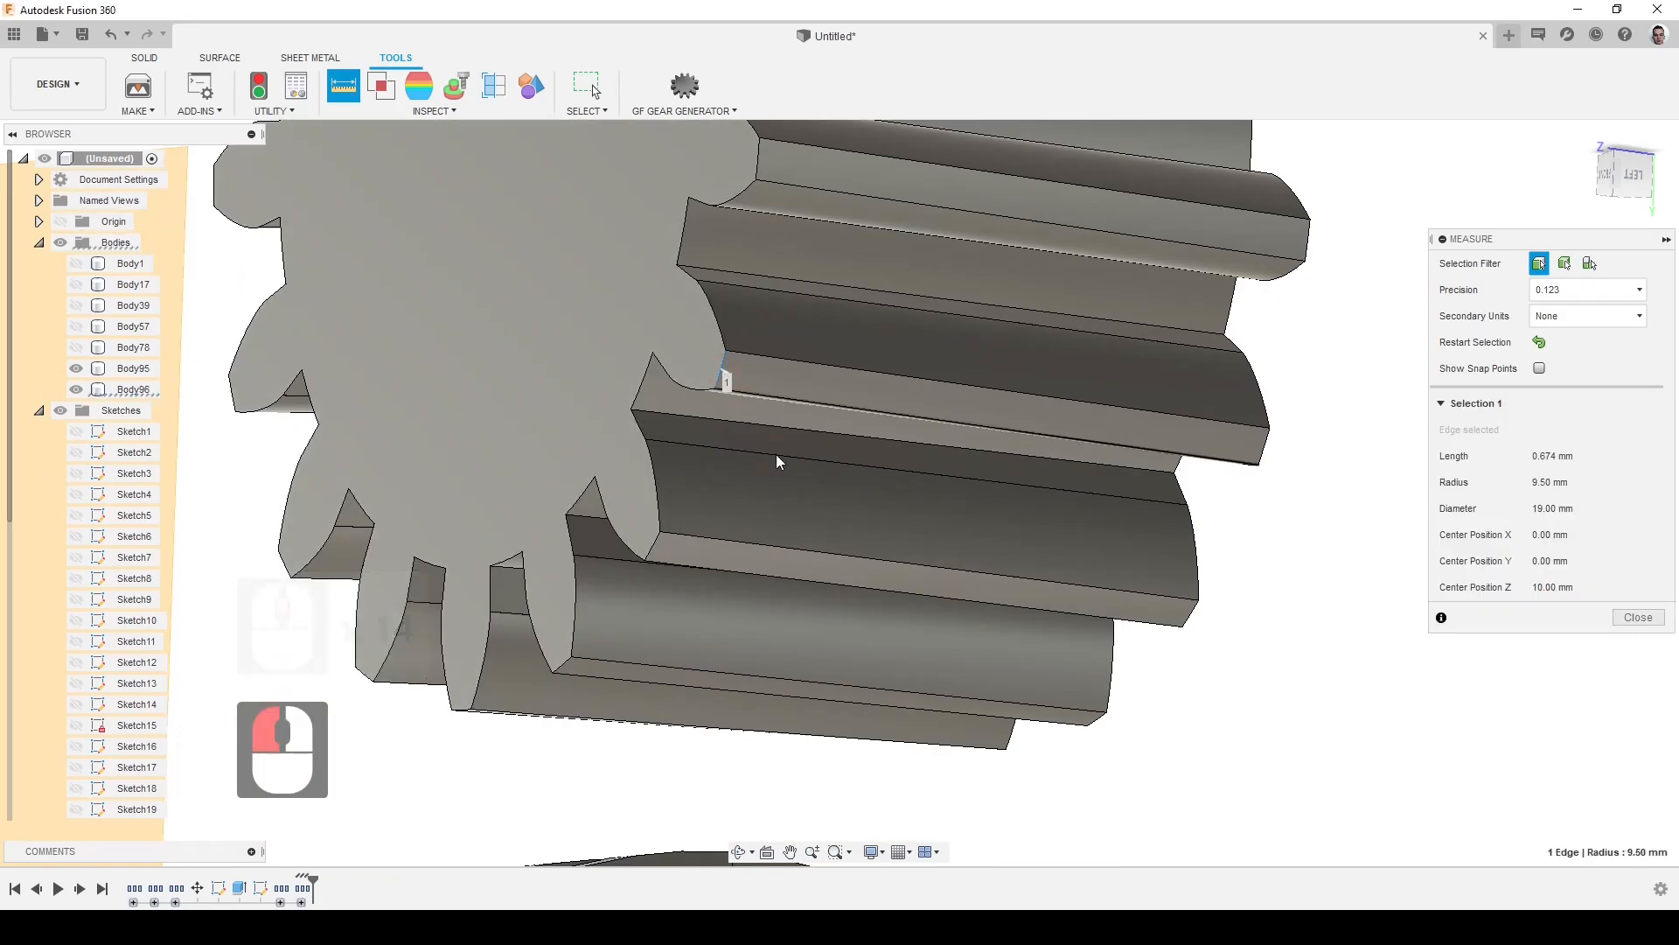
Measure the worm's thread edge and the radius of its cylindrical core face
scroll(776, 459, "down", 10)
scroll(776, 458, "down", 1)
left_click(1053, 514)
scroll(656, 560, "up", 4)
left_click(643, 557)
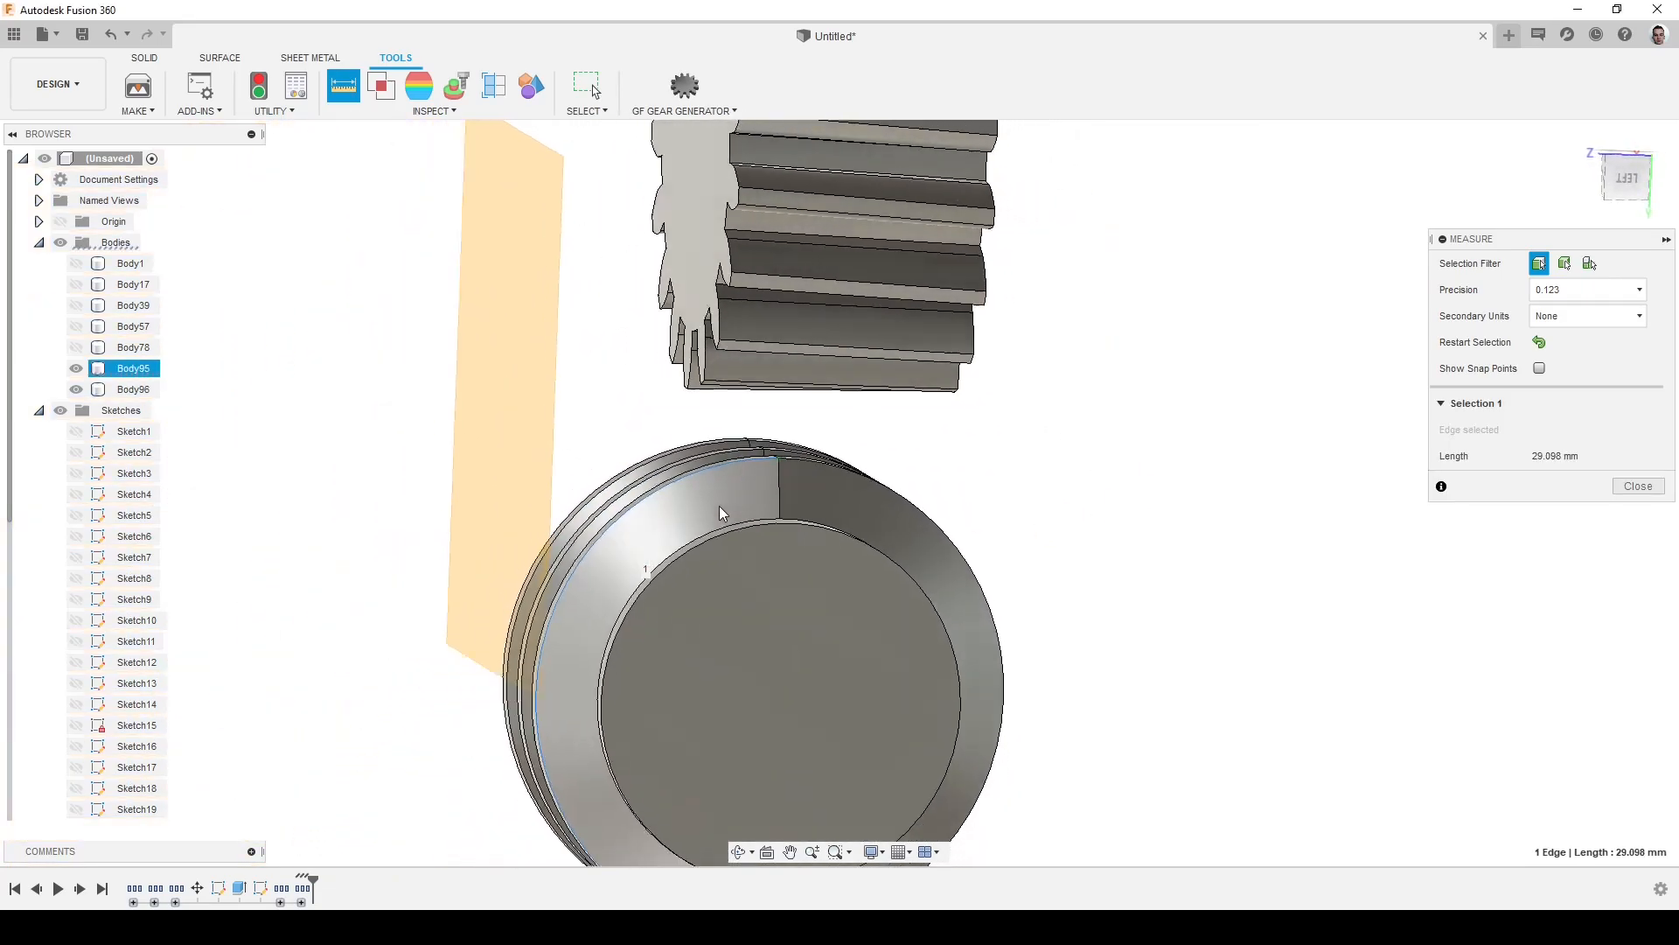
left_click(1193, 534)
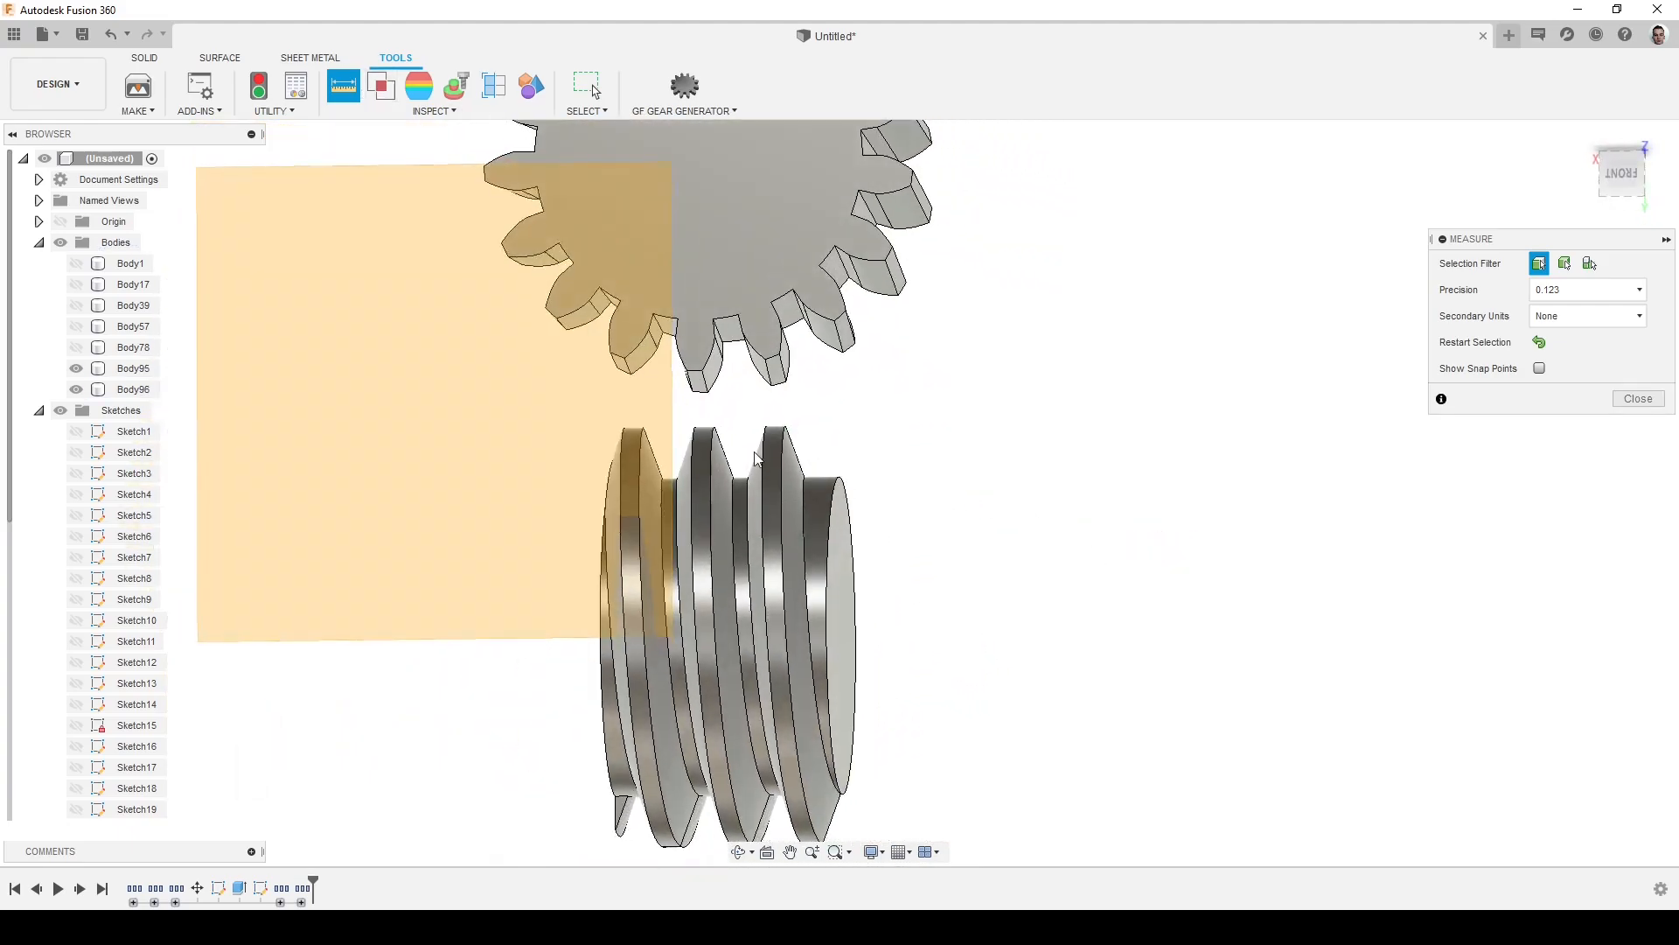
left_click(819, 495)
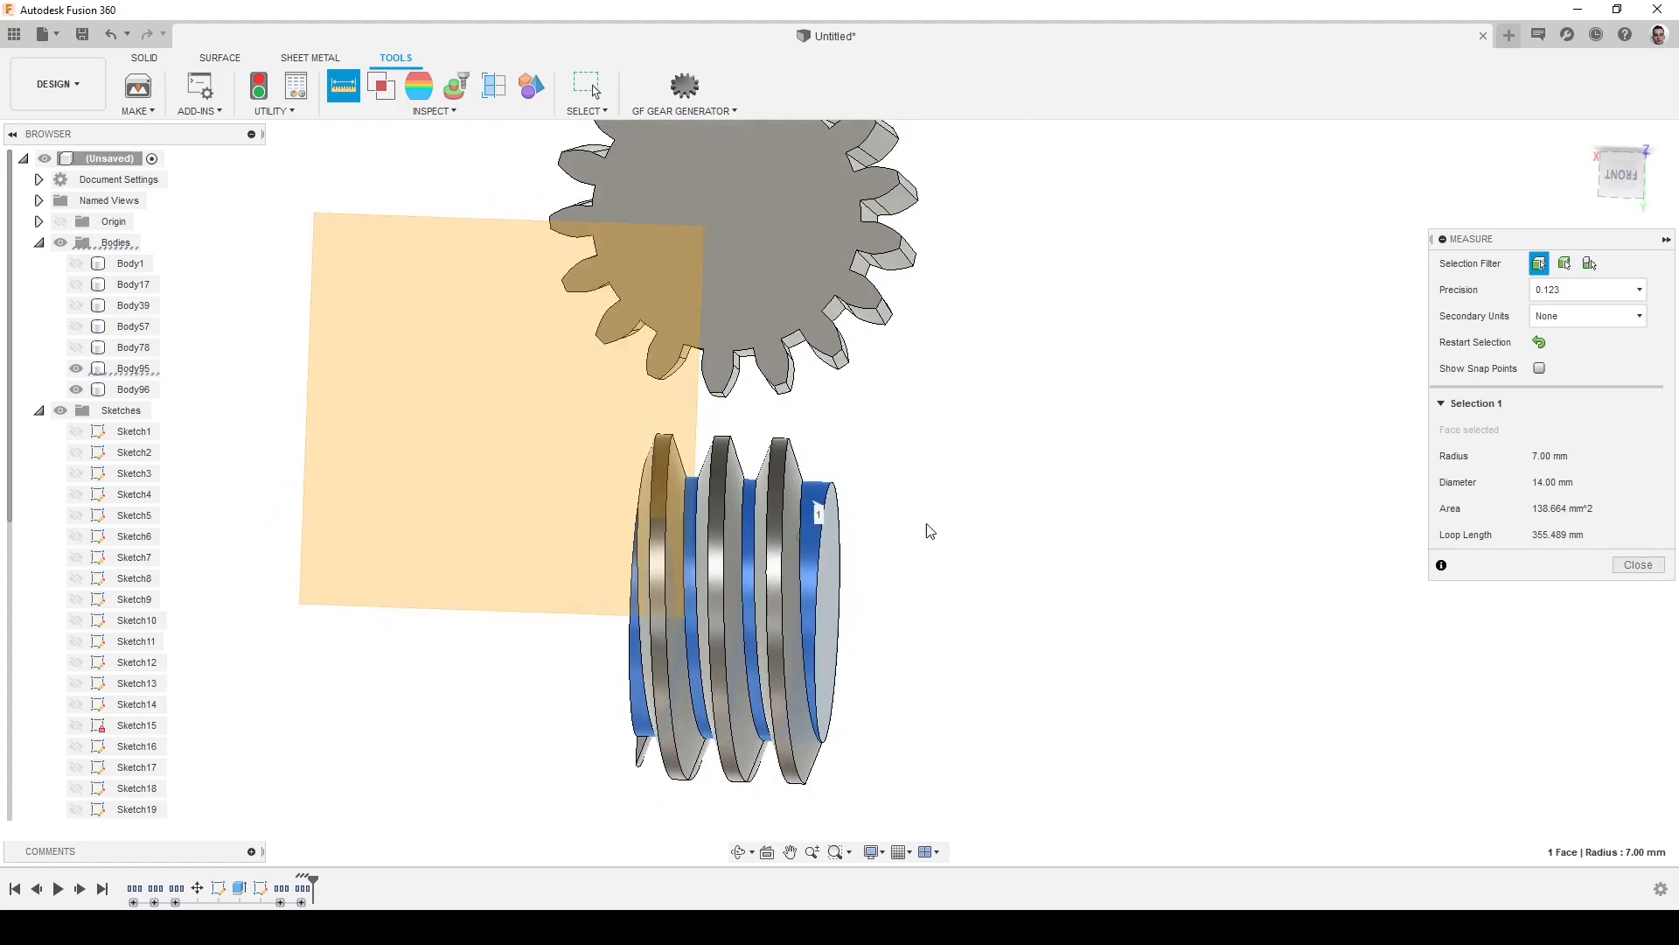
left_click(1637, 565)
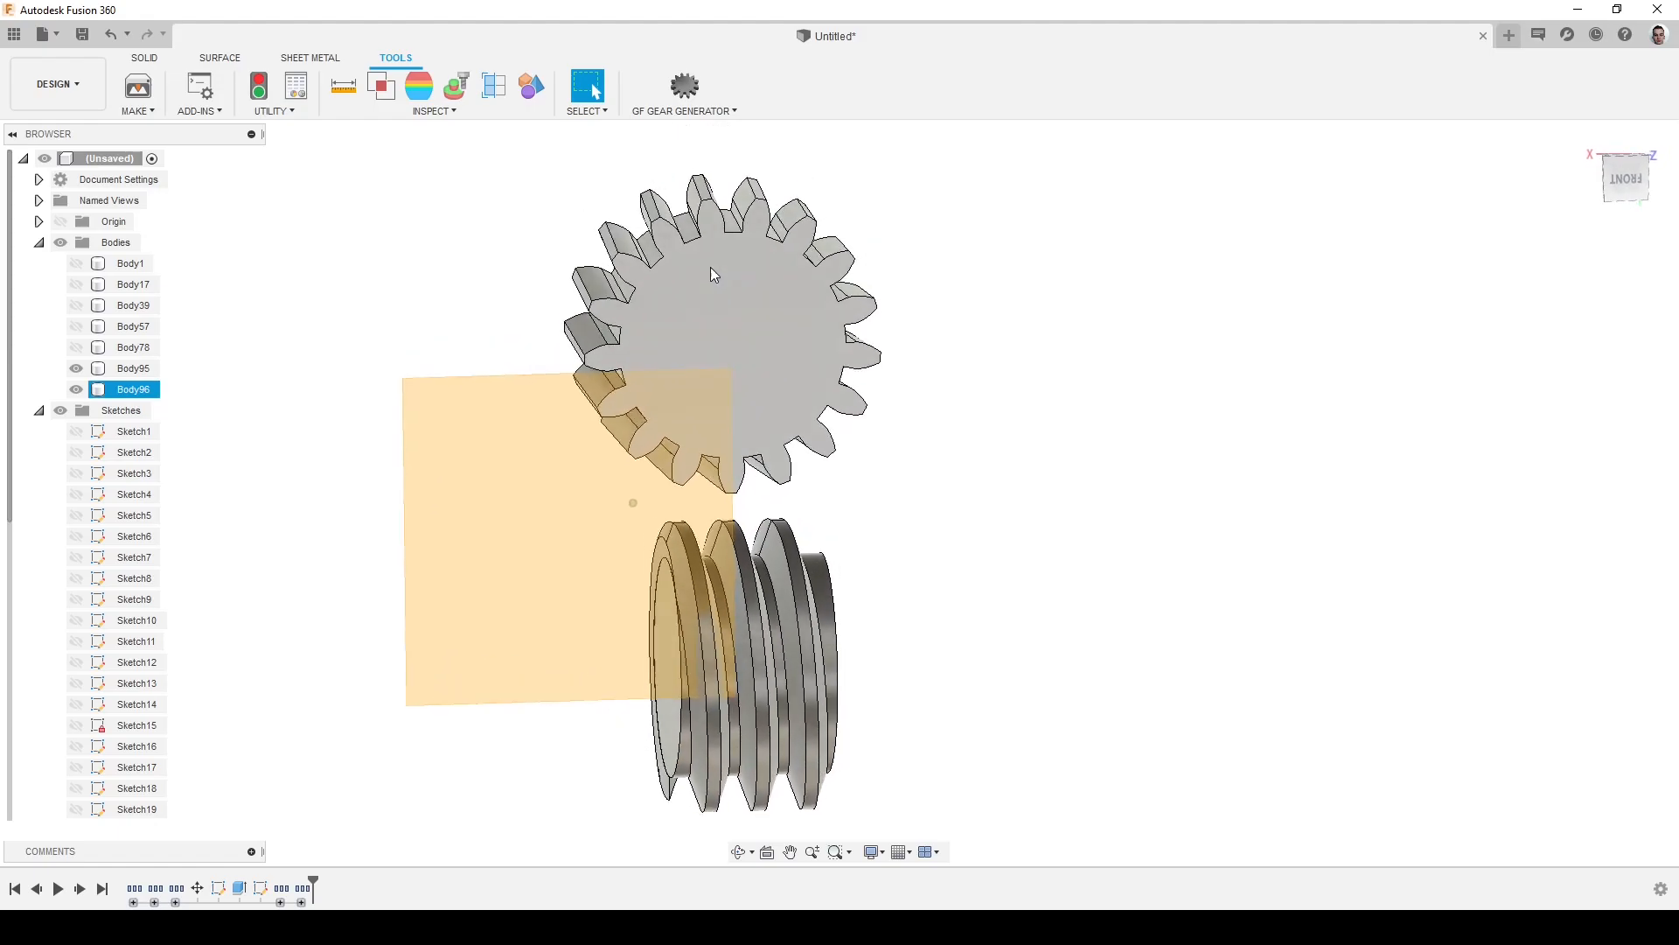
Undo the last body visibility changes and show the worm Body95 again beside the gear
left_click(1628, 178)
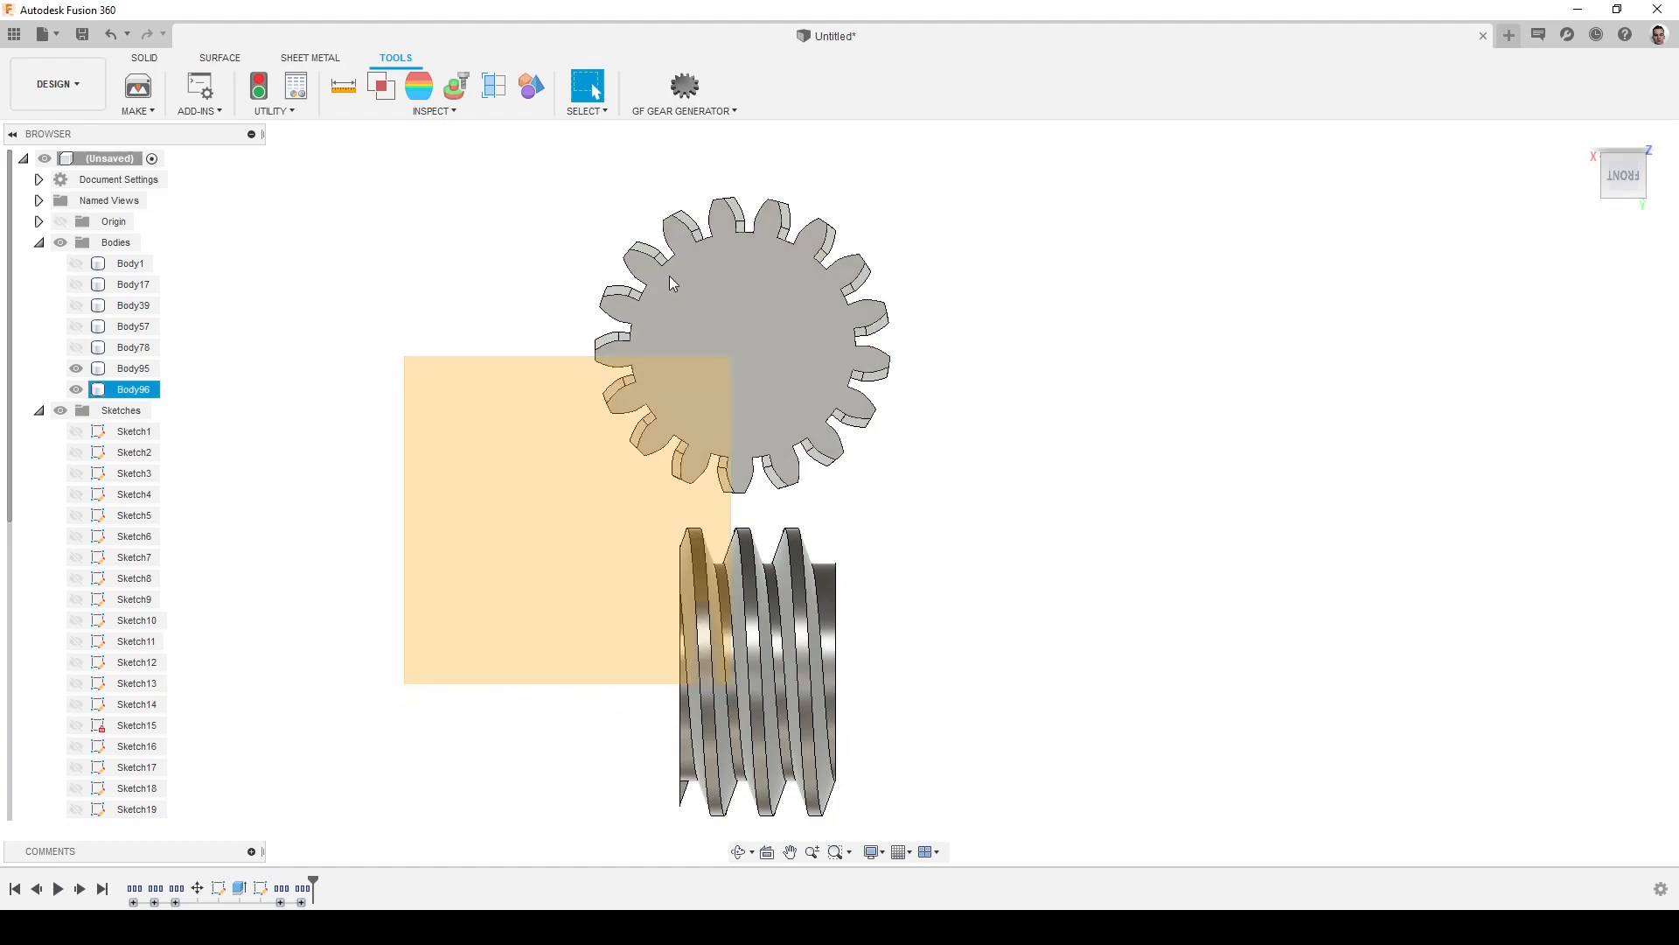
left_click(302, 764)
key("ctrl+z")
key("ctrl+z")
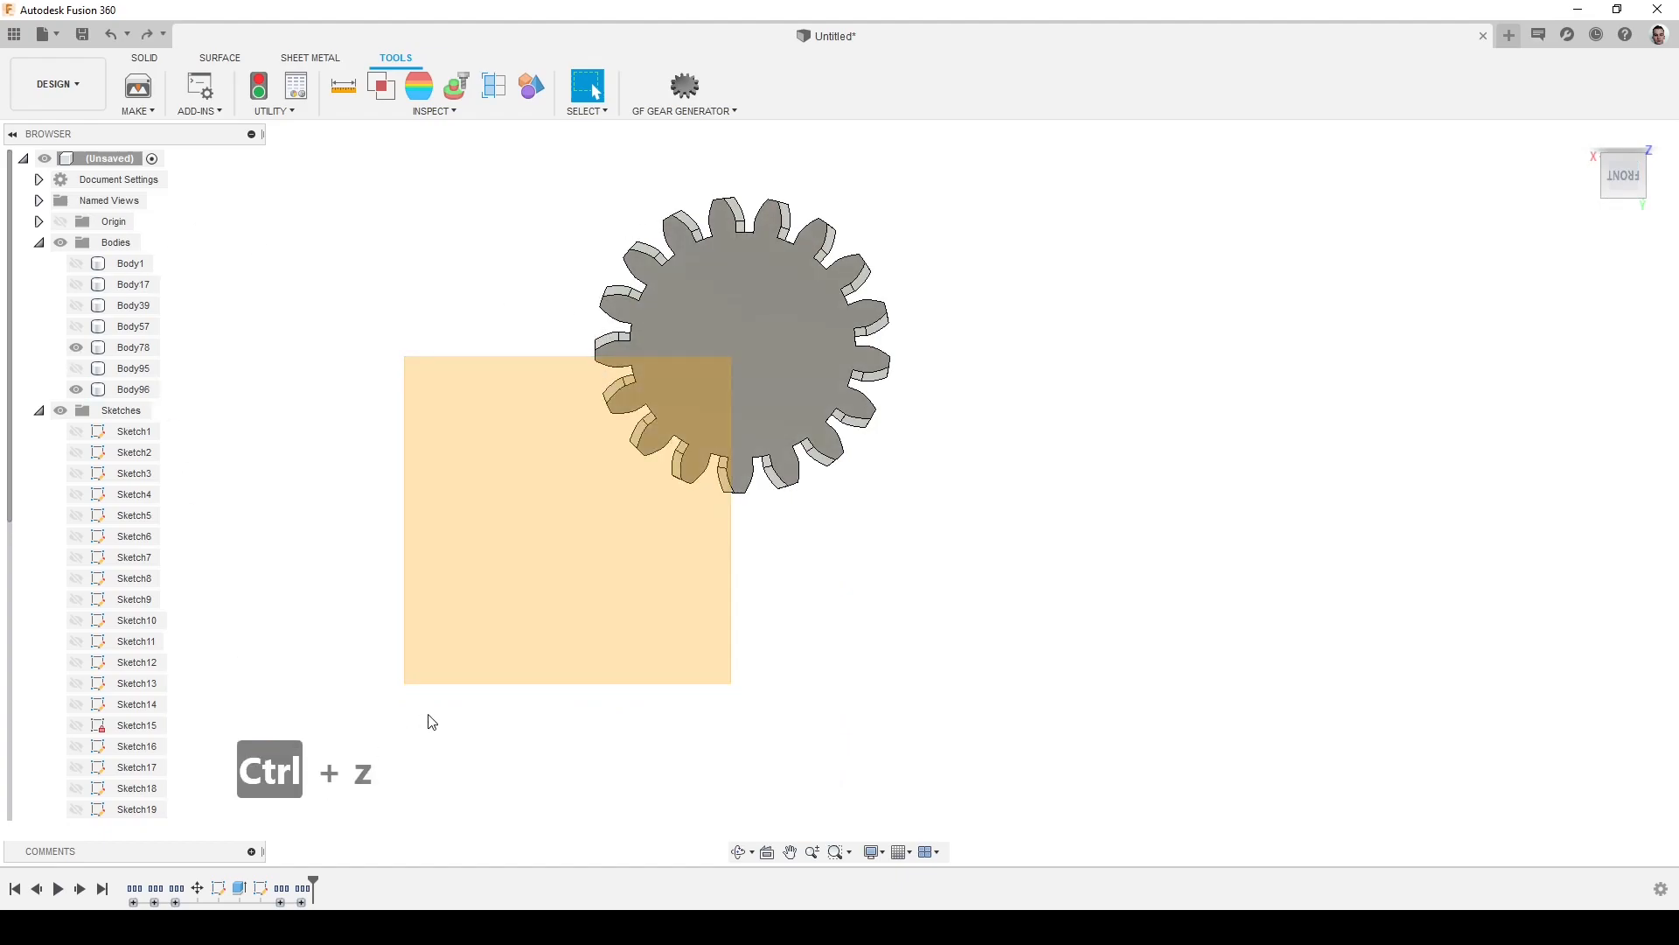
left_click(77, 367)
left_click(747, 334)
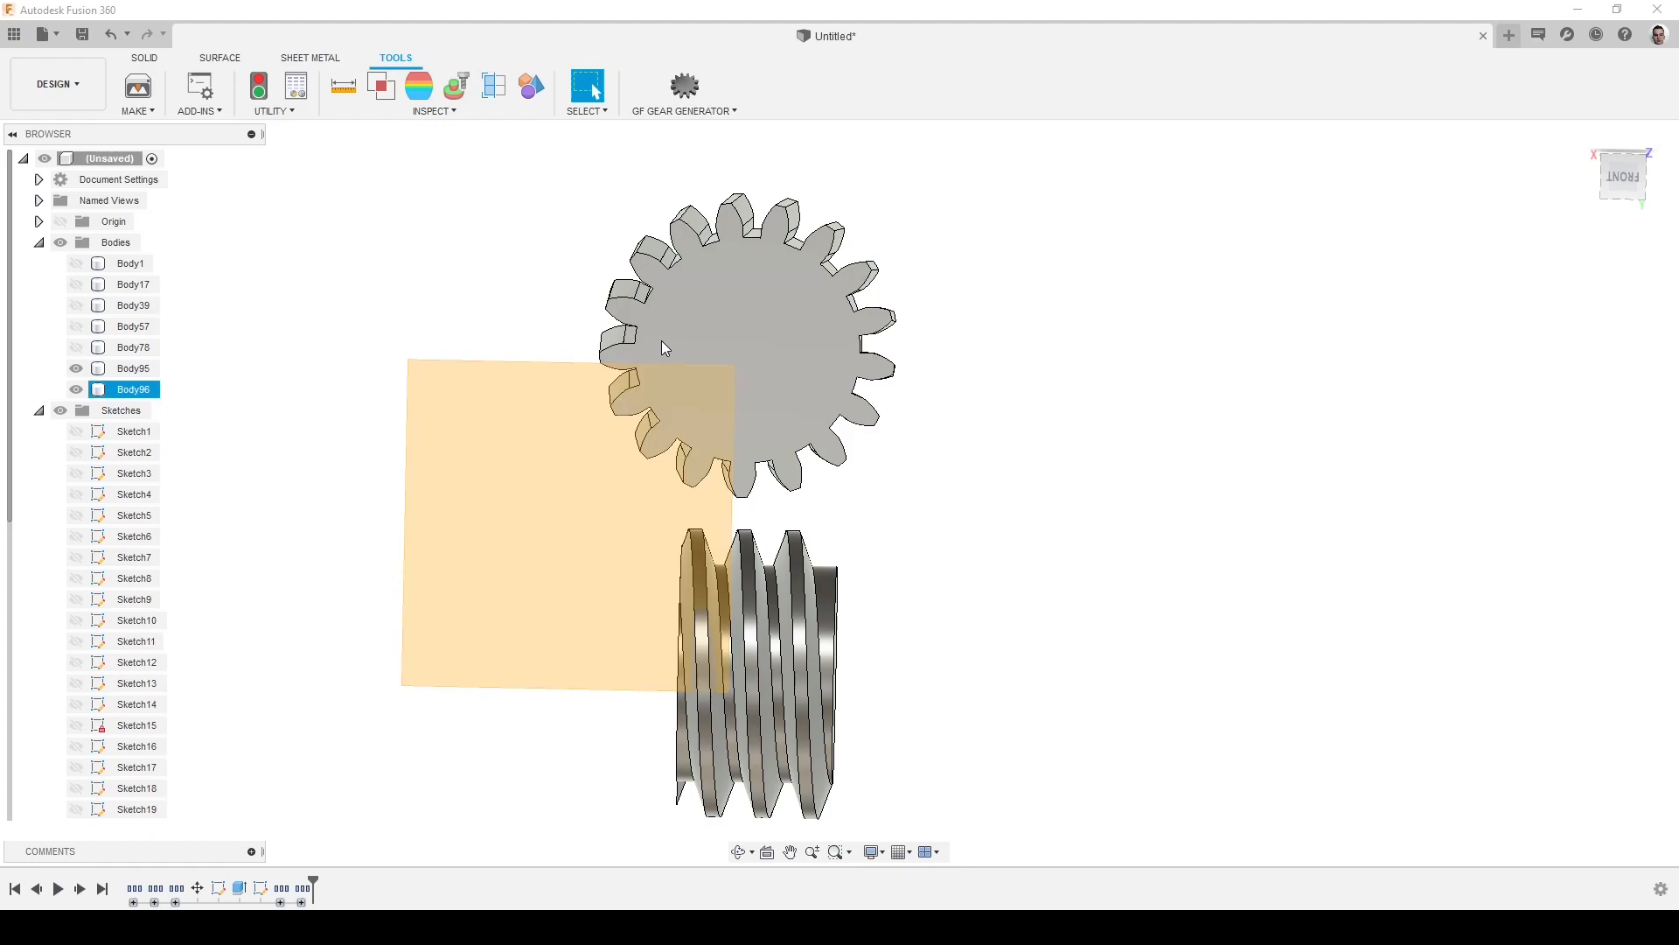
Examine how the helical gear's teeth line up with the worm's thread from several angles
middle_click_drag(661, 353, 686, 523, "shift")
left_click(722, 728)
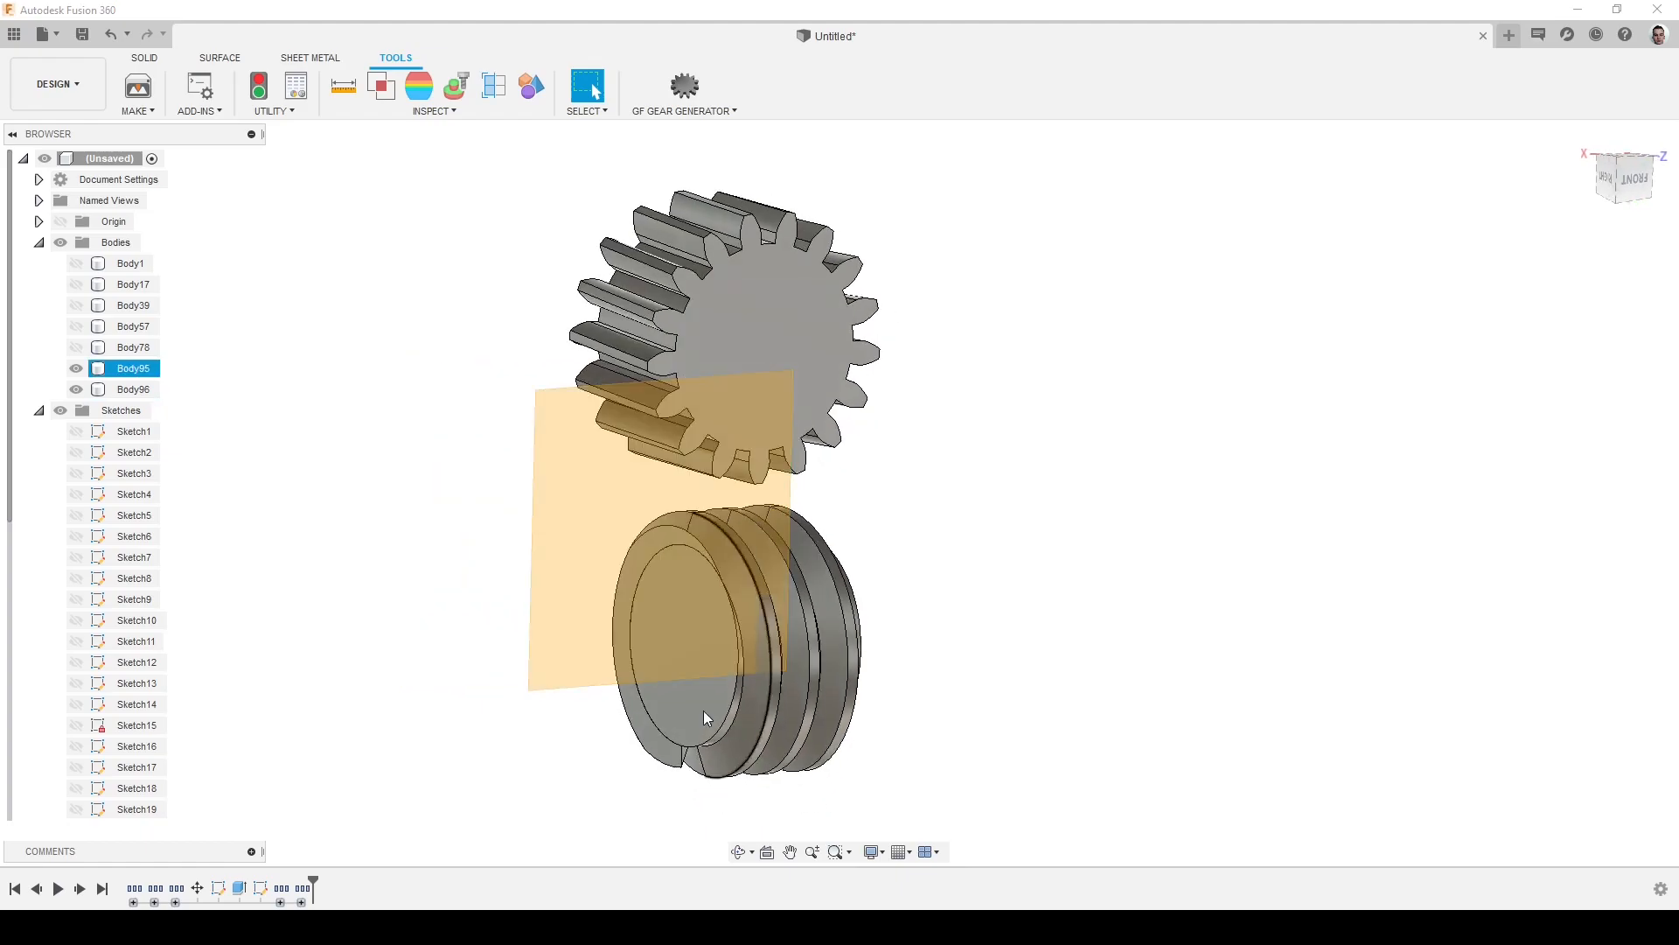
left_click(837, 247)
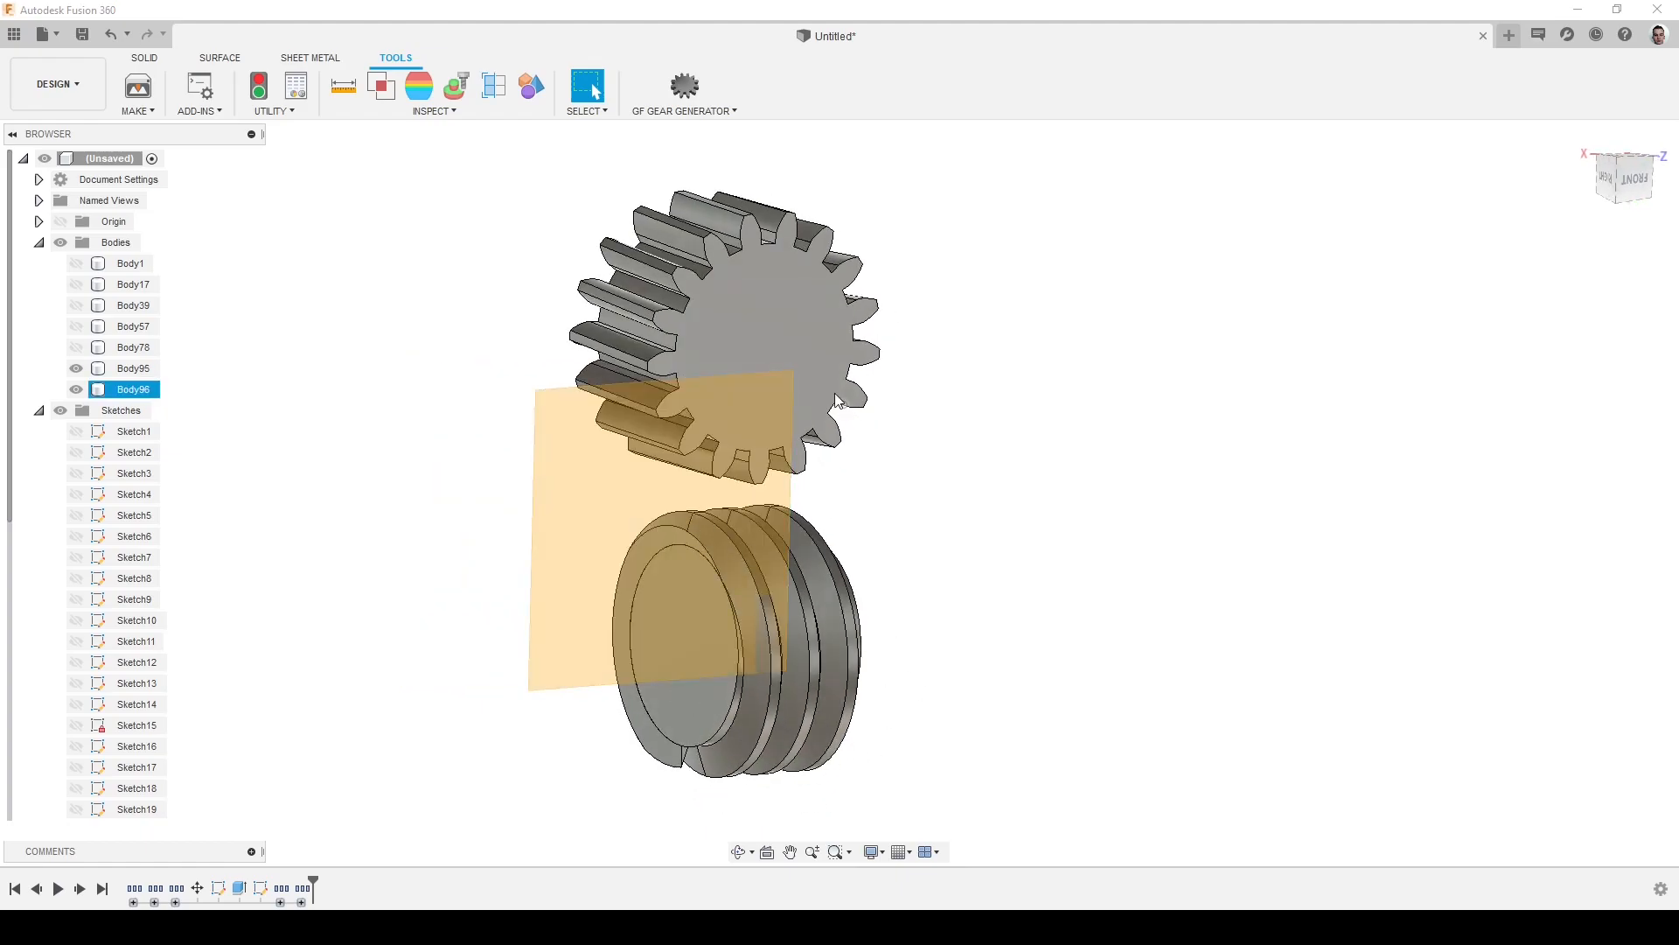
middle_click_drag(663, 495, 784, 392, "shift")
middle_click_drag(867, 315, 890, 289, "shift")
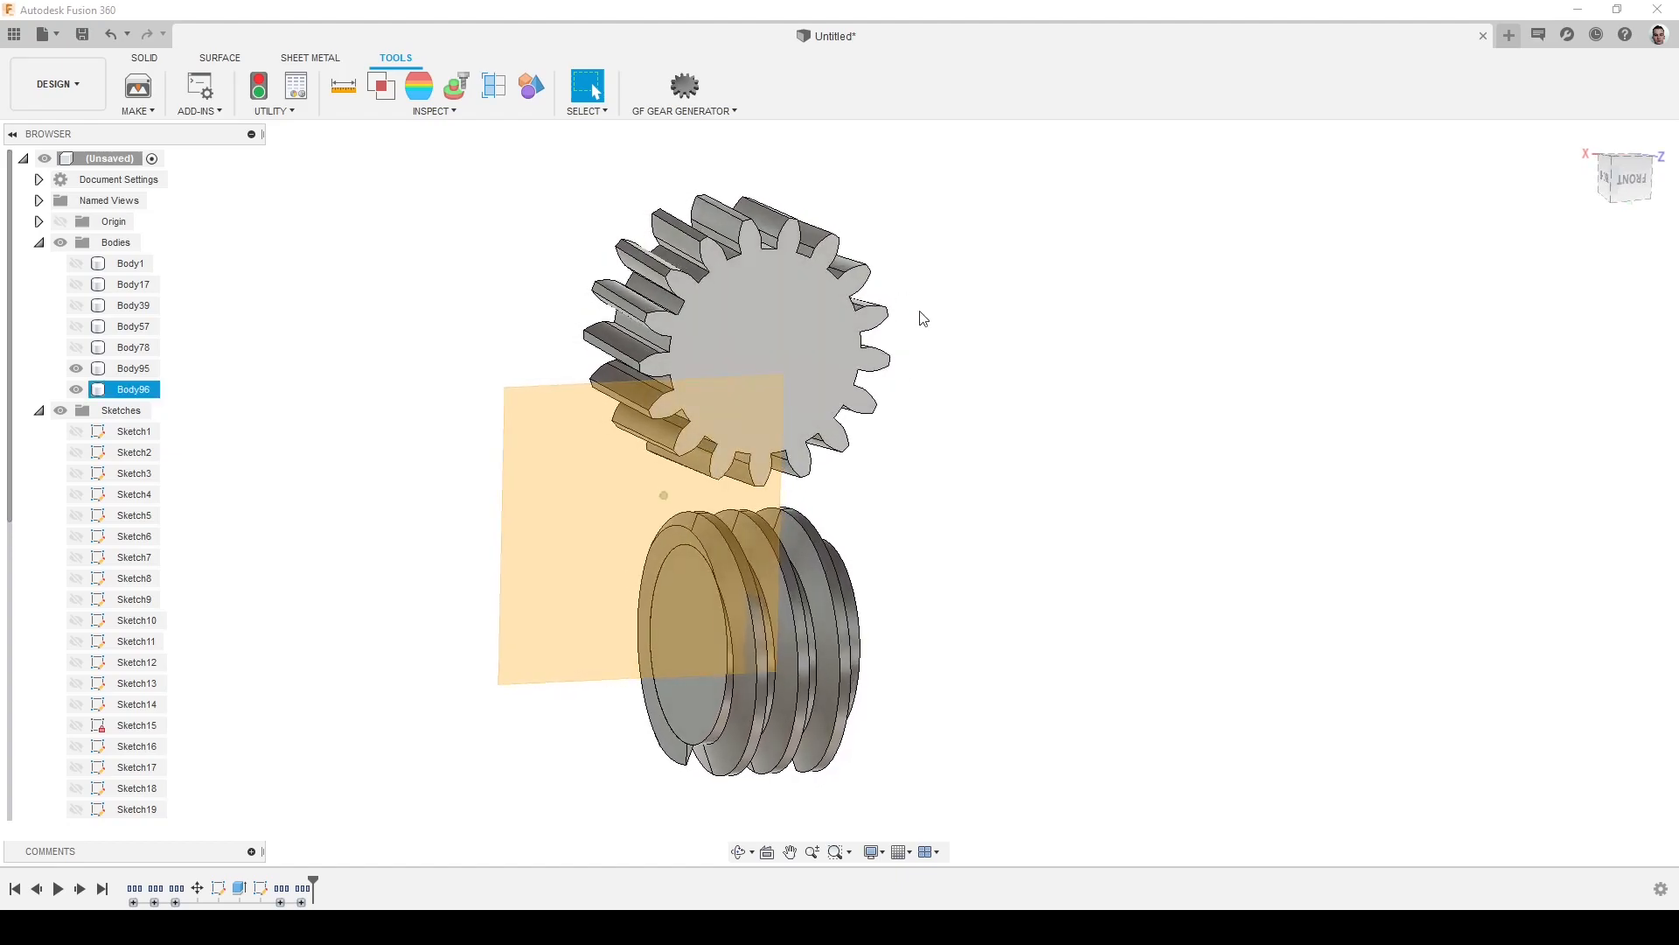
middle_click_drag(726, 373, 728, 374, "shift")
middle_click_drag(717, 523, 745, 537, "shift")
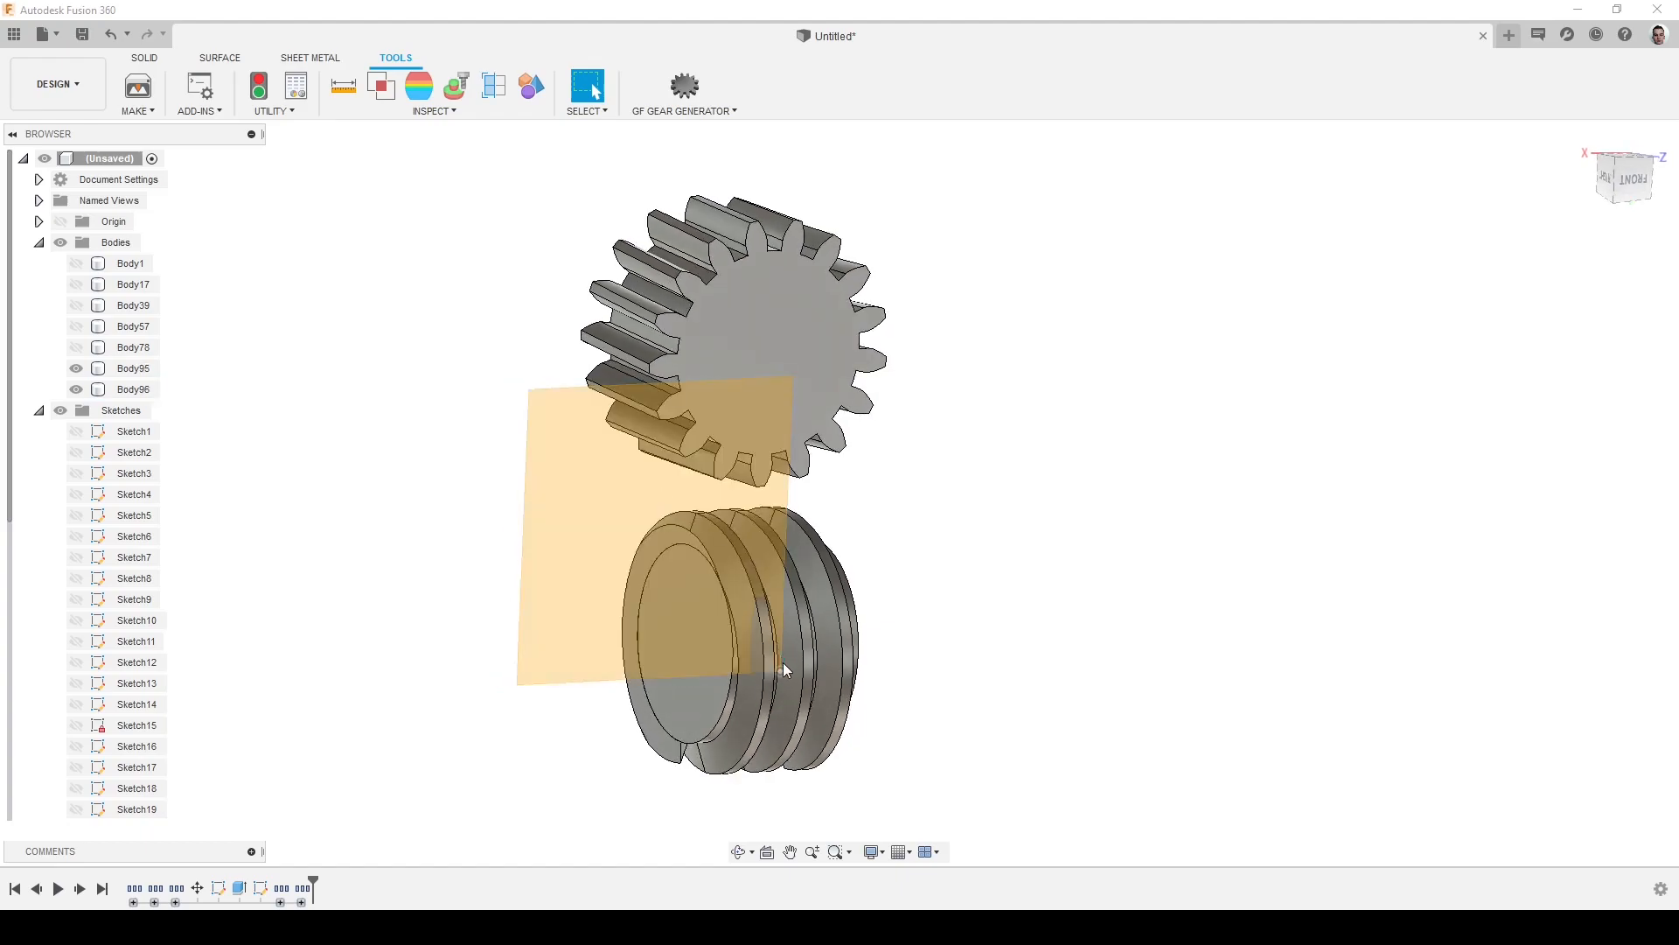
middle_click_drag(759, 700, 795, 637, "shift")
middle_click_drag(758, 525, 818, 369, "shift")
middle_click_drag(773, 308, 835, 469, "shift")
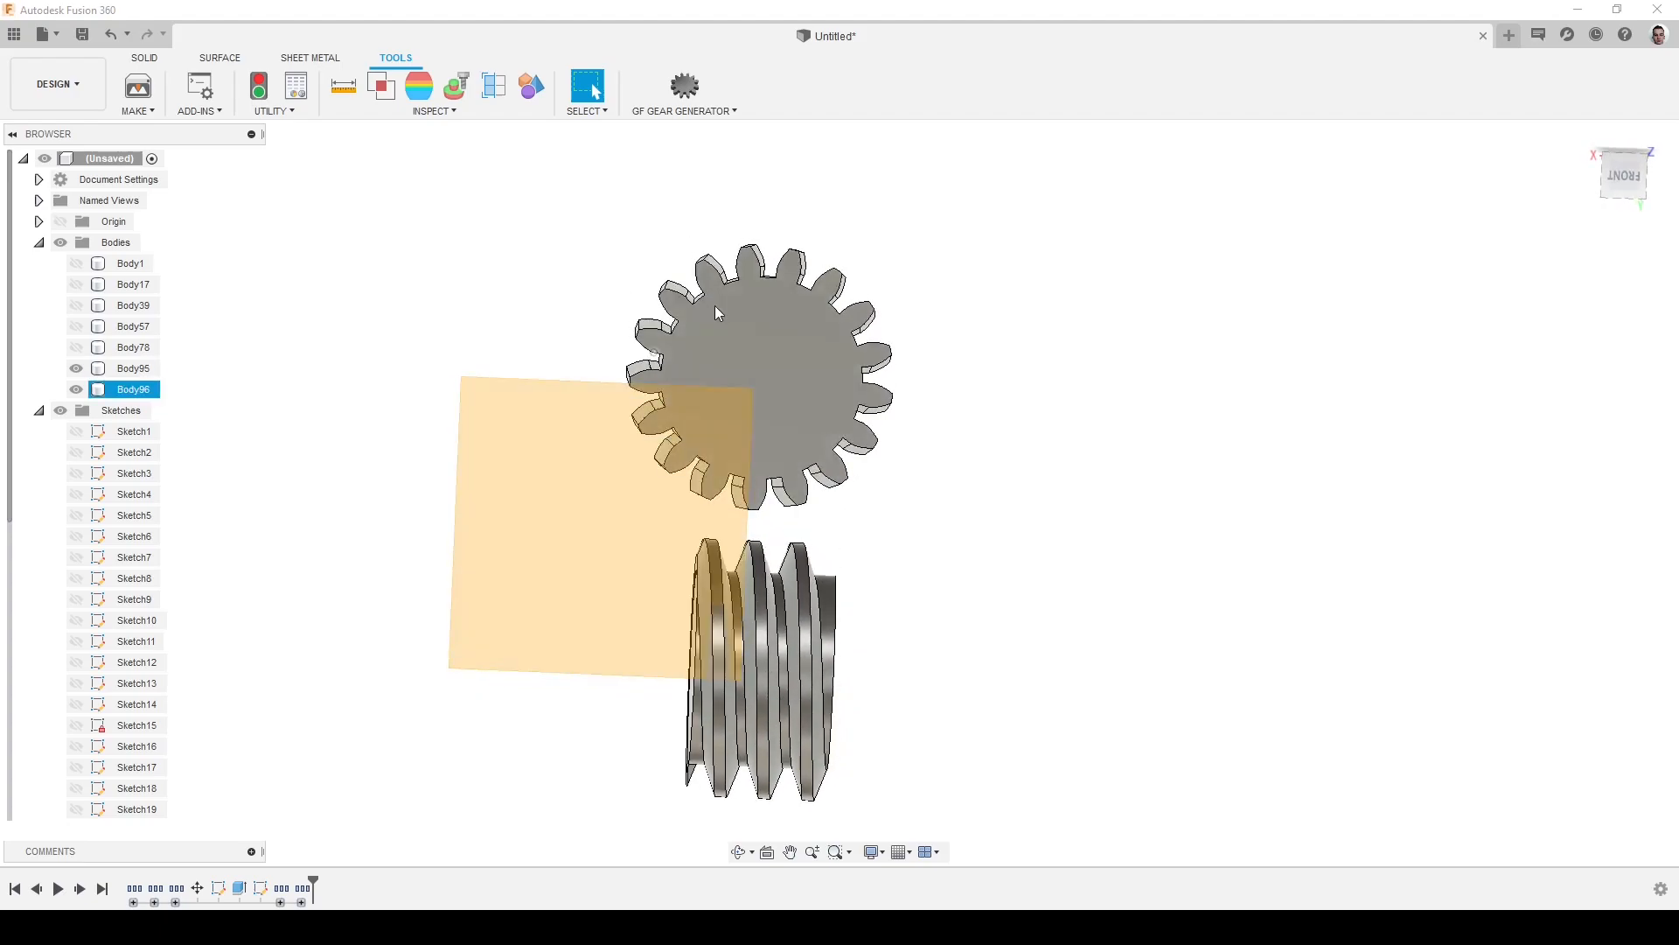
middle_click_drag(758, 361, 806, 395, "shift")
middle_click_drag(794, 334, 883, 617, "shift")
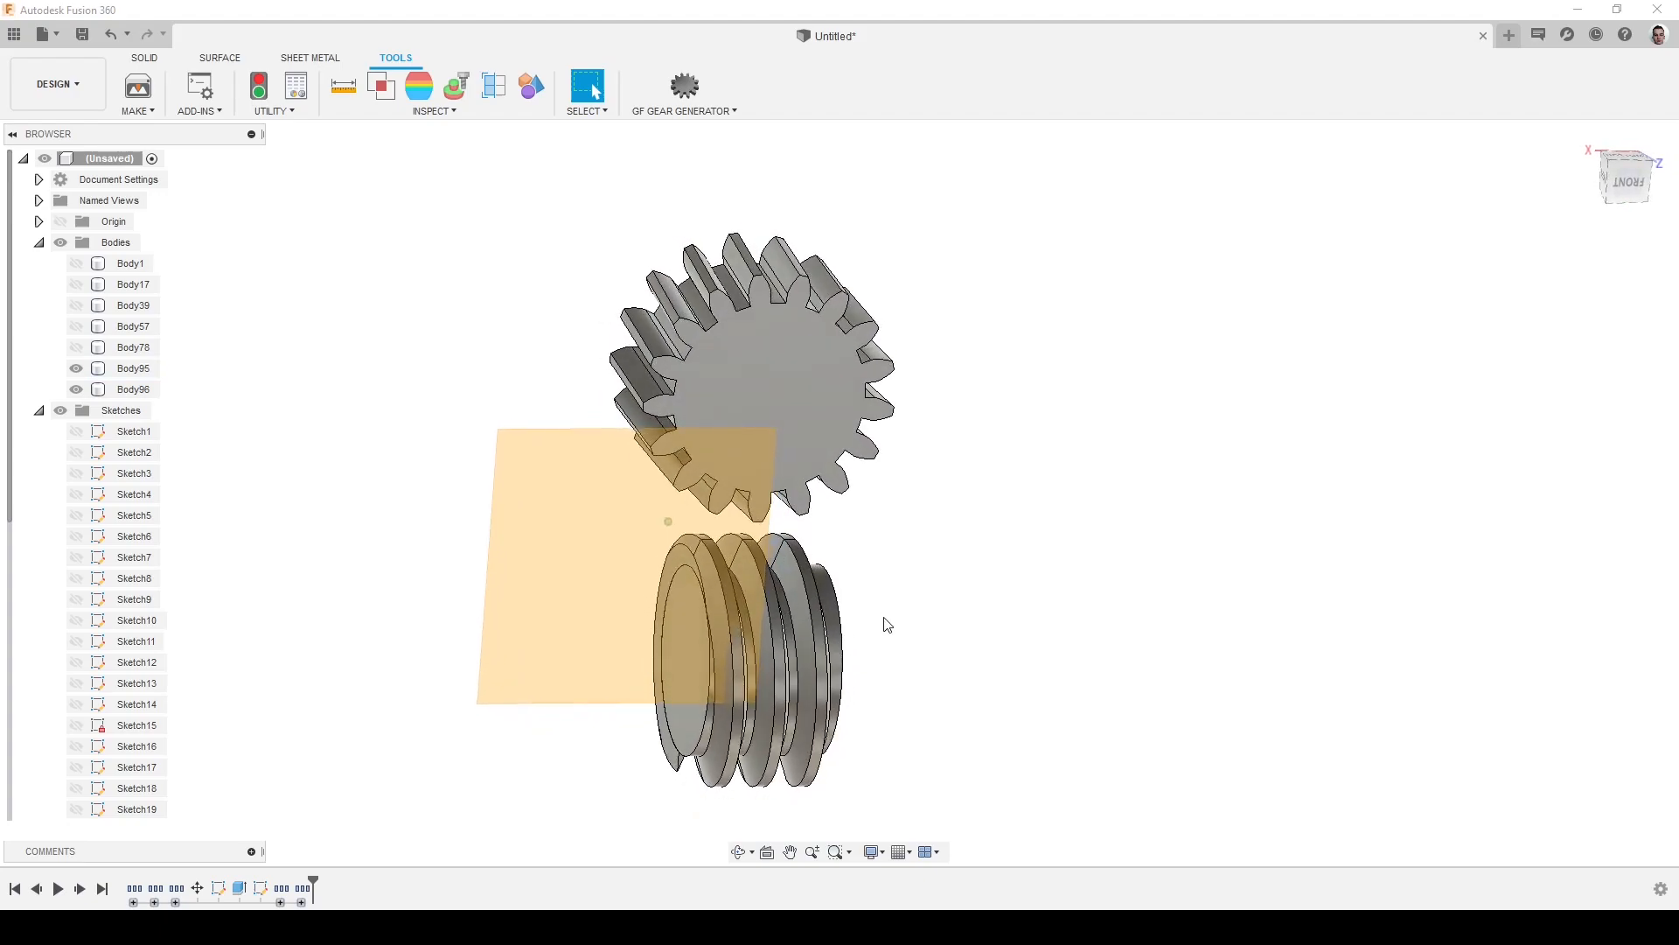
Generate a Hobbed Straight Worm Gear Drive with a 2 mm module, 17 teeth, 14.5° pressure angle and 5 mm worm drive radius
left_click(694, 111)
left_click(710, 208)
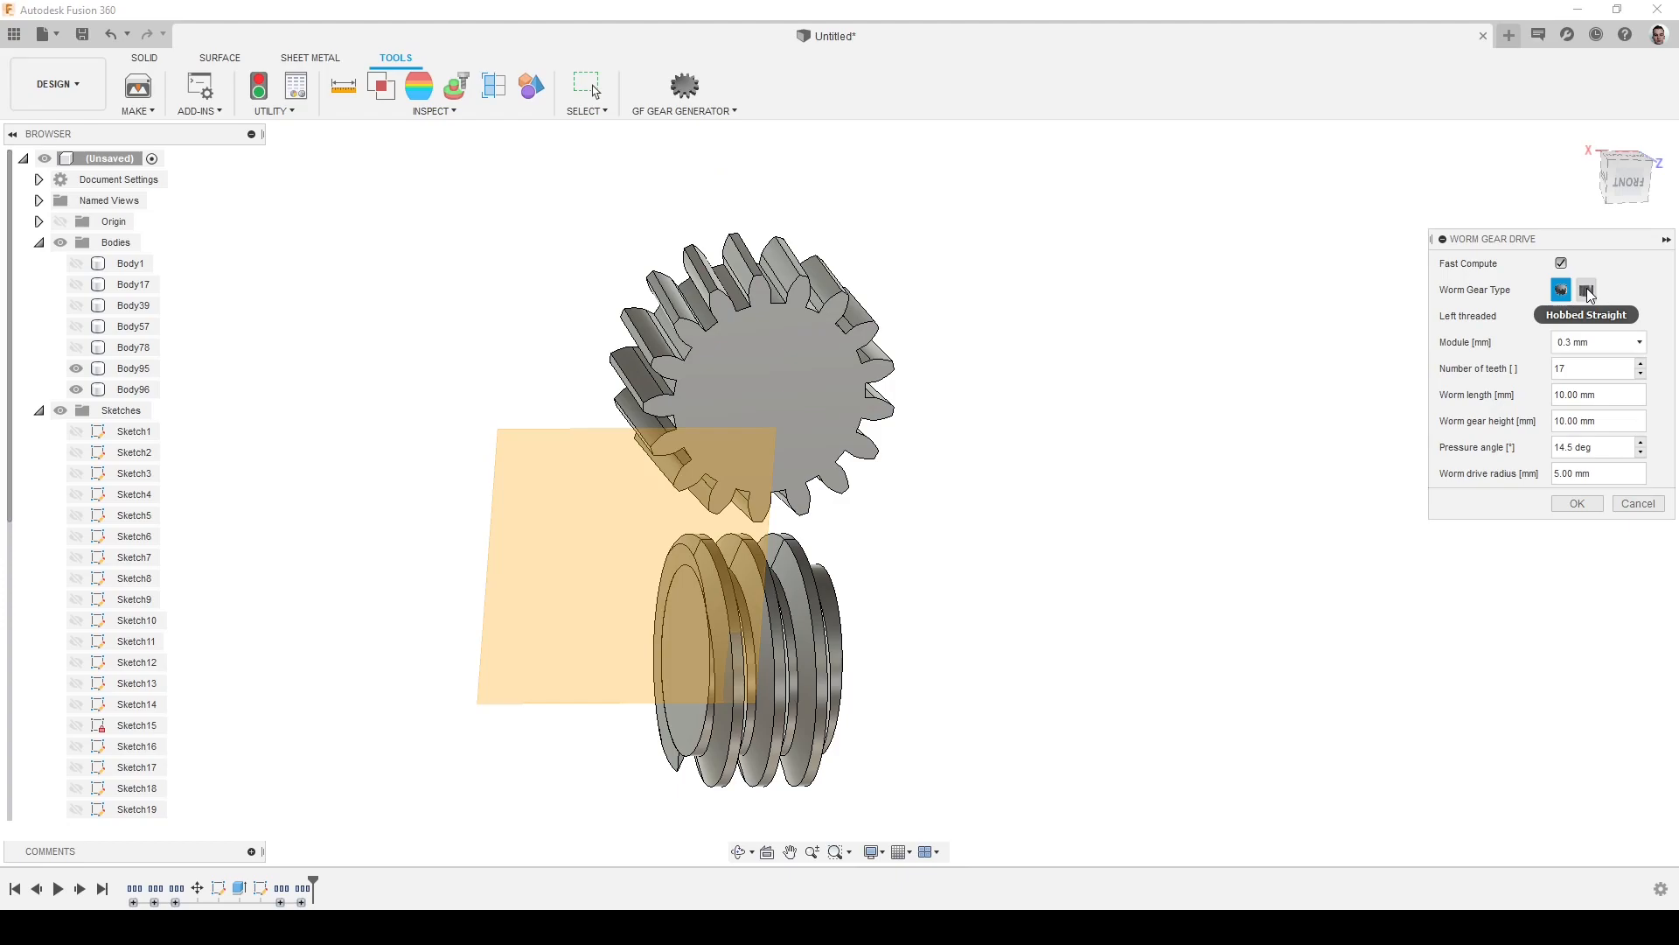
left_click(1588, 291)
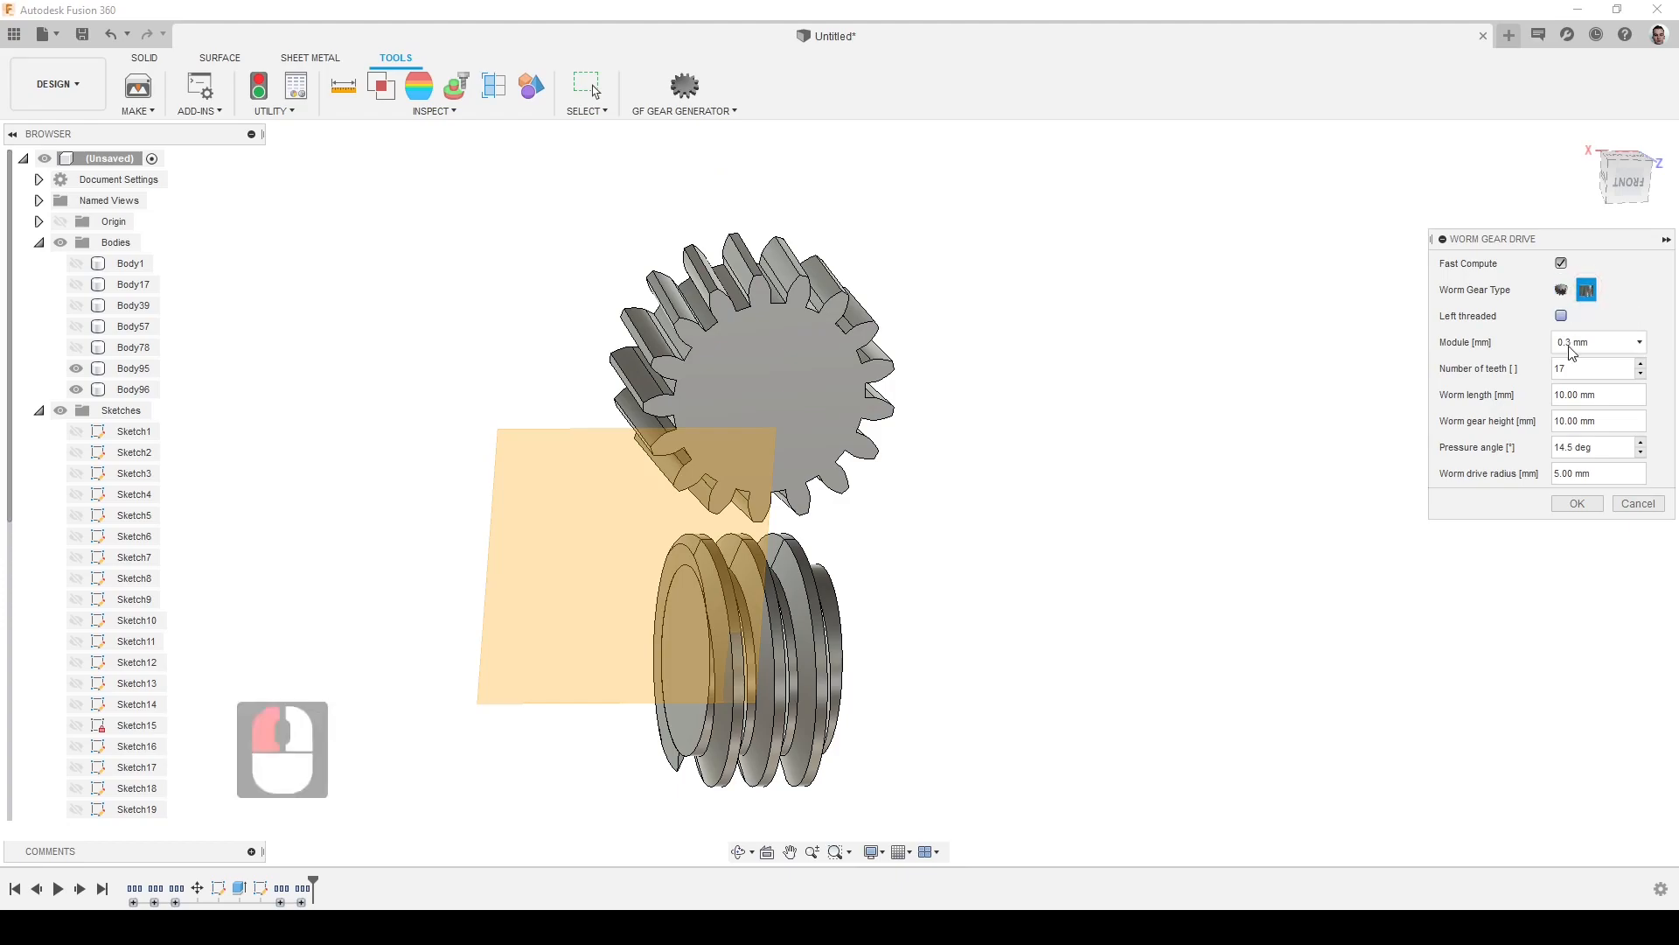
left_click(1610, 349)
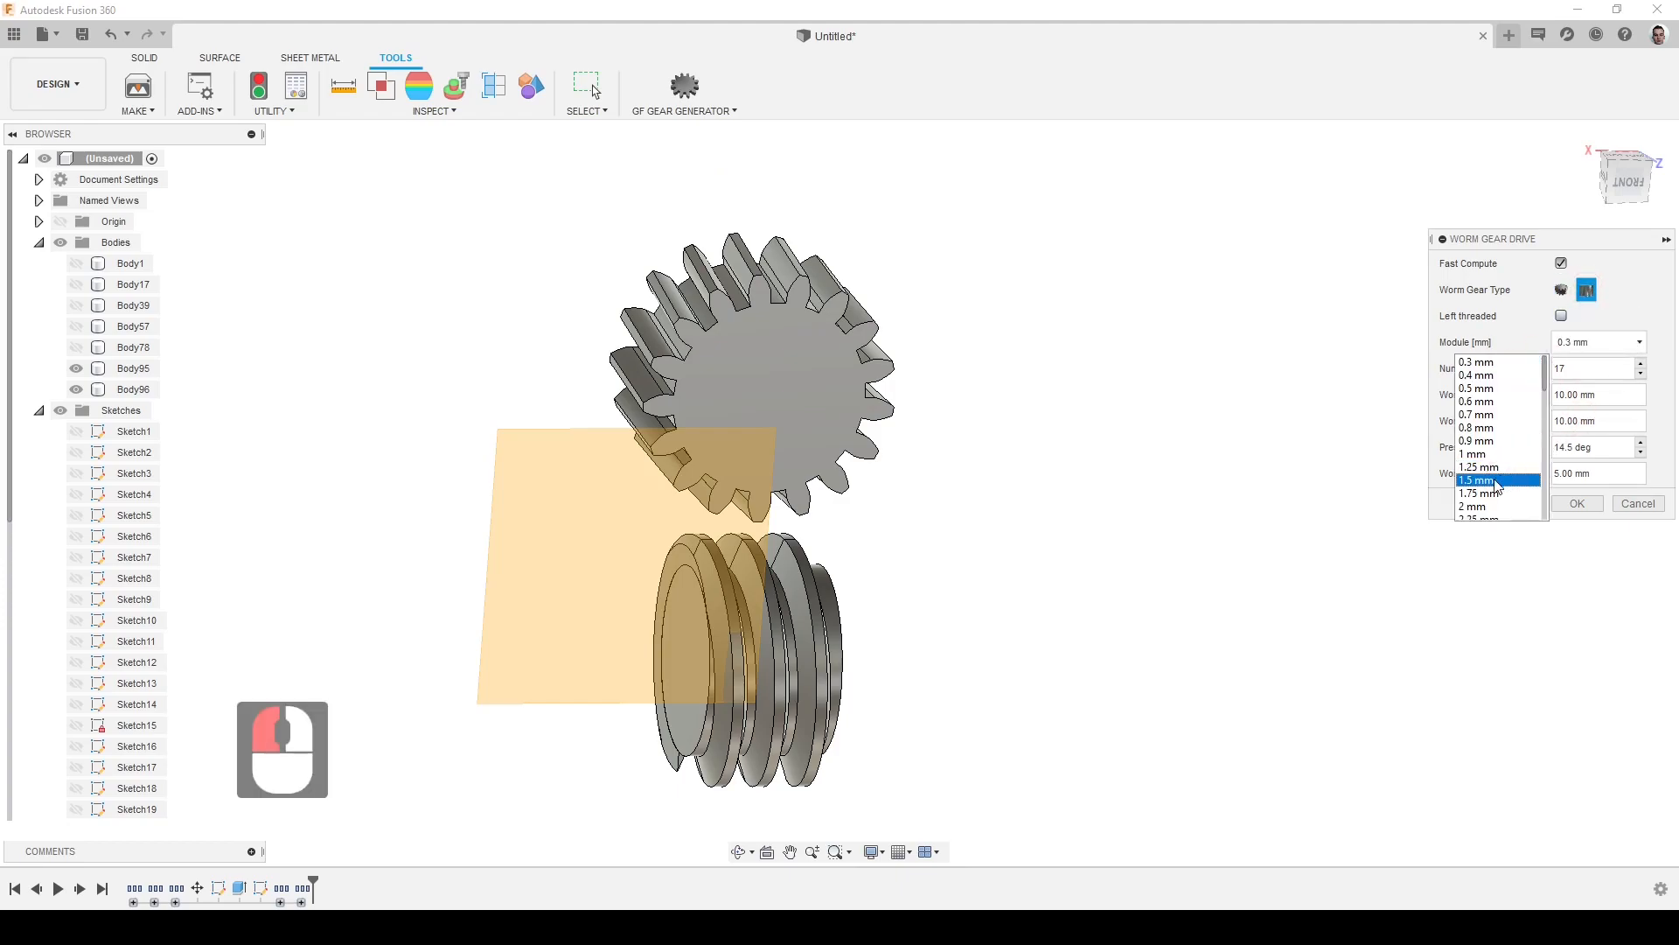
left_click(1476, 507)
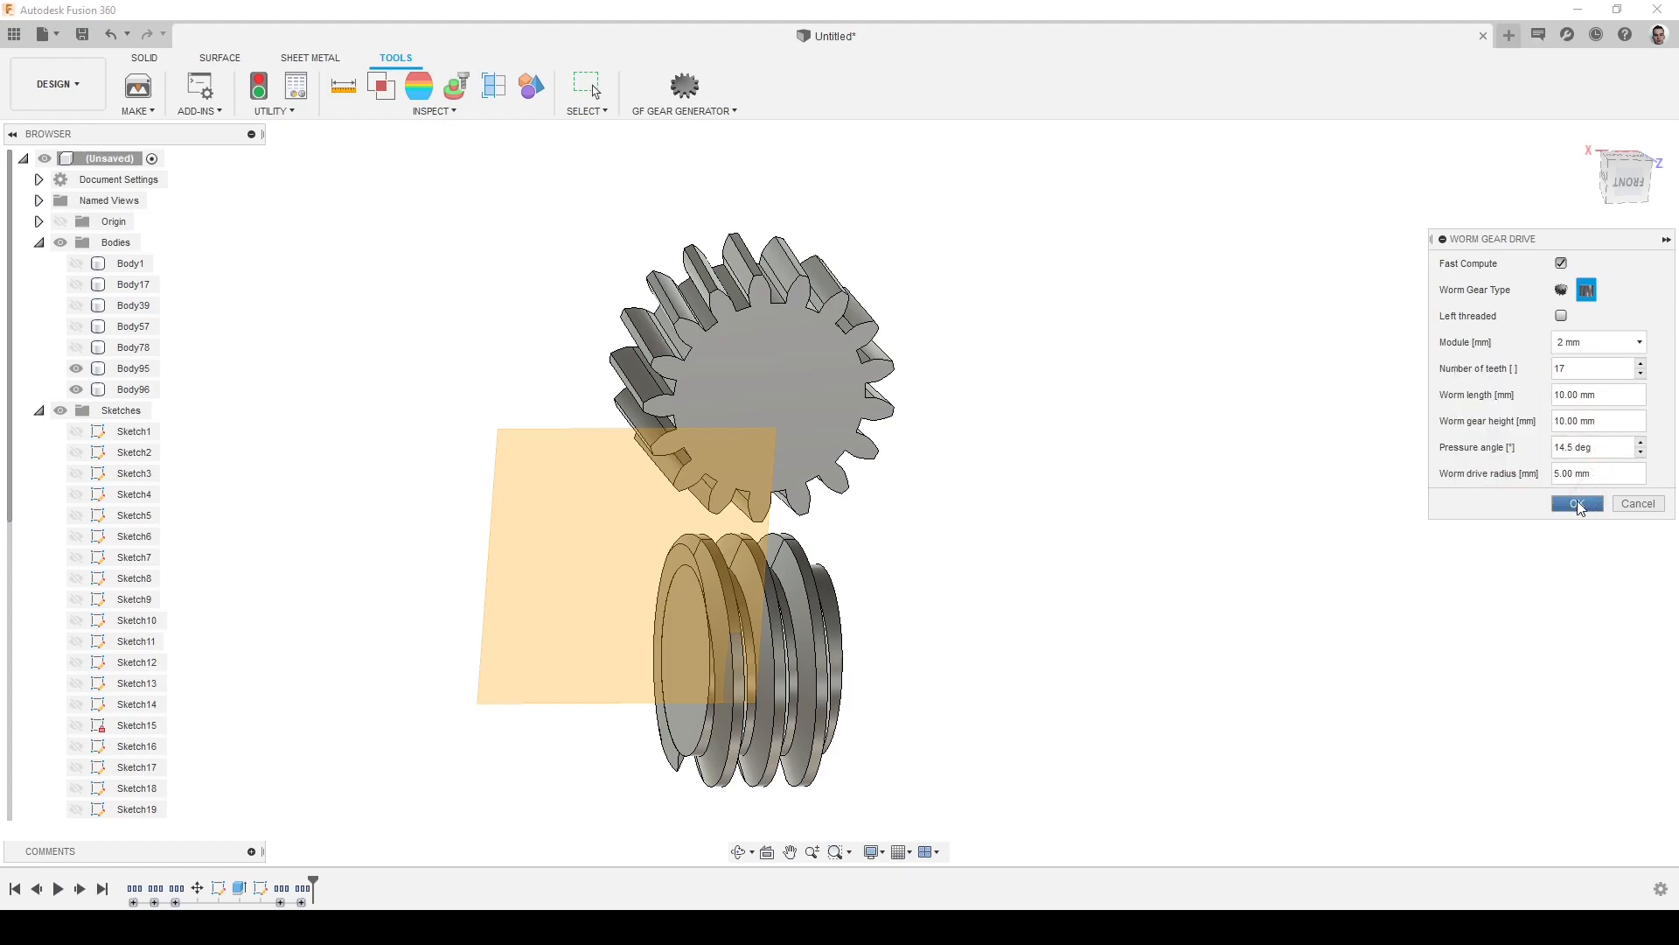
left_click(1578, 505)
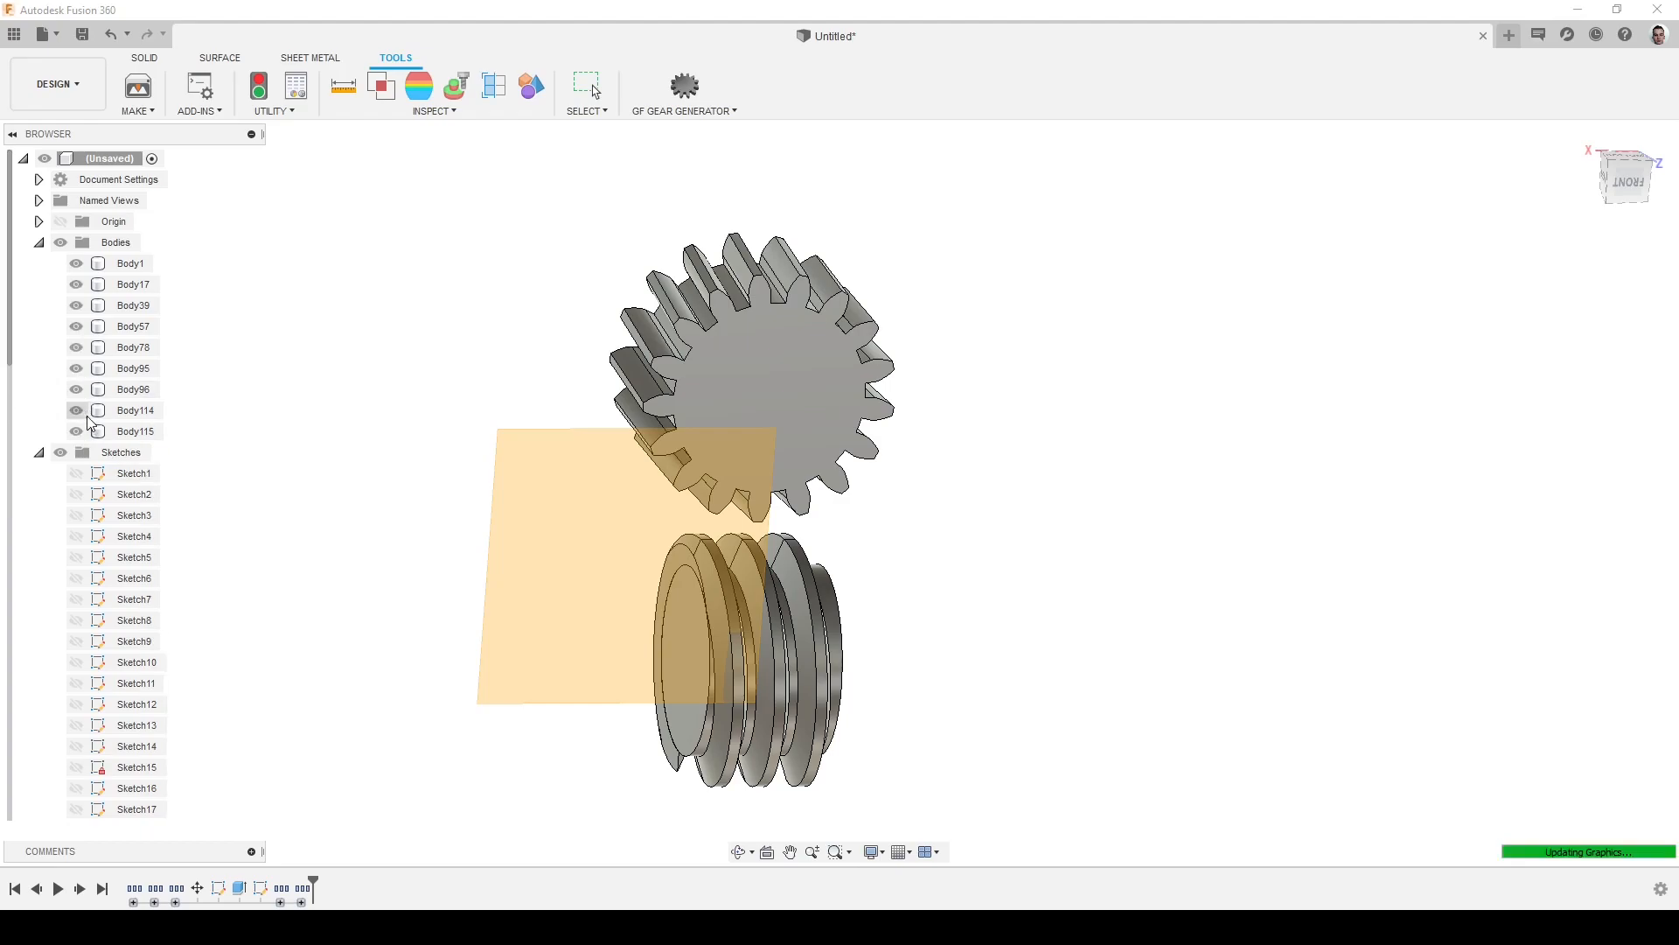
Hide all older bodies from Body1 to Body96 so that only the hobbed gear and its worm are shown
left_click(77, 389)
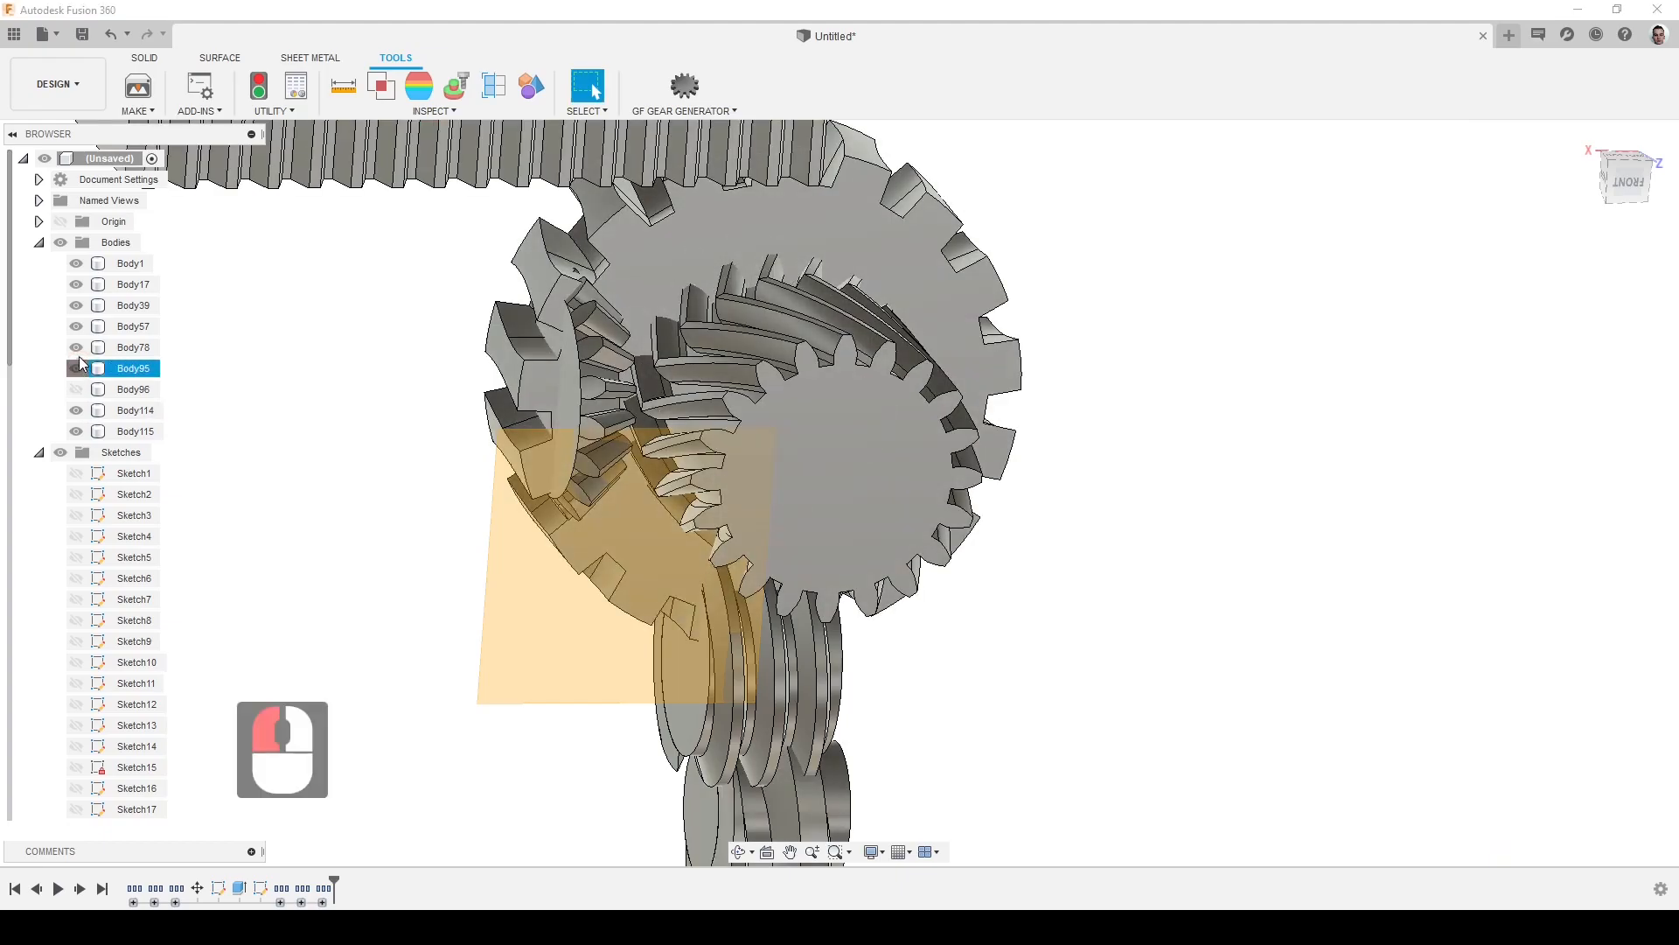
left_click(76, 369)
left_click(76, 347)
left_click(76, 327)
left_click(76, 305)
left_click(76, 284)
left_click(76, 263)
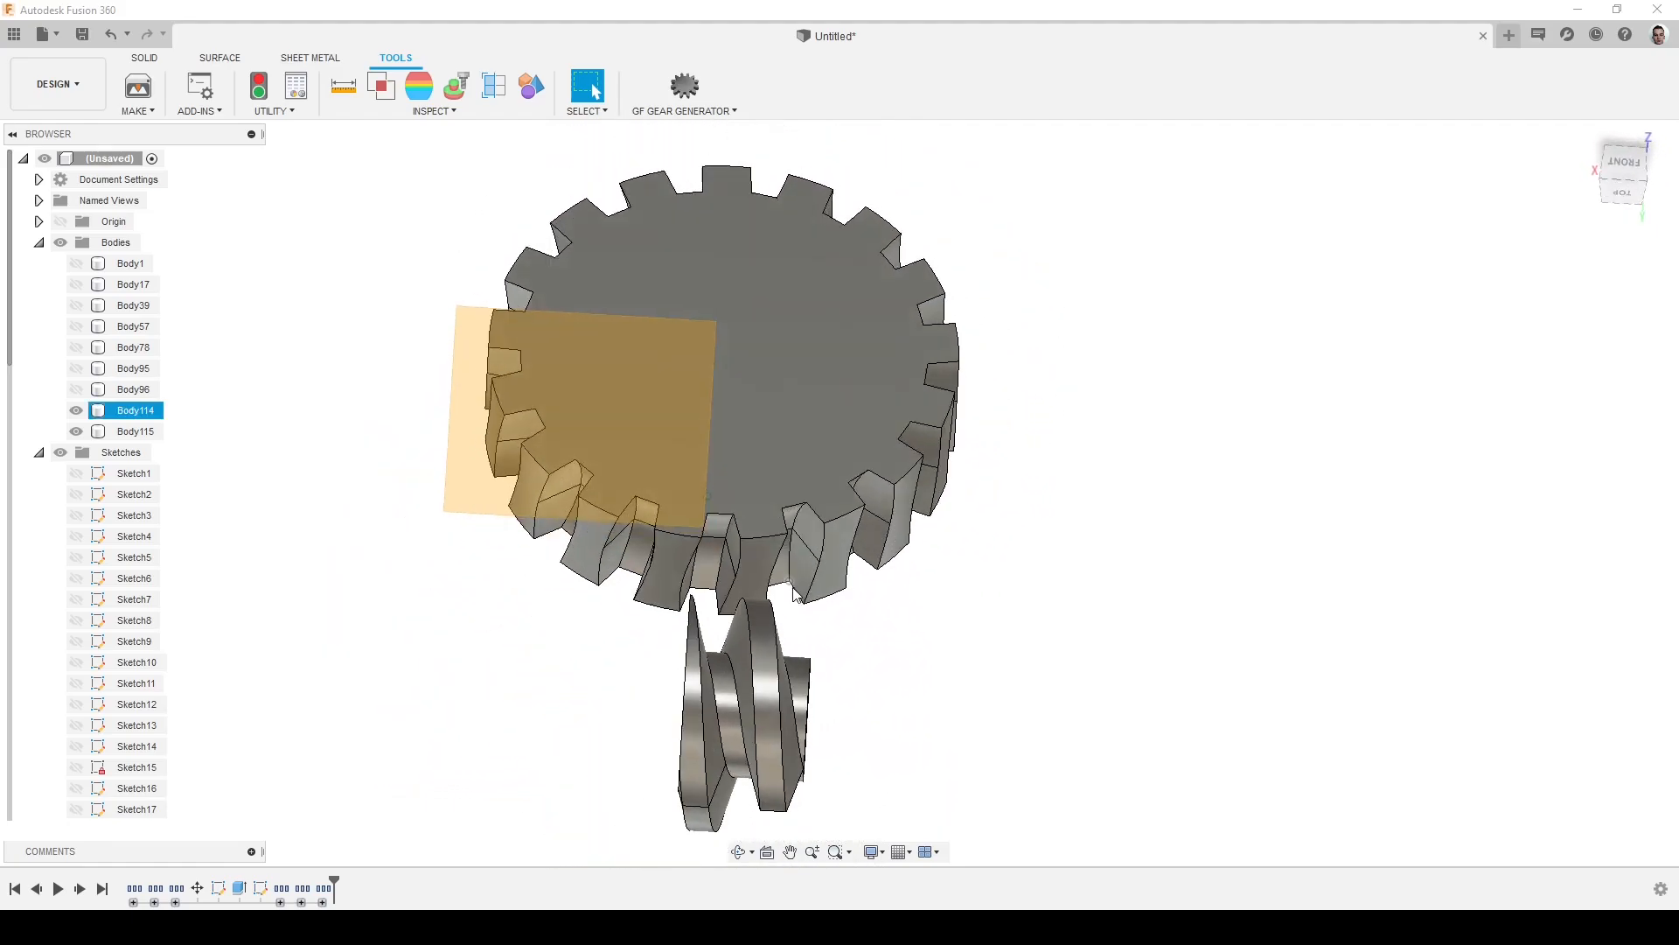
Undo the last body visibility change to show Body1 together with the hobbed gear and its worm
scroll(749, 588, "up", 9)
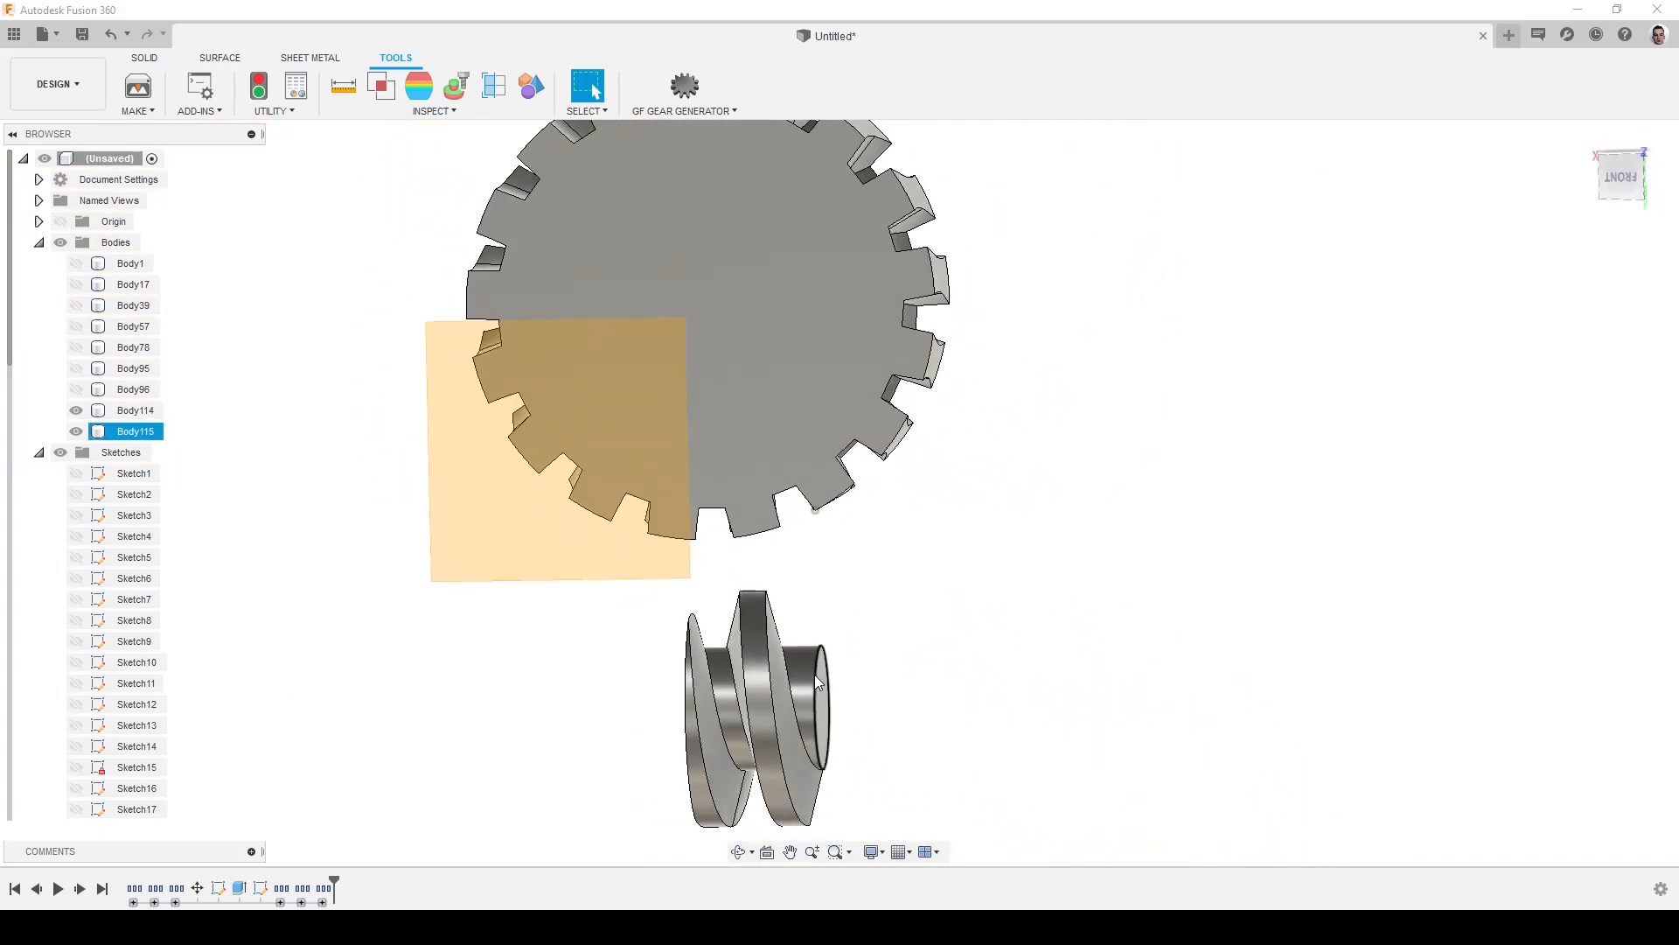
scroll(817, 682, "up", 5)
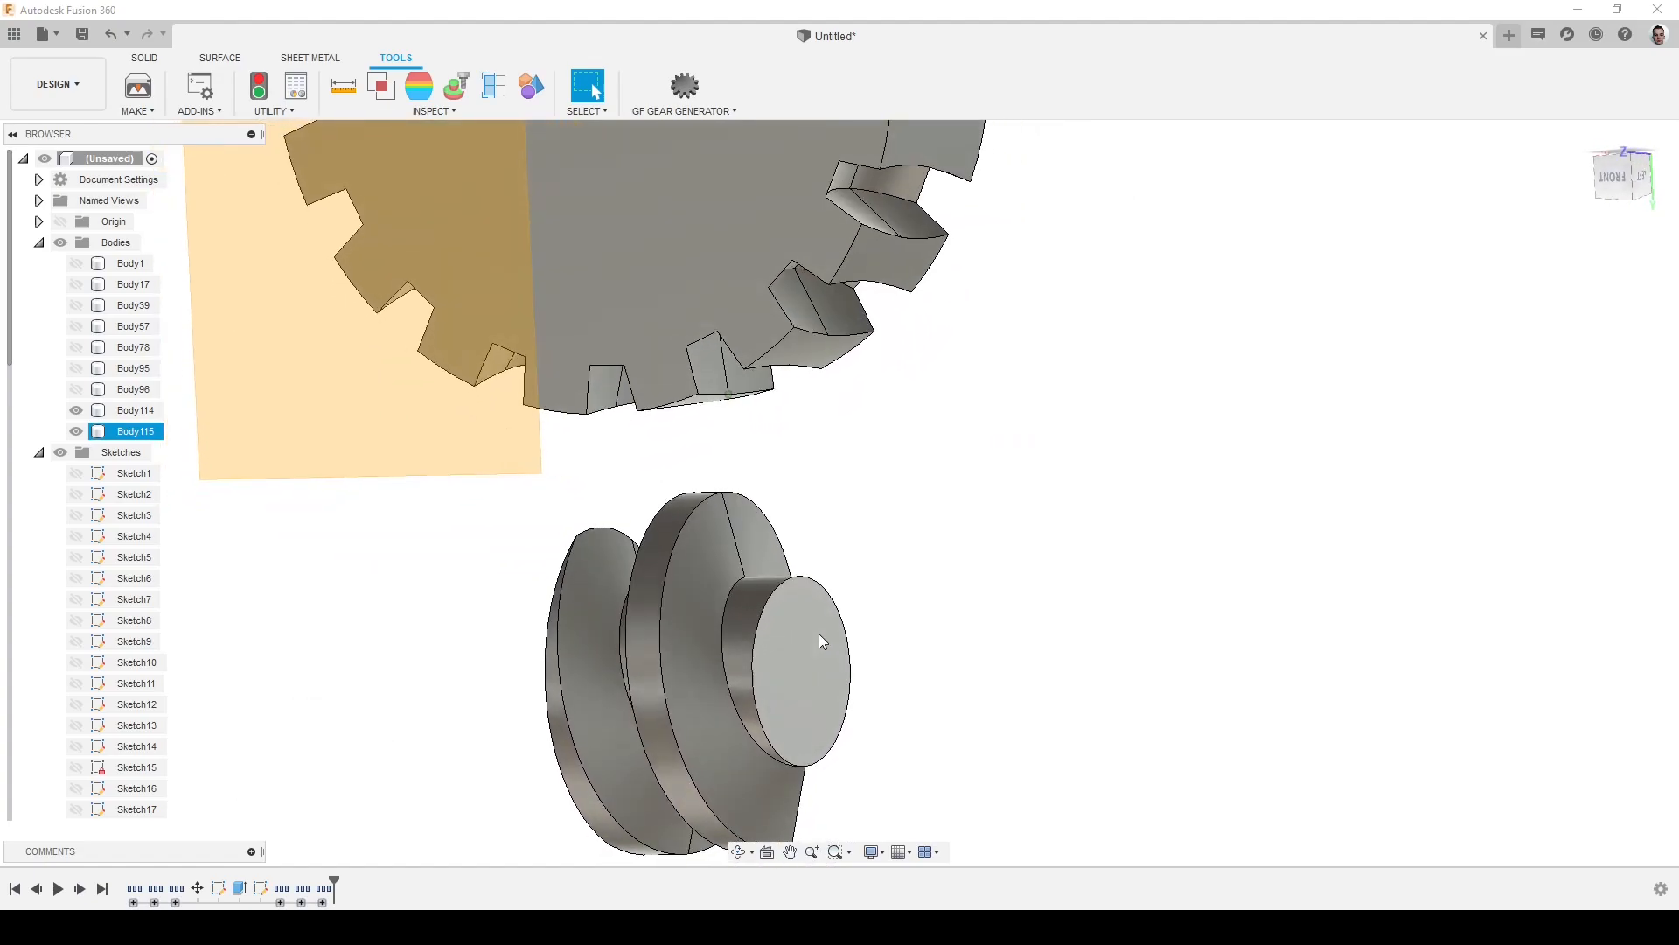
key("ctrl+z")
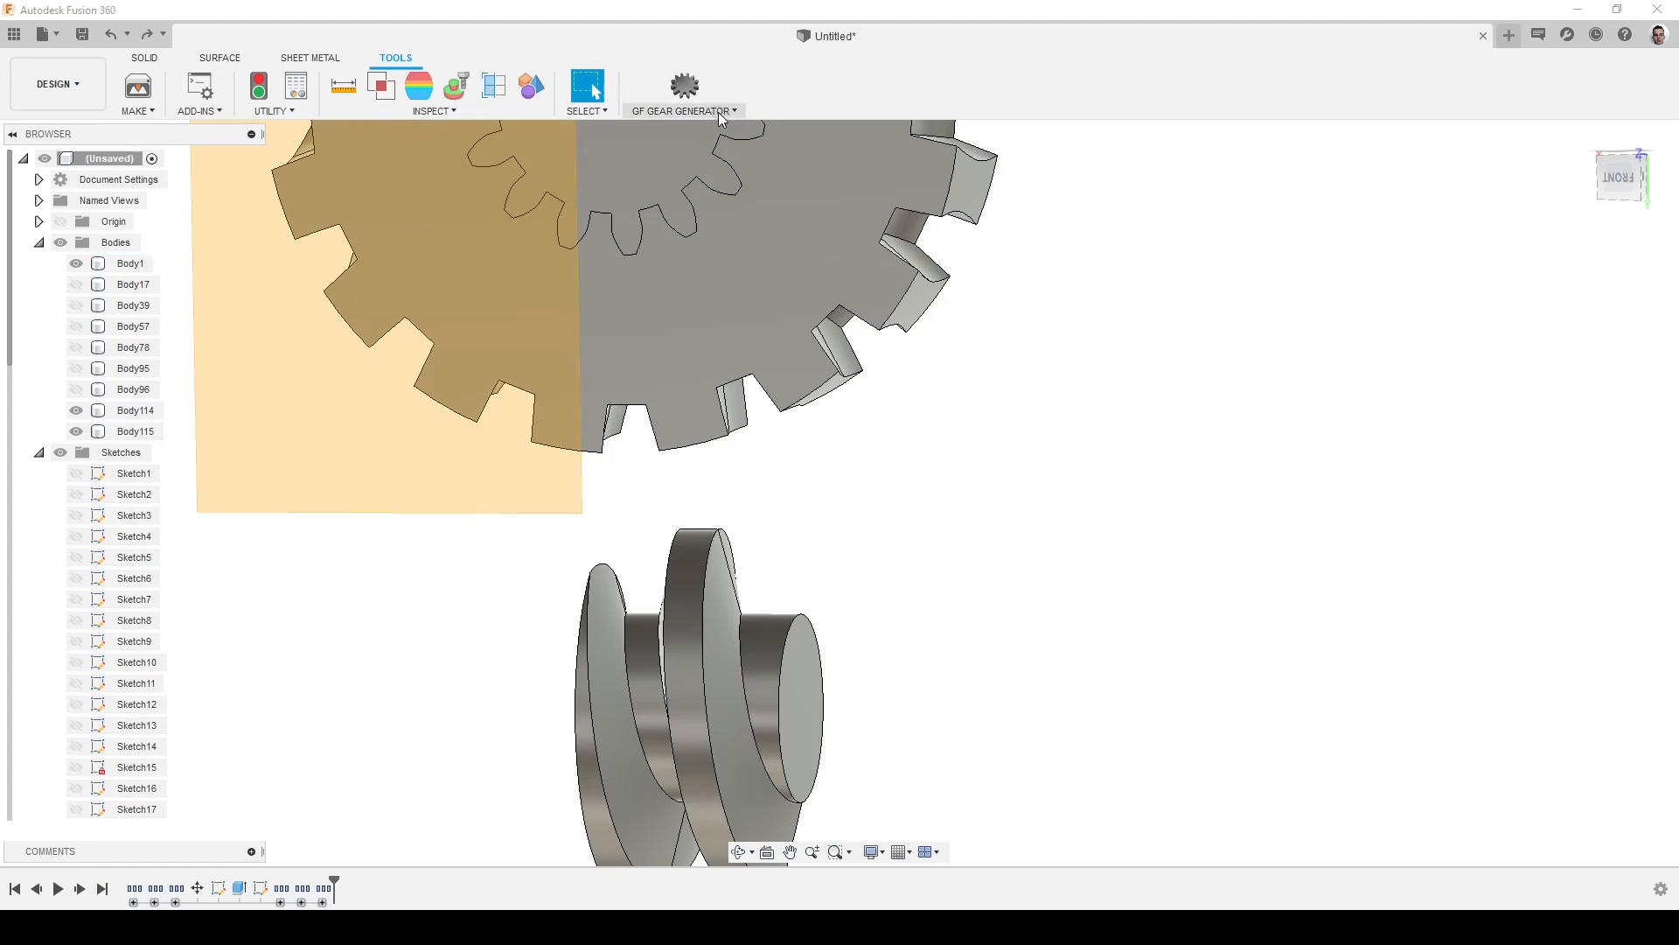
Generate a worm gear drive of the default type with a 0.7 mm module, 17 teeth and 5 mm worm drive radius
left_click(717, 111)
left_click(699, 210)
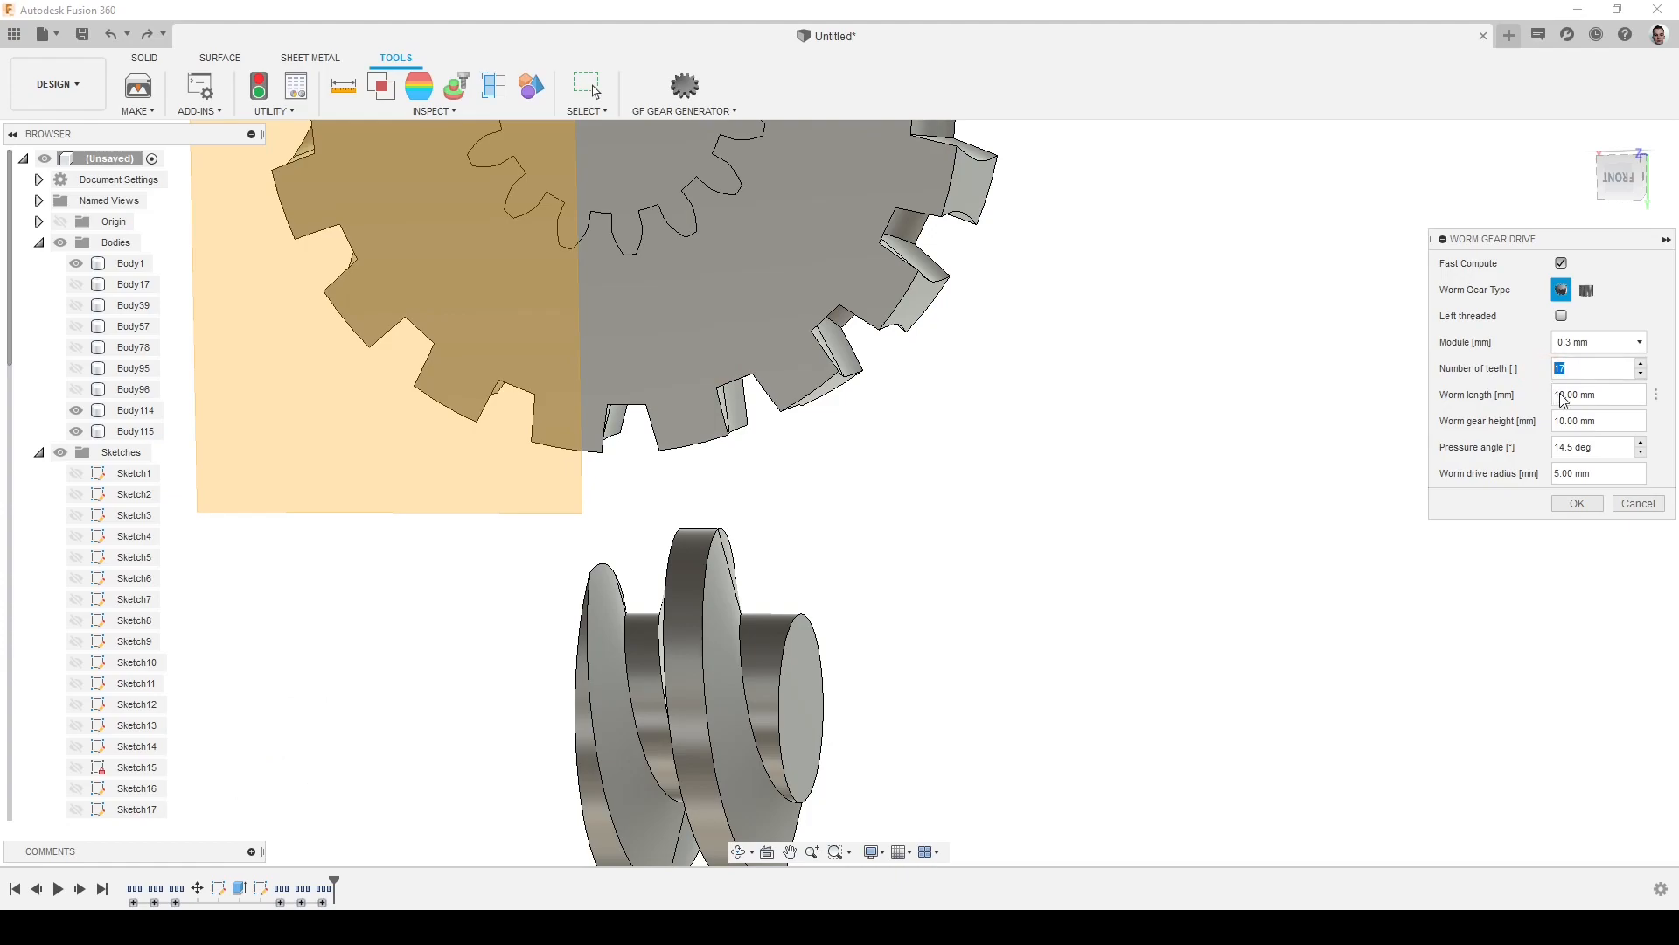
left_click(1606, 349)
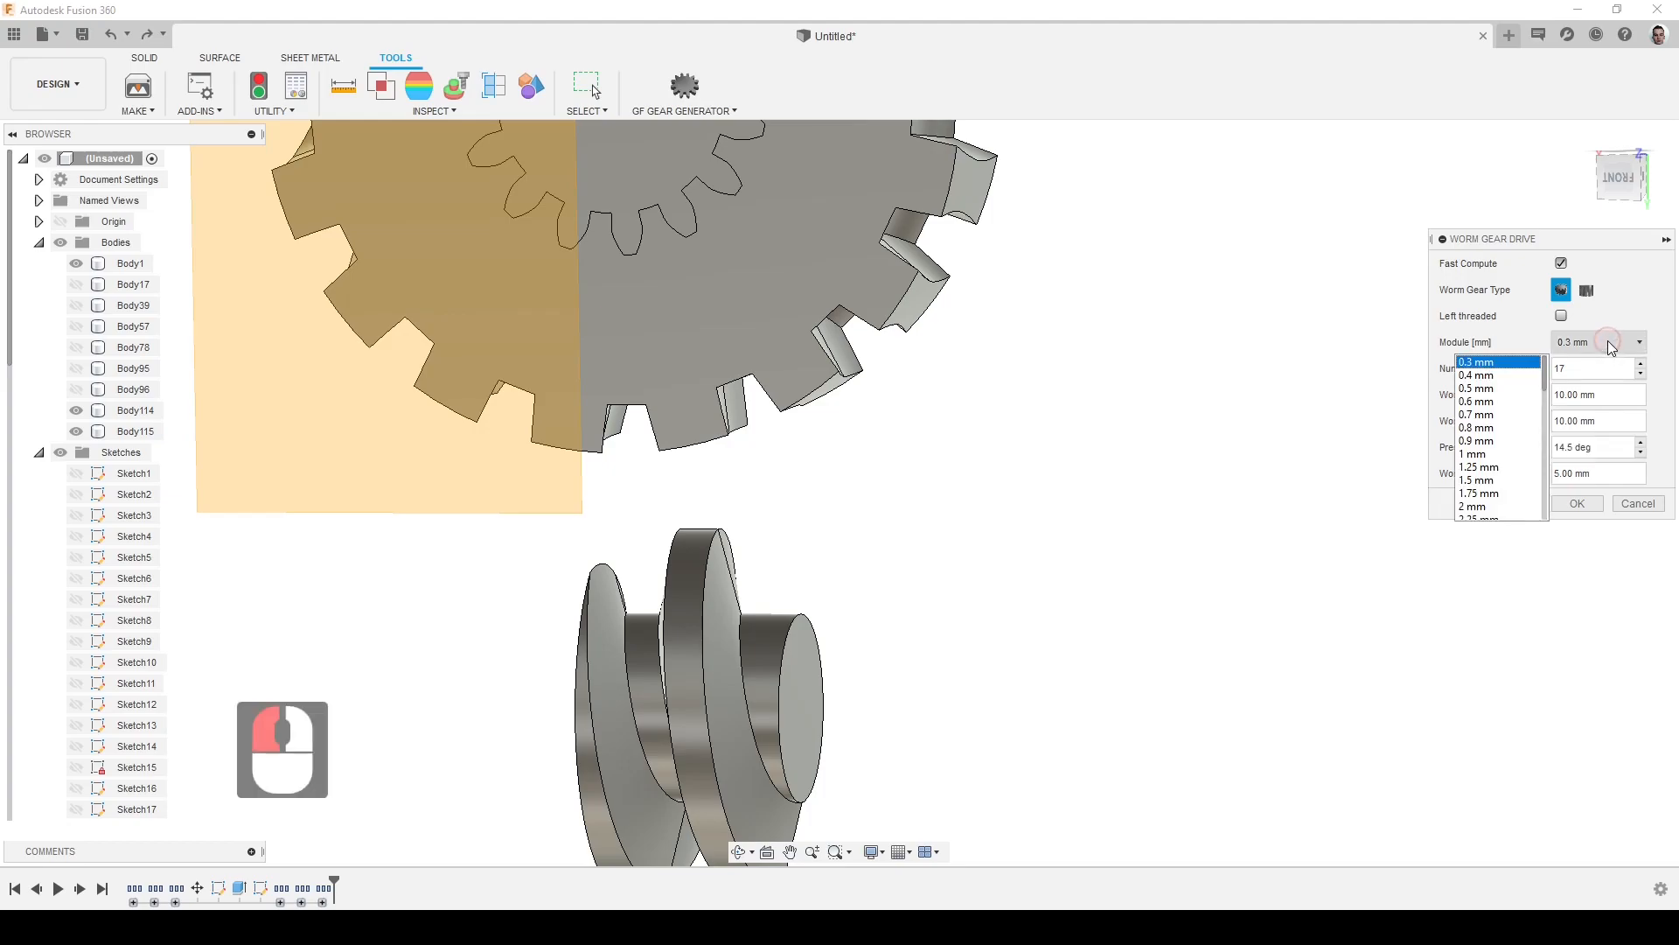
left_click(1500, 416)
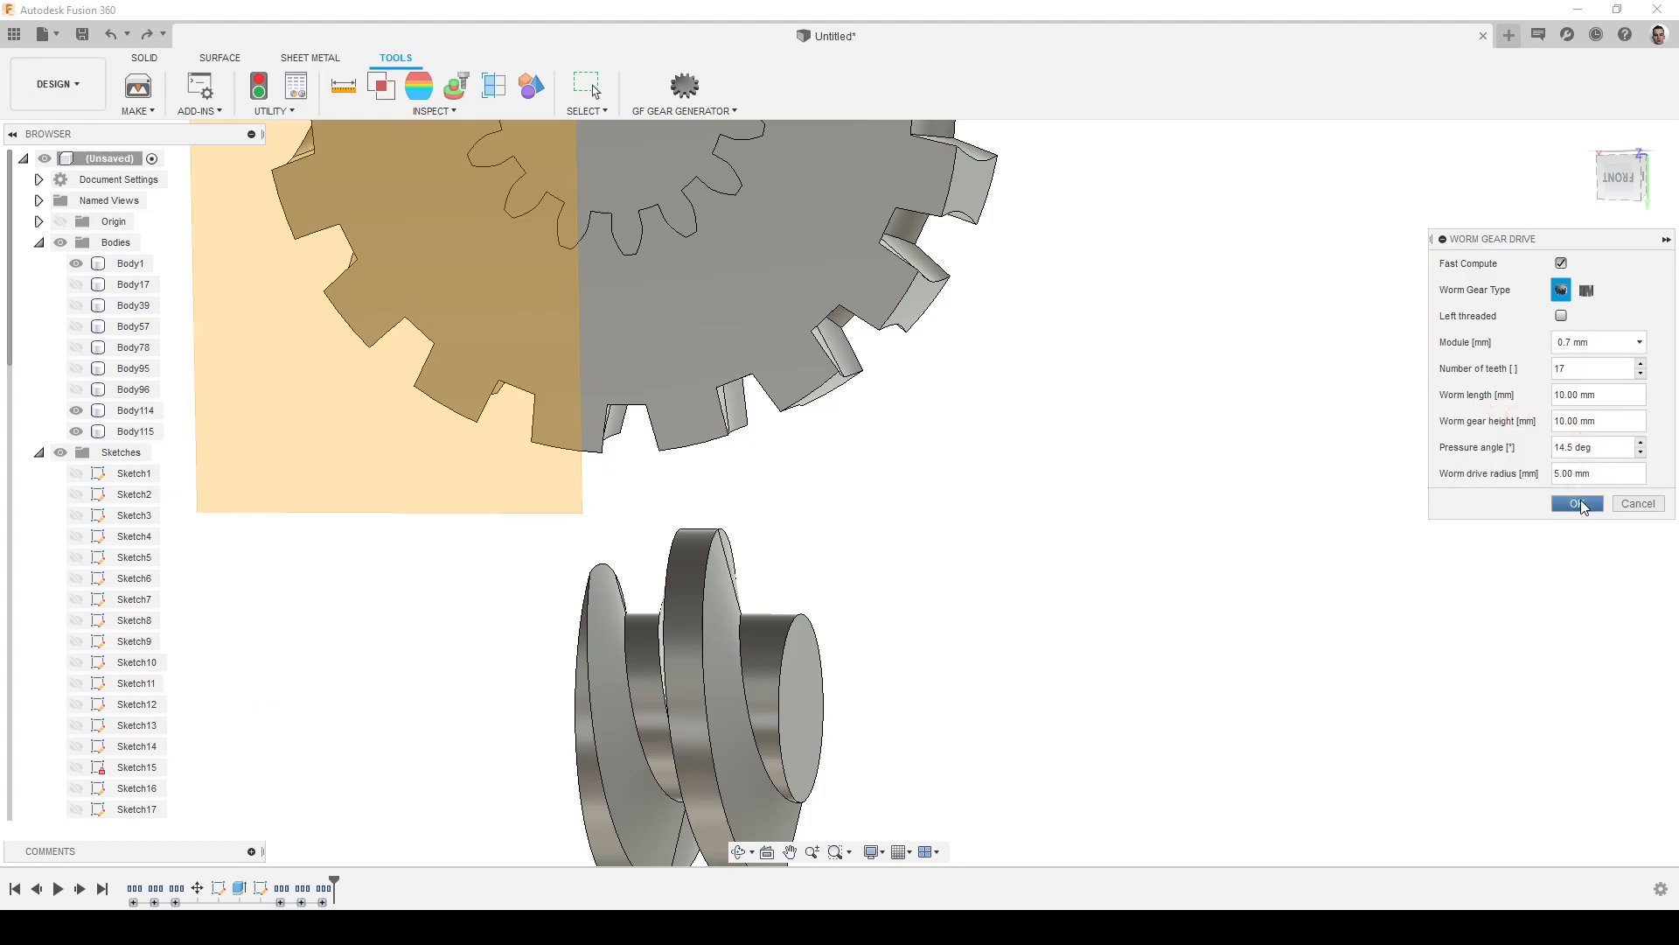
left_click(1577, 503)
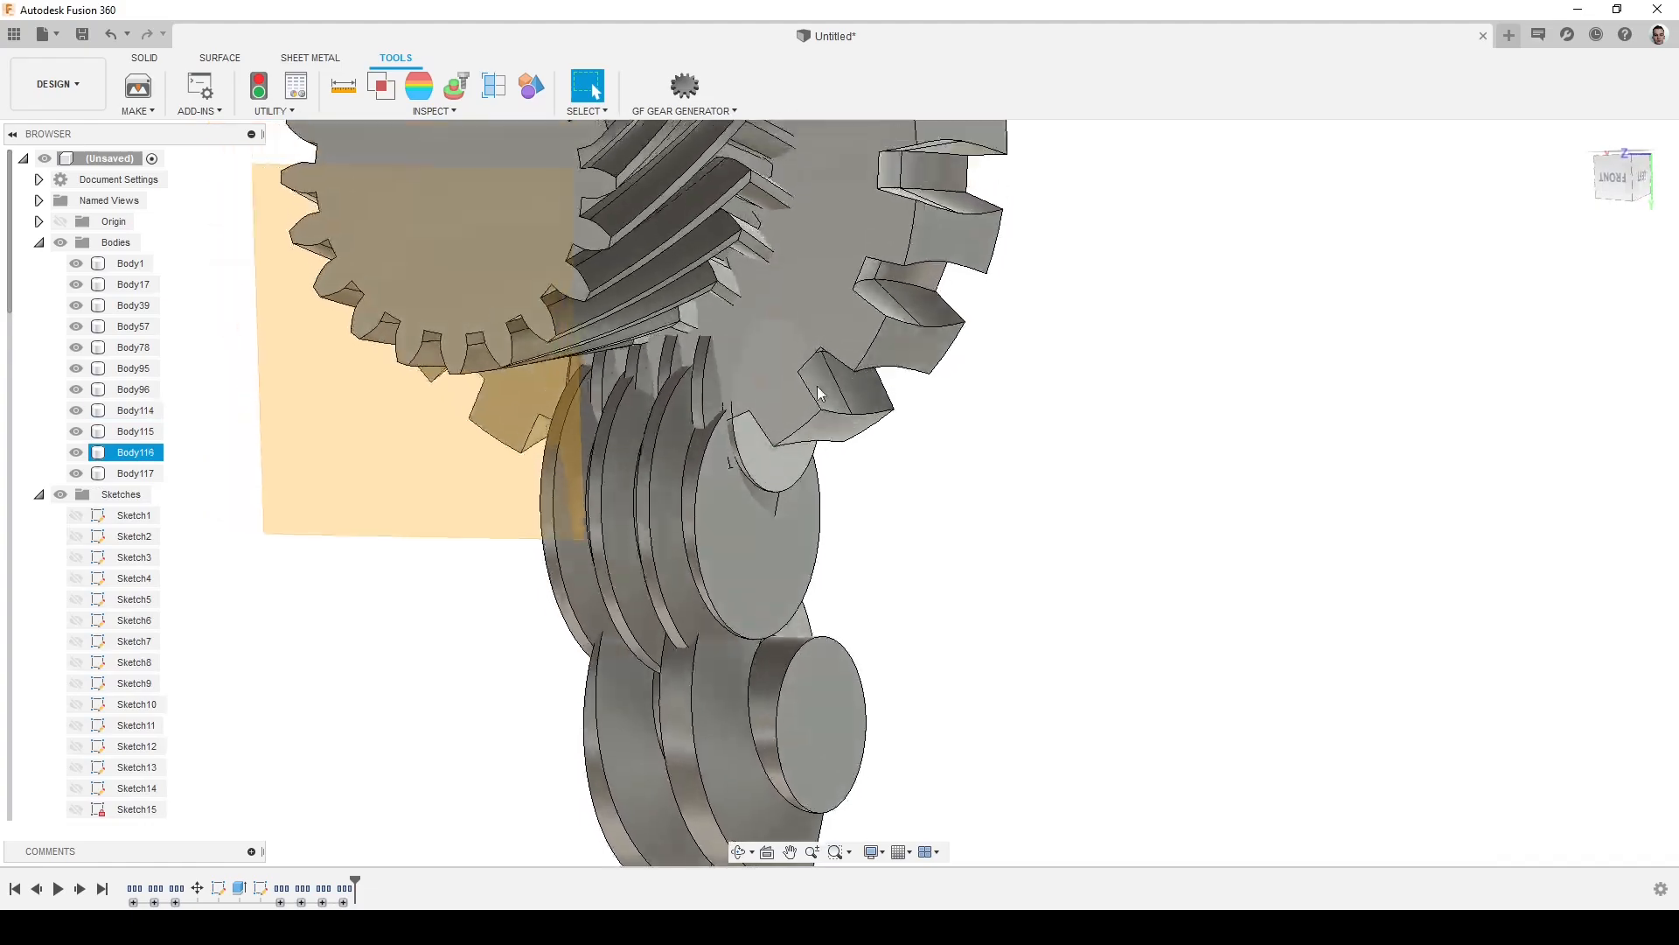
Hide all older bodies from Body1 to Body115 so that only the new gear and worm are shown
left_click(80, 432)
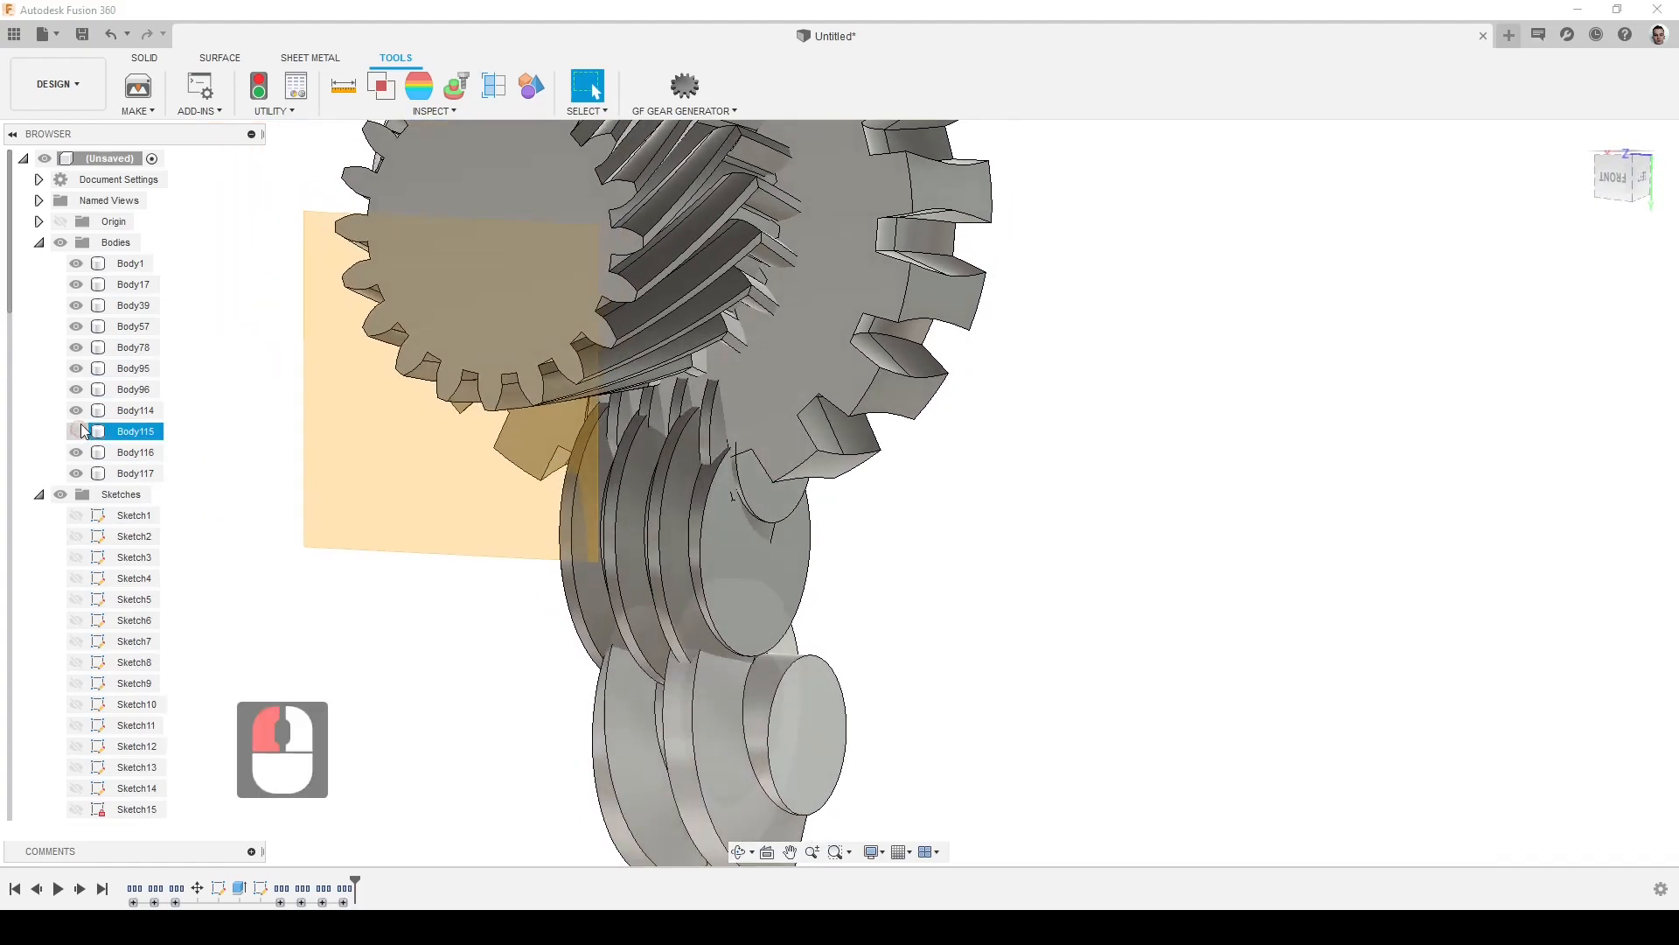
left_click(77, 410)
left_click(76, 389)
left_click(76, 368)
left_click(76, 347)
left_click(76, 326)
left_click(76, 305)
left_click(76, 285)
left_click(76, 263)
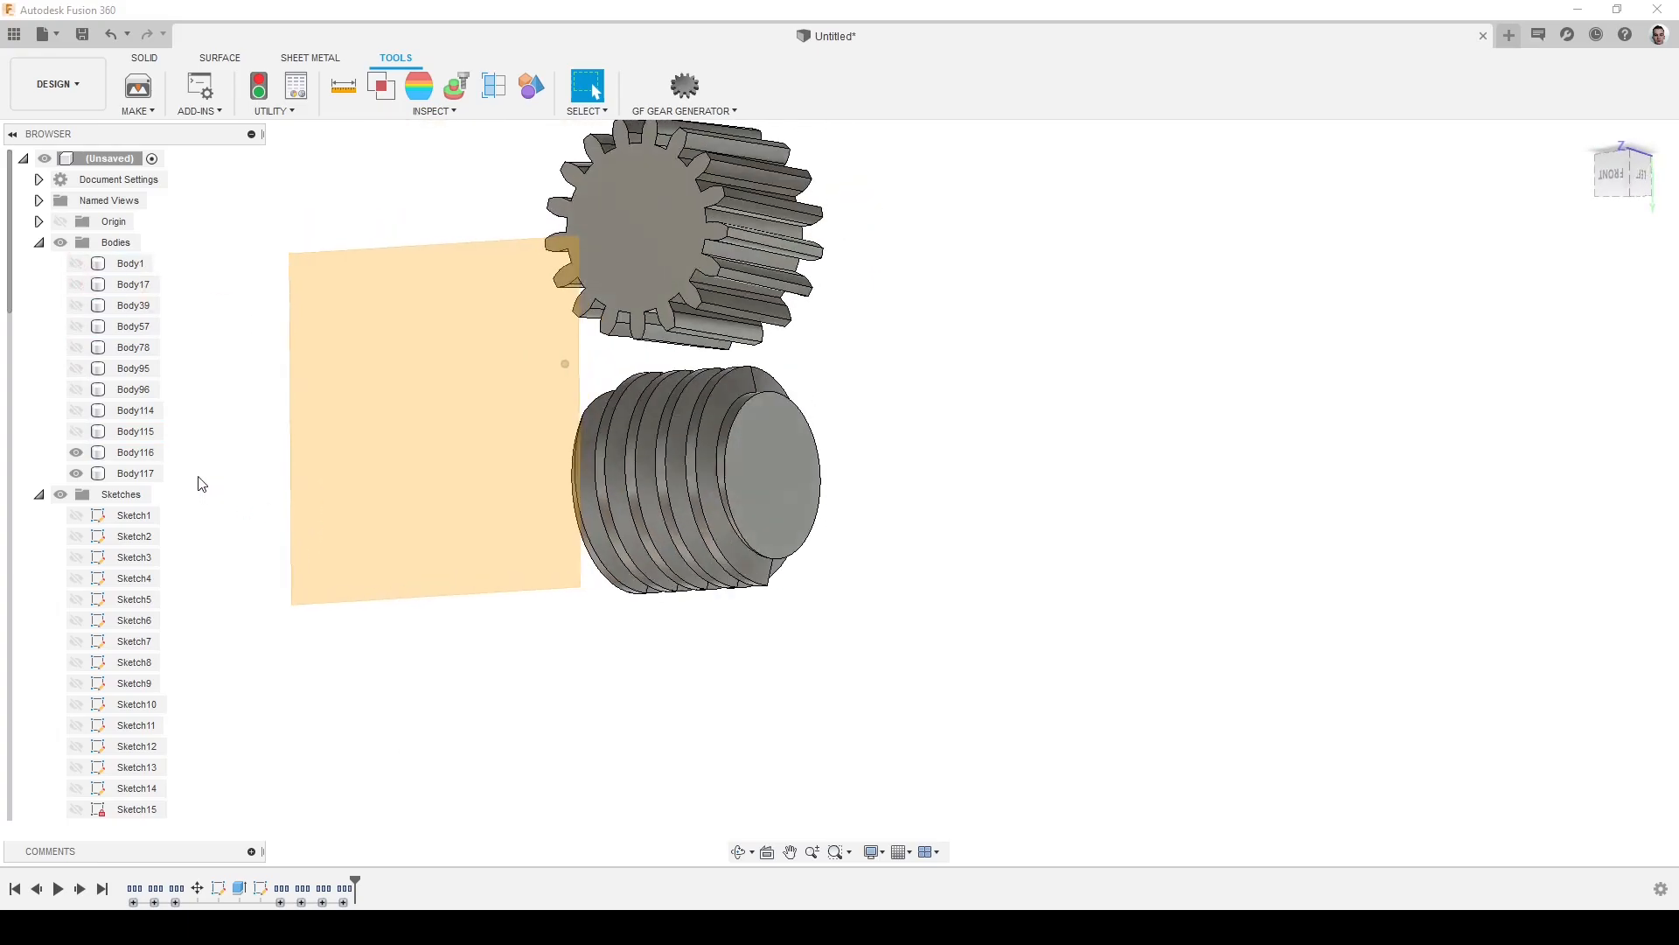
Hide the gear Body117 and show Body114 and Body115 beside the worm Body116 to compare the two worms
left_click(77, 455)
left_click(77, 452)
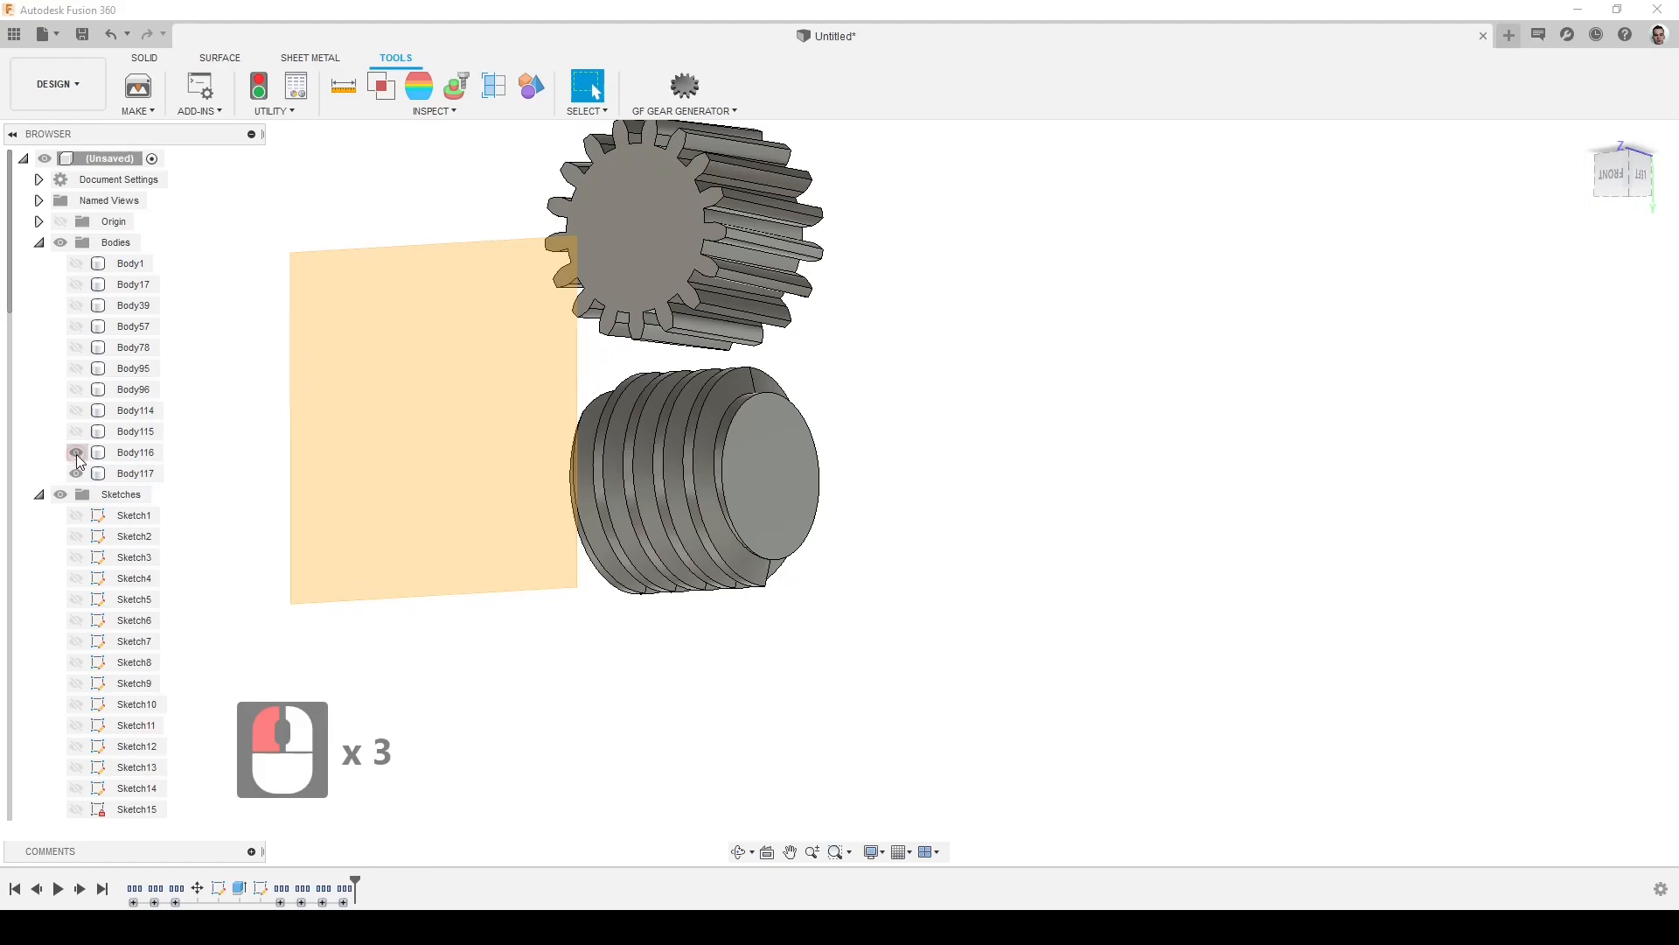
left_click(76, 473)
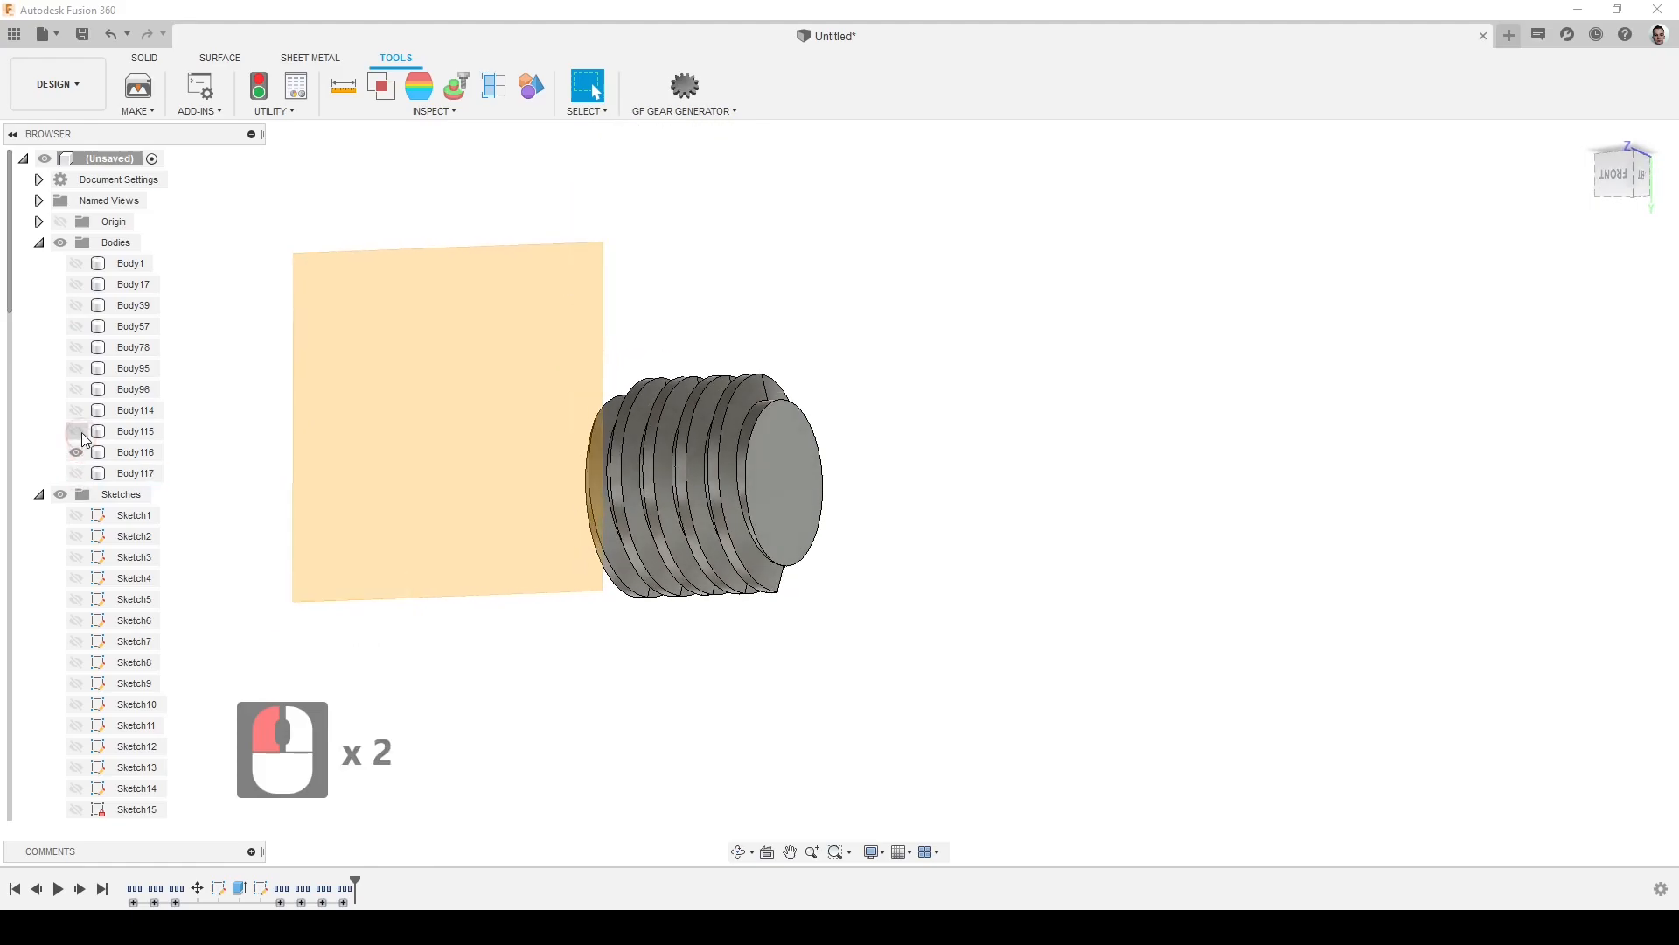
left_click(76, 432)
left_click(76, 410)
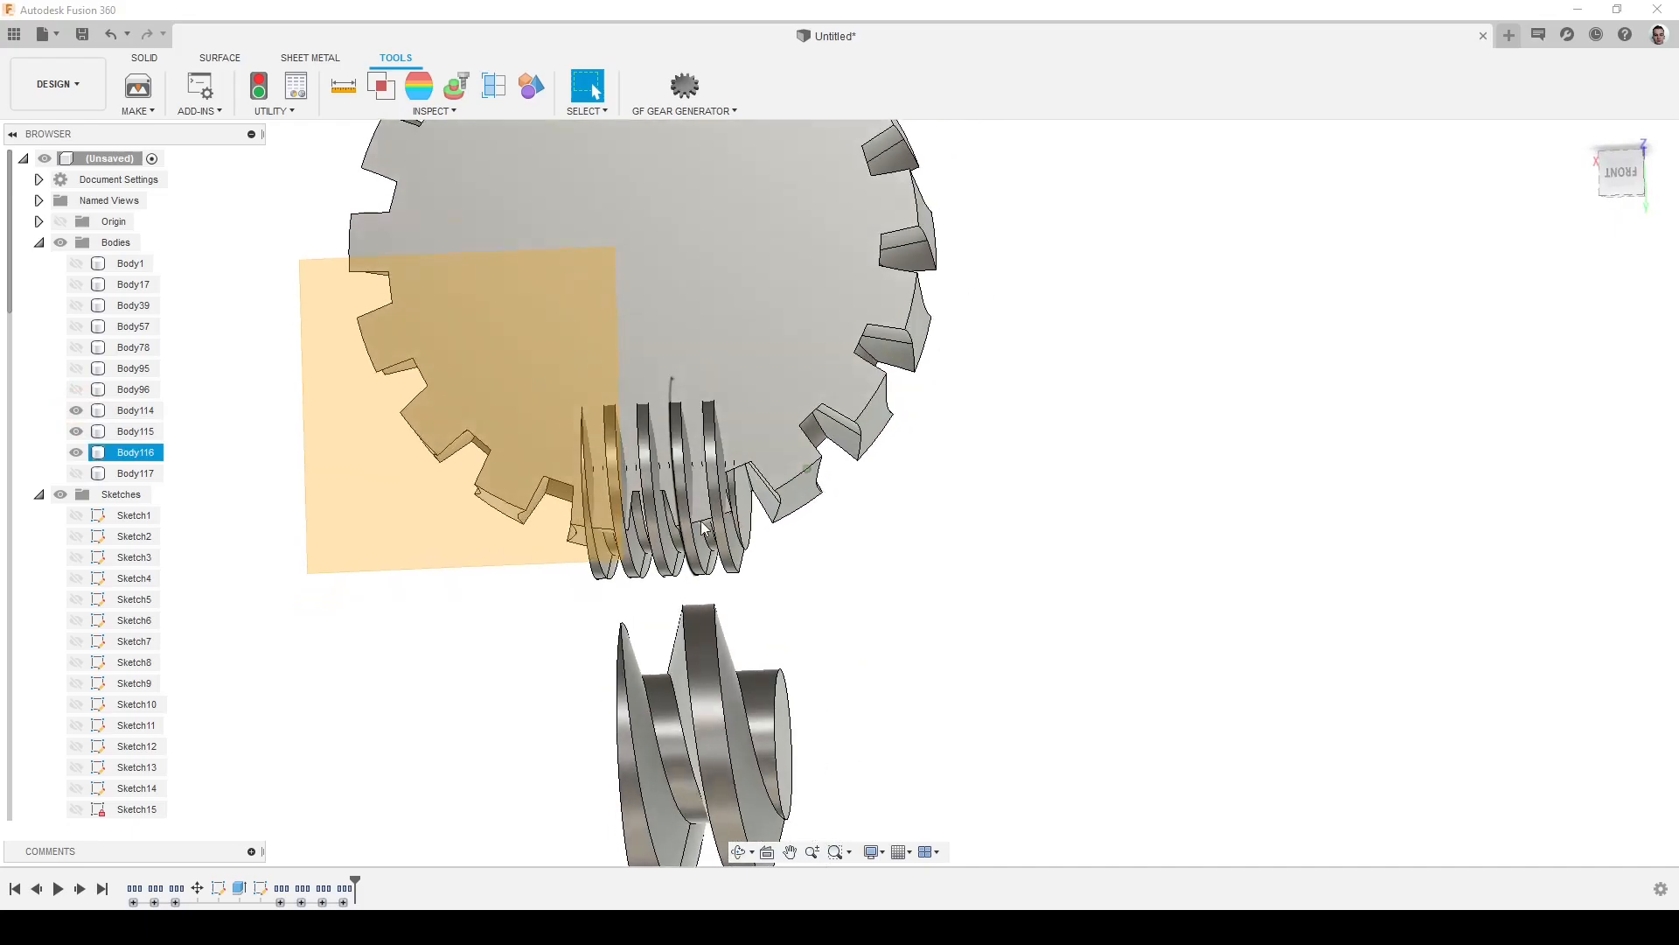
Hide Body114 and Body116 so that only the worm Body115 is shown
left_click(76, 431)
left_click(76, 452)
left_click(77, 410)
left_click(76, 431)
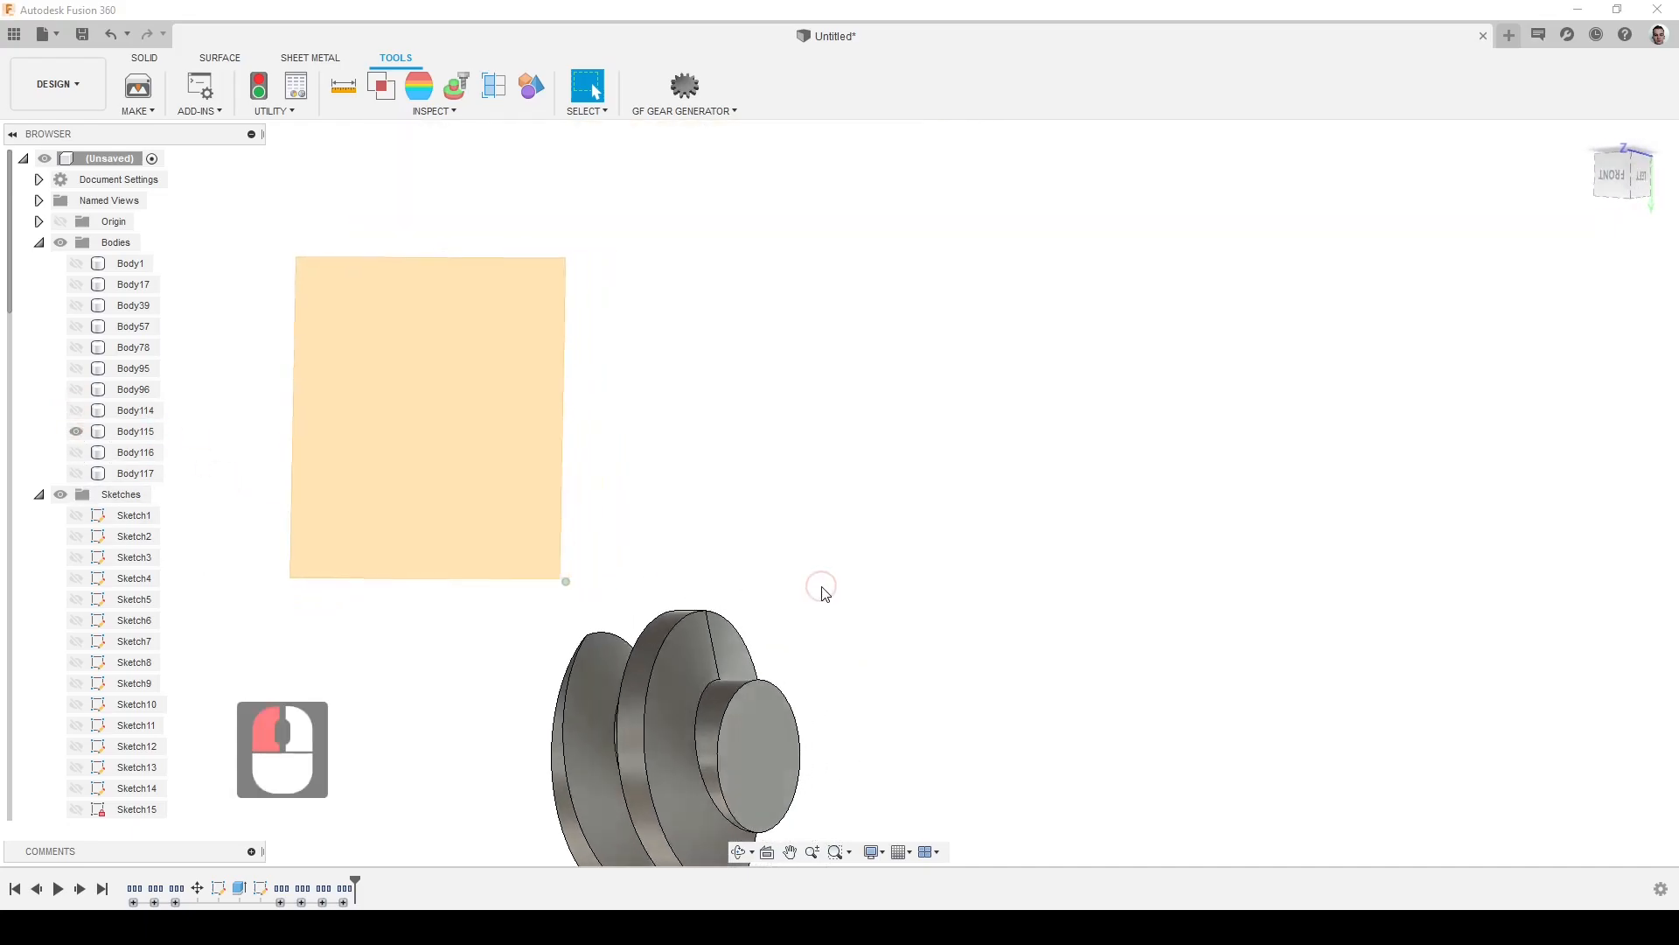
Generate a Hobbed Straight Worm Gear Drive with a 1 mm module, 17 teeth, 14.5° pressure angle and 5 mm worm drive radius
left_click(700, 112)
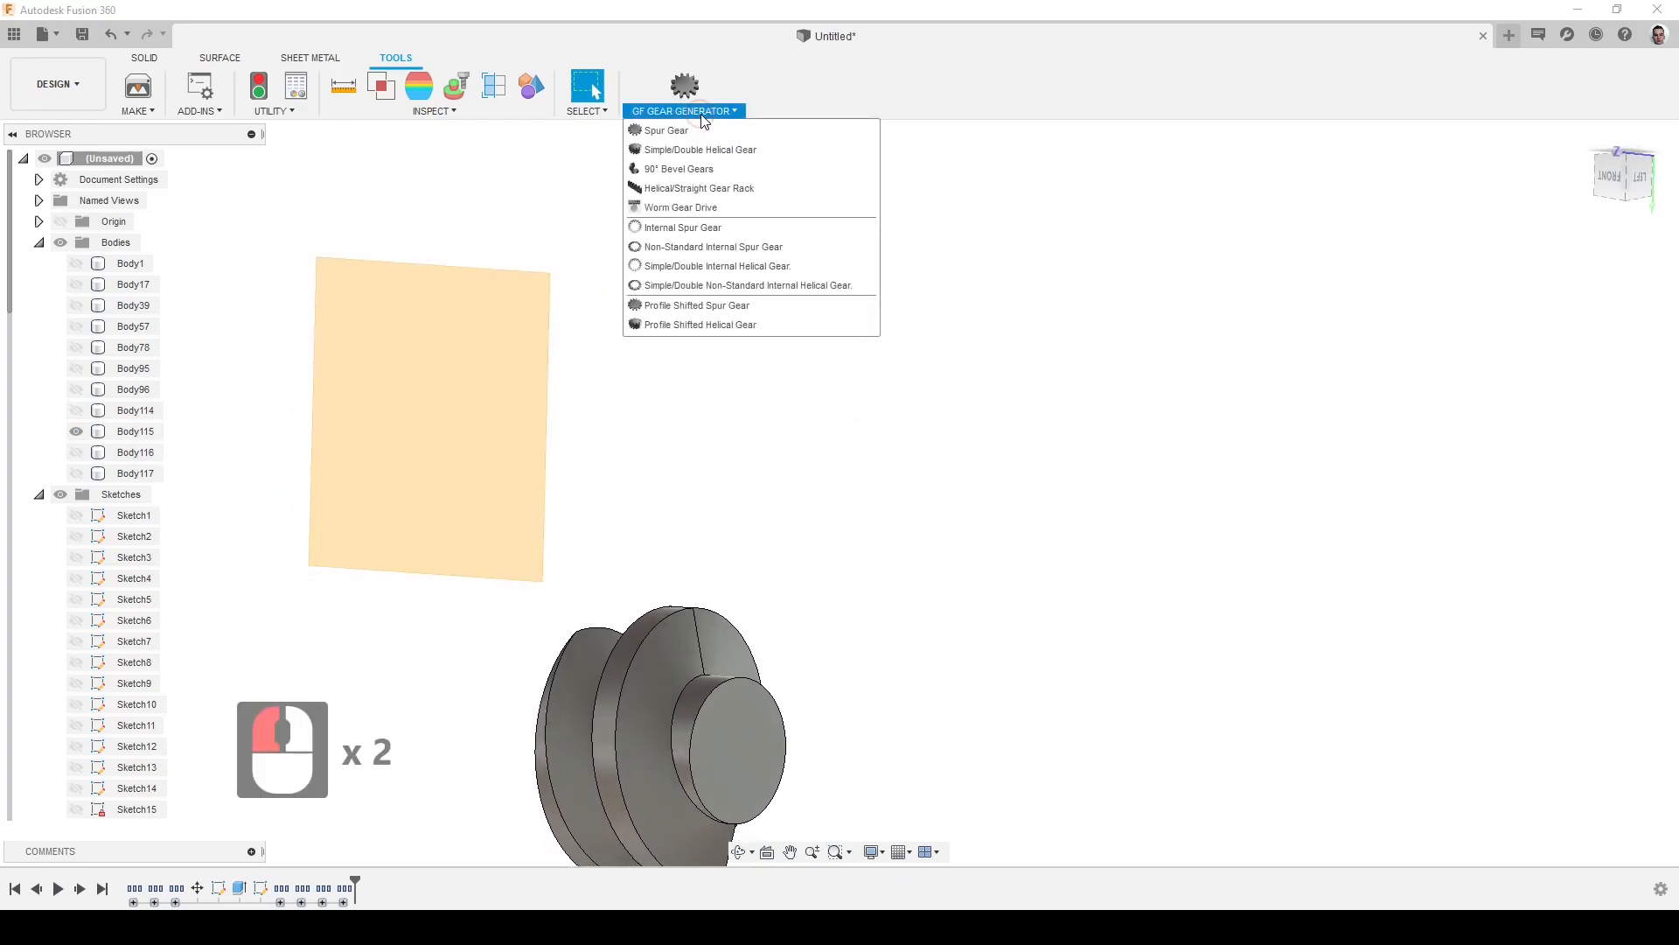
left_click(754, 210)
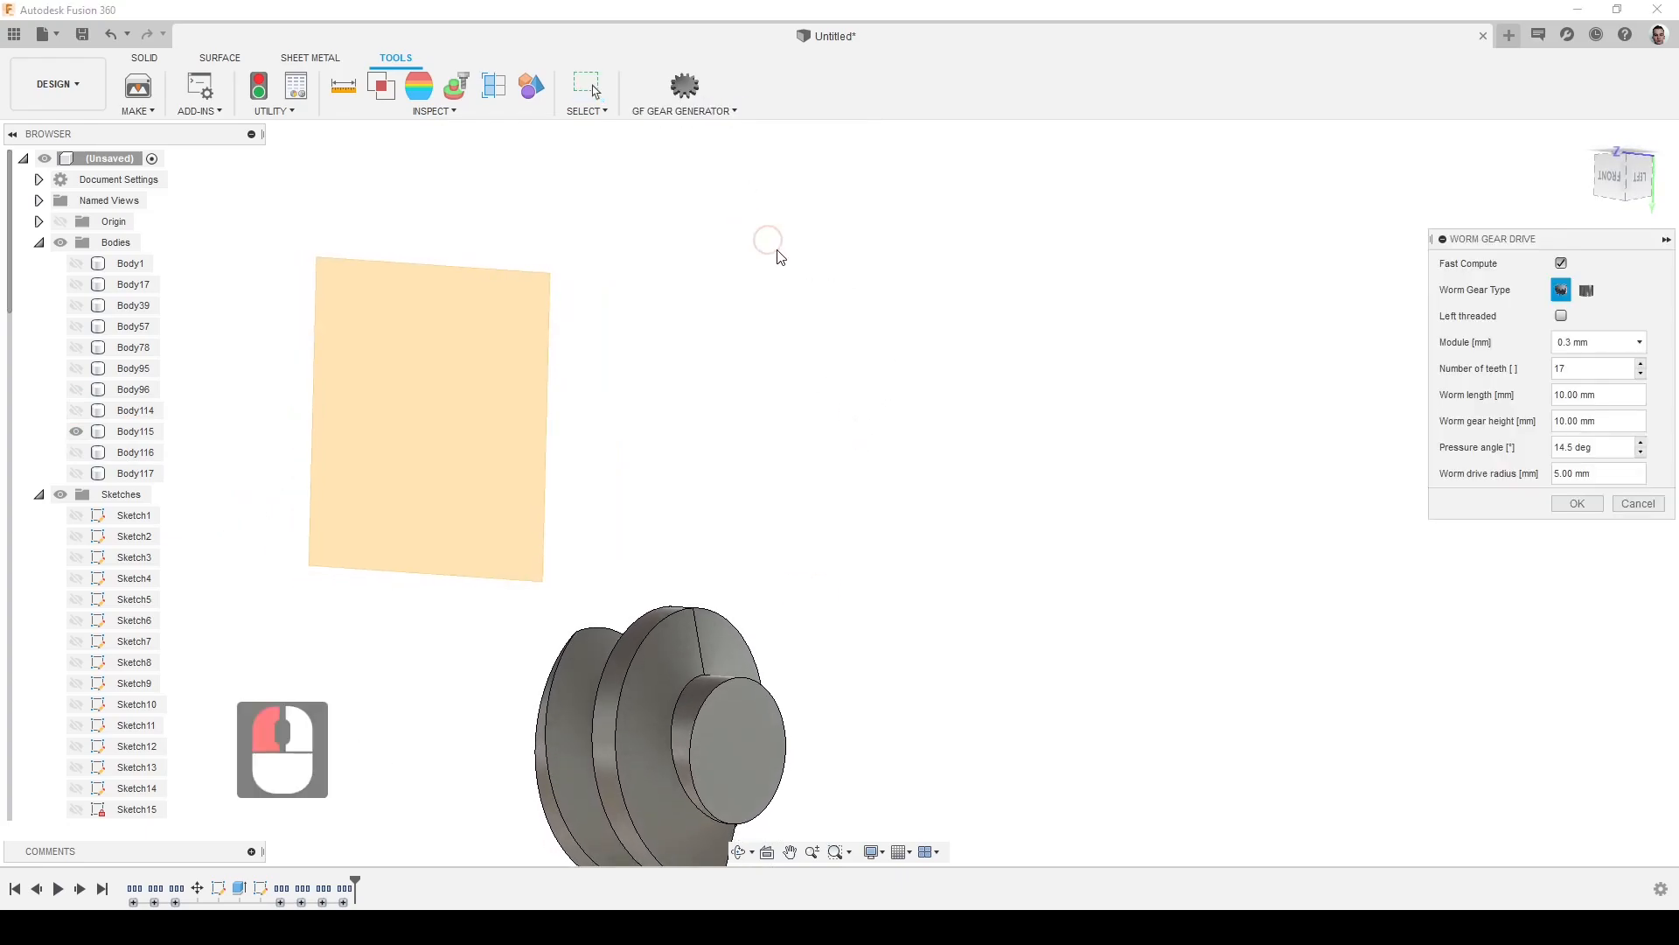
middle_click_drag(730, 414, 731, 435, "shift")
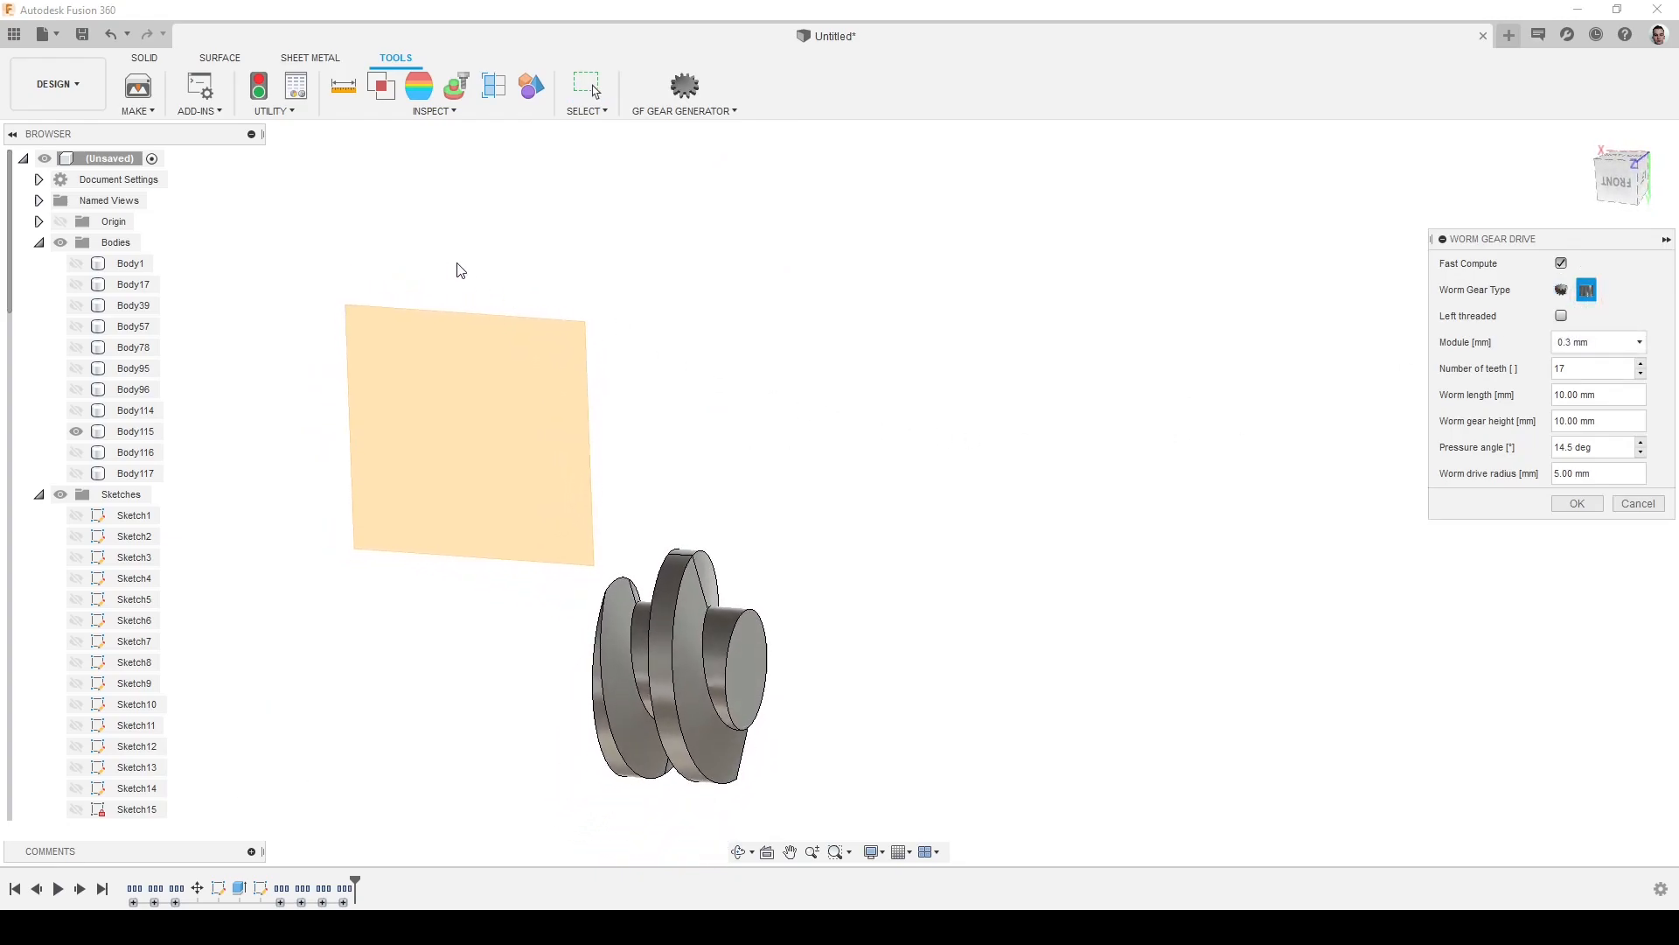
left_click(1607, 348)
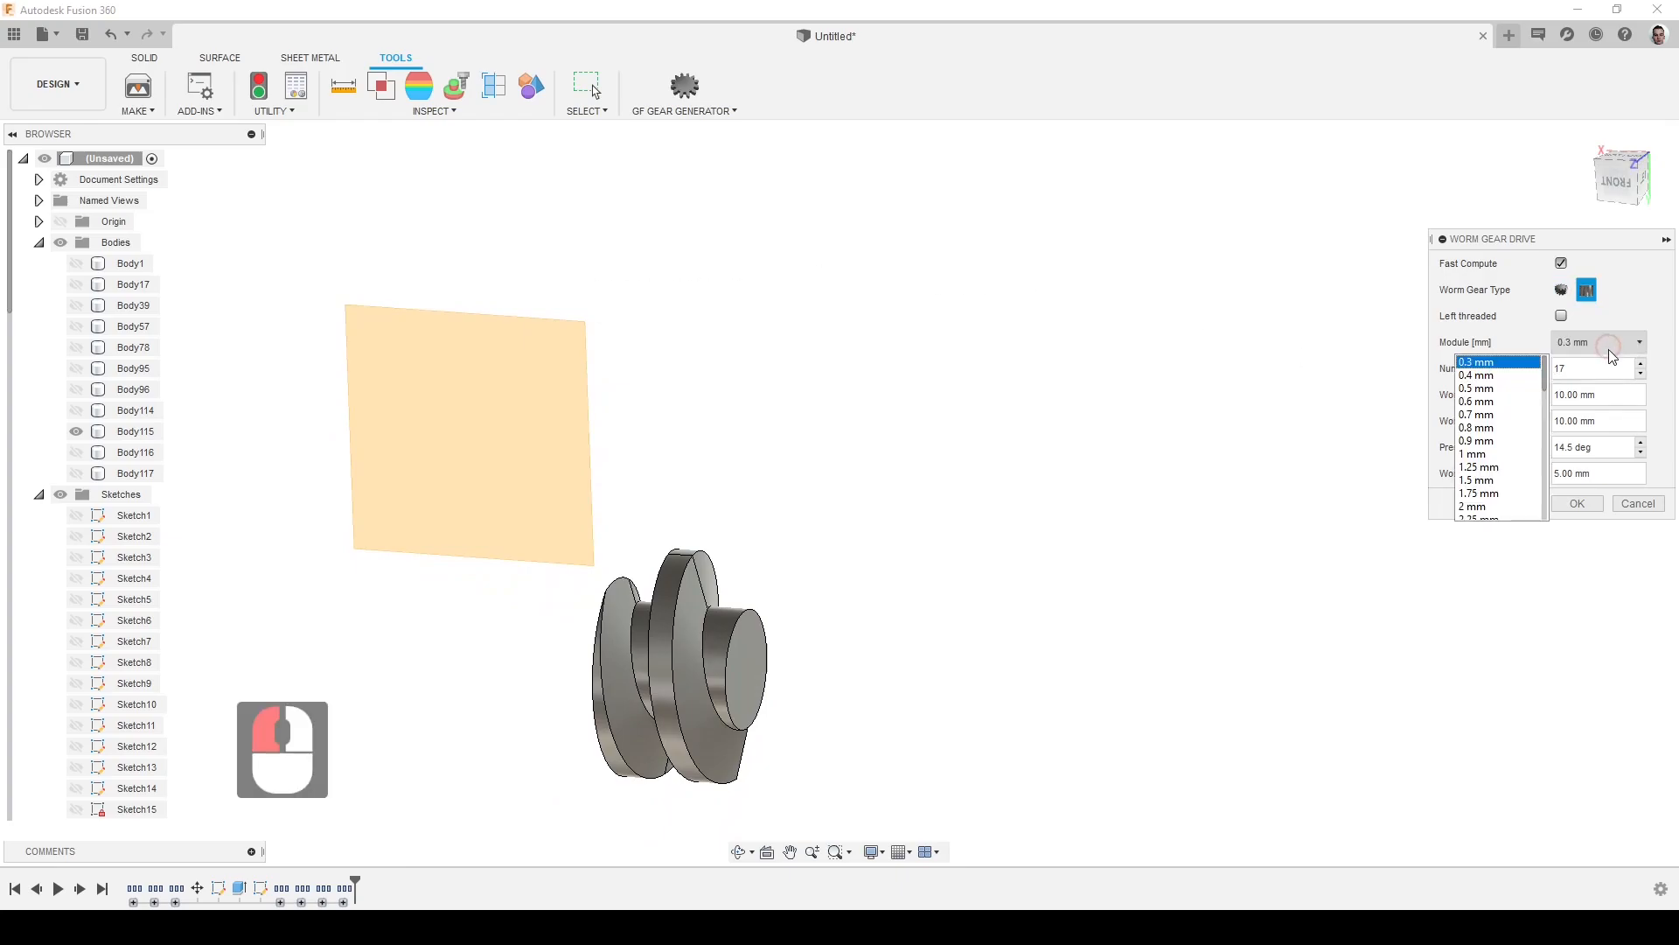
left_click(1497, 454)
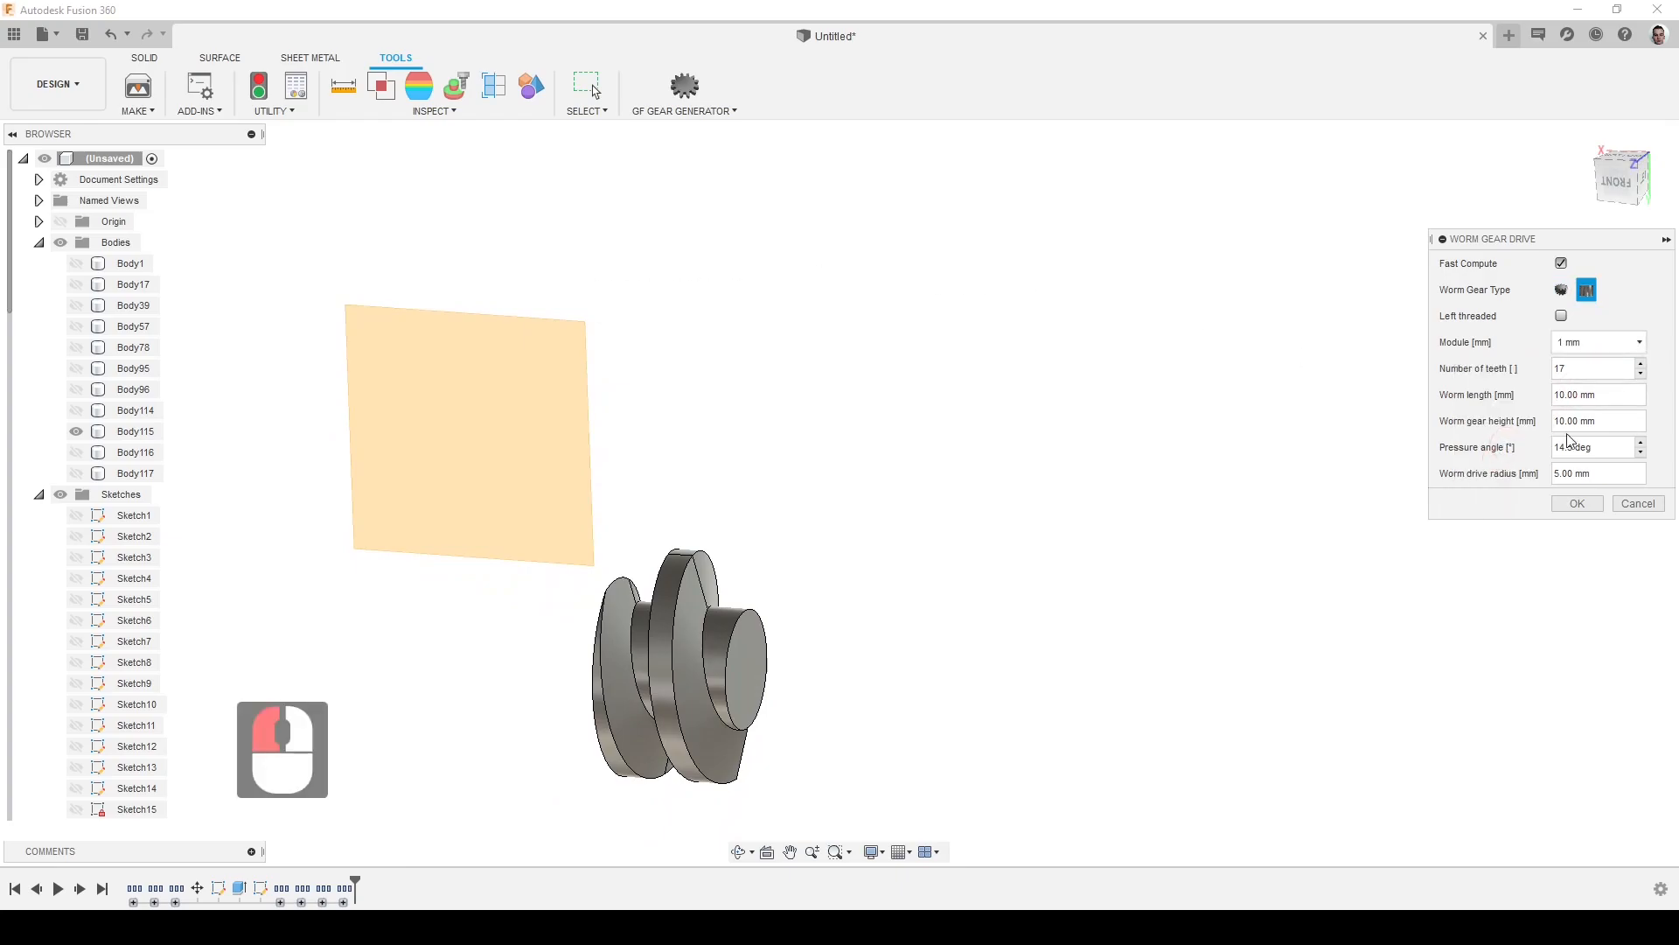
left_click(1589, 504)
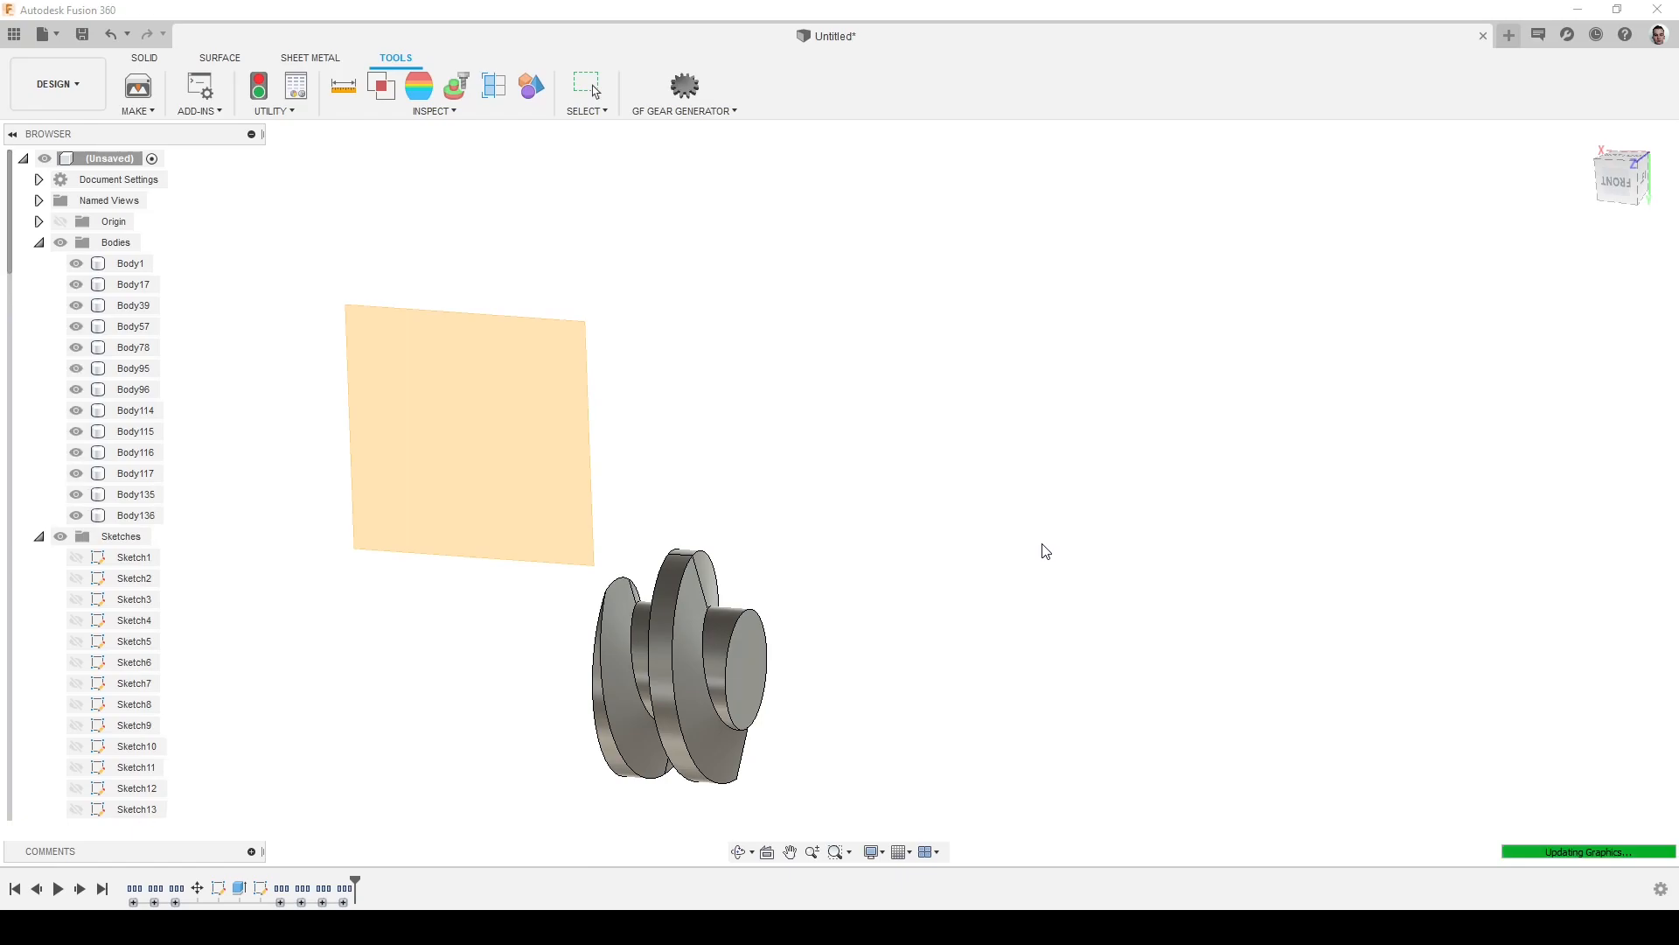
Hide all older bodies from Body1 to Body117 so that only the 1 mm module hobbed gear and its worm are shown
left_click(76, 473)
left_click(76, 452)
left_click(76, 389)
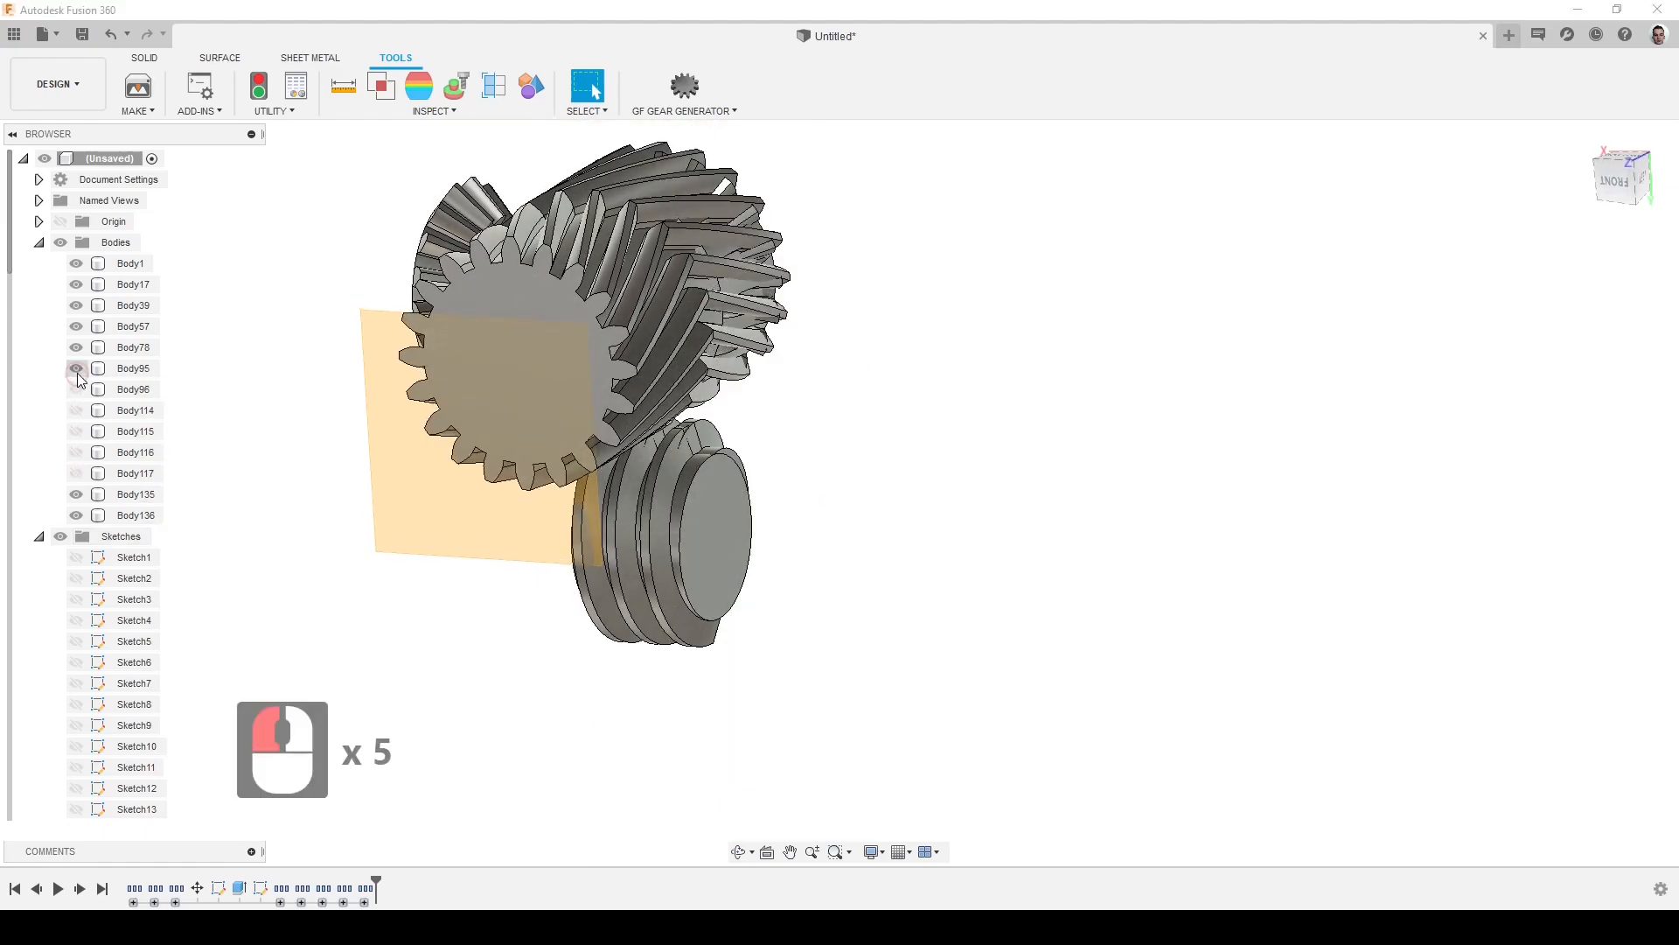
left_click(76, 368)
left_click(76, 347)
left_click(76, 305)
left_click(76, 285)
left_click(76, 263)
Extrude one flat end face of the hobbed gear outward by 12 mm, joined to the gear body
middle_click_drag(341, 413, 660, 423, "shift")
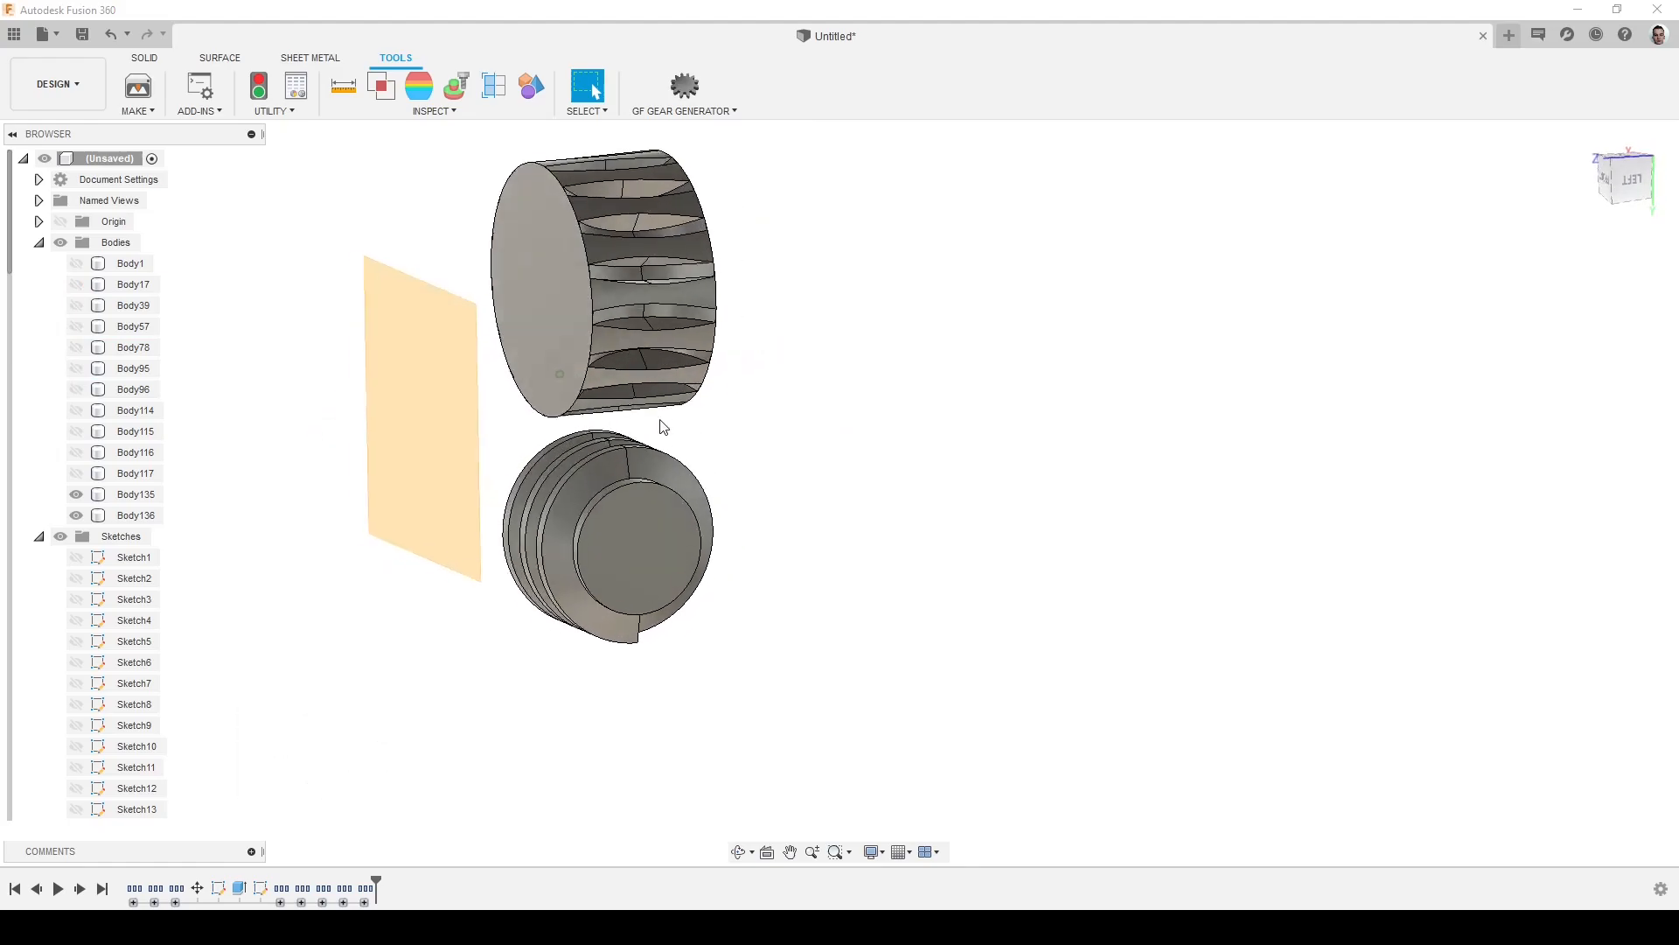
scroll(659, 420, "up", 5)
scroll(660, 437, "down", 4)
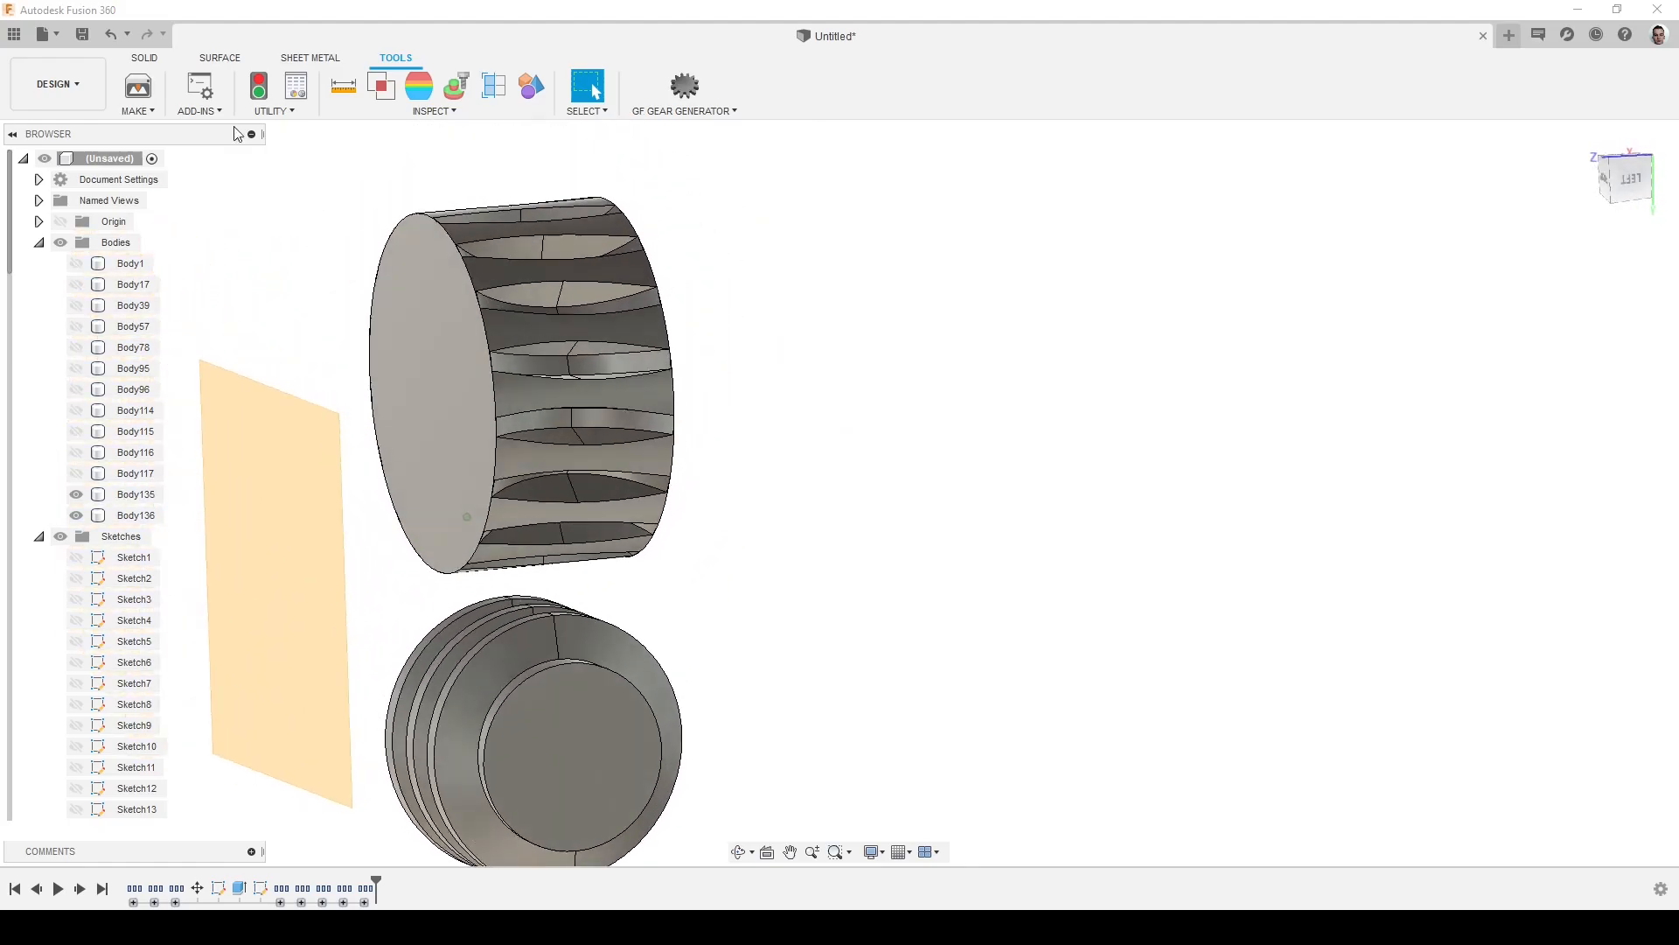
left_click(146, 58)
left_click(166, 83)
left_click(461, 371)
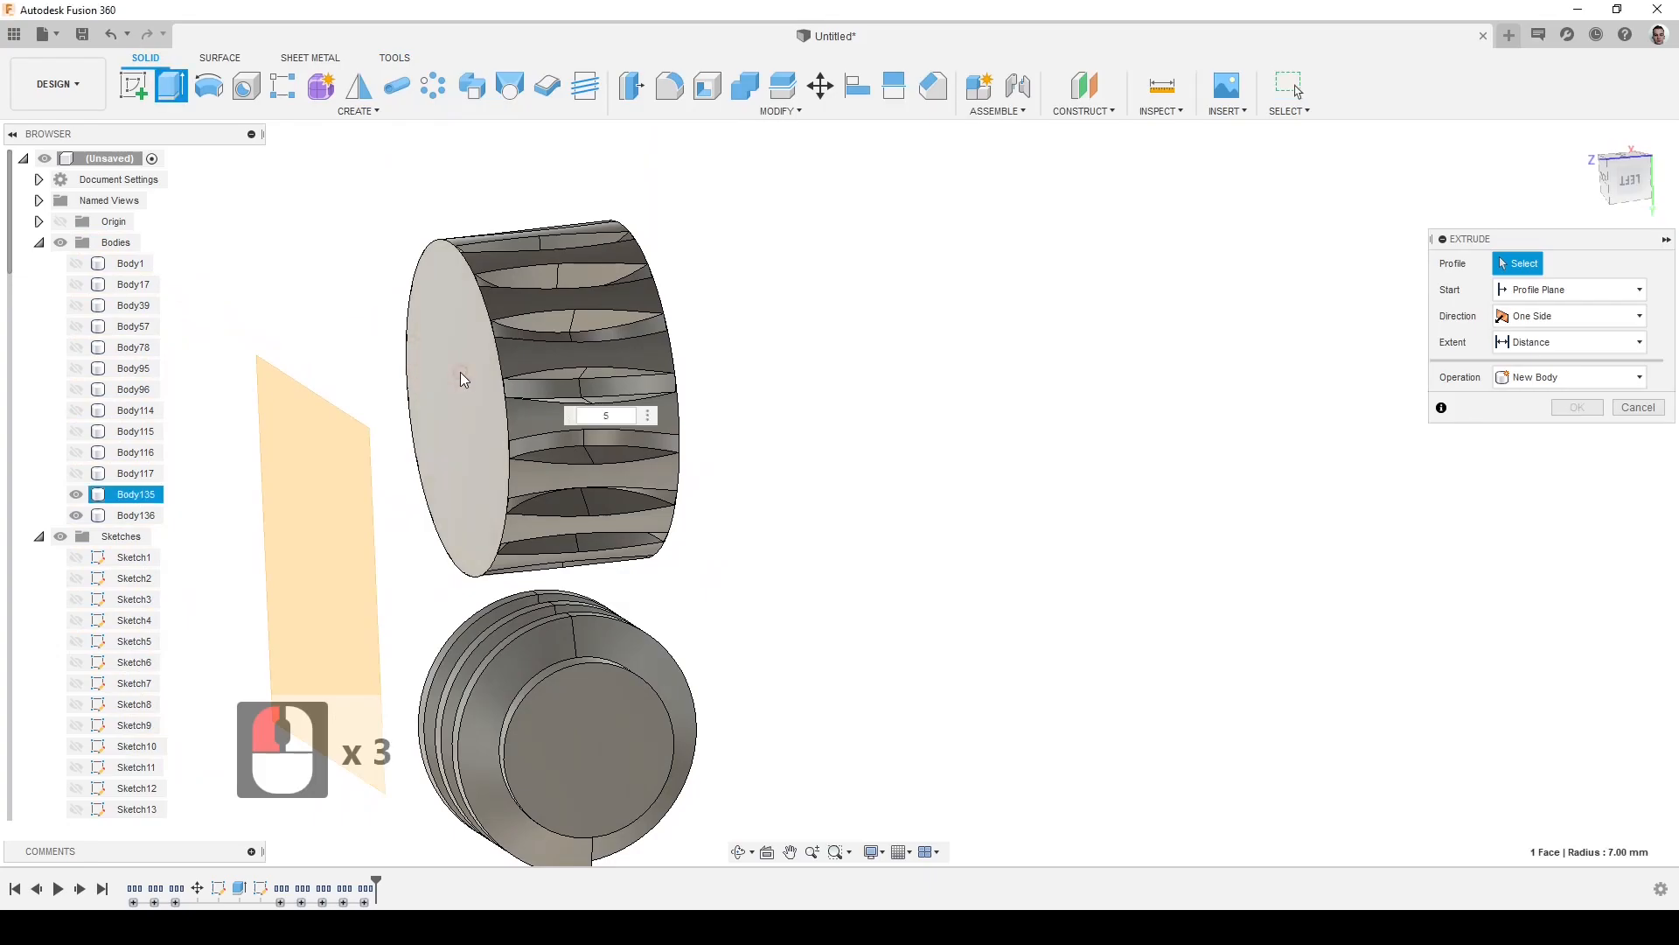
left_click_drag(244, 362, 234, 363)
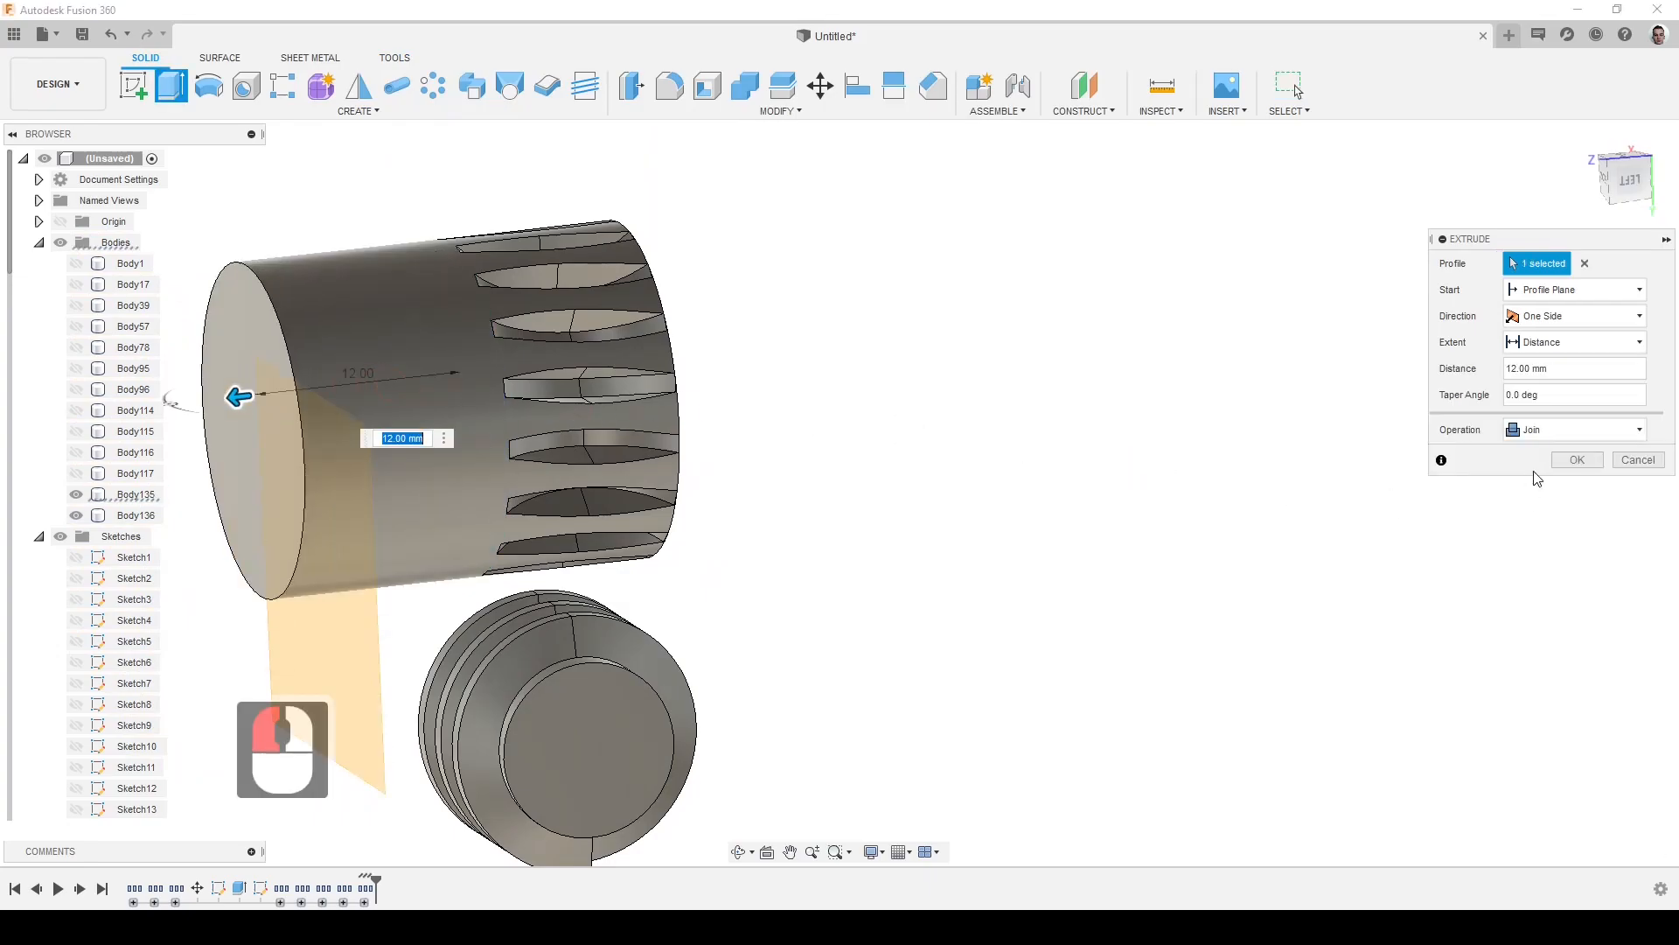
left_click(1571, 461)
Extrude the opposite flat end face of the hobbed gear outward to lengthen the cylinder on that side as well
middle_click_drag(945, 420, 612, 389, "shift")
left_click(574, 379)
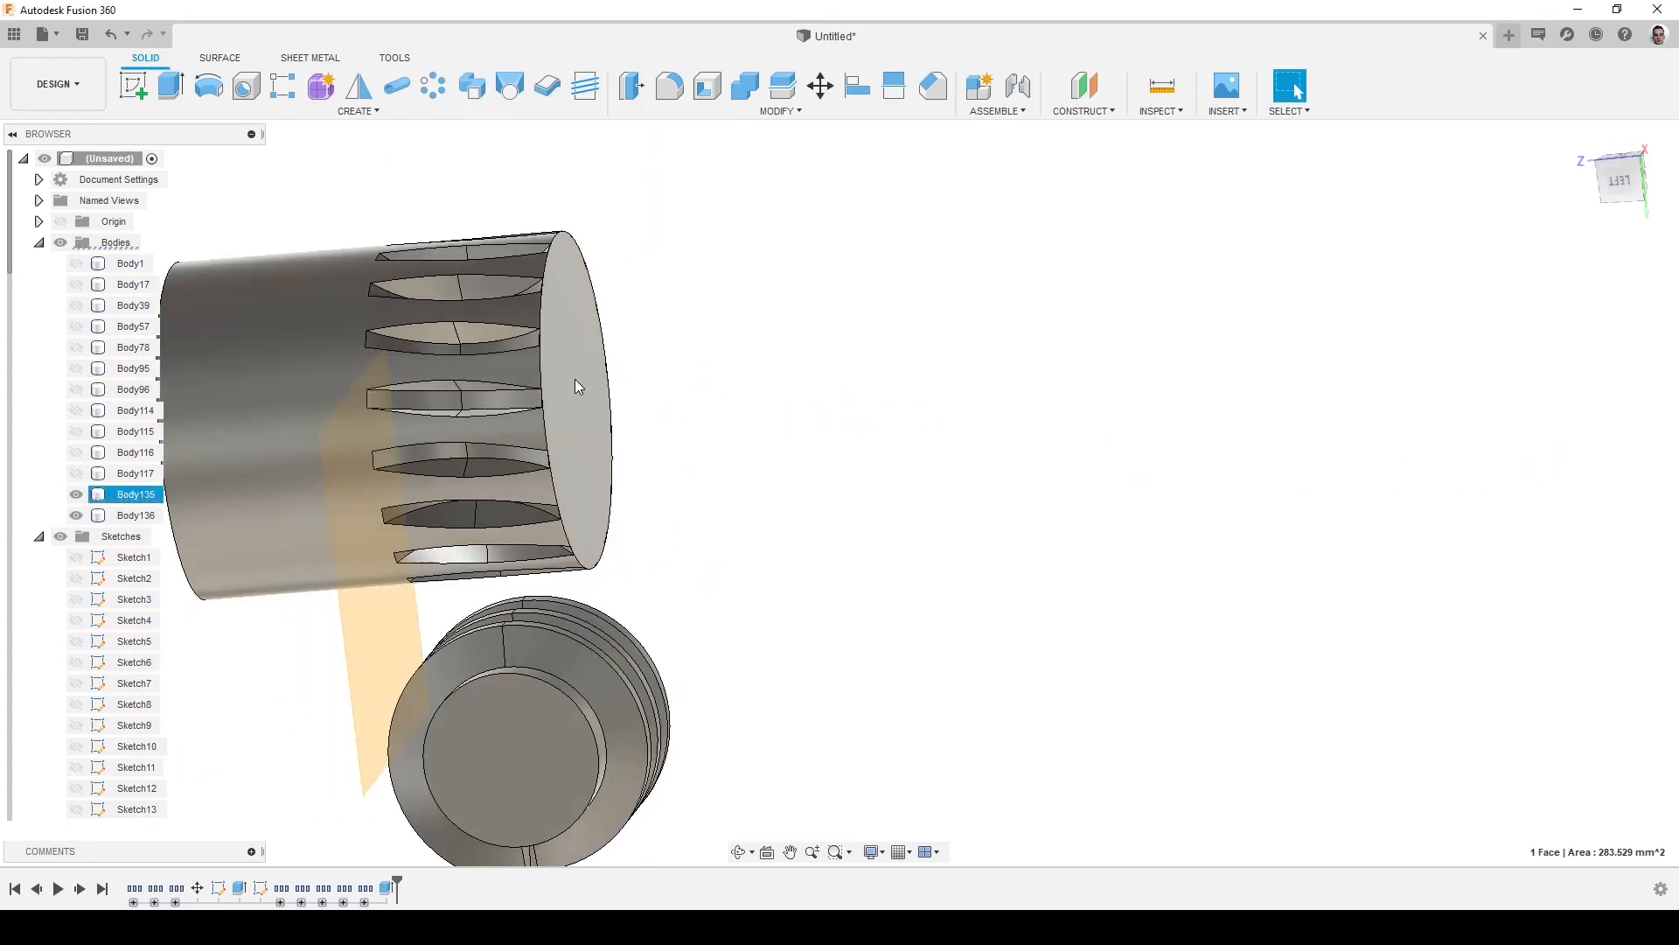
left_click(171, 87)
left_click_drag(592, 376, 834, 371)
left_click(1577, 459)
Examine the tooth pockets in the lengthened hobbed gear and how they line up with the worm
middle_click_drag(1485, 487, 644, 434, "shift")
middle_click_drag(808, 394, 705, 541, "shift")
left_click(705, 541)
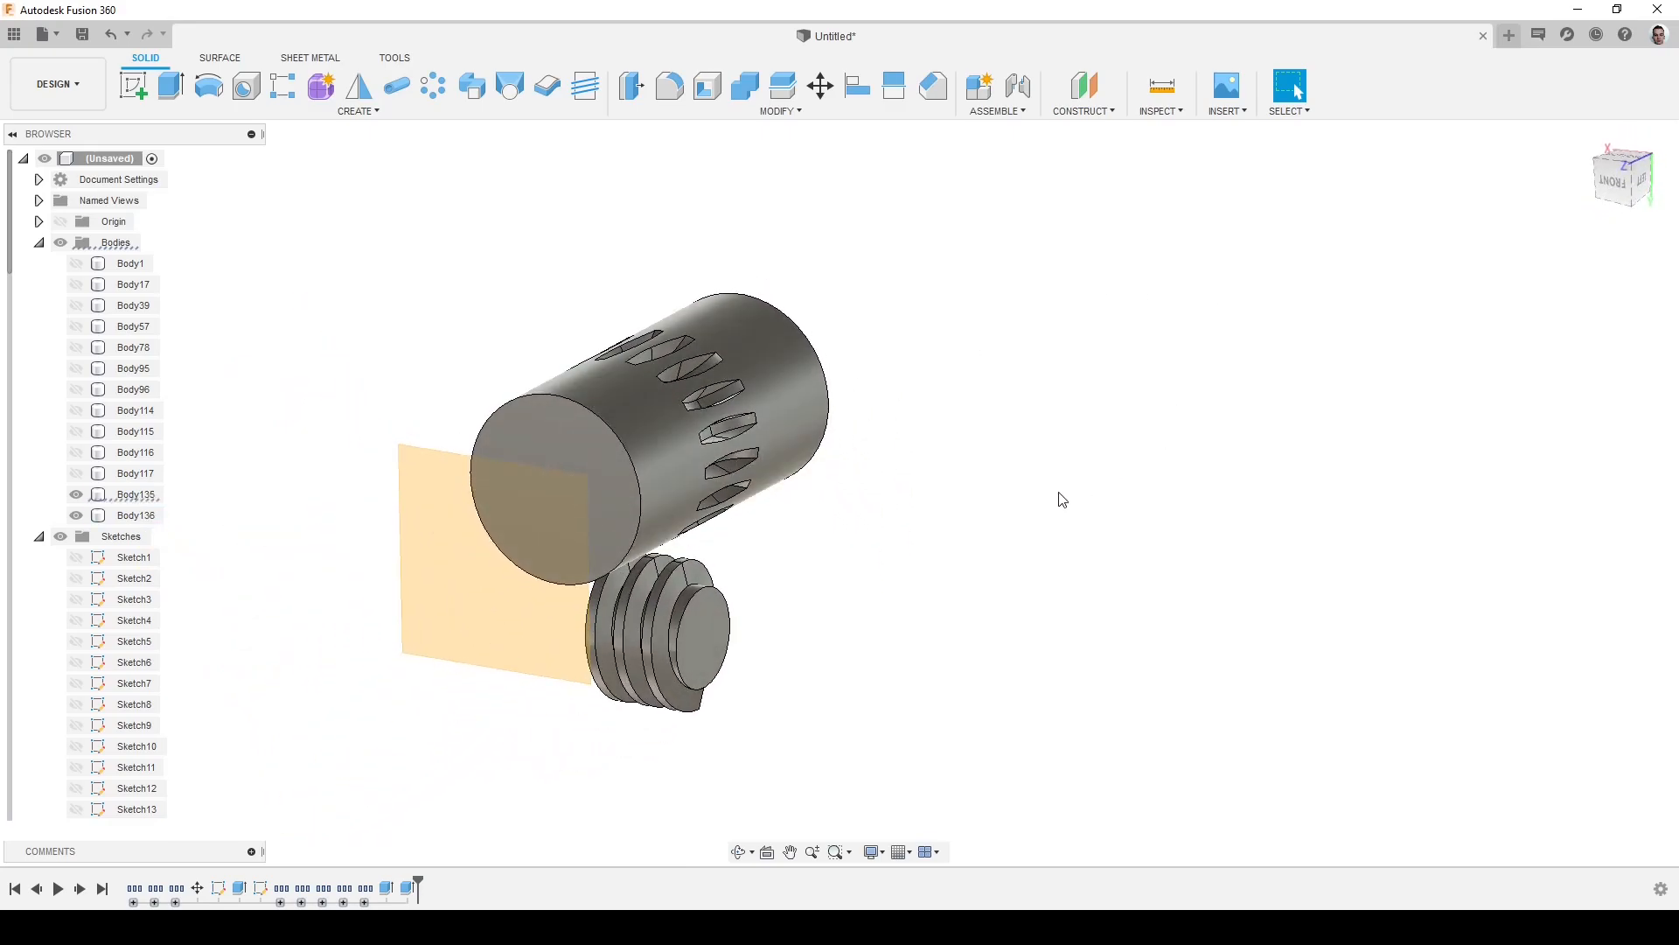
middle_click_drag(1058, 493, 1047, 434, "shift")
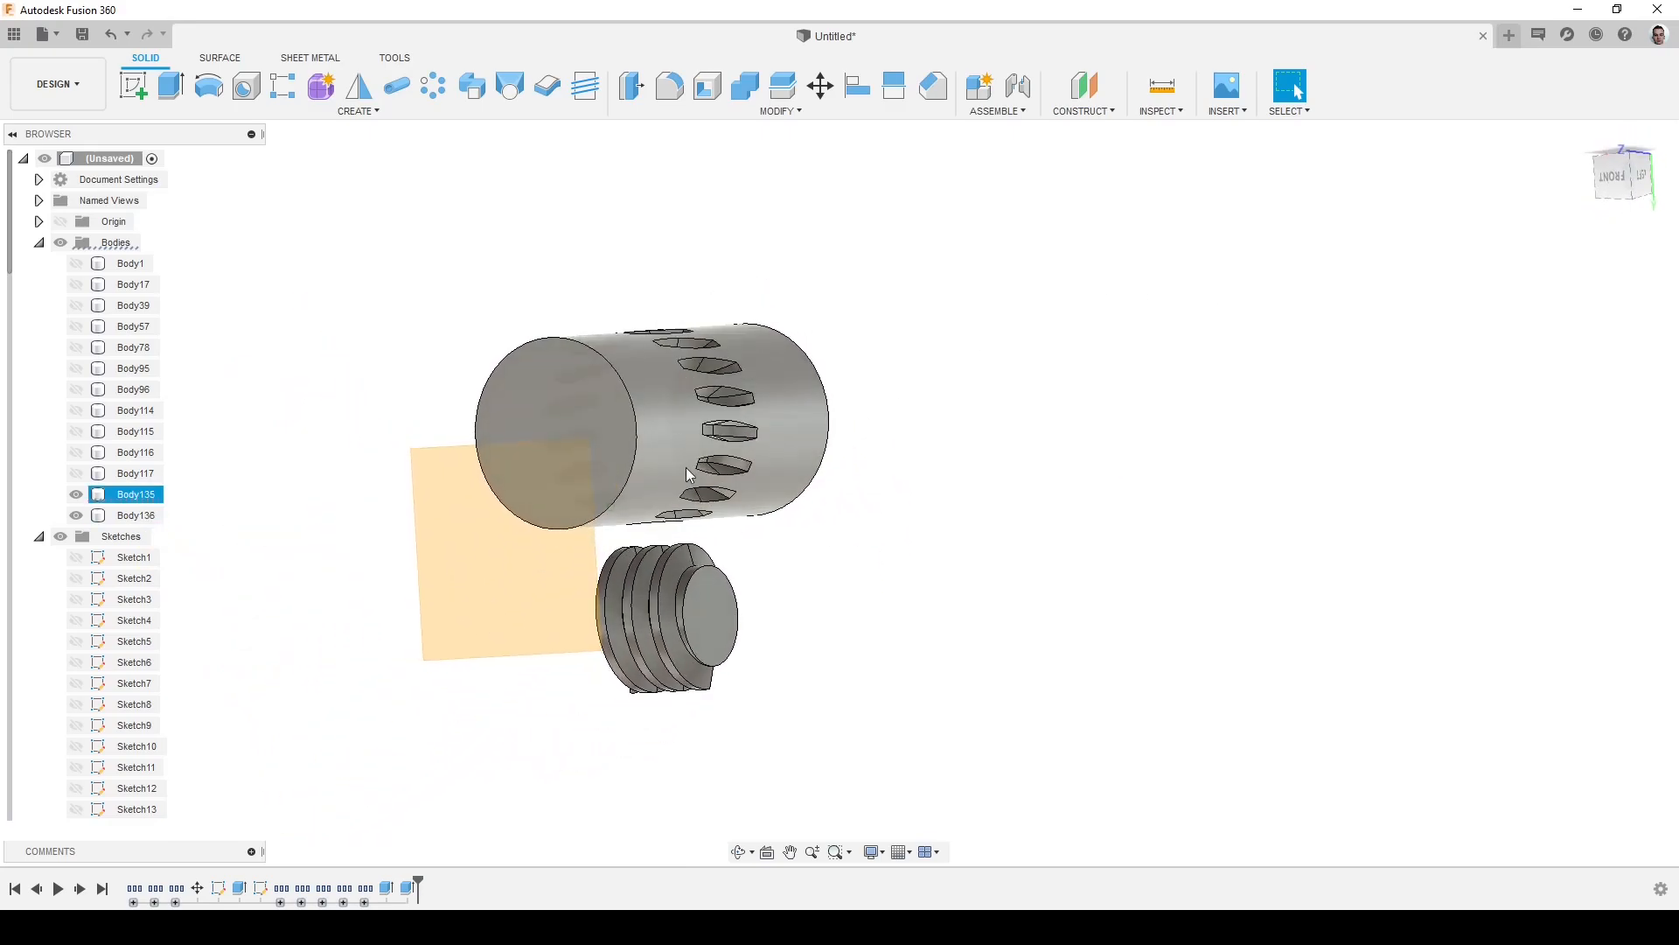
middle_click_drag(688, 577, 720, 412, "shift")
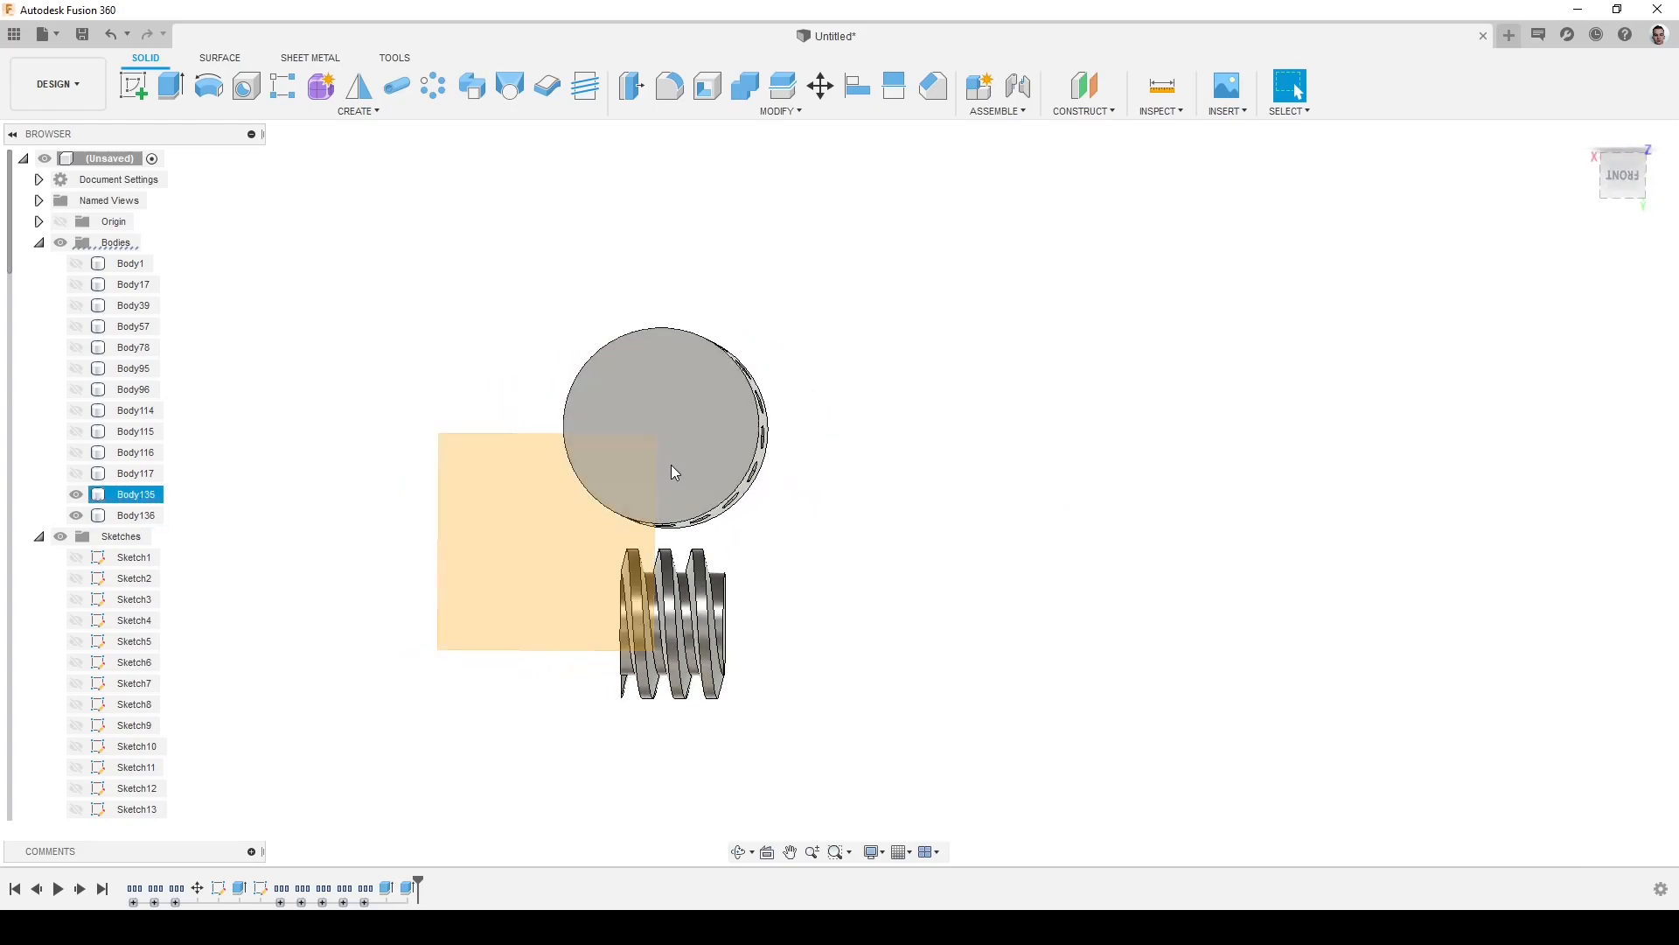
left_click(687, 493)
middle_click_drag(802, 543, 832, 510, "shift")
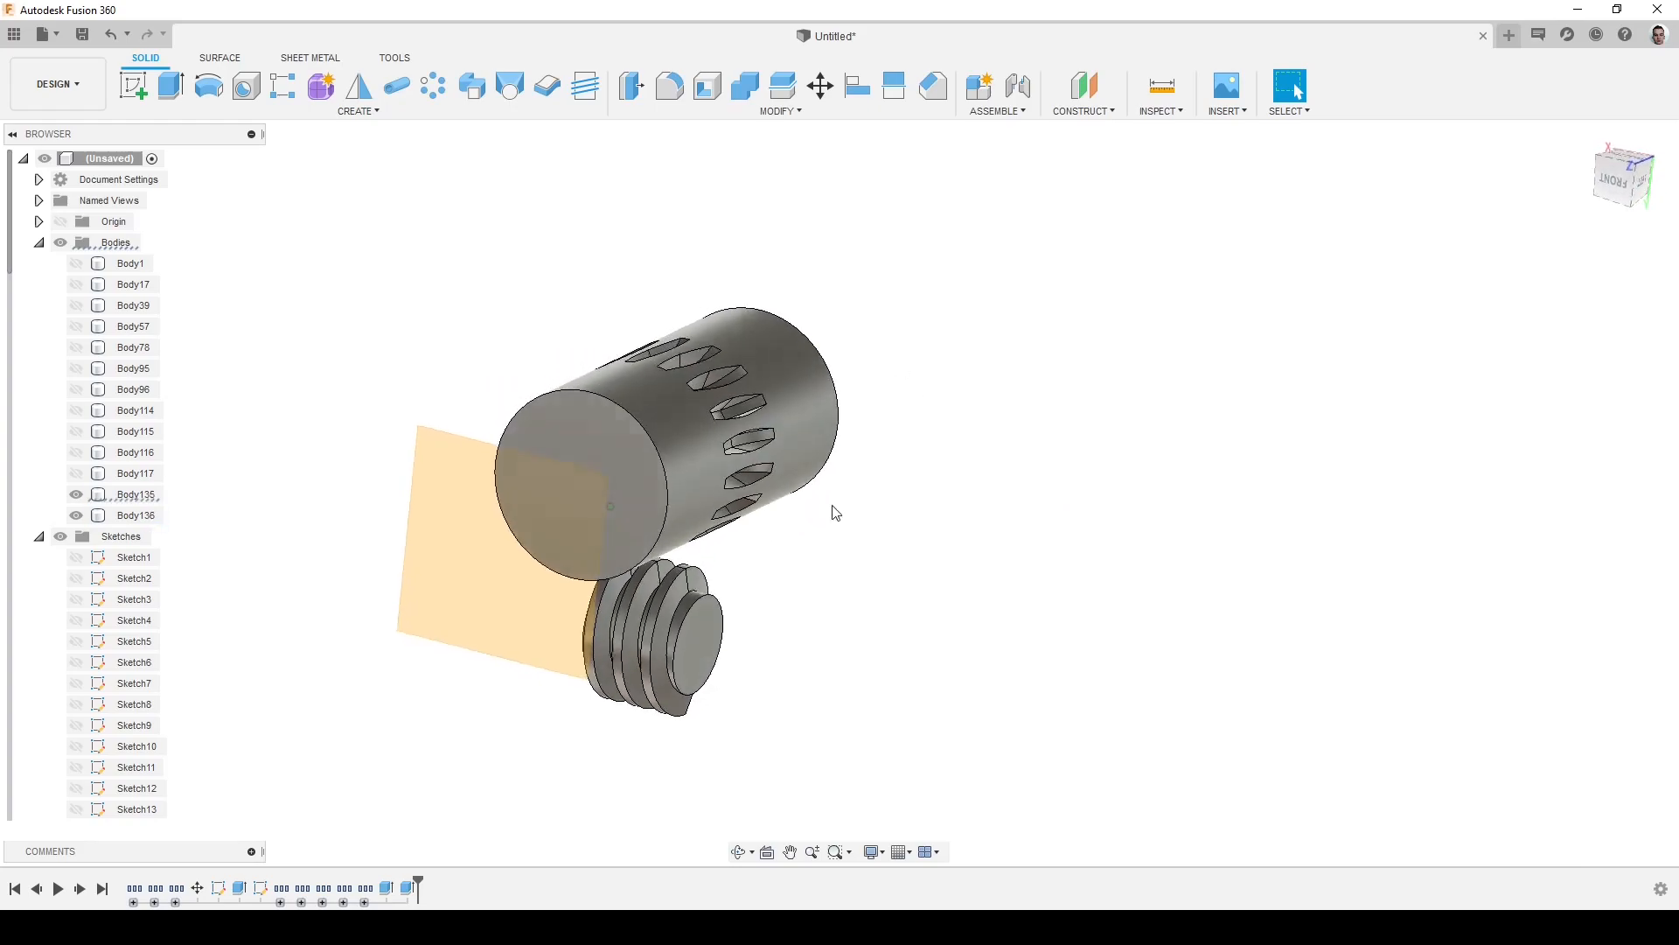
Generate a Simple/Double Internal Helical Gear with the default settings
left_click(406, 60)
left_click(686, 111)
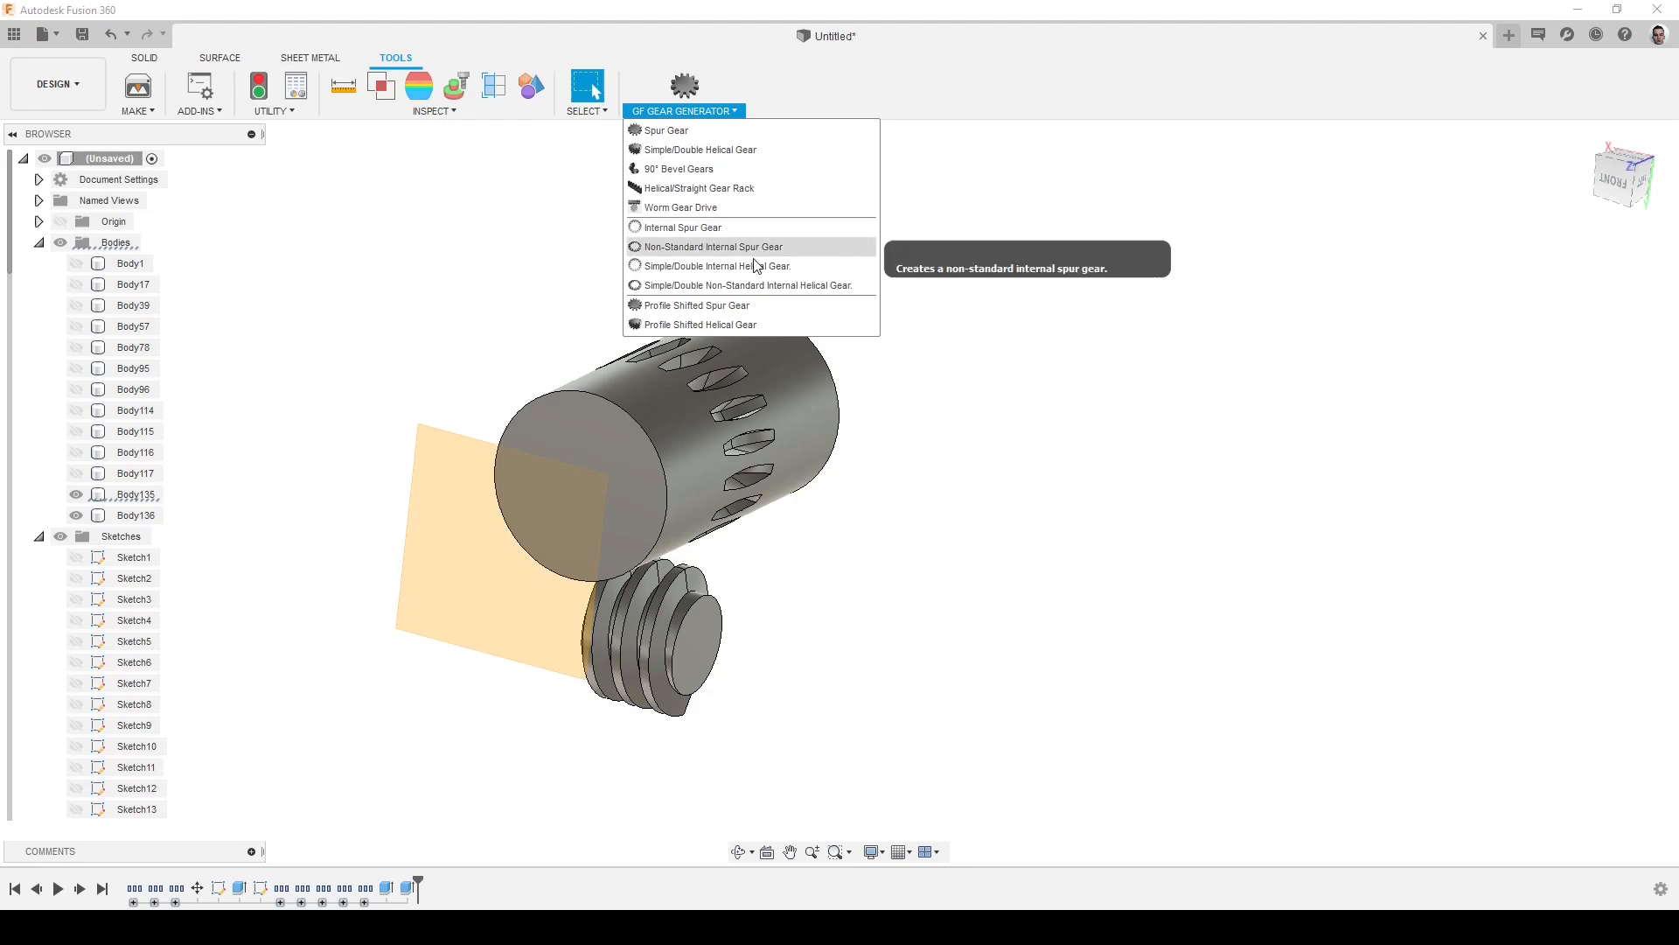
left_click(727, 267)
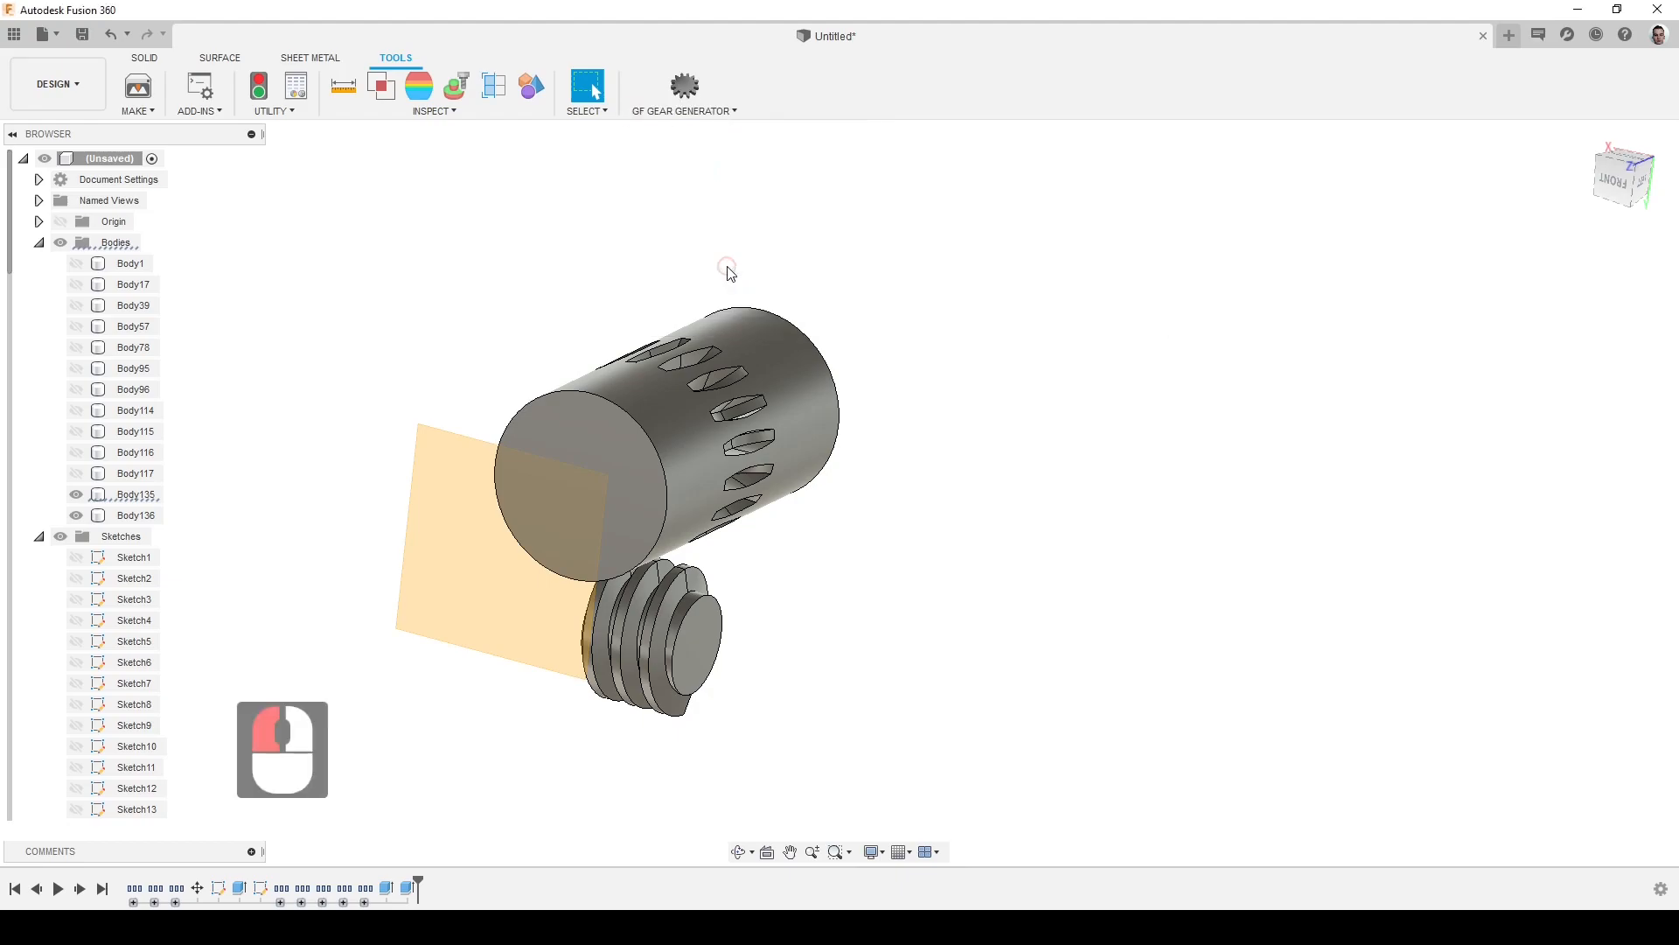
left_click(1586, 507)
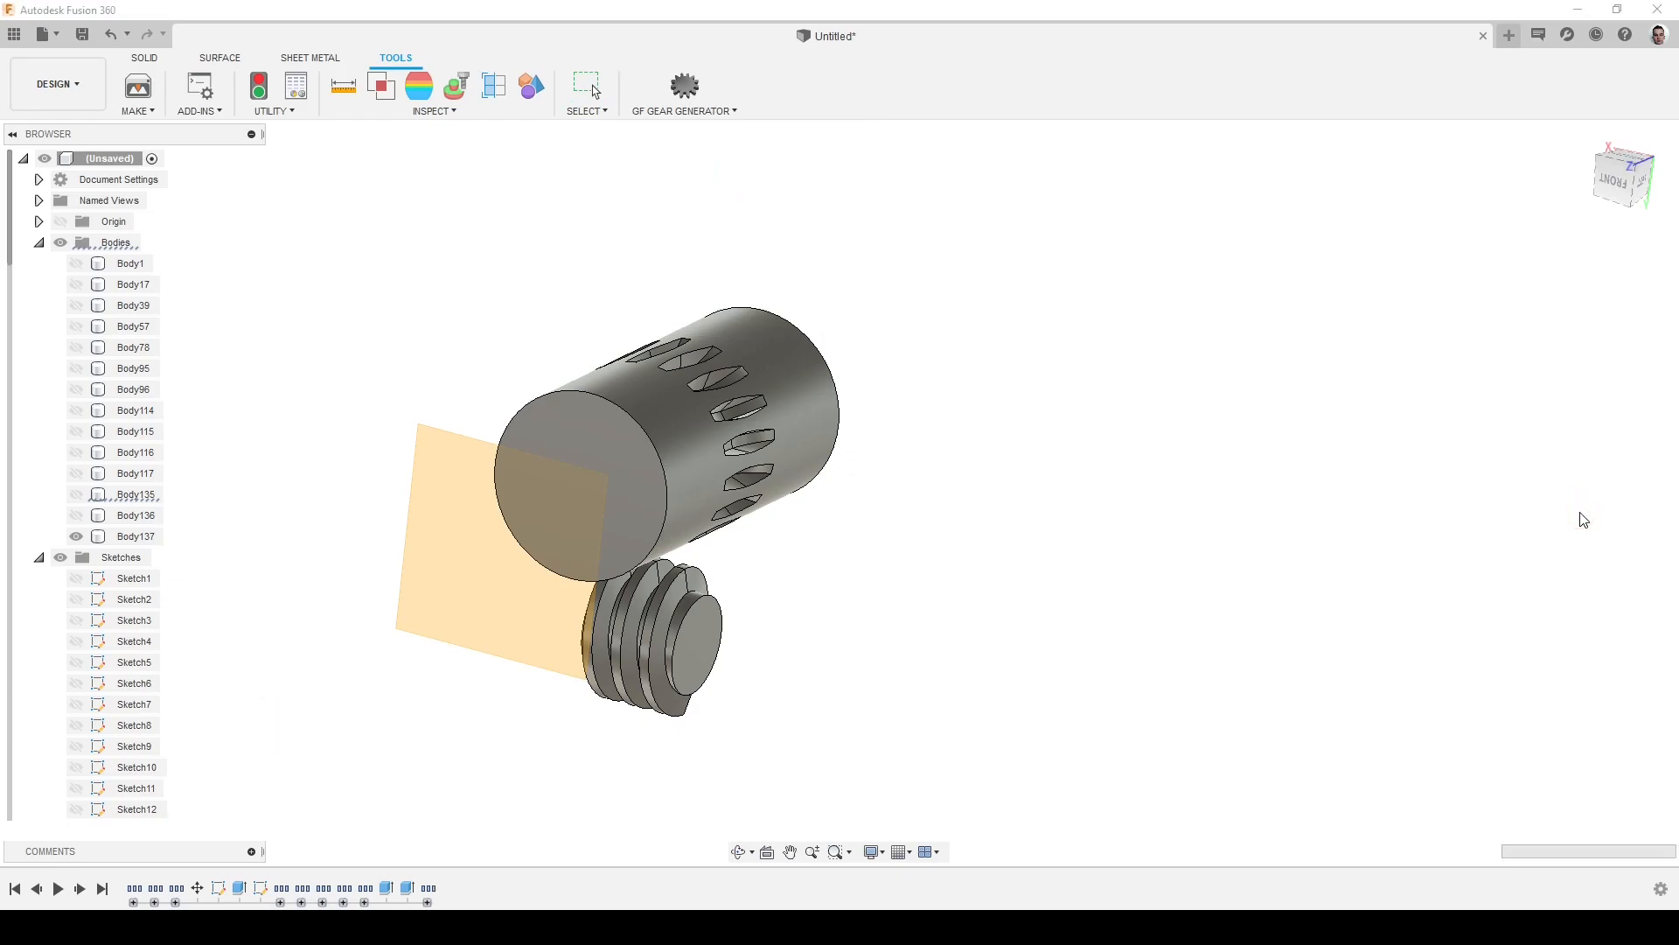
Hide Body116, Body117, Body135 and Body136, the two most recent worm gear drives
left_click(76, 515)
left_click(76, 494)
left_click(76, 474)
left_click(76, 452)
Move the internal helical gear Body137 32 mm in the negative X direction, clear of the other gears
left_click(136, 536)
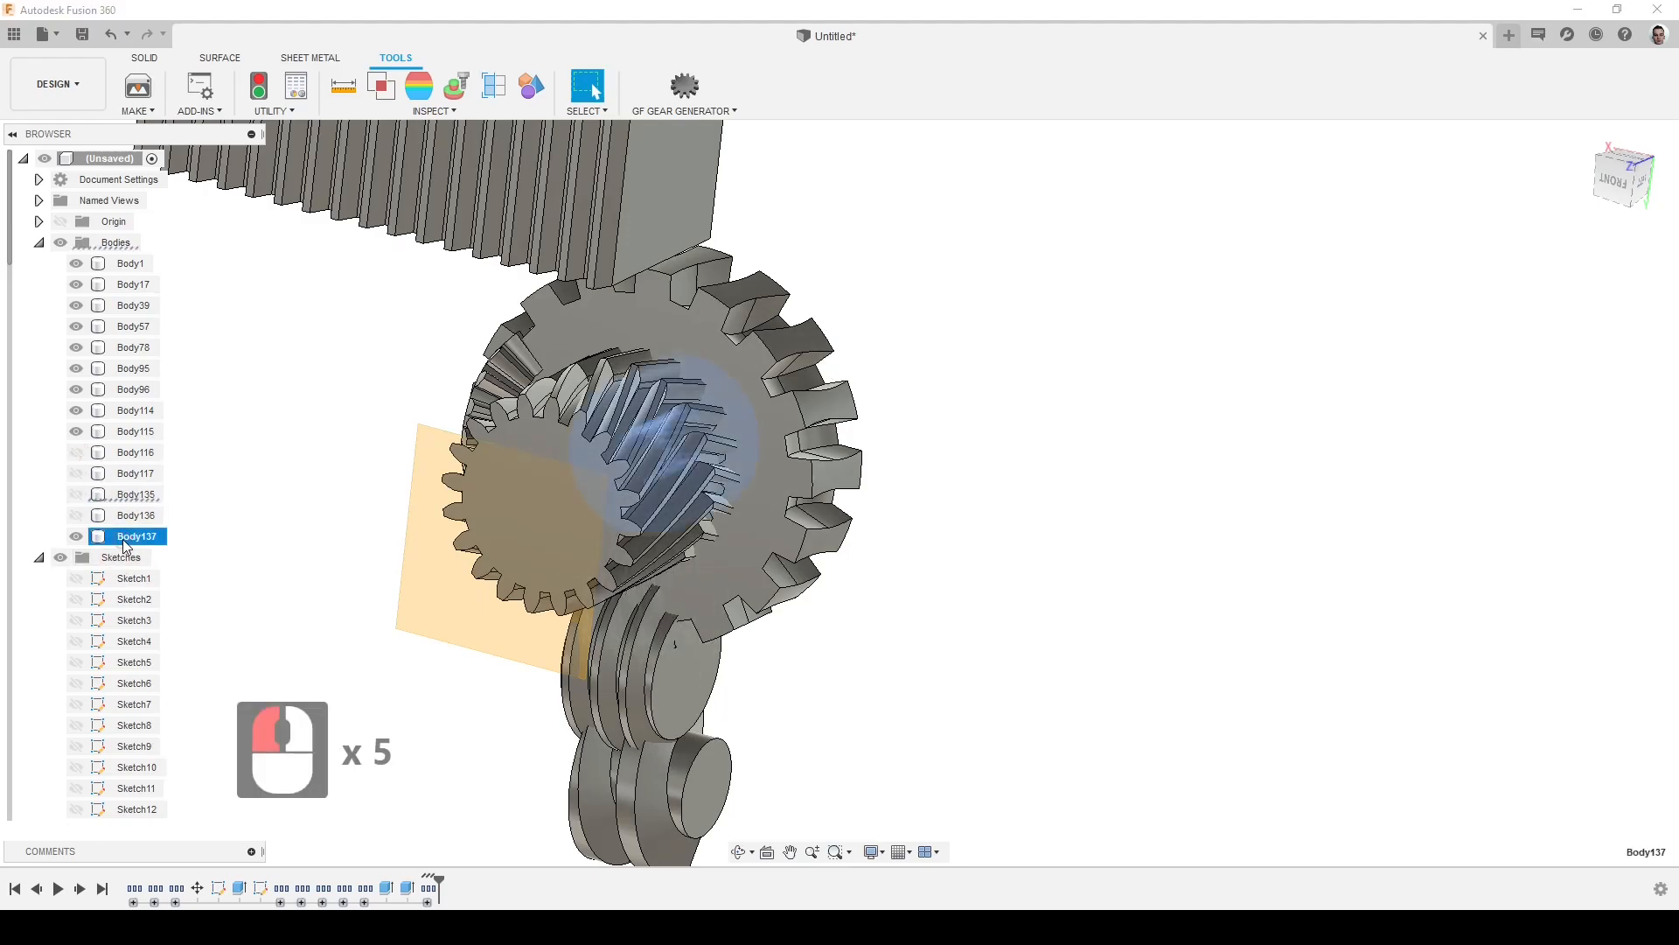
right_click(135, 536)
left_click(298, 566)
left_click_drag(720, 366, 750, 374)
left_click_drag(747, 373, 1036, 479)
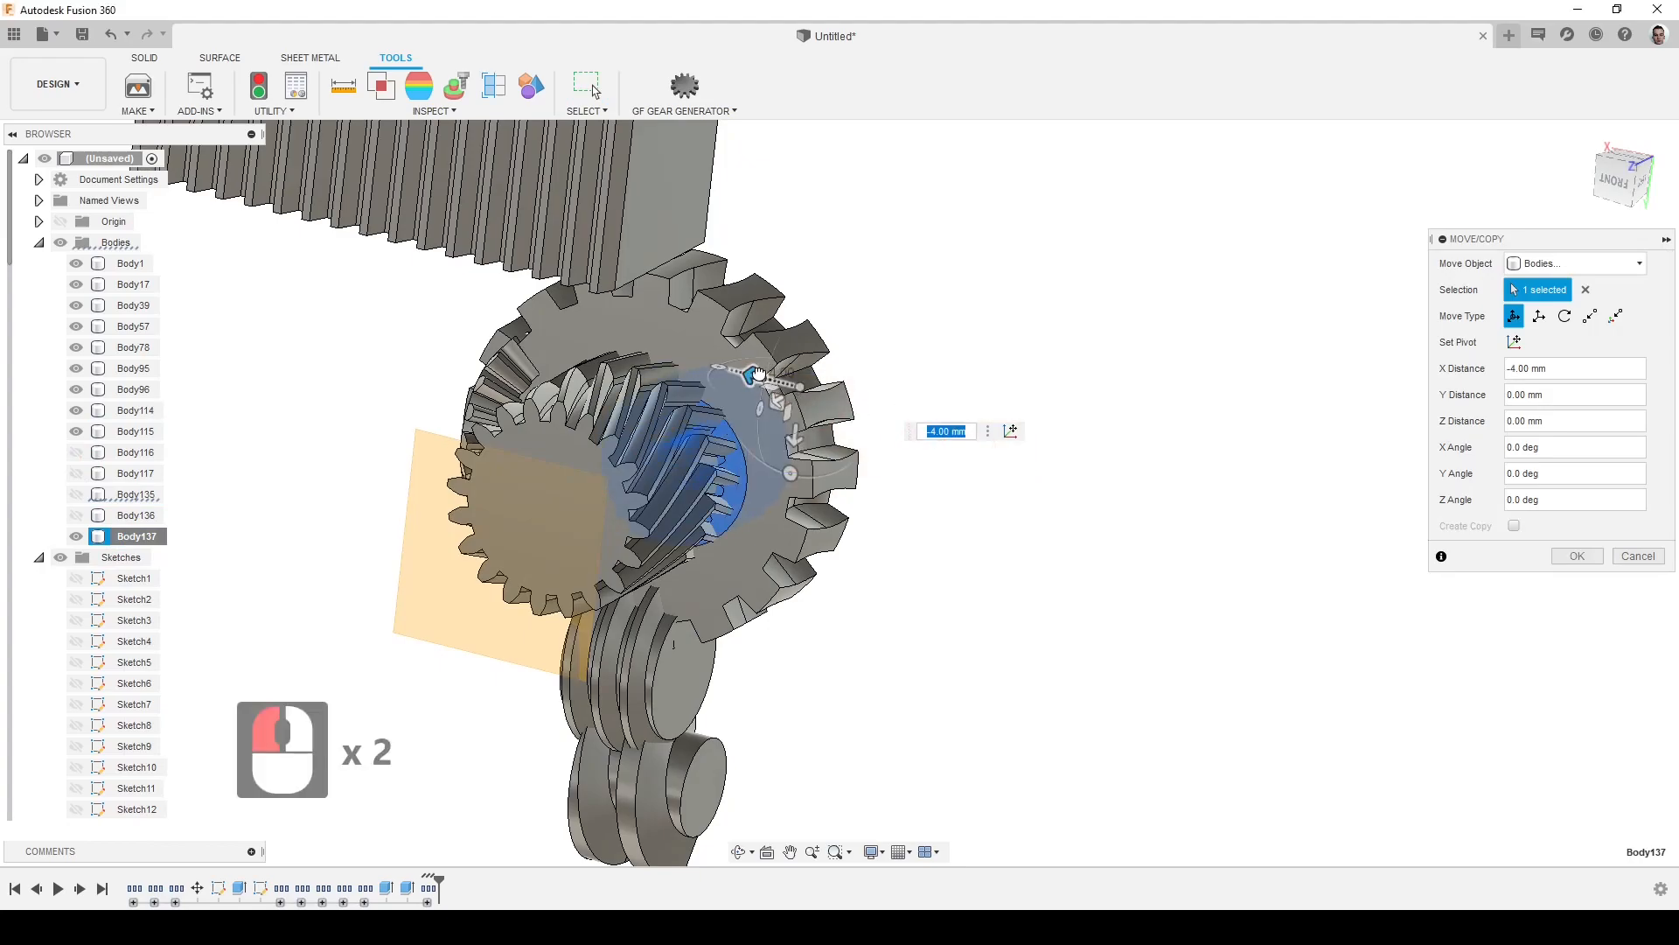
left_click_drag(758, 374, 1010, 440)
left_click(1577, 556)
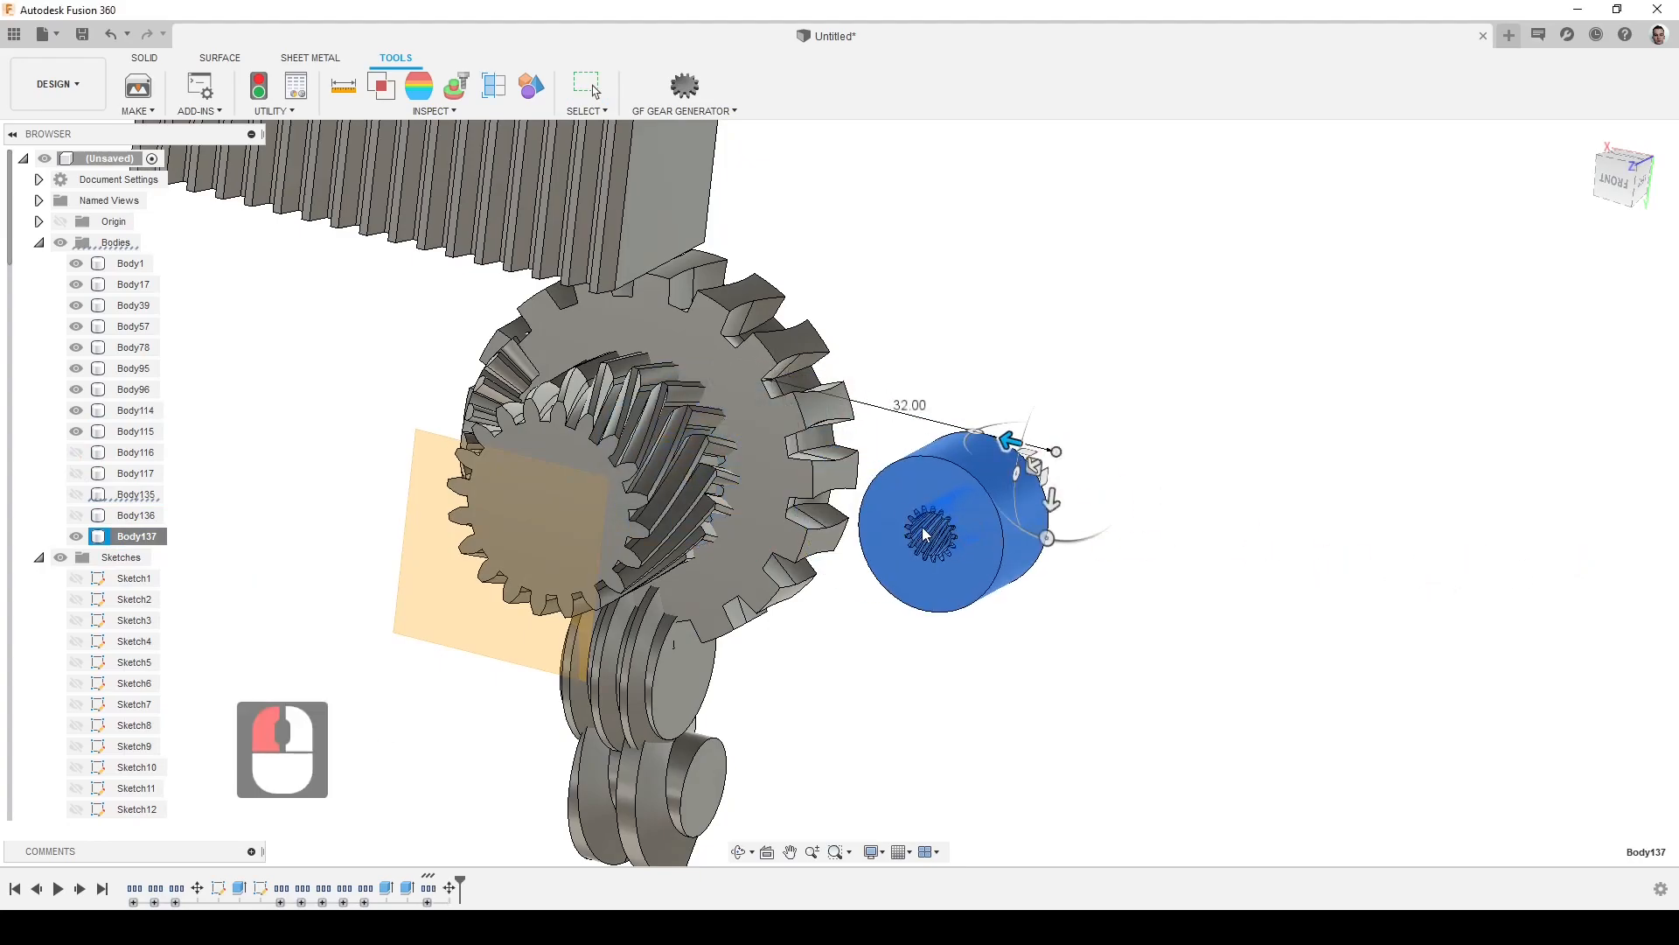
Examine the twisted internal teeth of the internal helical gear Body137 from several angles
scroll(935, 496, "up", 13)
scroll(934, 508, "up", 5)
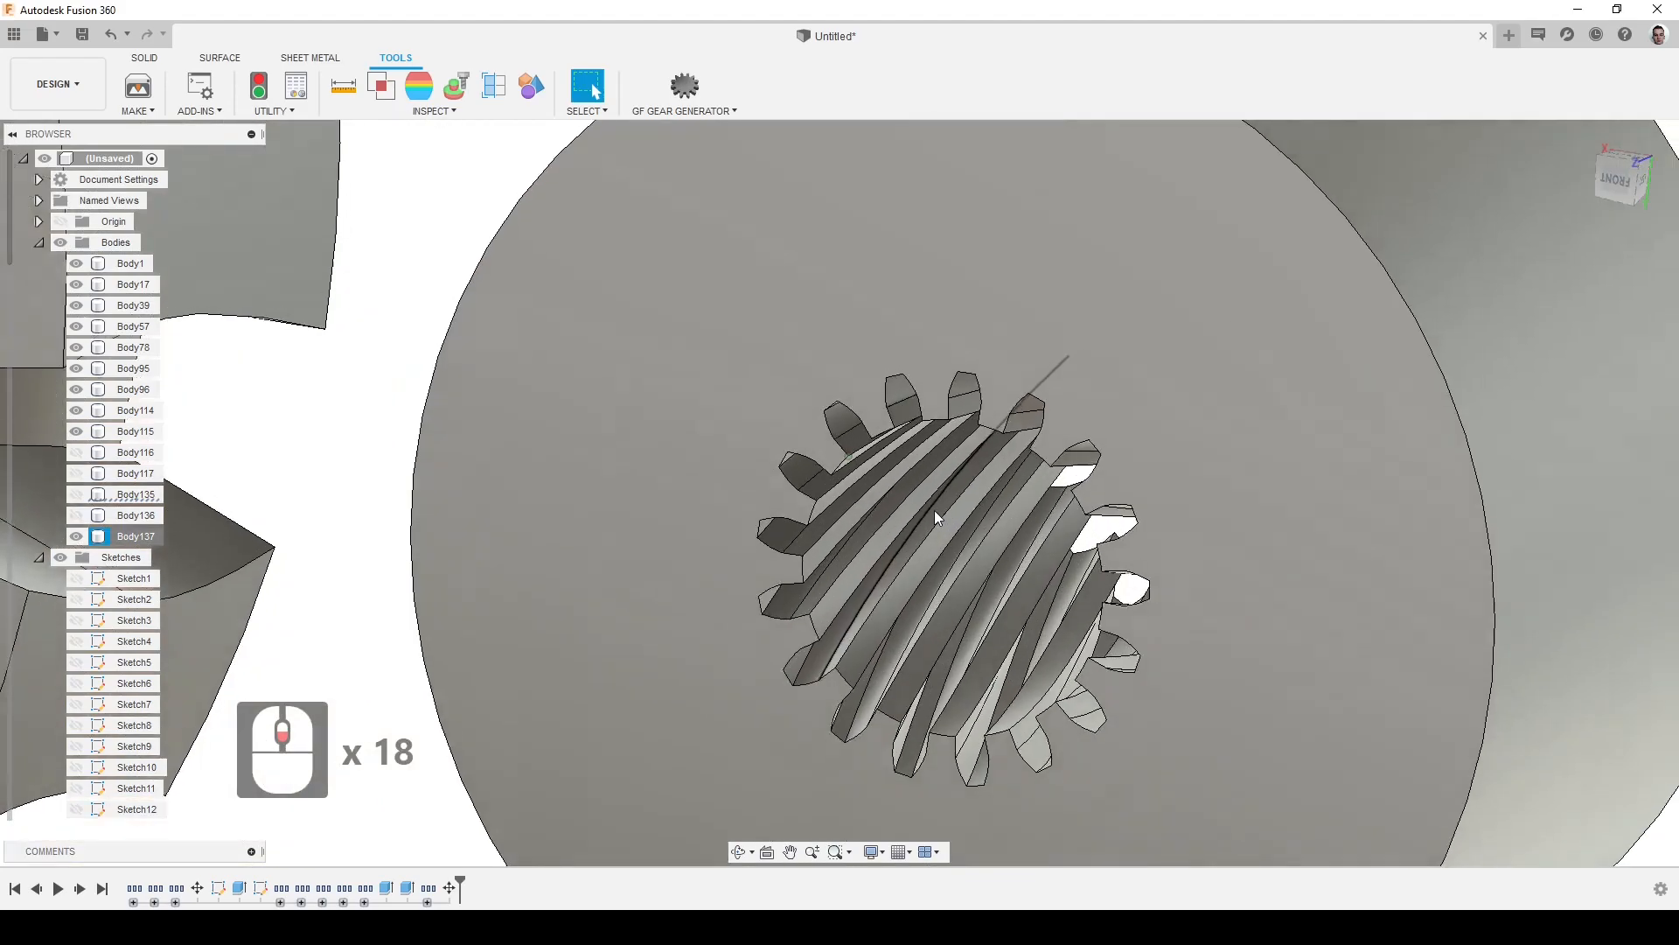
scroll(928, 514, "down", 10)
scroll(938, 509, "up", 6)
scroll(940, 510, "down", 4)
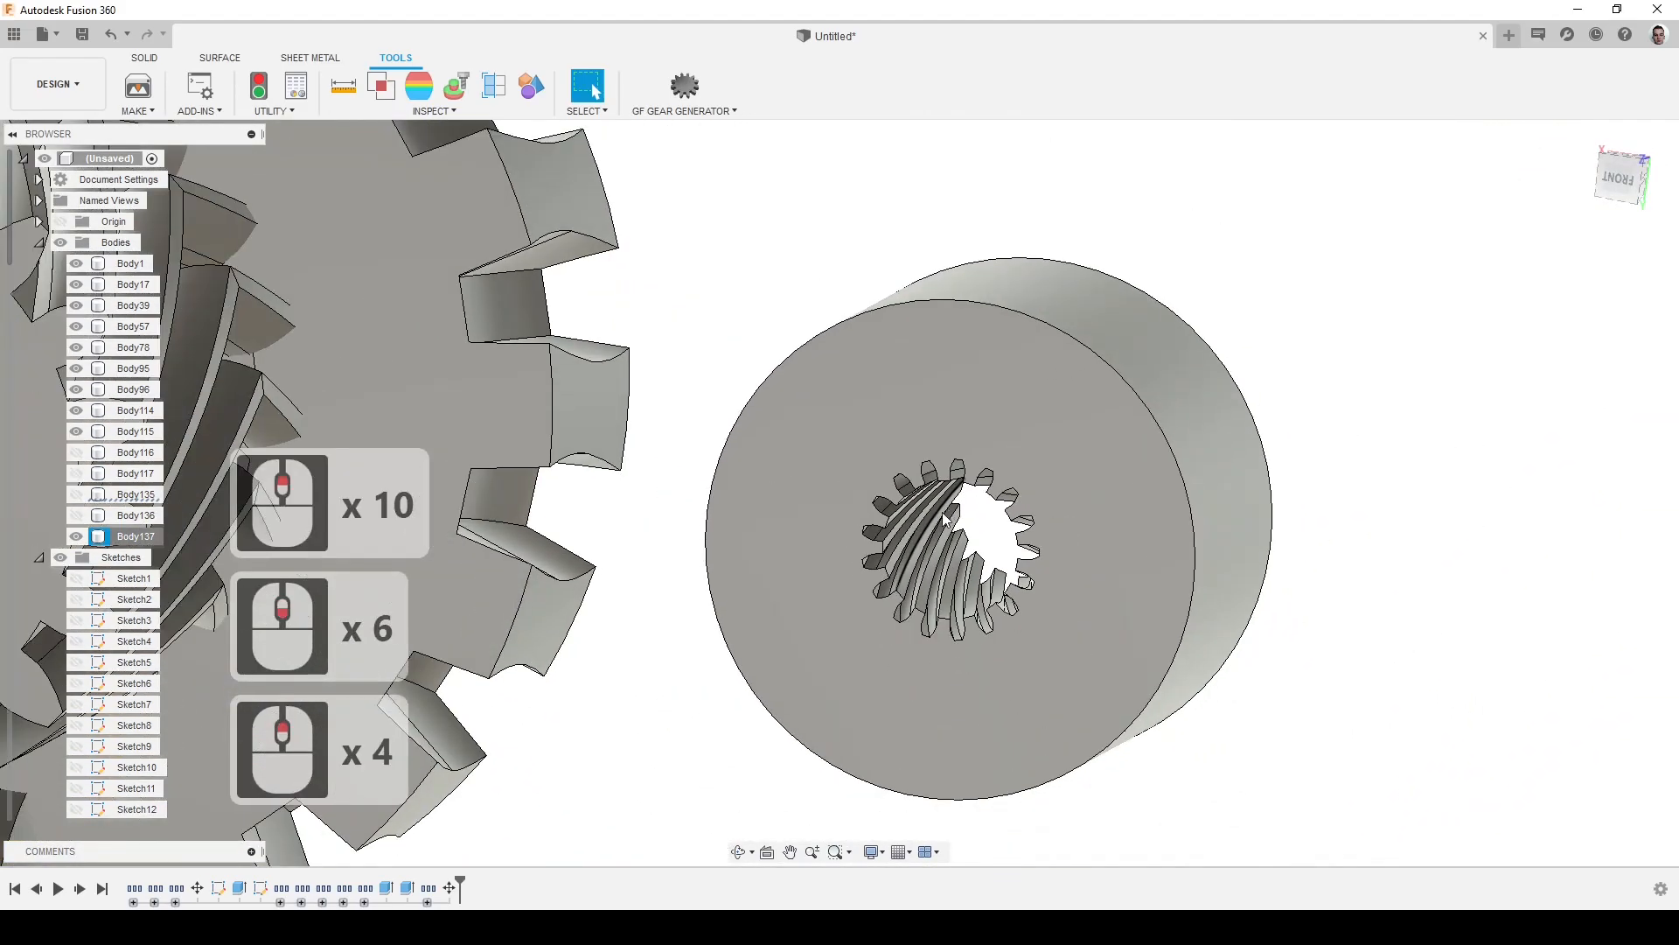
scroll(953, 510, "up", 11)
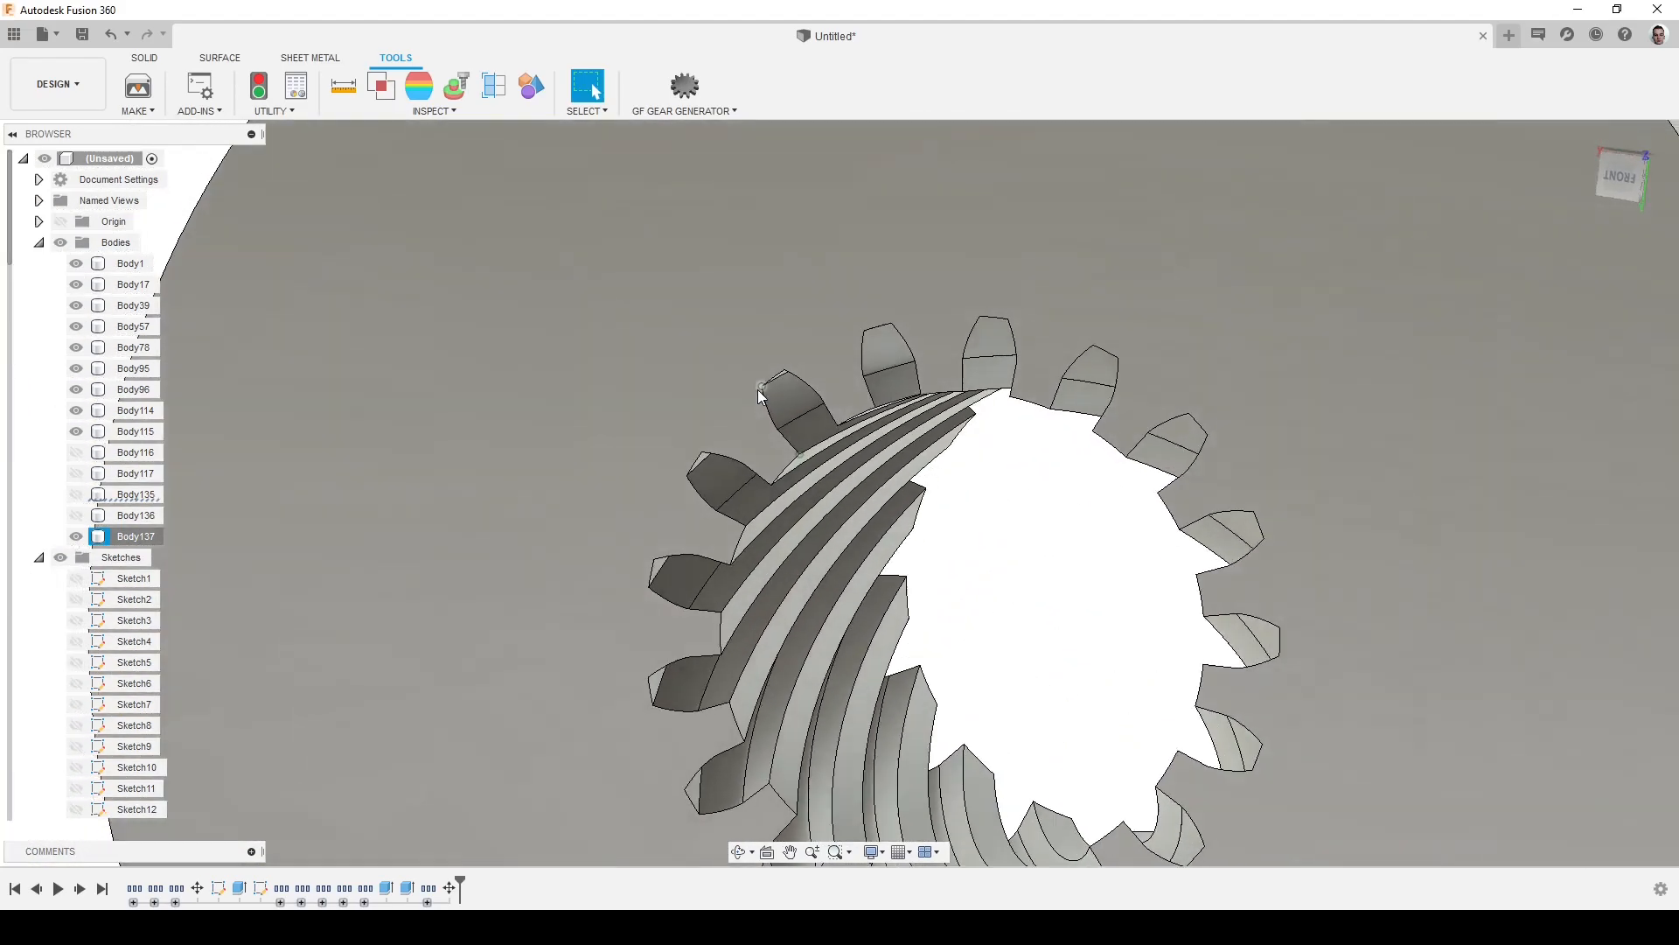
middle_click_drag(757, 390, 751, 564, "shift")
middle_click_drag(1067, 636, 695, 434, "shift")
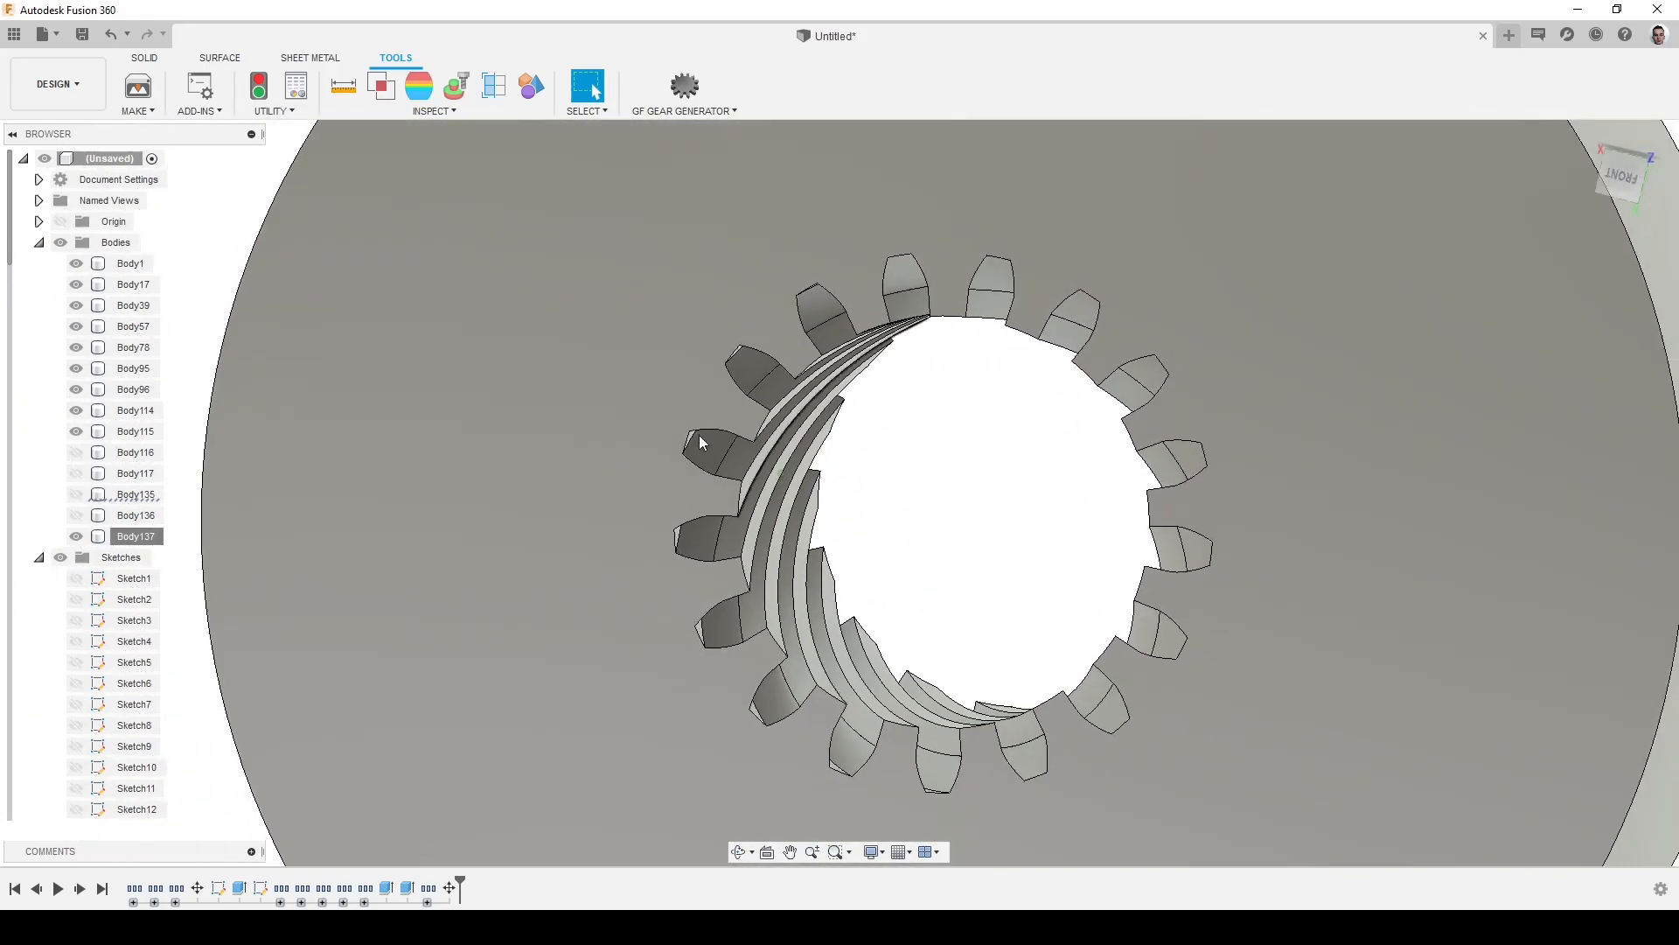
Review the Internal Gear parameters of the FM Gears add-in and close it without creating a gear
left_click(140, 58)
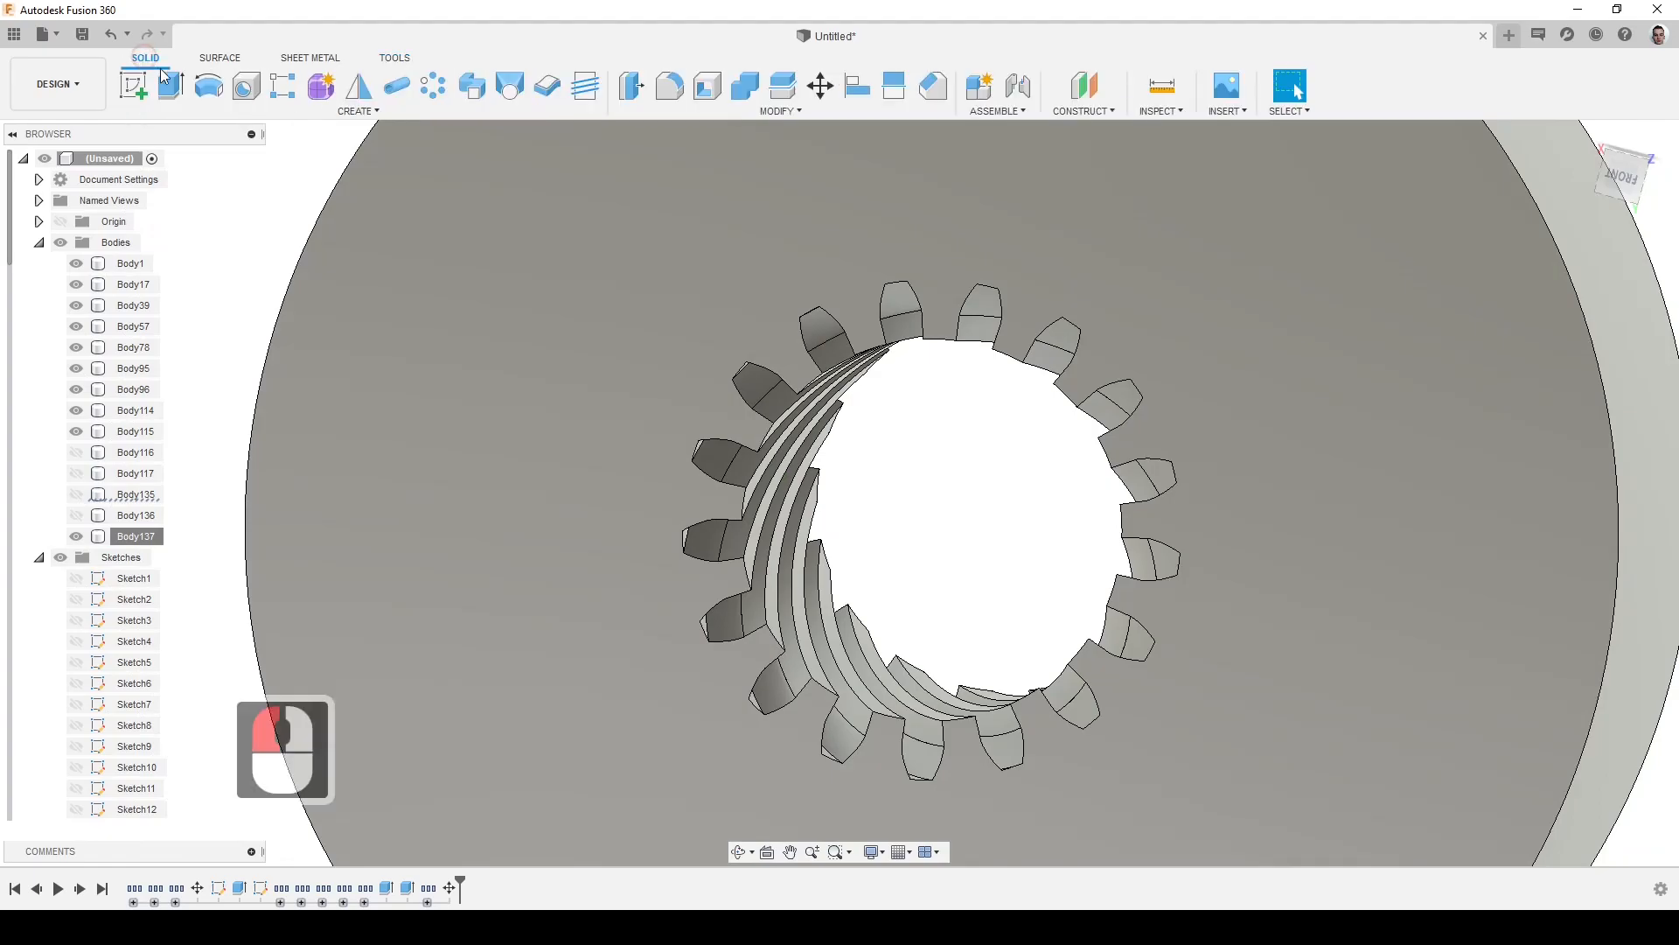
left_click(357, 111)
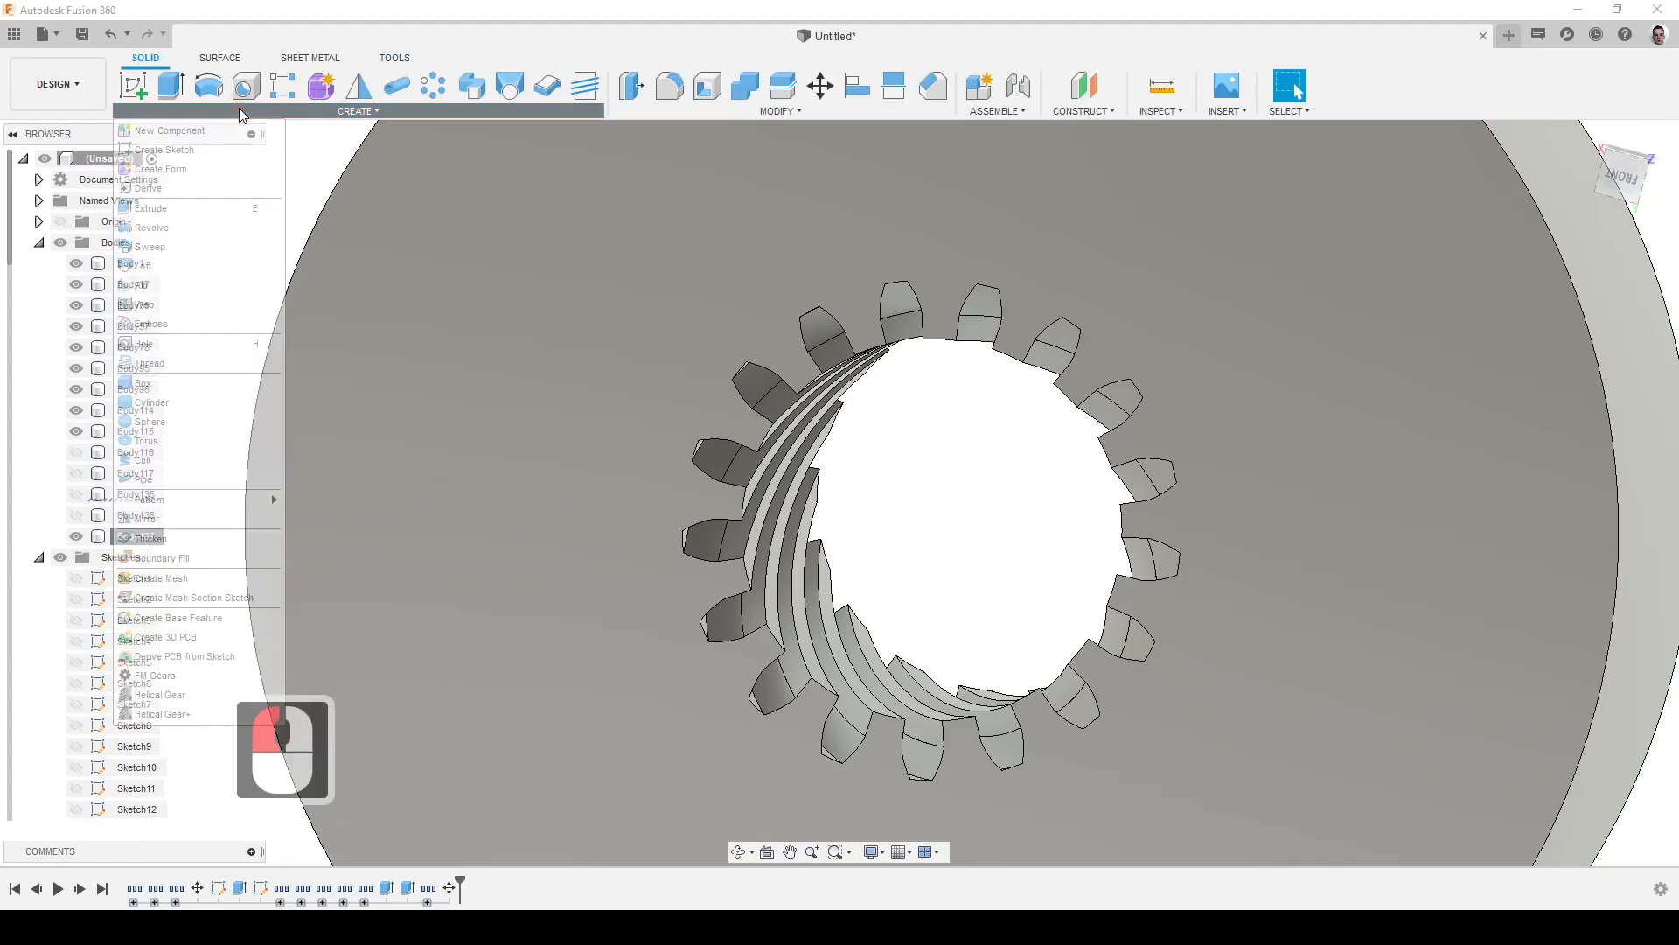
left_click(179, 679)
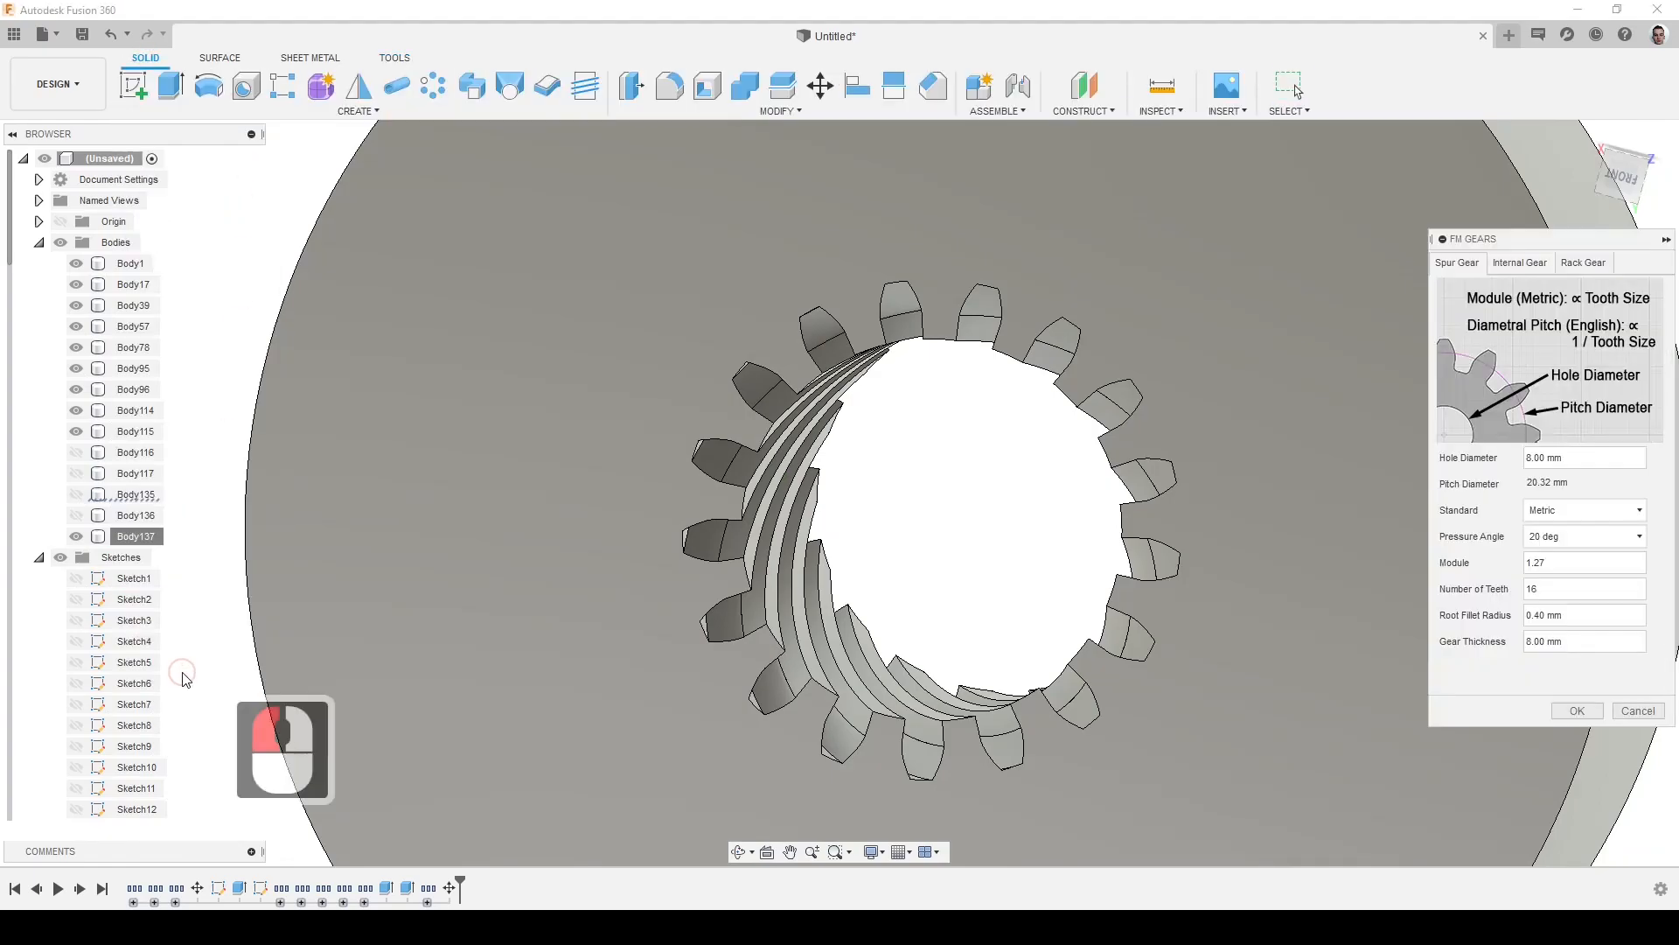
left_click(1527, 266)
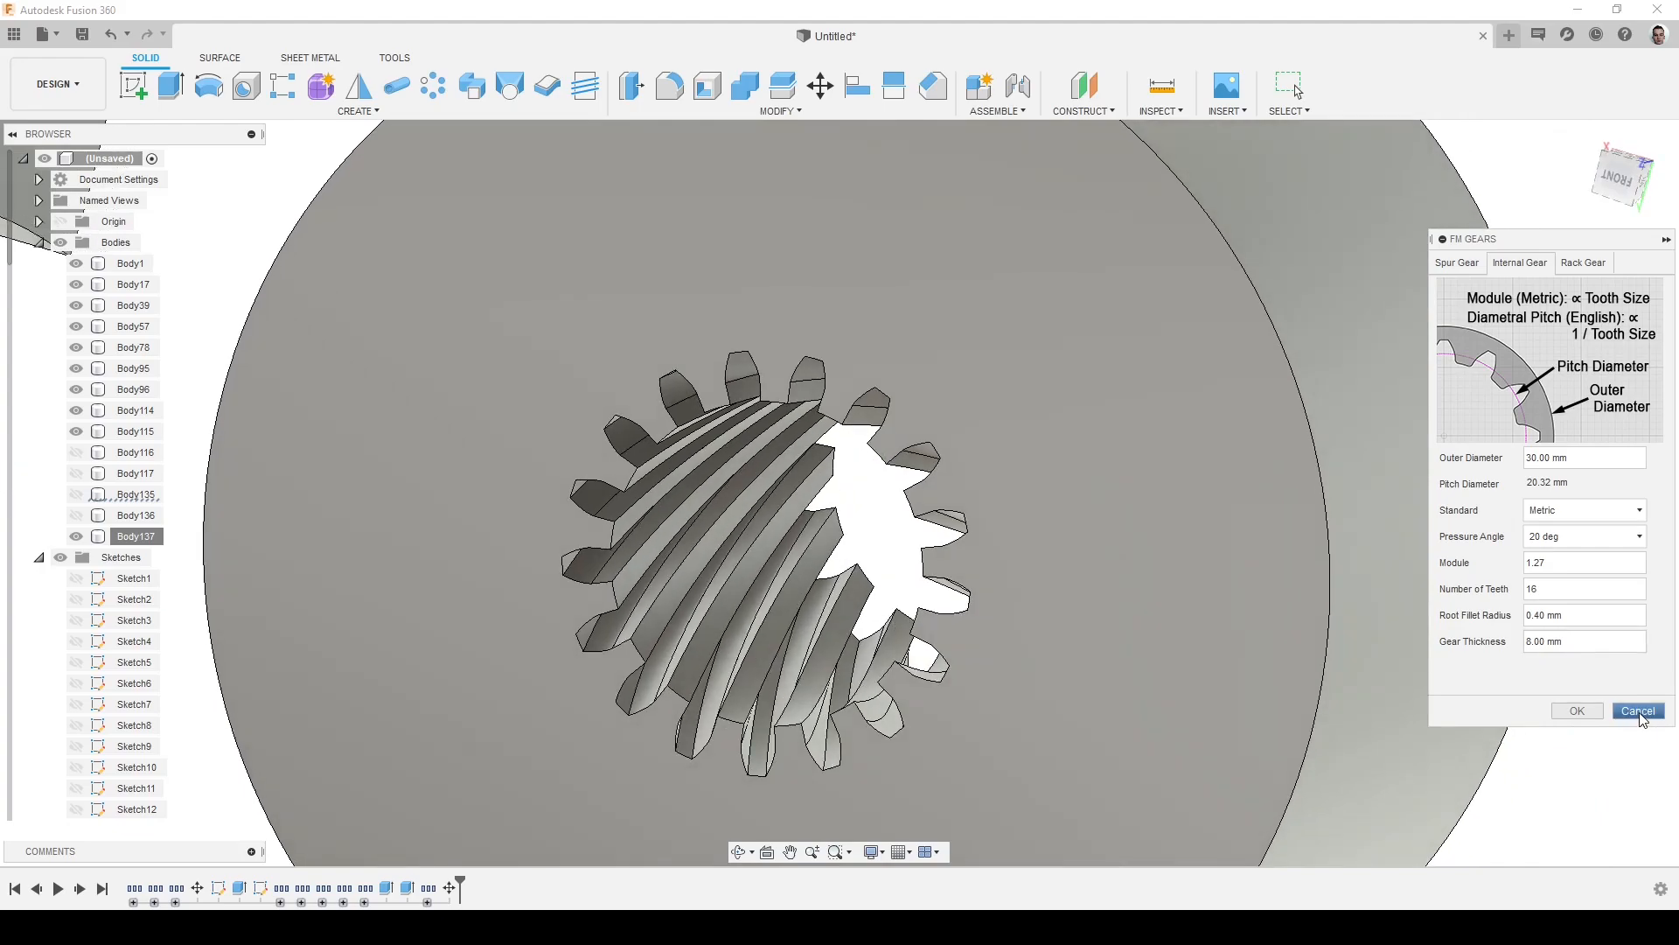
left_click(1640, 711)
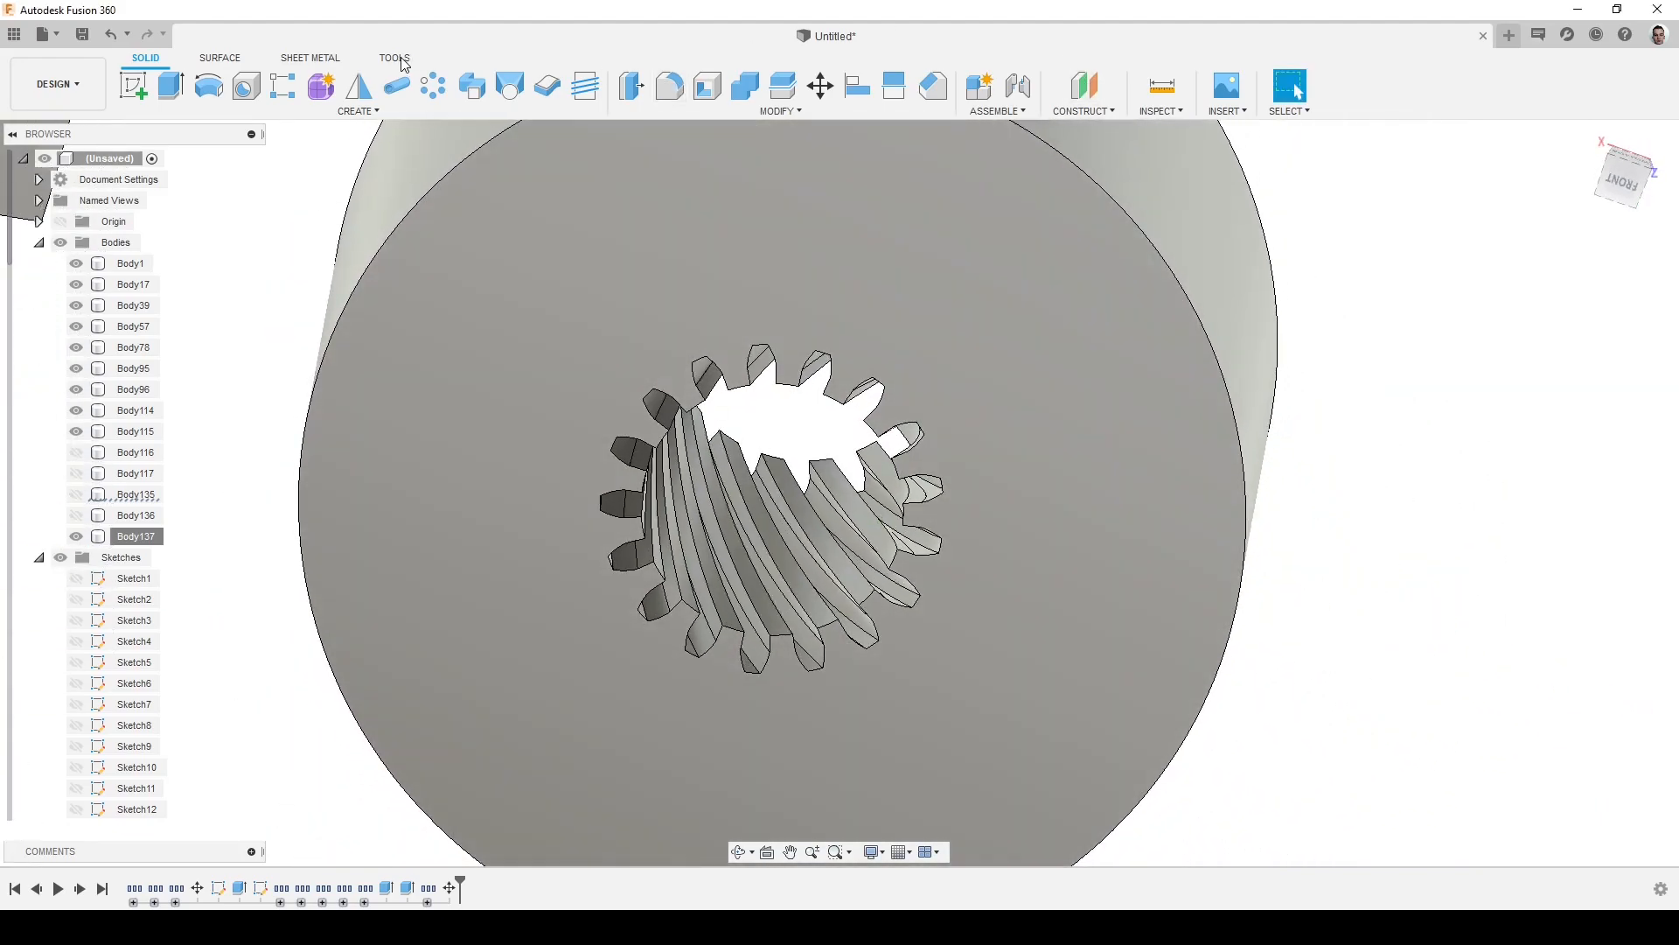
Review the list of gear types offered by the GF Gear Generator add-in
left_click(398, 58)
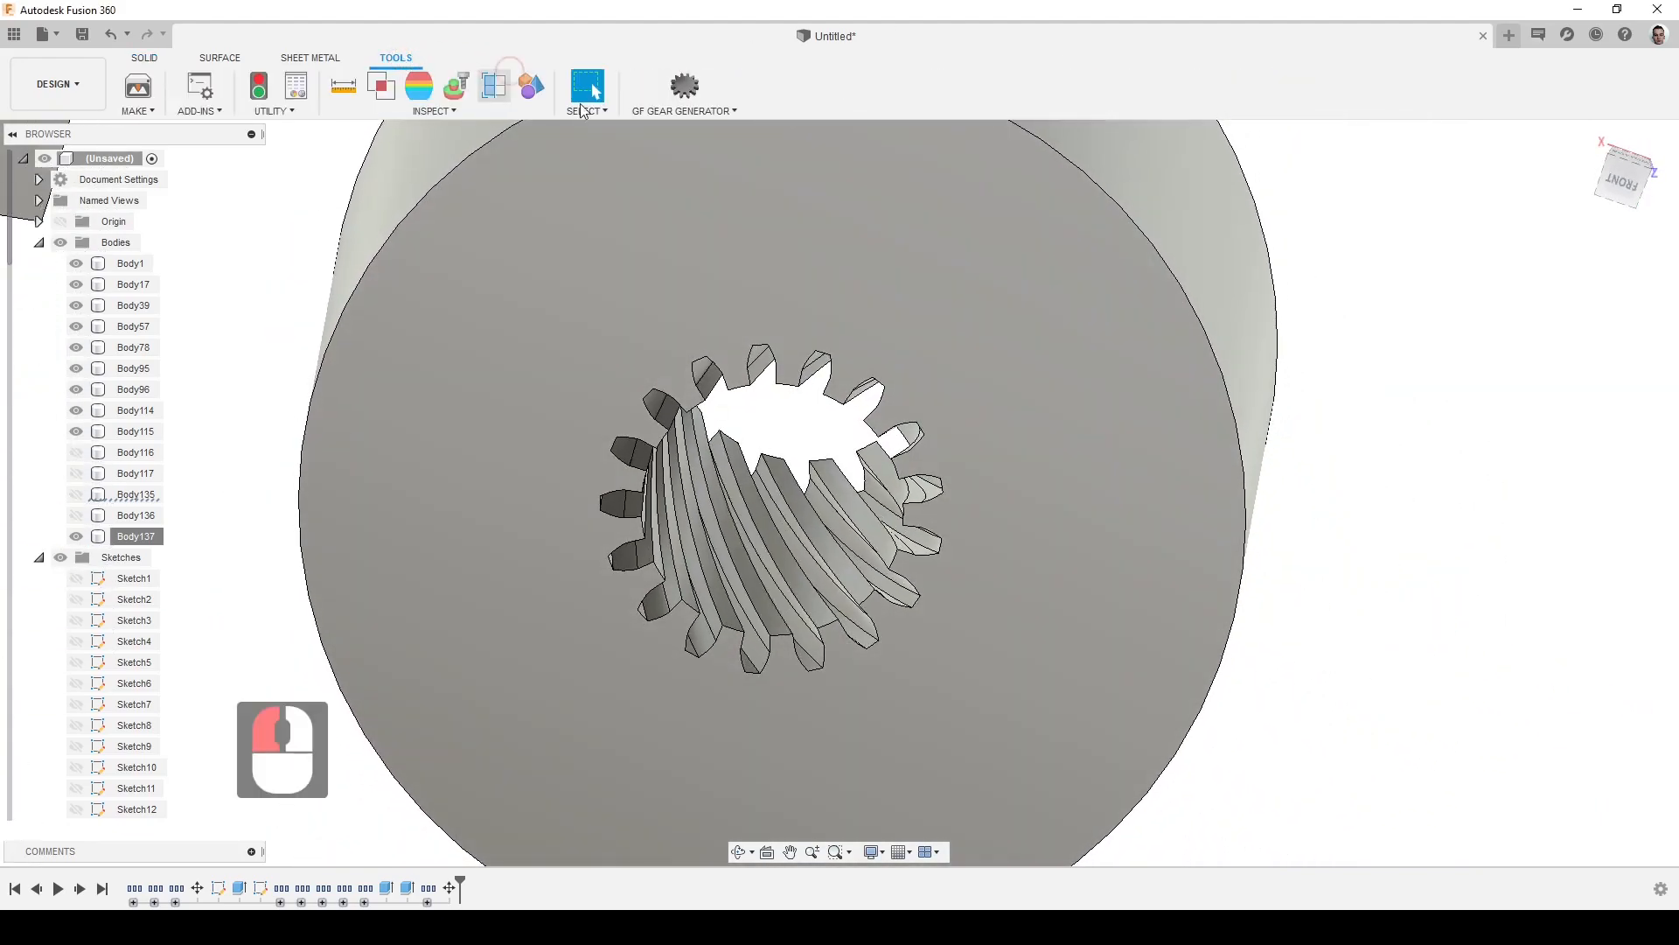
left_click(728, 111)
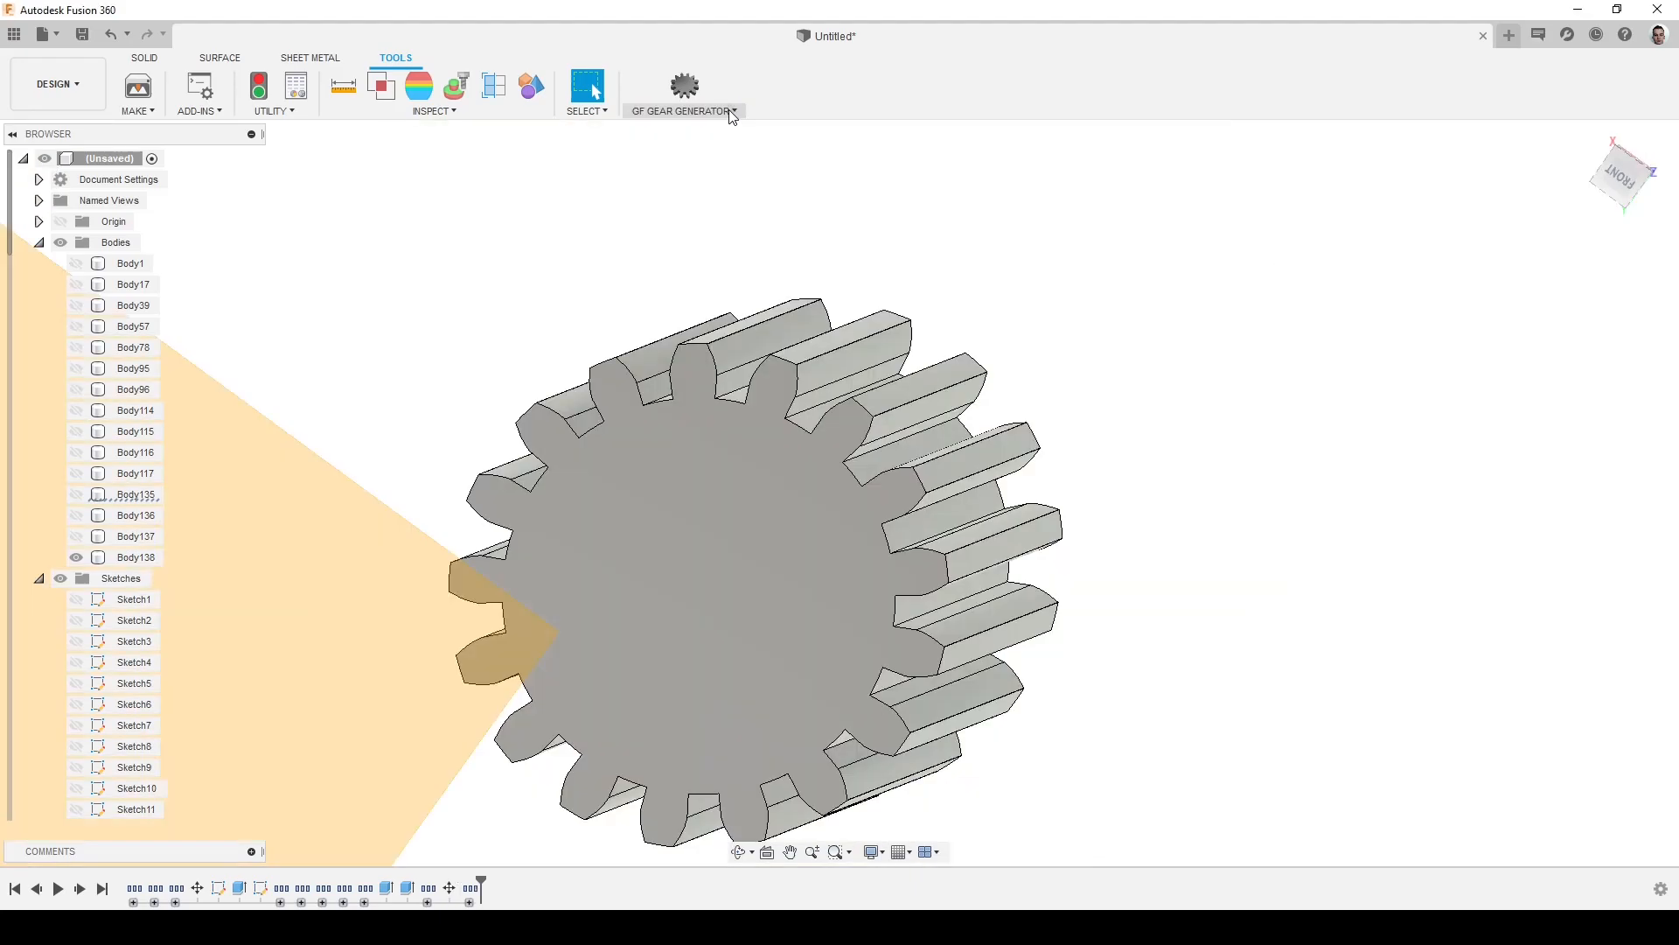
left_click(731, 112)
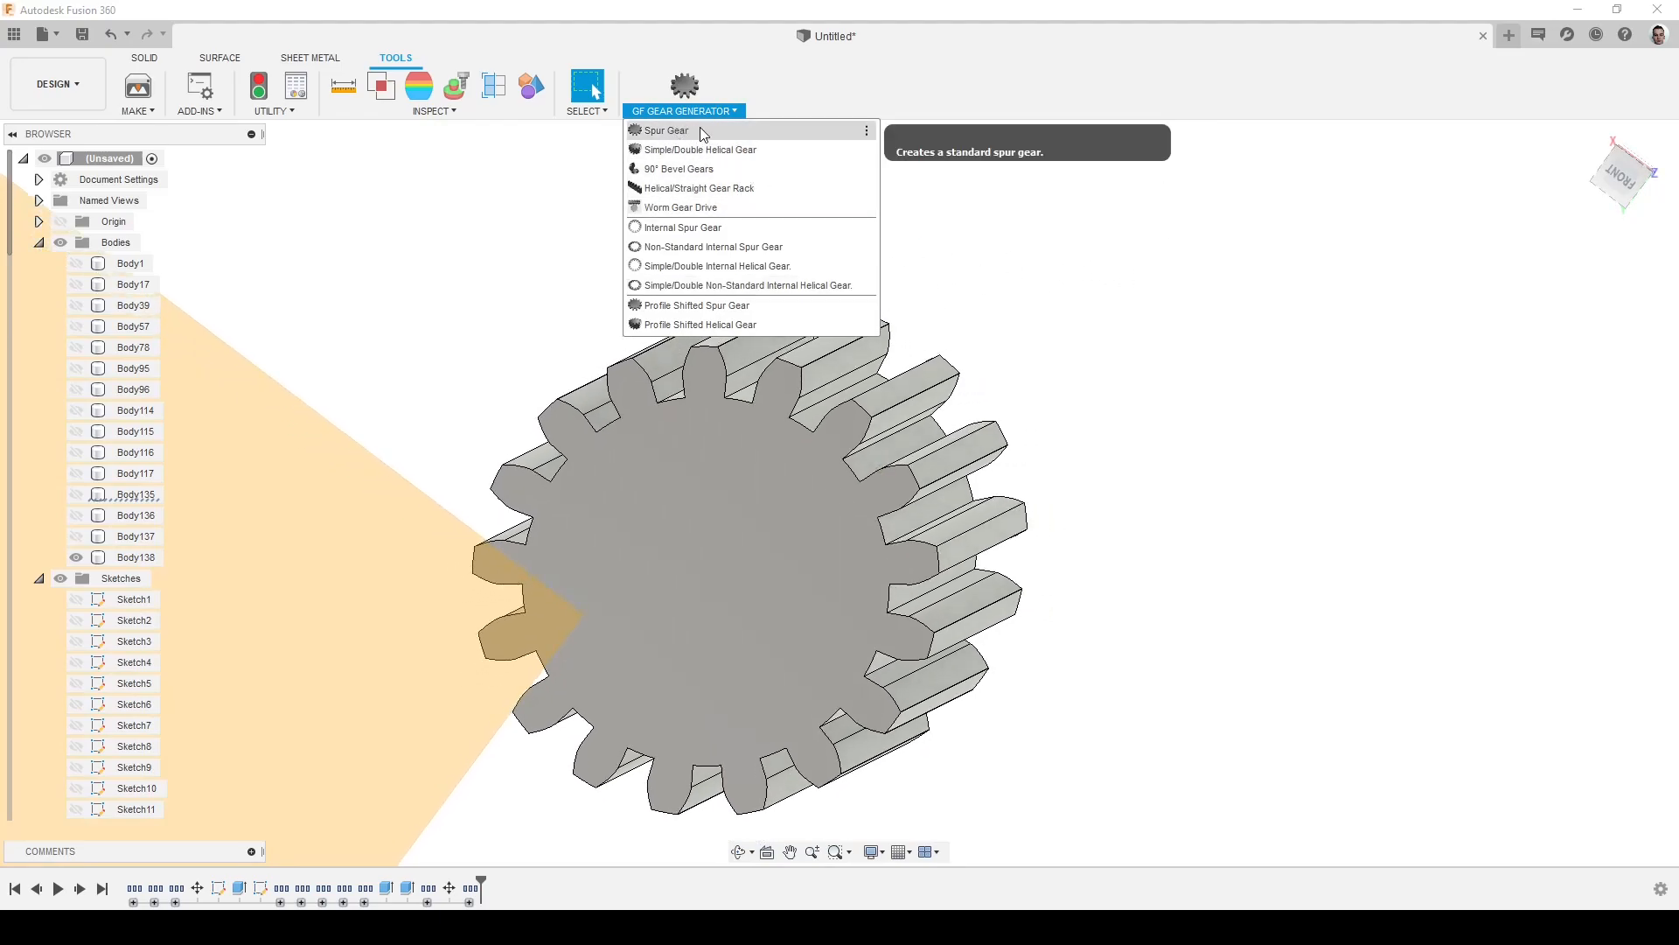
Compare the FM Gears Spur Gear parameters with the GF Gear Generator's gear types, and cancel FM Gears without creating a gear
left_click(149, 58)
left_click(359, 111)
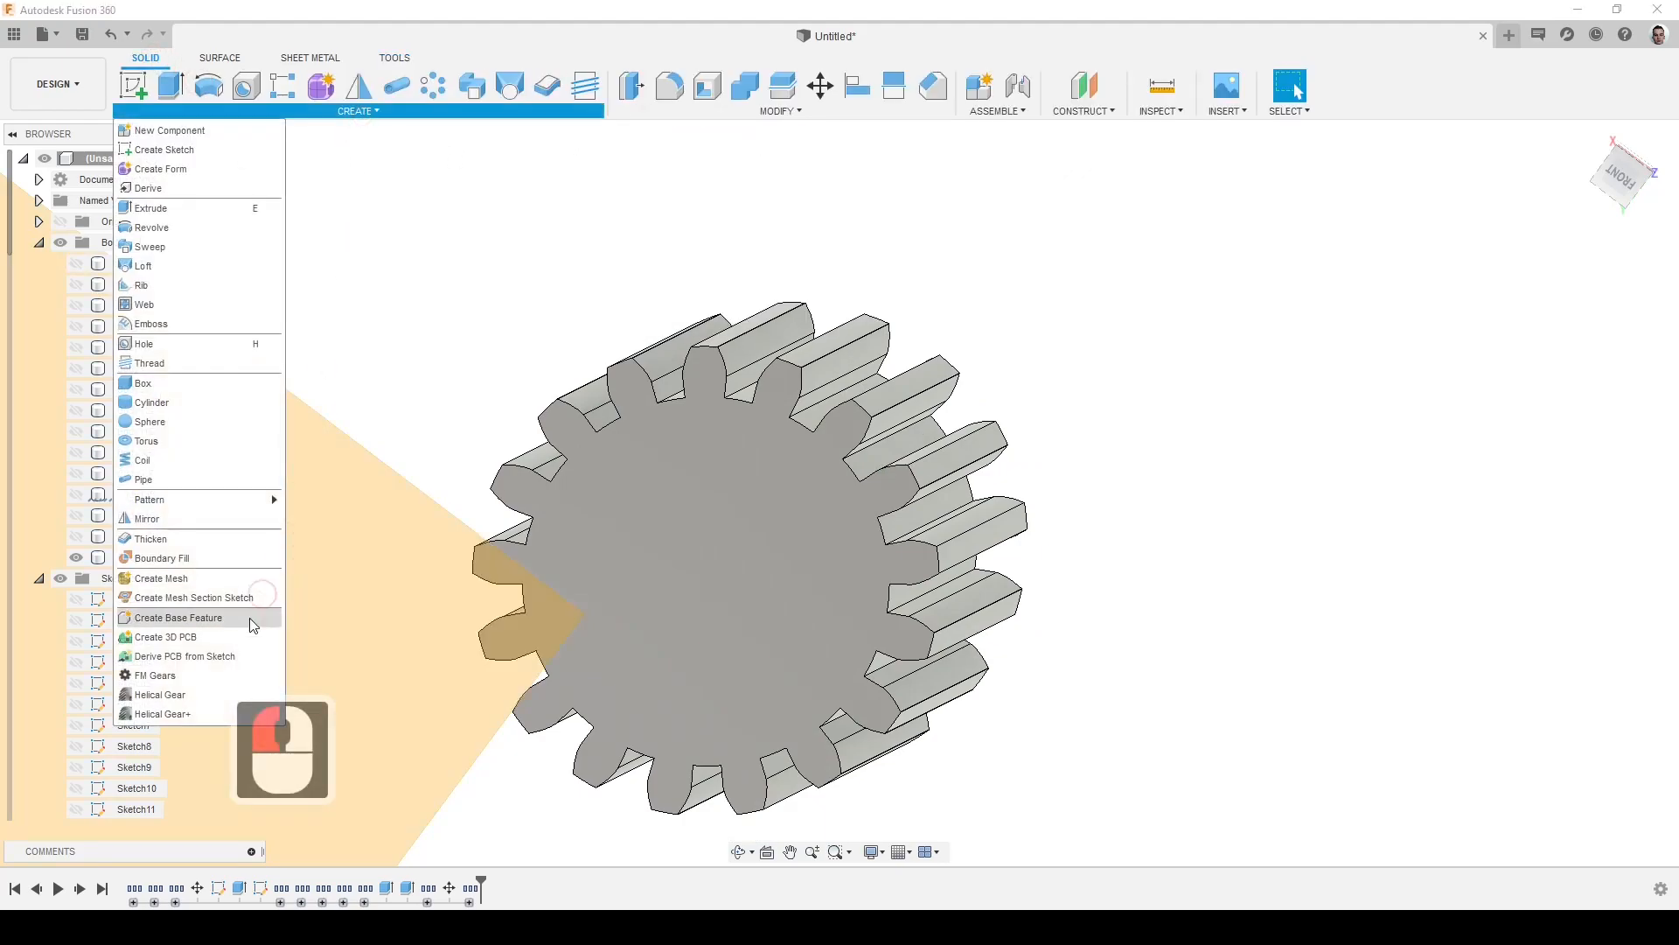
left_click(186, 675)
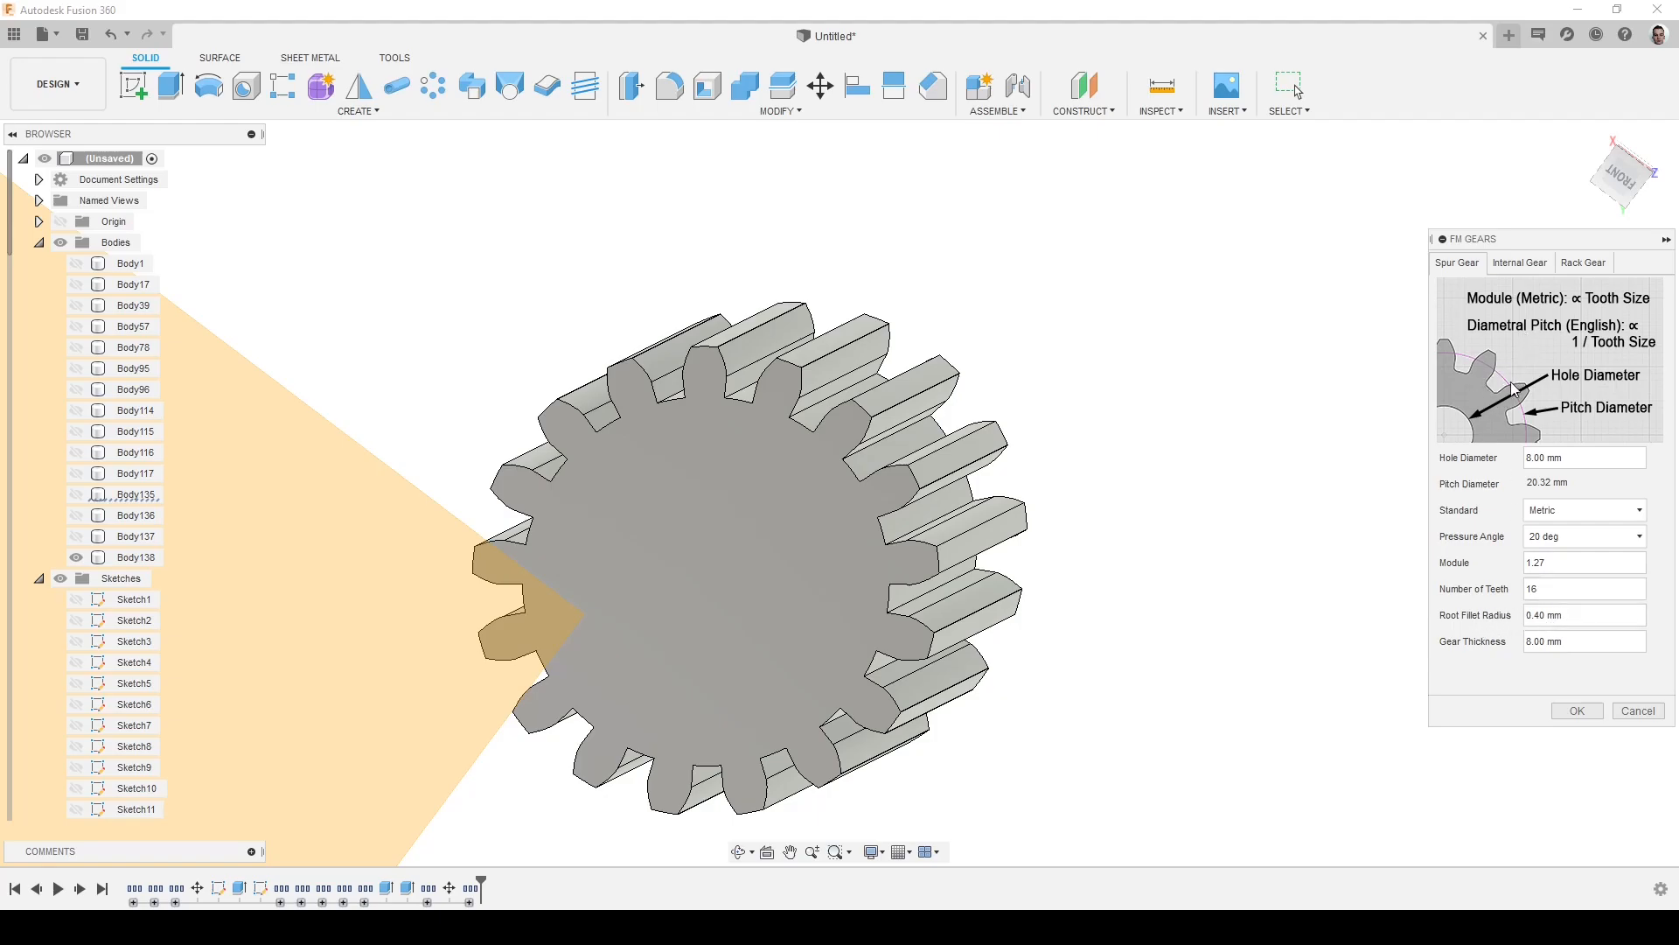
left_click(395, 58)
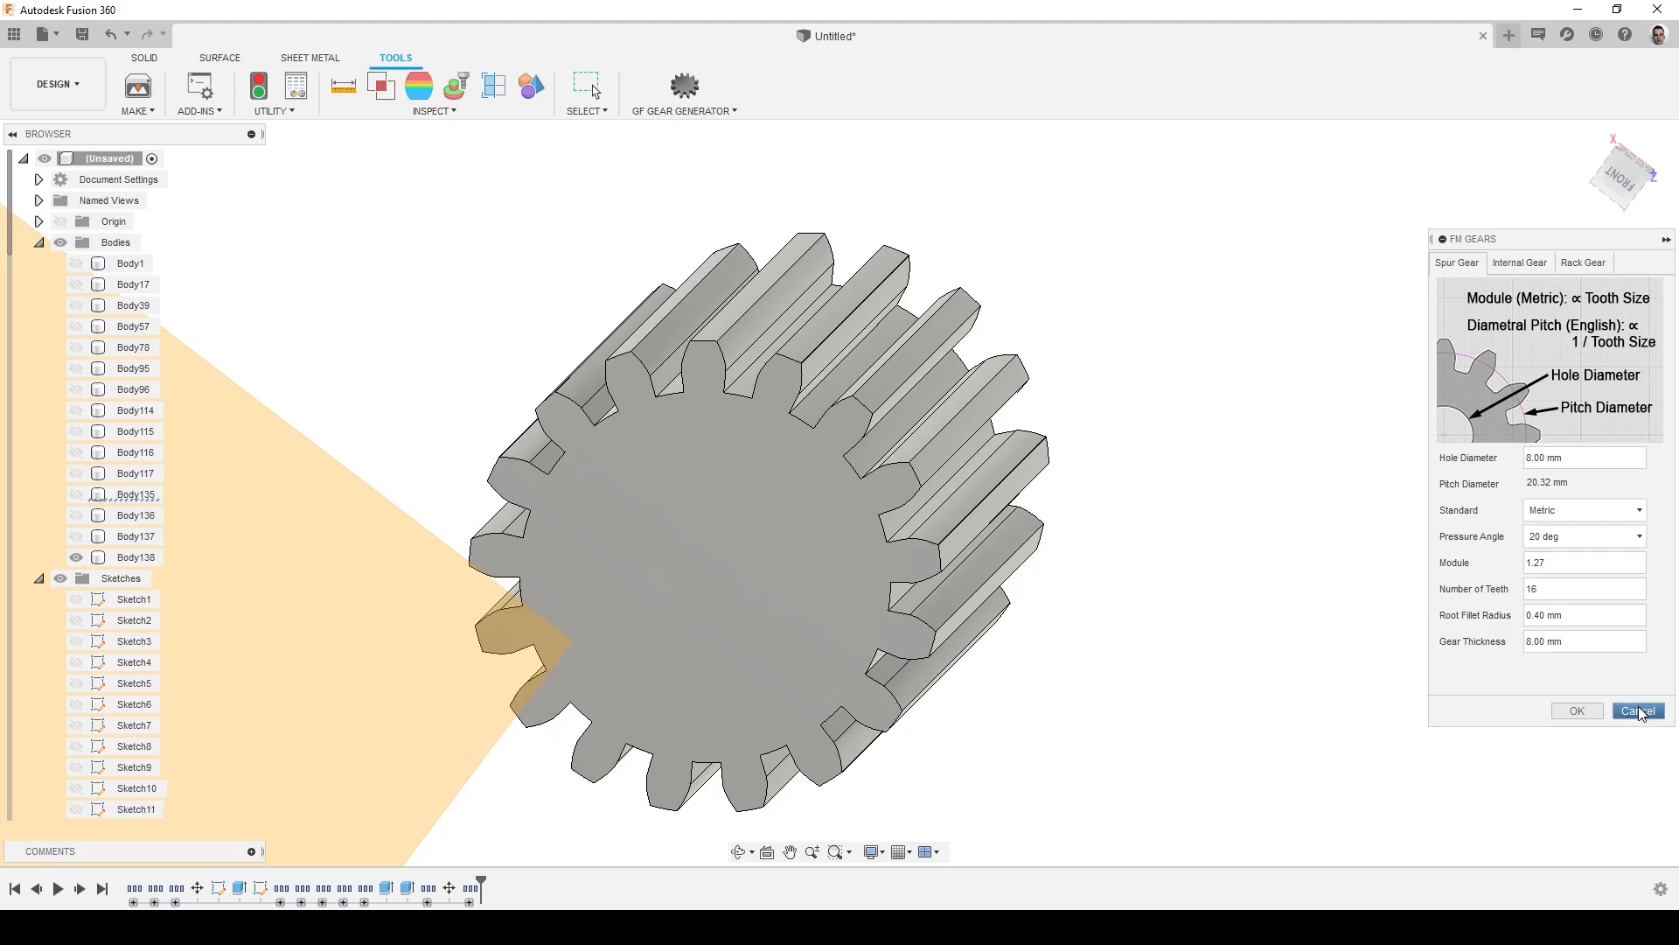
left_click(722, 111)
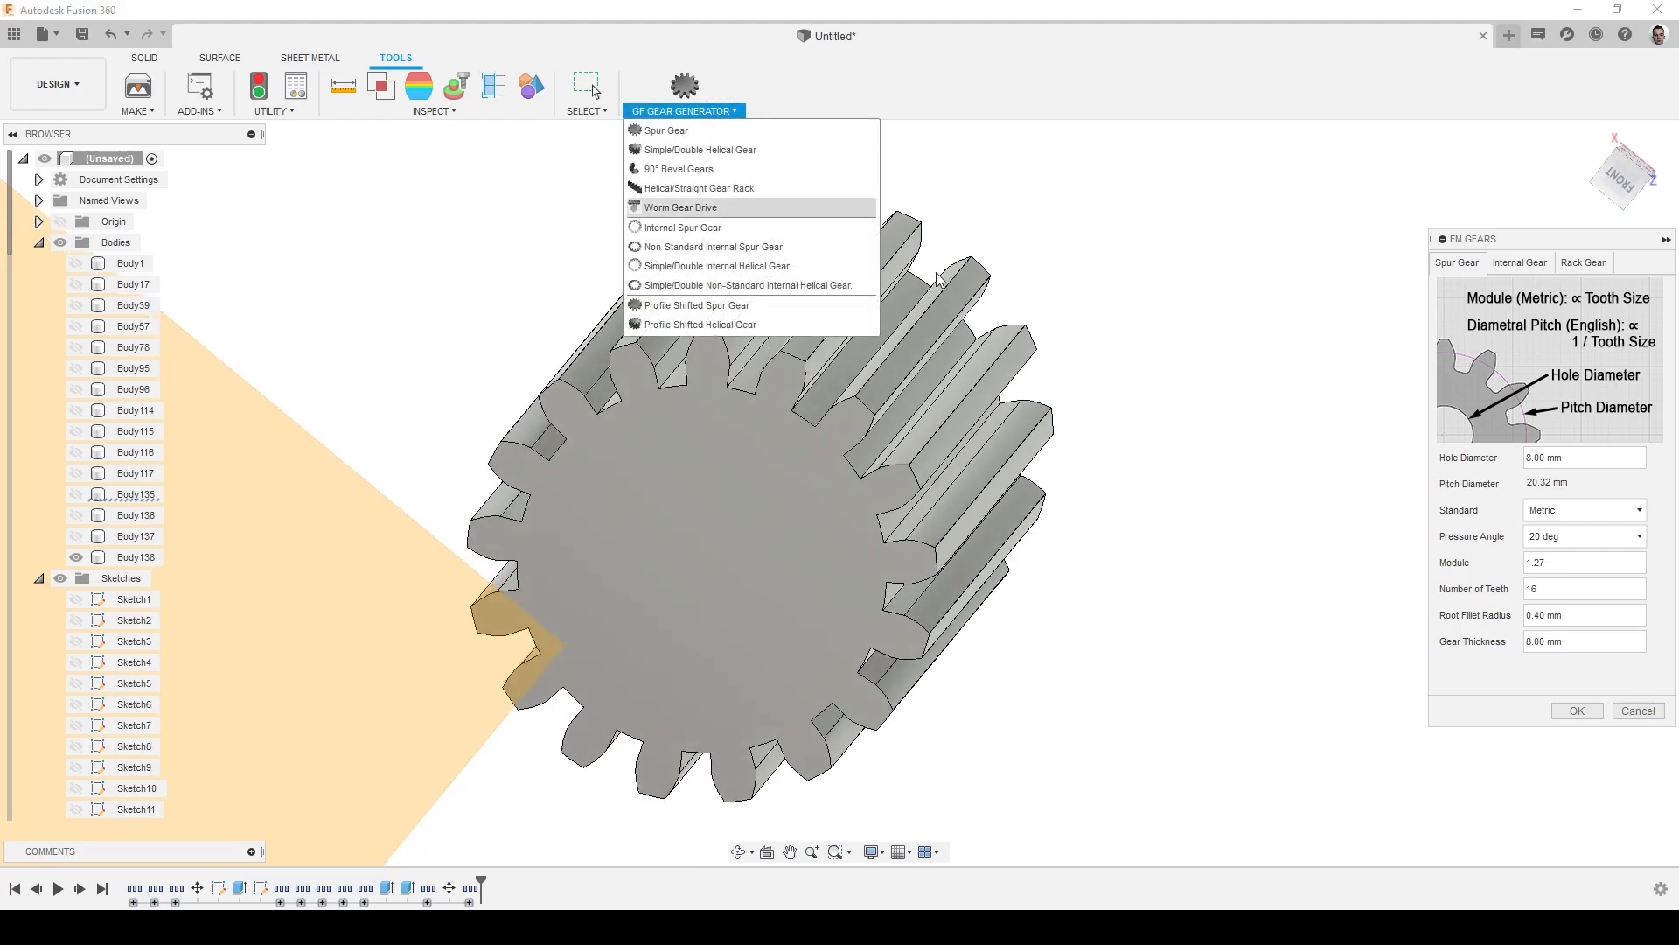
left_click(1640, 712)
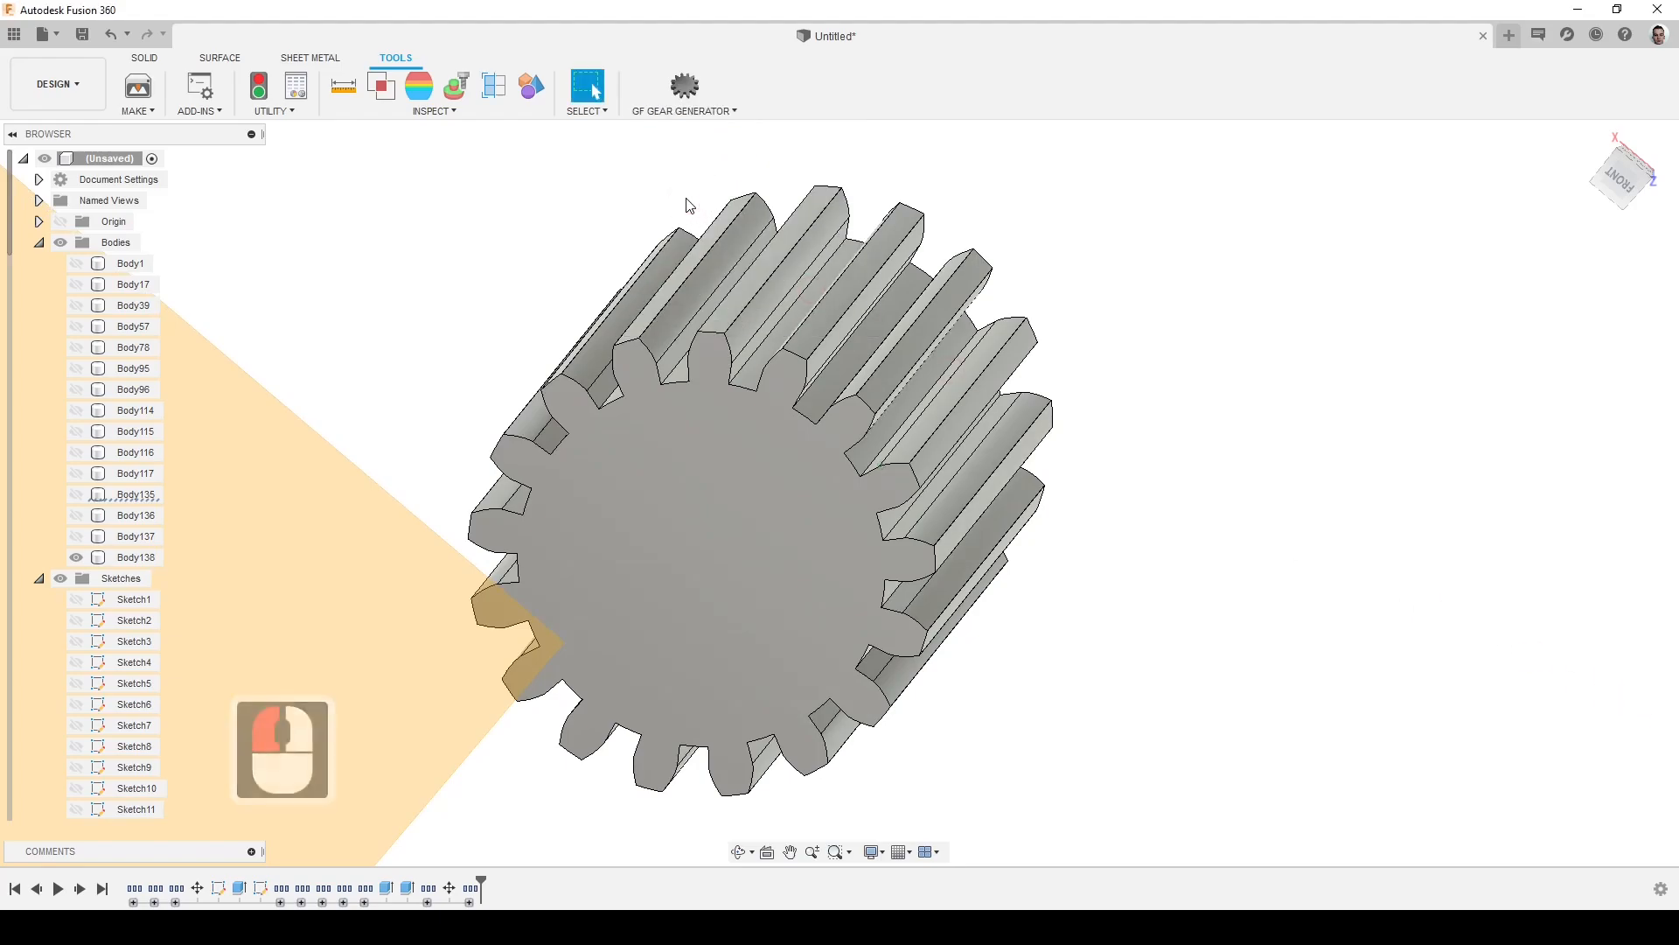